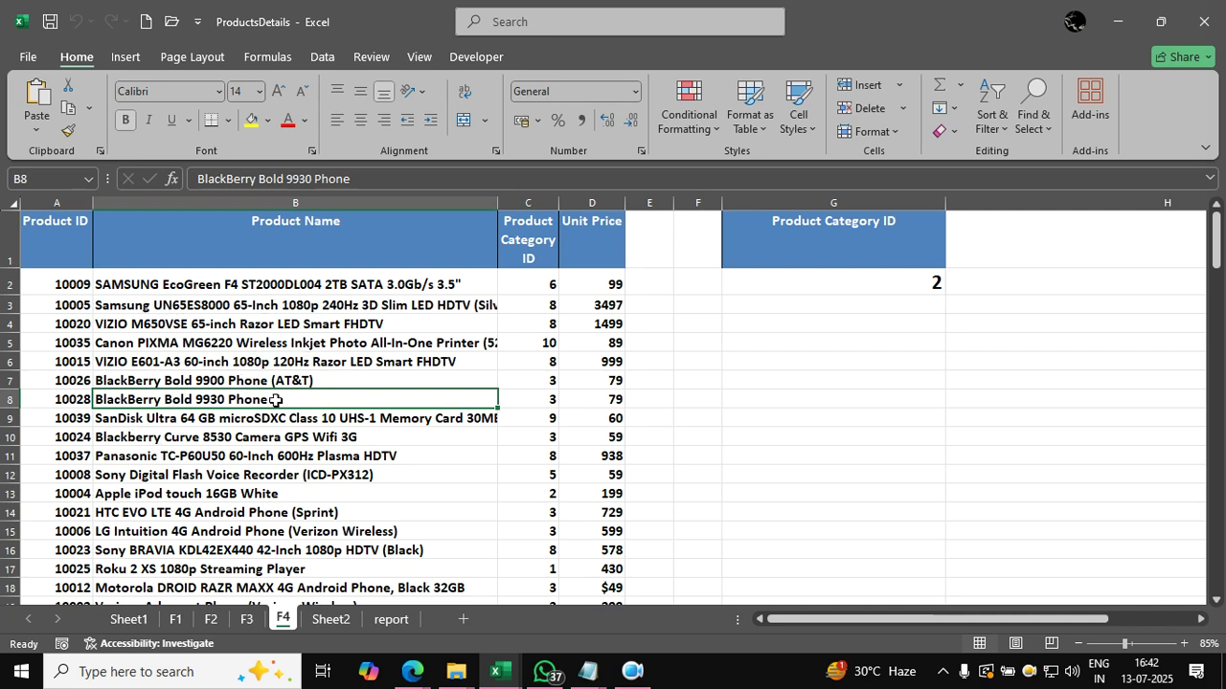
Copy the Product Name header into G1 and enter LED as the criterion in G2.
left_click(378, 250)
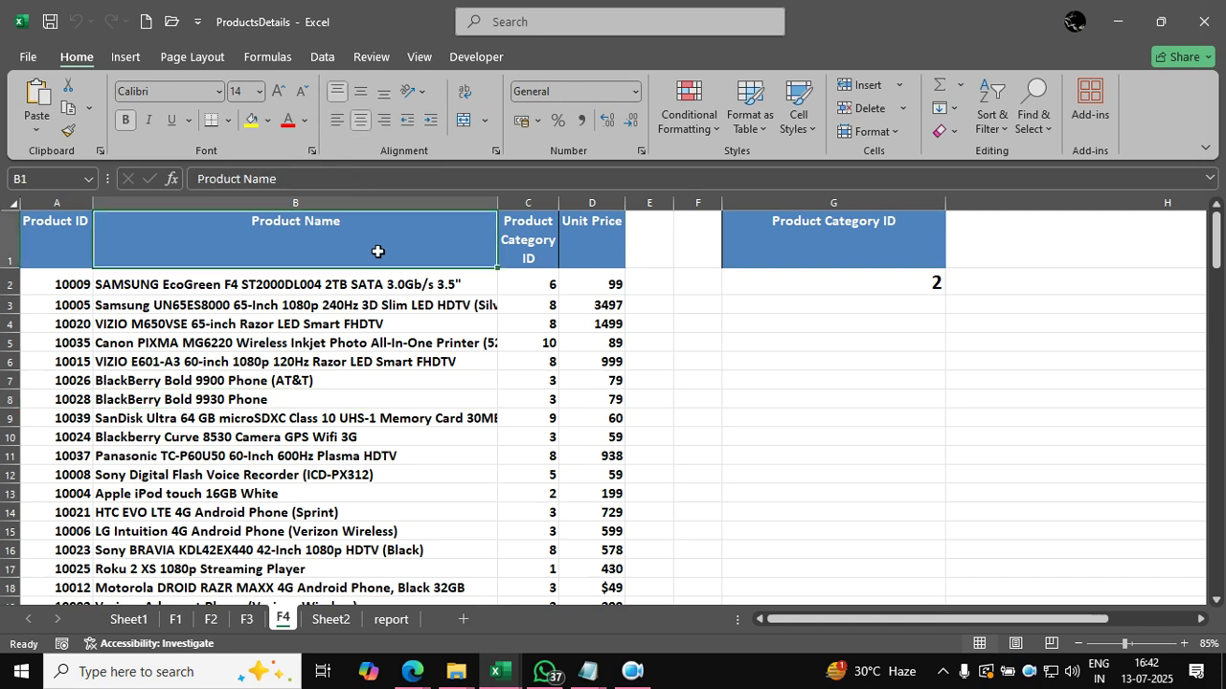
key("ctrl+c")
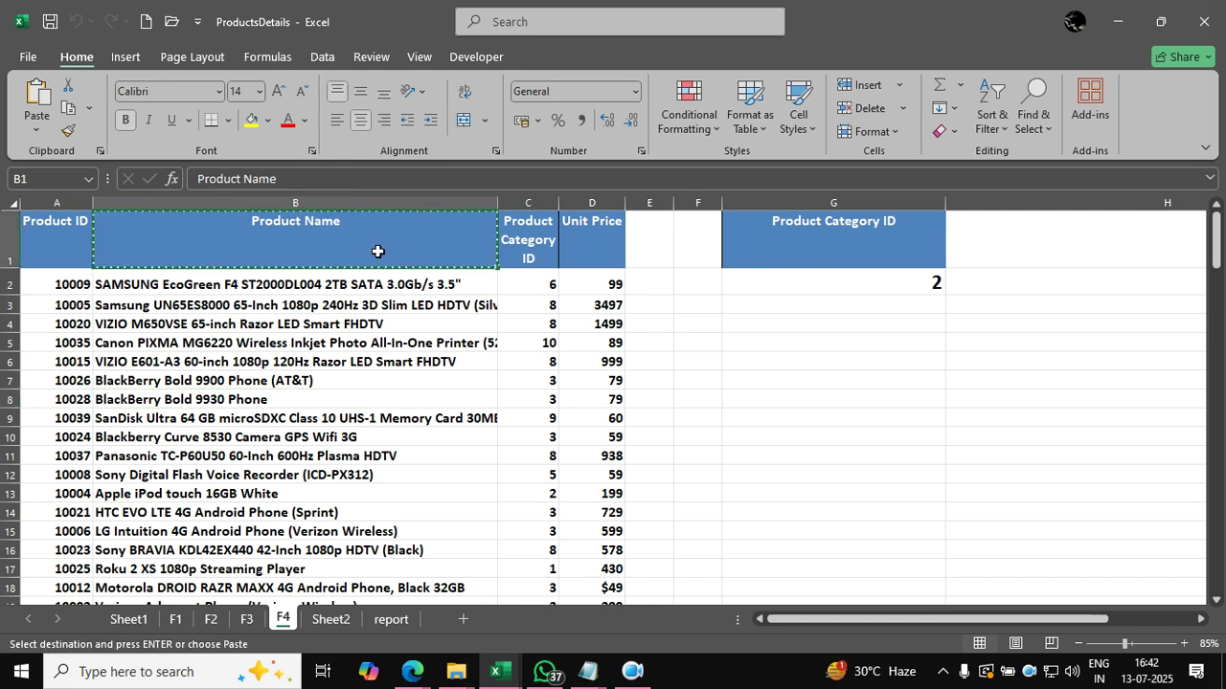
left_click(775, 238)
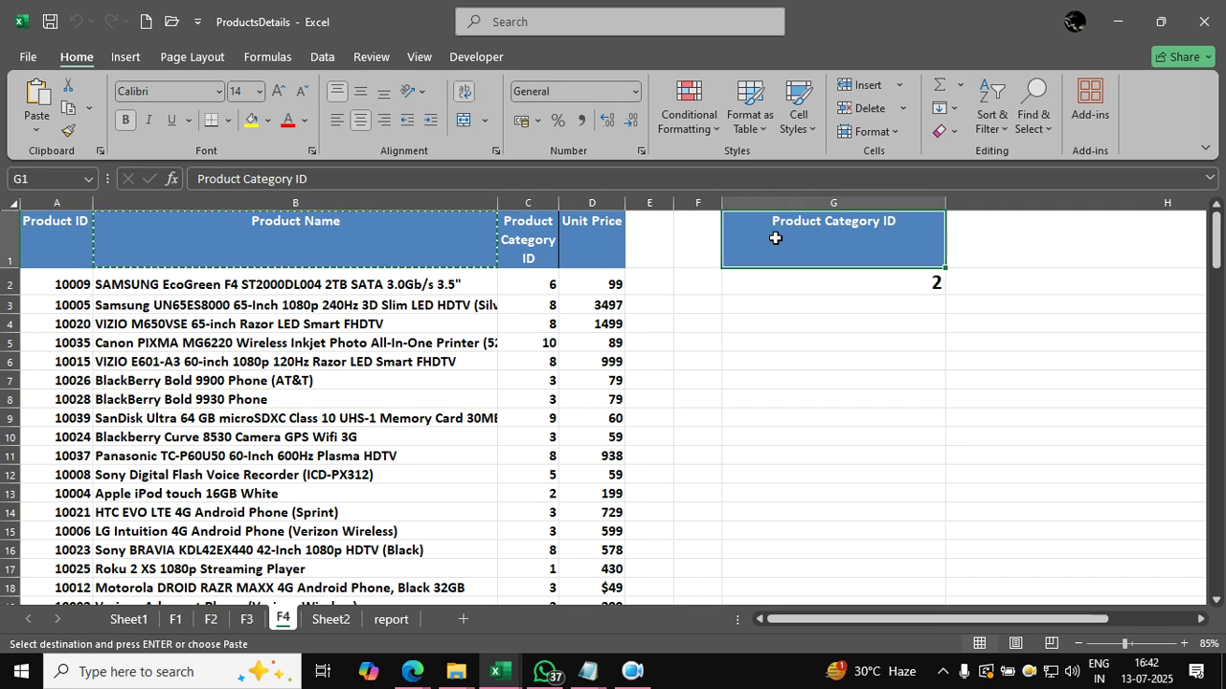
key("ctrl+v")
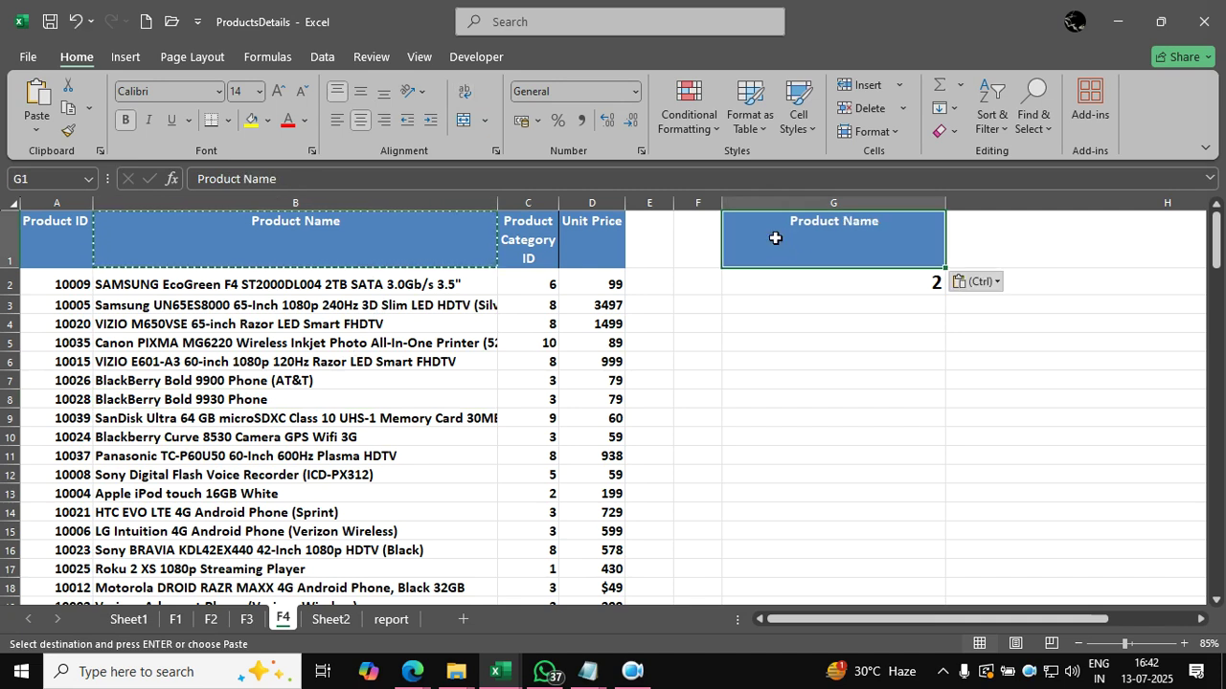
left_click(815, 278)
type("LED")
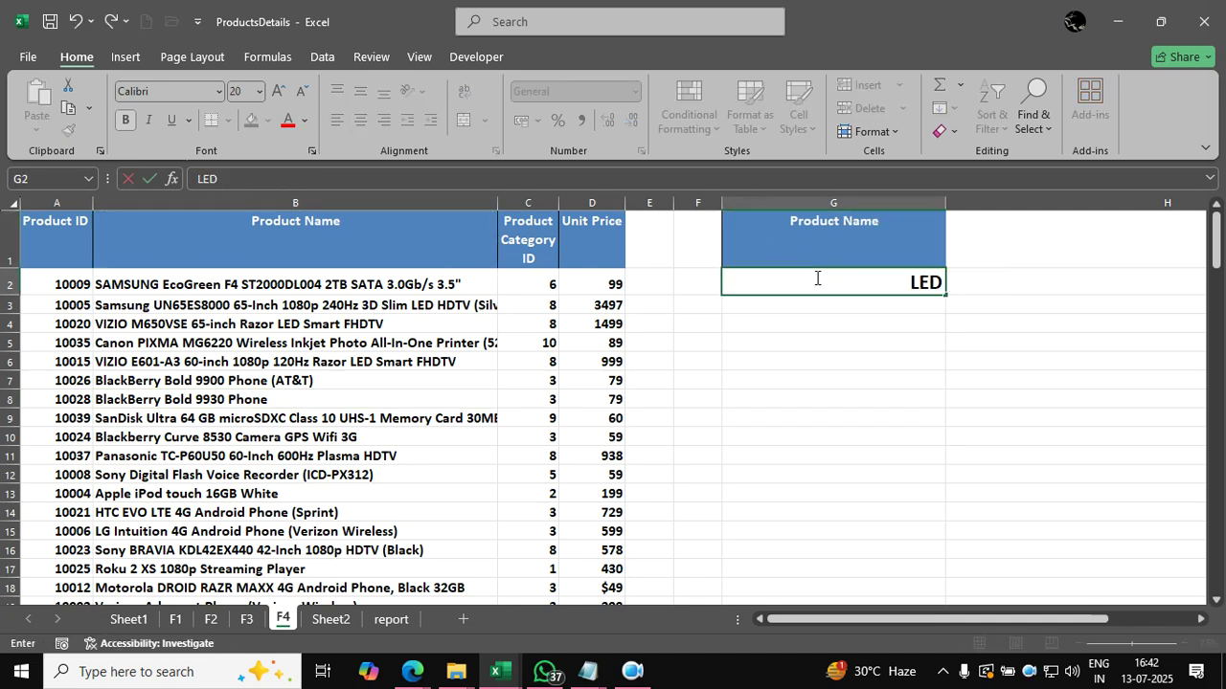
key("Return")
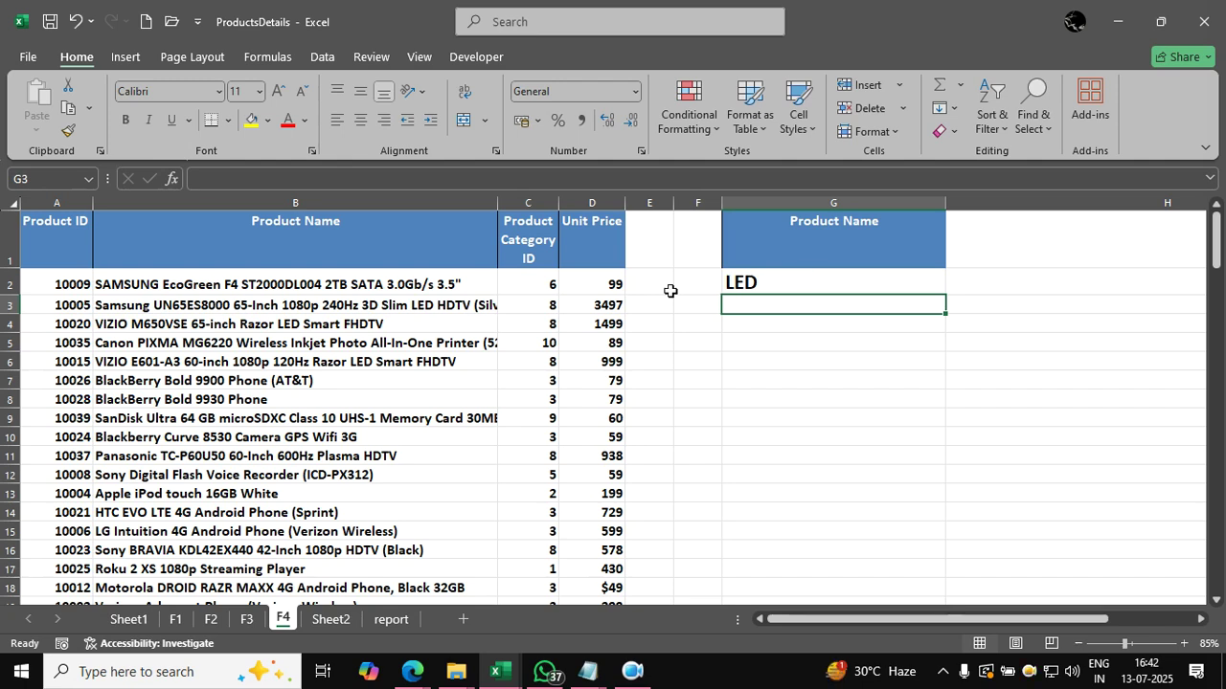
left_click(422, 376)
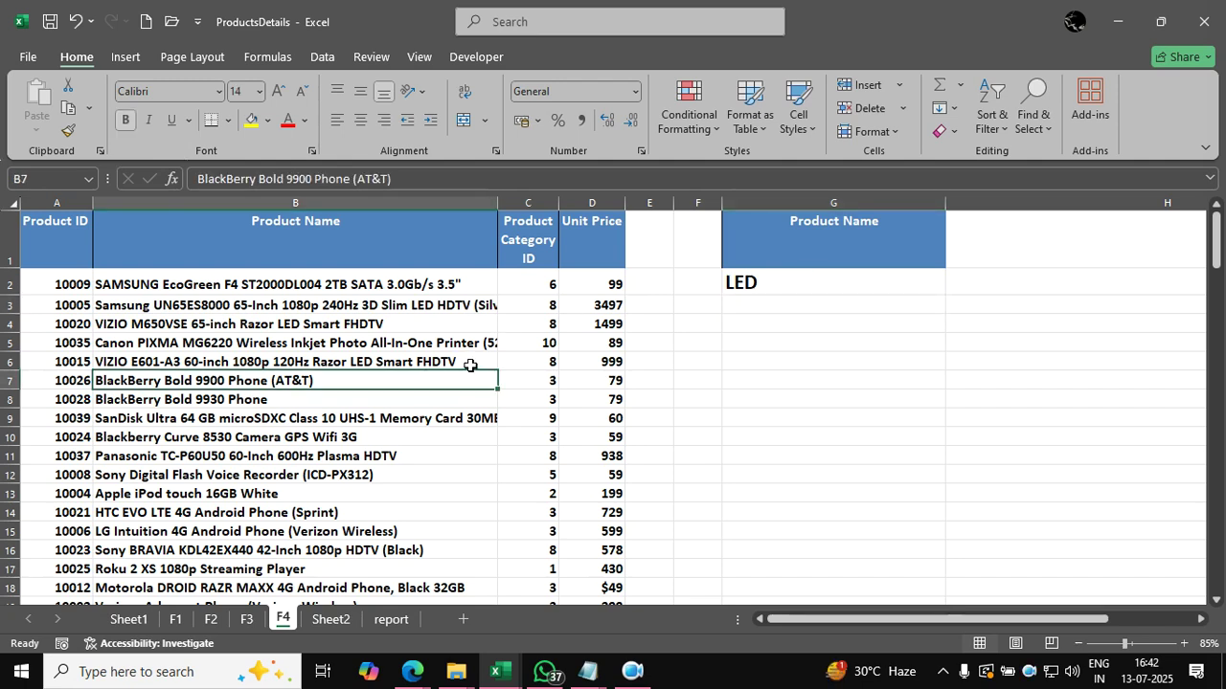
key("ctrl+a")
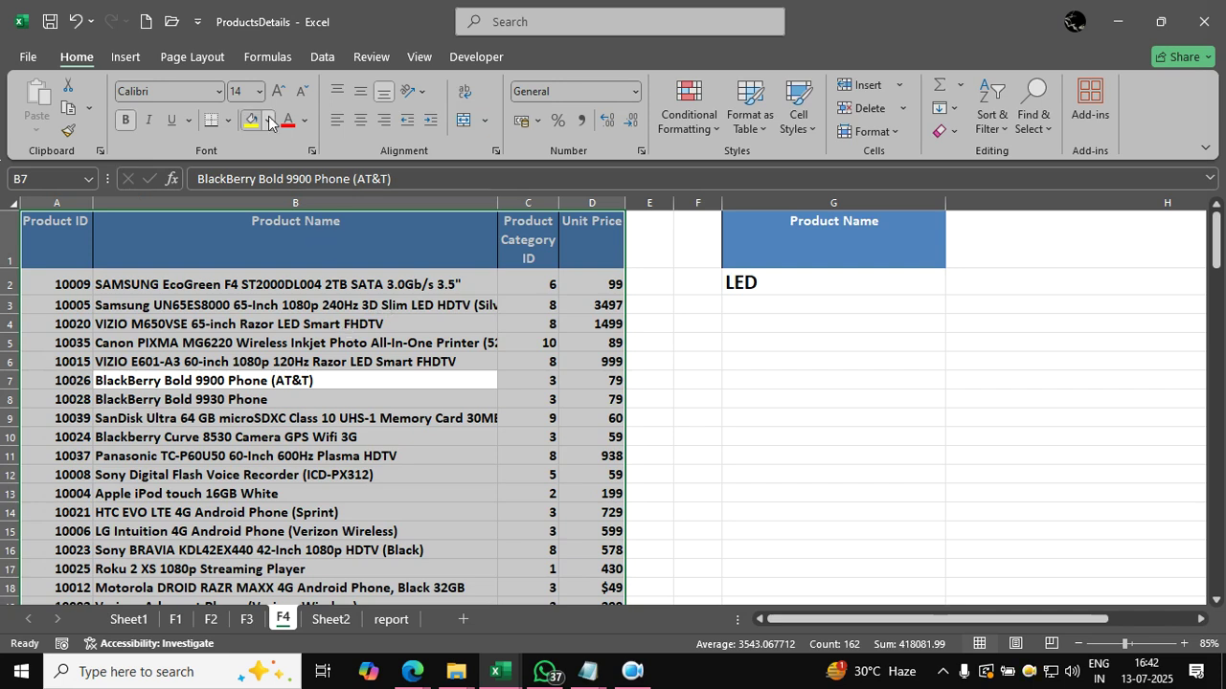
left_click(322, 68)
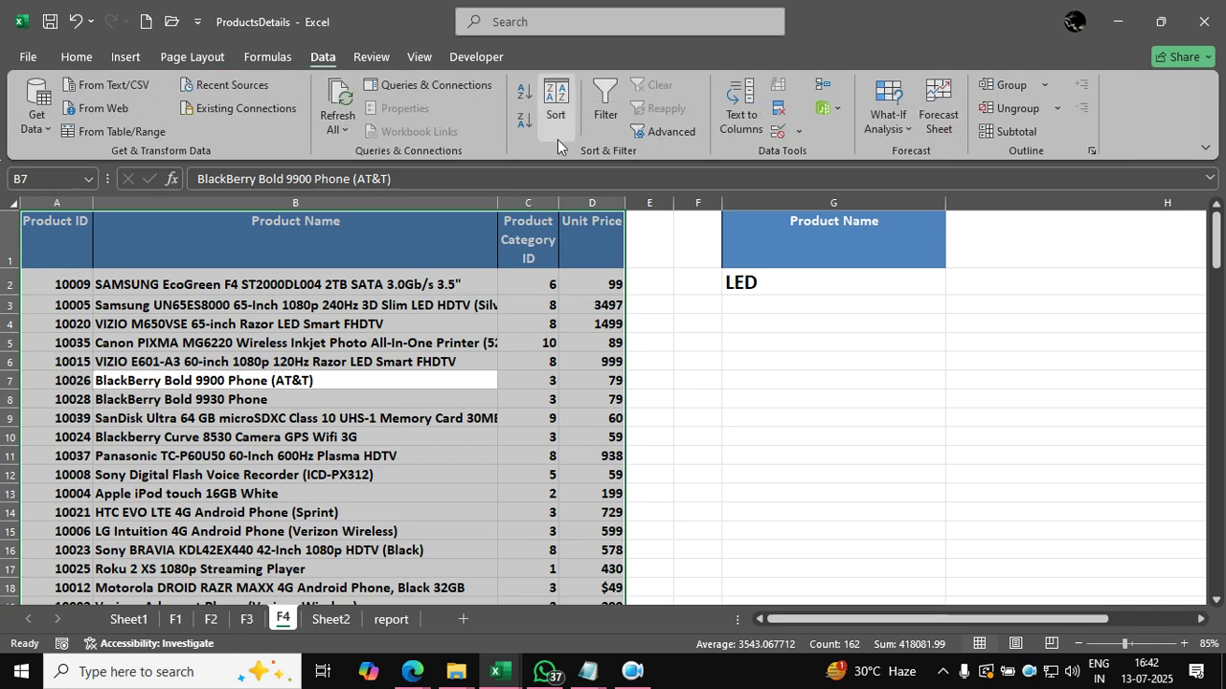
left_click(663, 133)
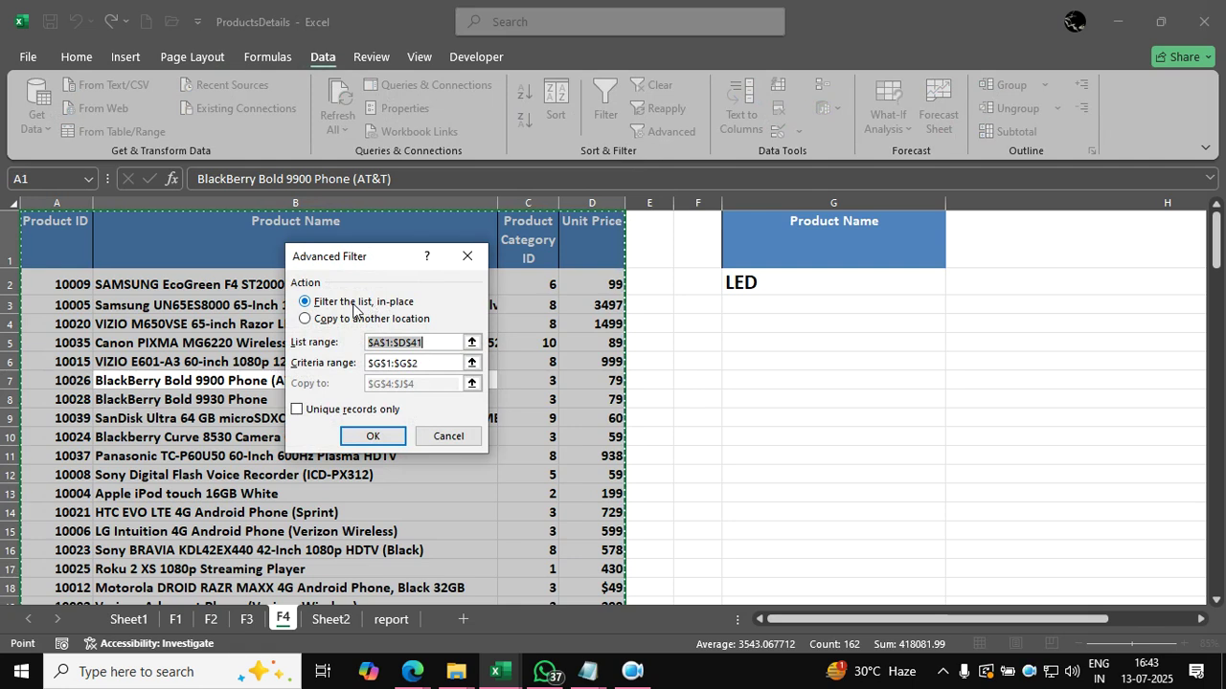
left_click(465, 257)
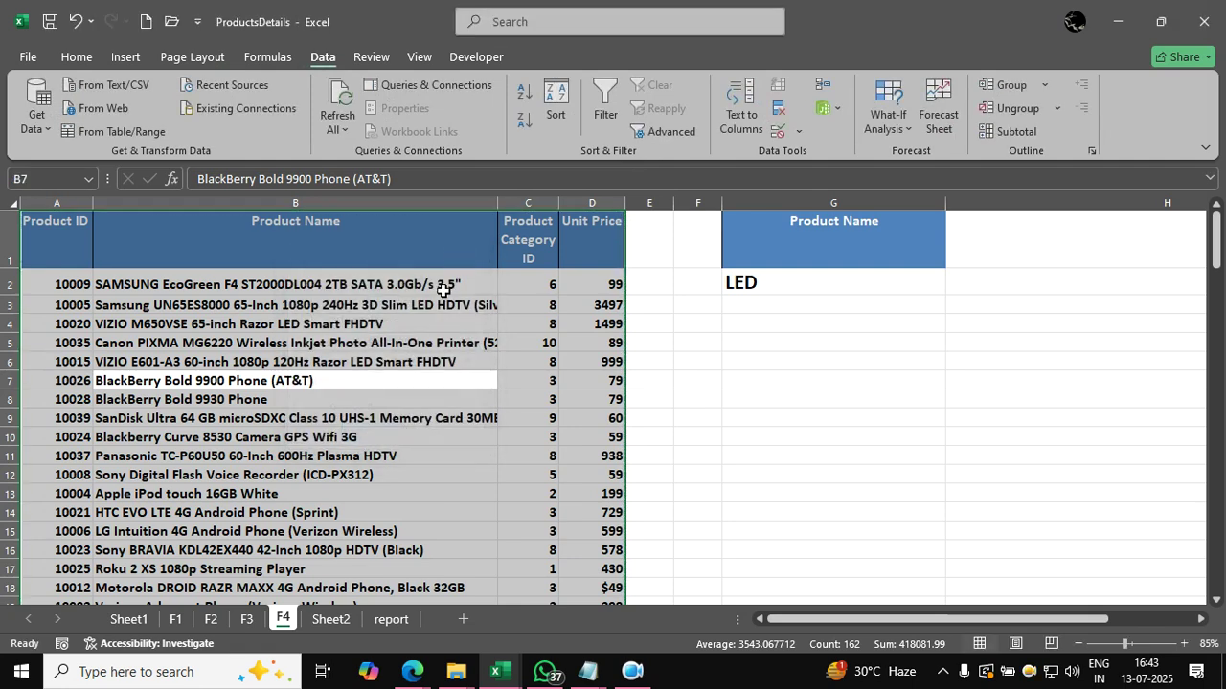
left_click(434, 406)
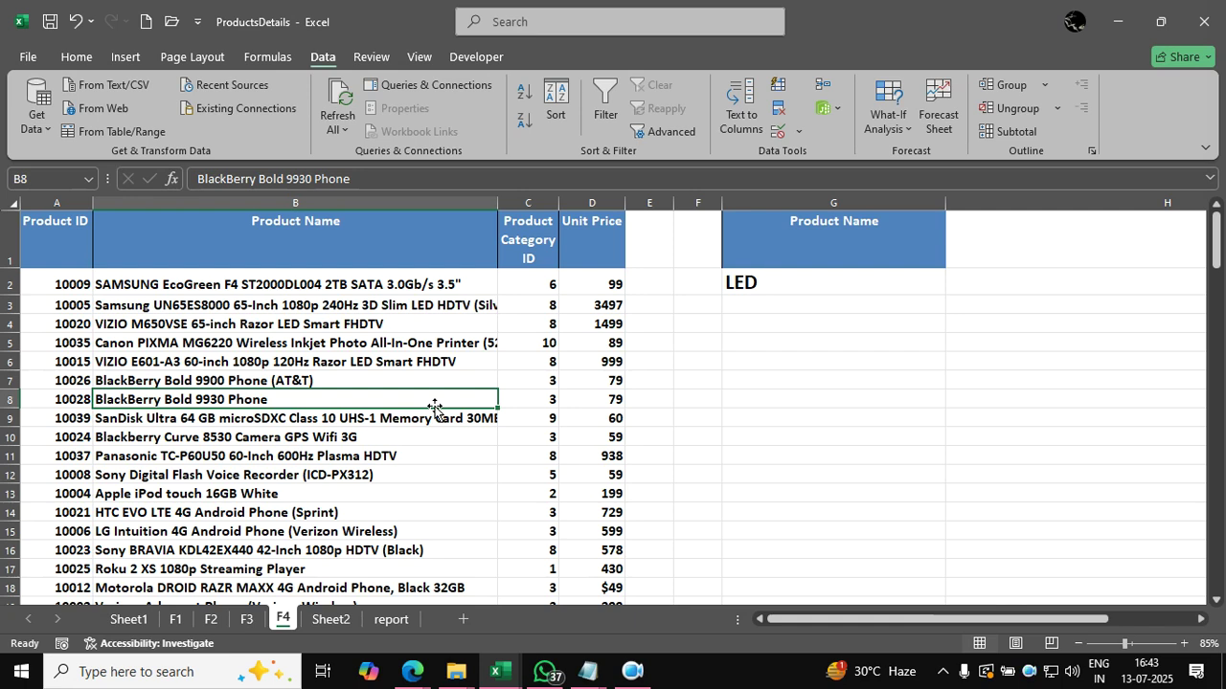
Examine where LED occurs within the product names in column B and compare them with the criteria cells G1:G2.
left_click(548, 438)
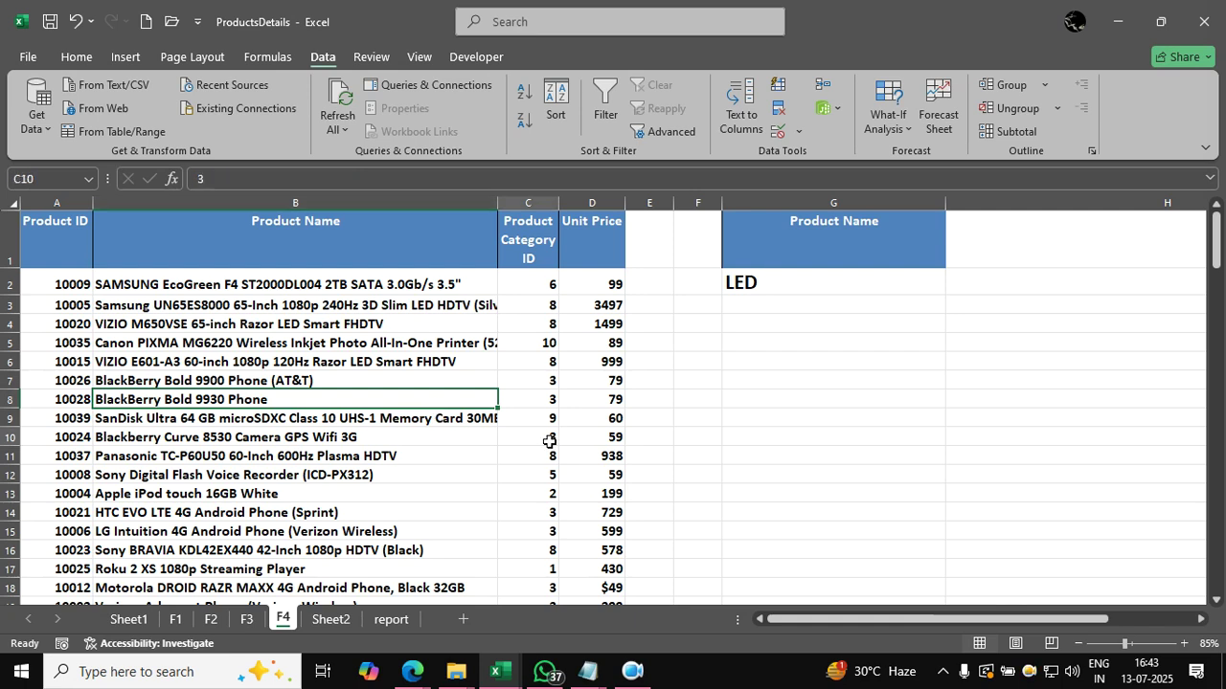
left_click(452, 400)
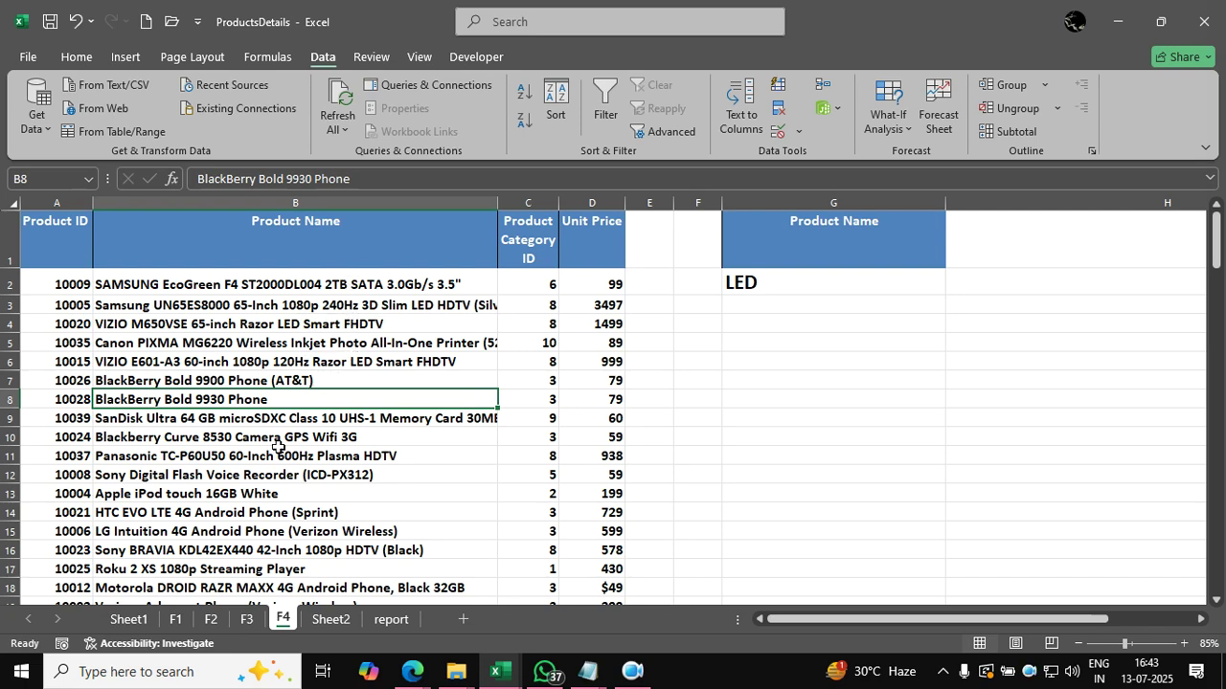
left_click(358, 360)
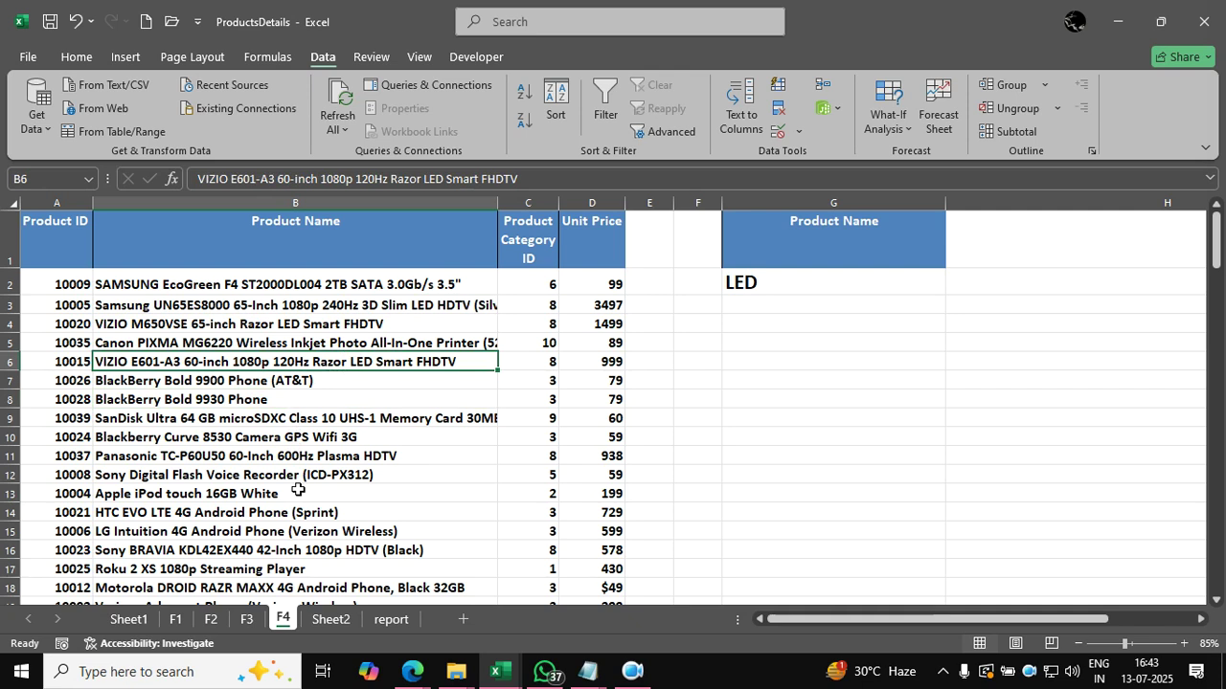
left_click(399, 305)
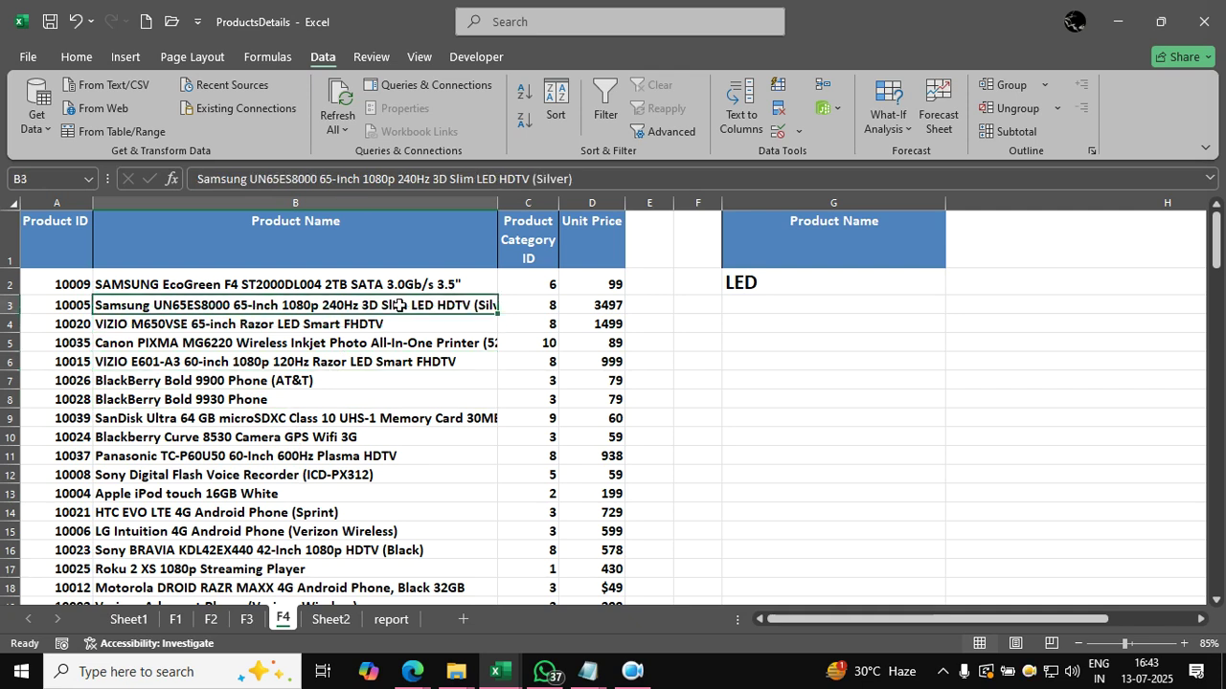
left_click(756, 383)
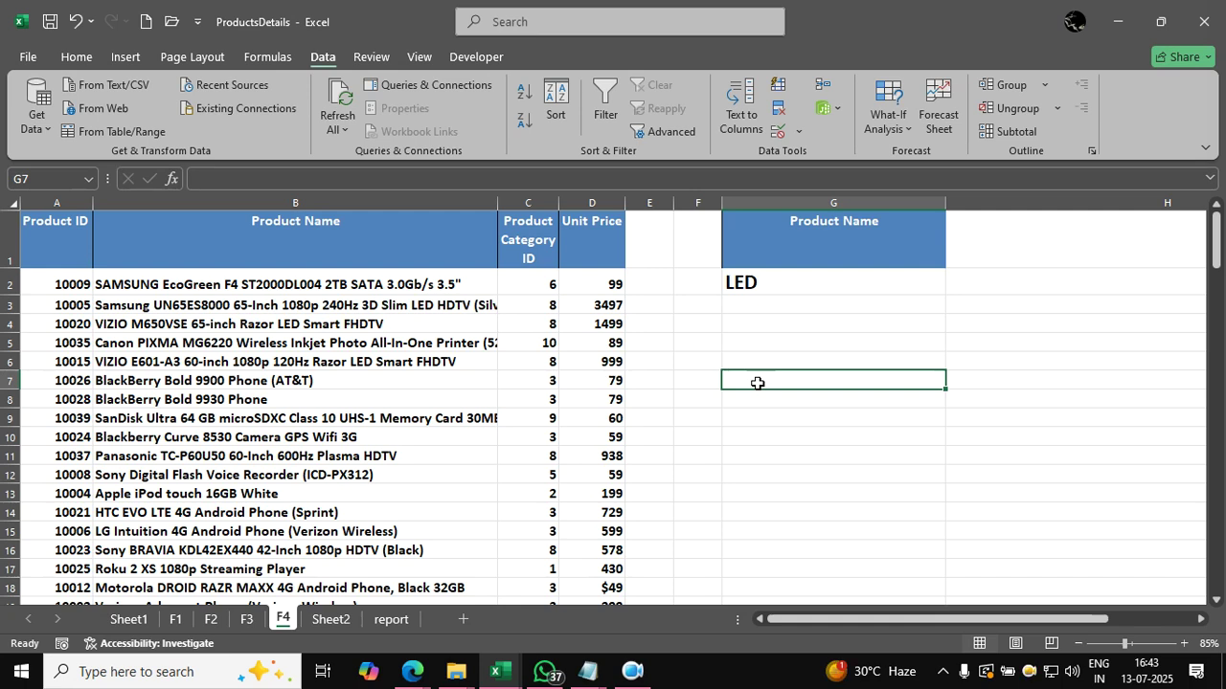
left_click(427, 415)
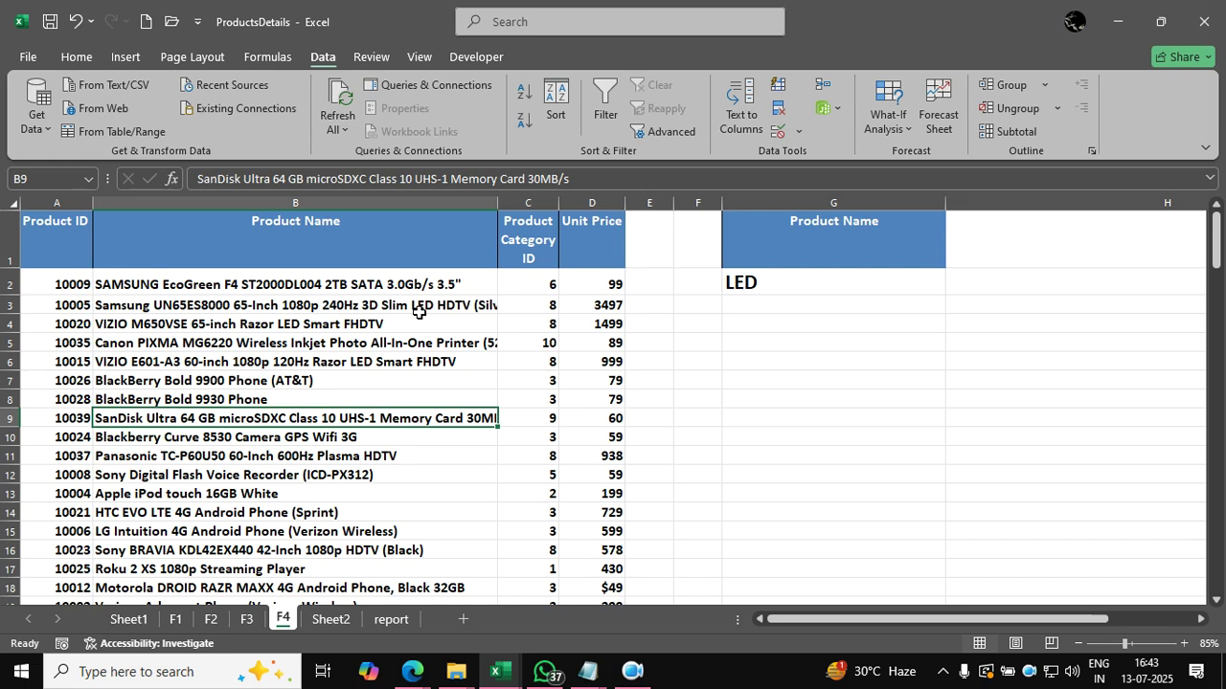
left_click(417, 375)
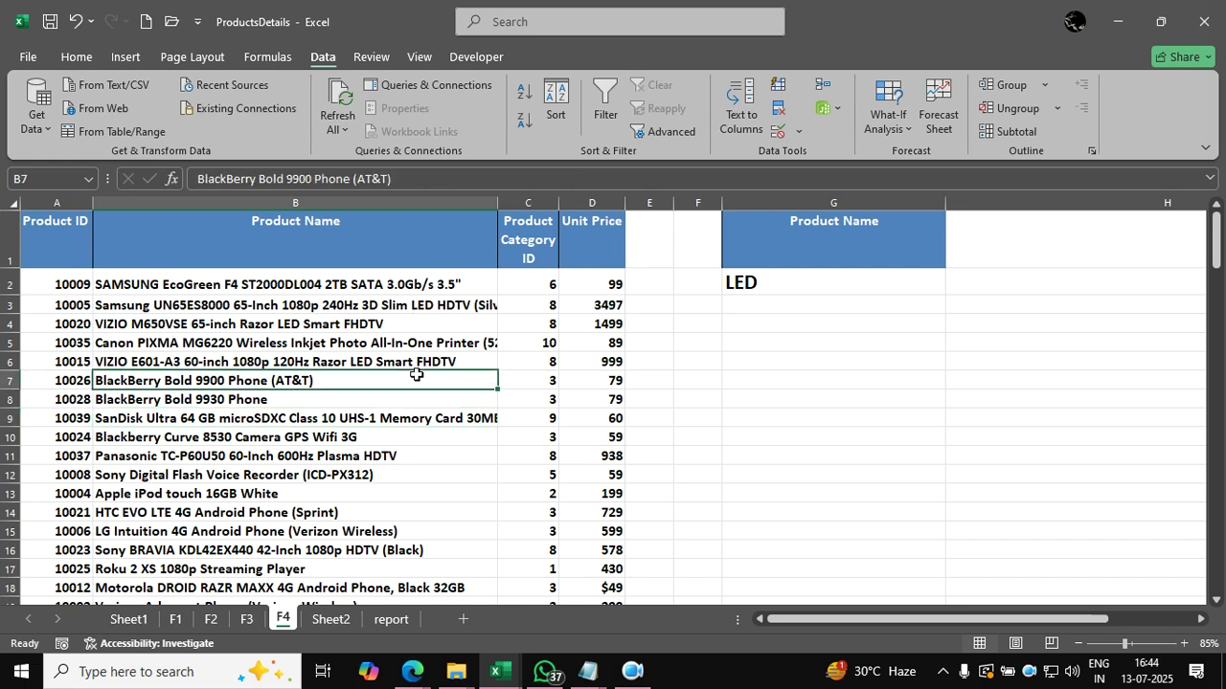
left_click(405, 450)
left_click(436, 382)
left_click(412, 338)
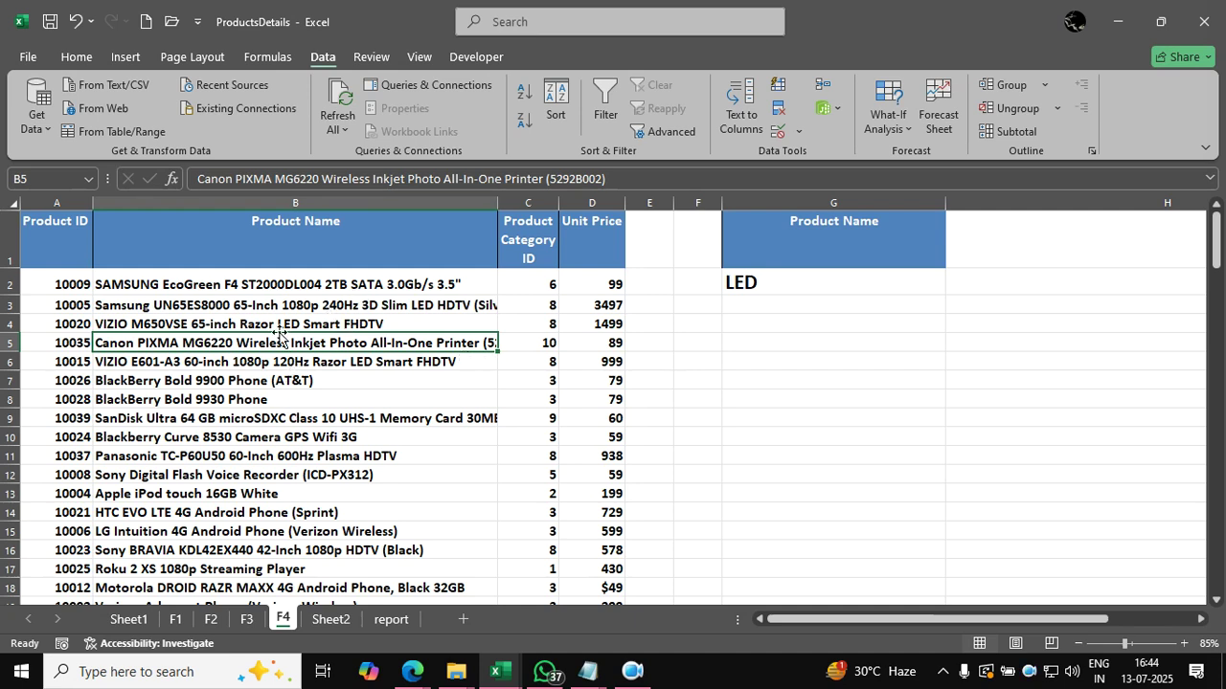
left_click(754, 375)
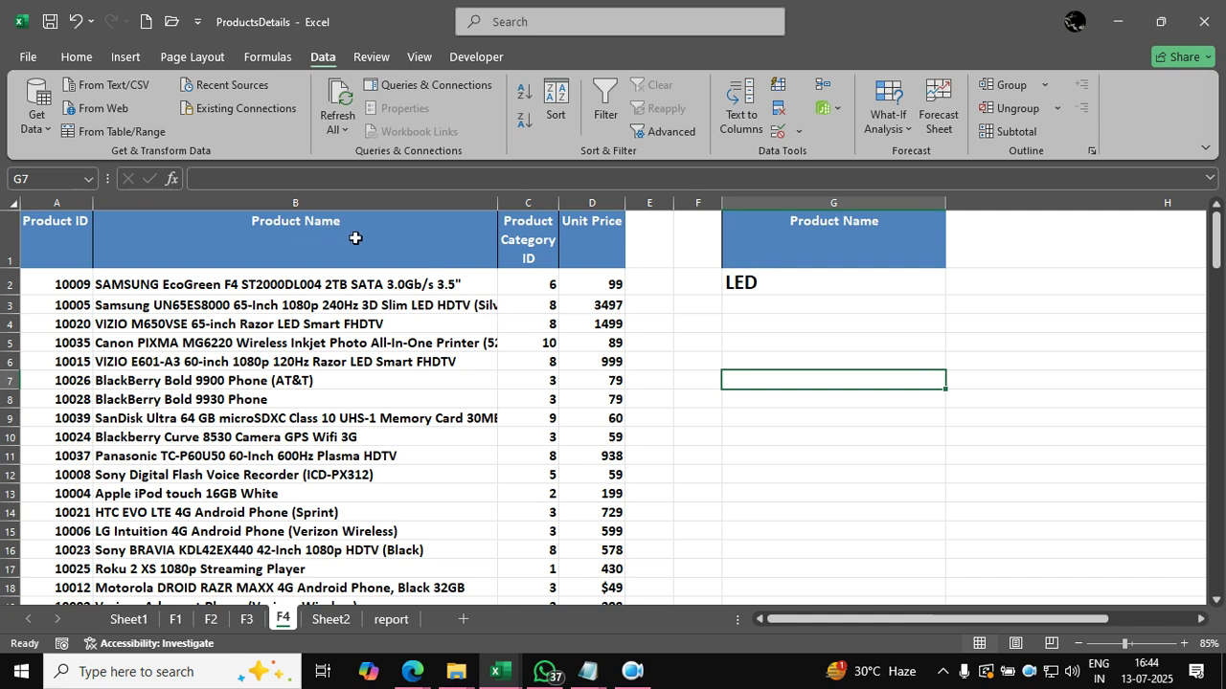
left_click(755, 231)
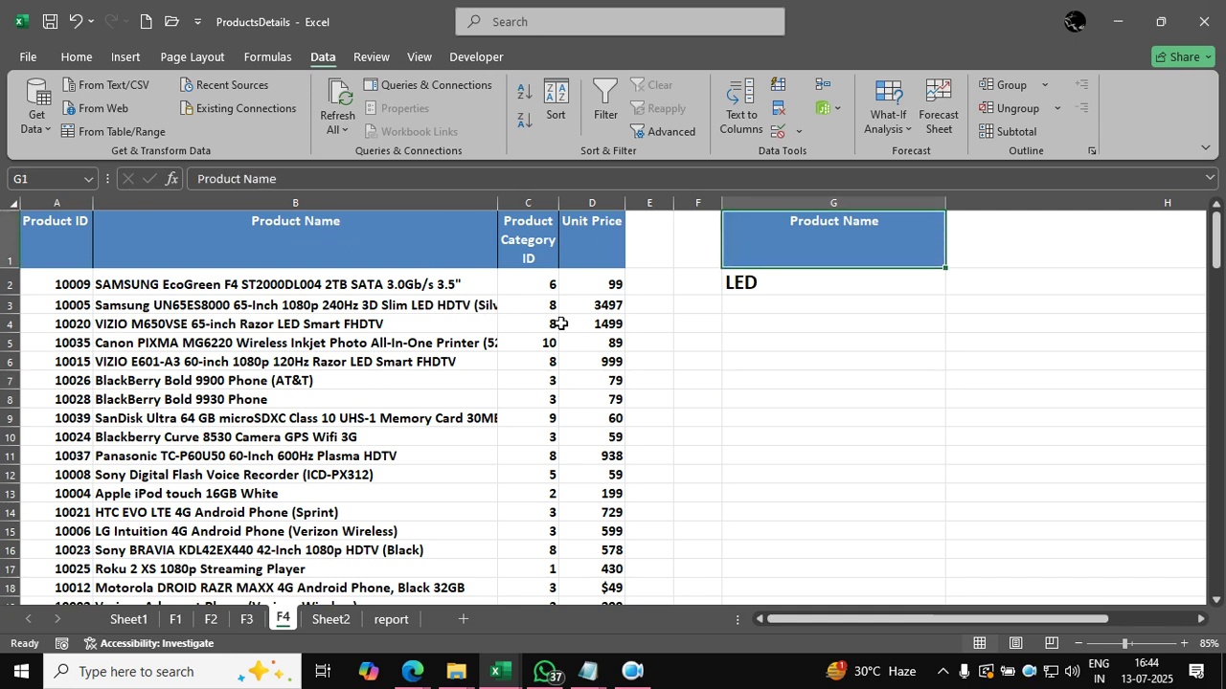
left_click(771, 279)
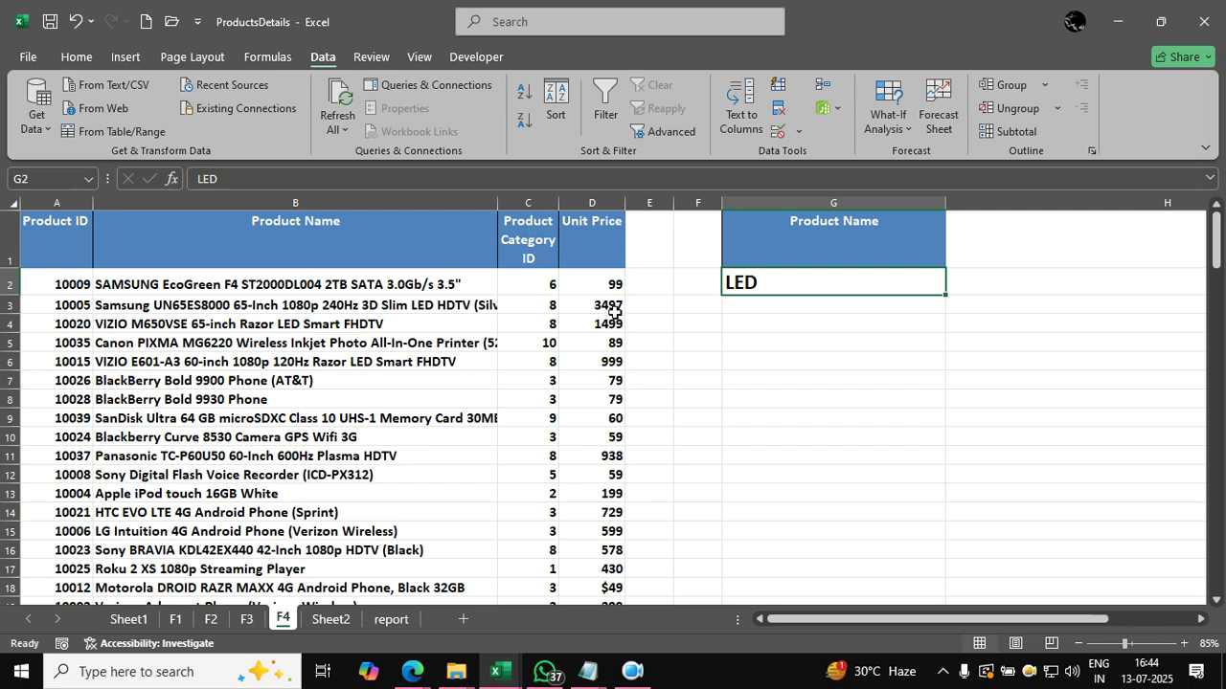
Copy the Product Category ID header into G1 and enter 8 as the criterion in G2.
left_click(539, 241)
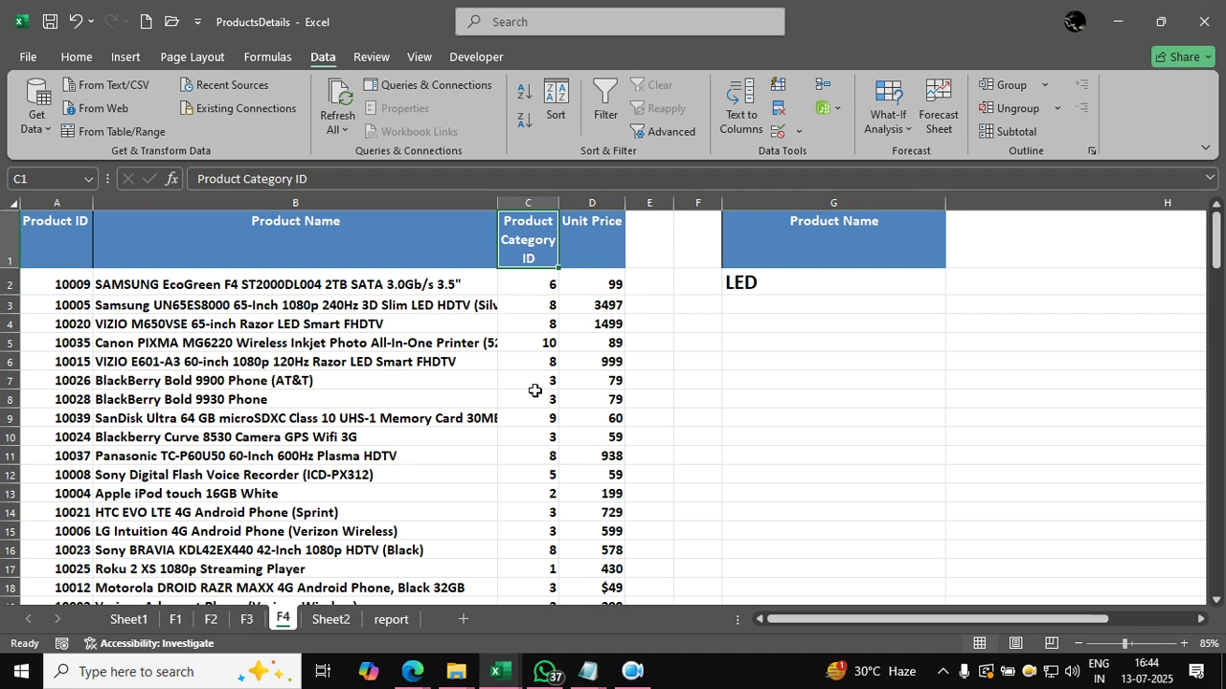
key("ctrl+c")
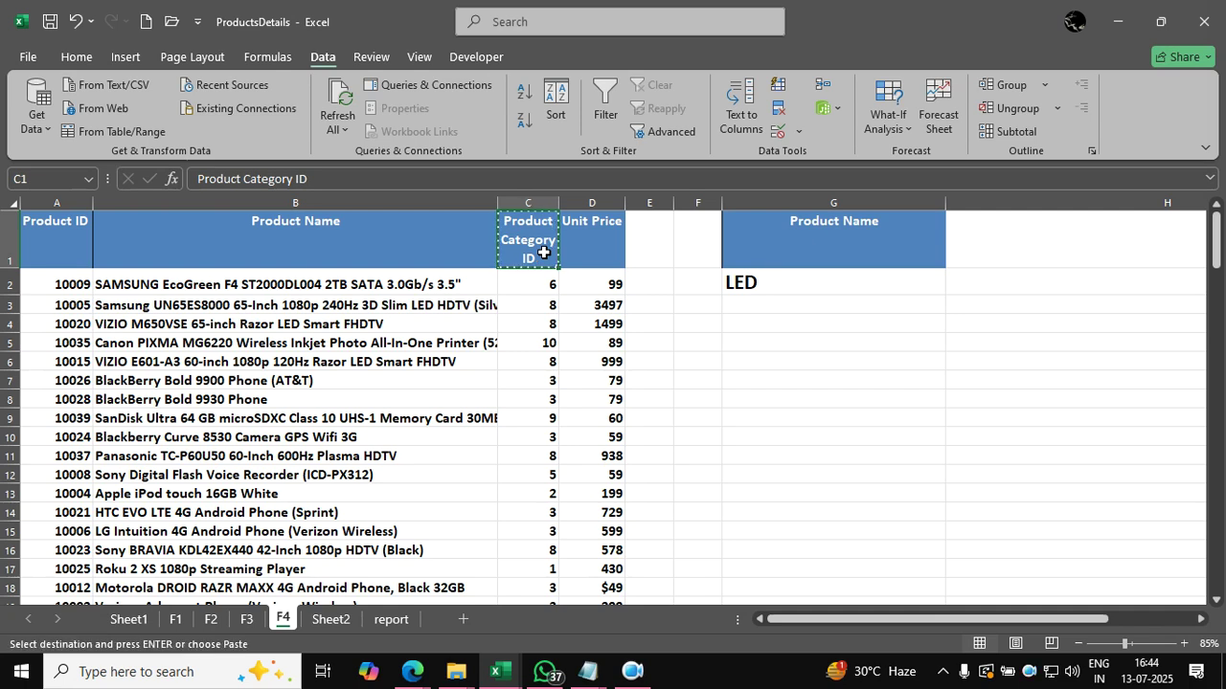
left_click(787, 234)
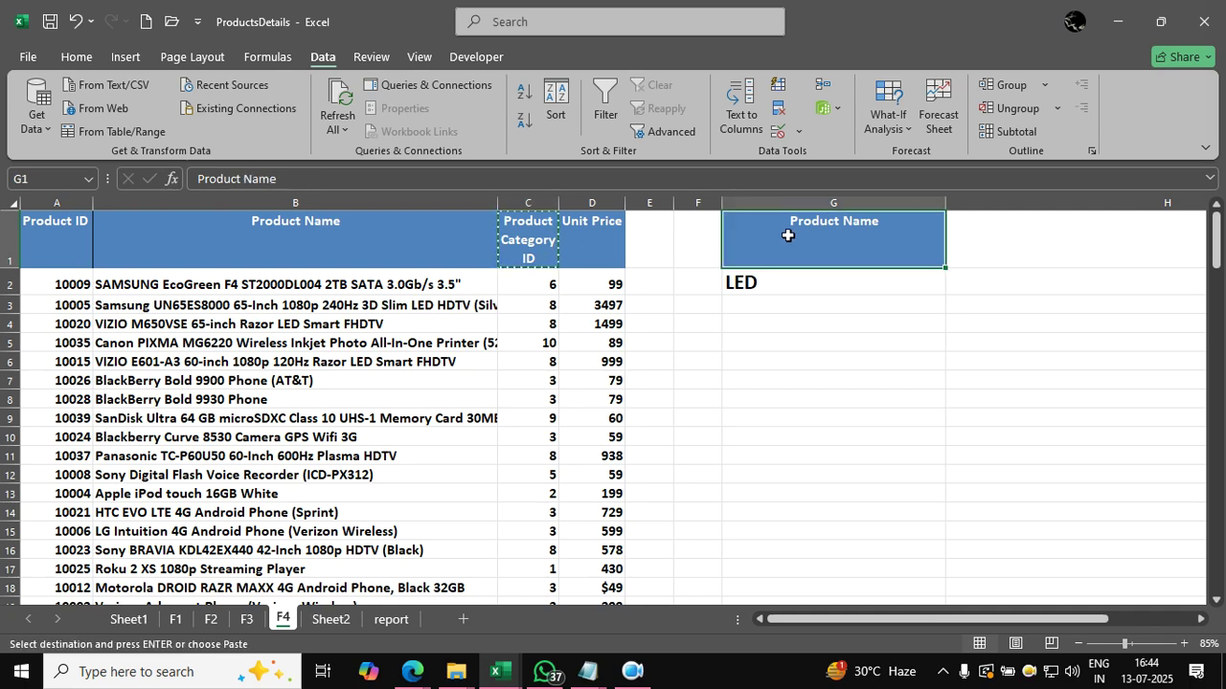
key("ctrl+v")
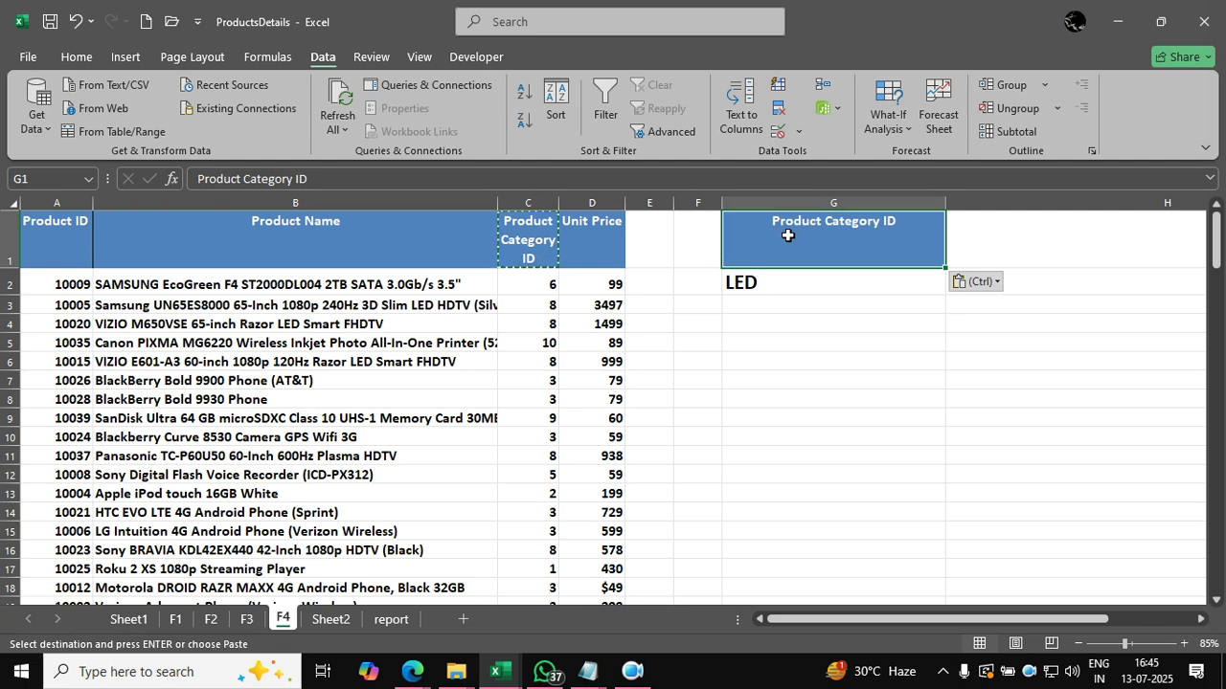
left_click(788, 285)
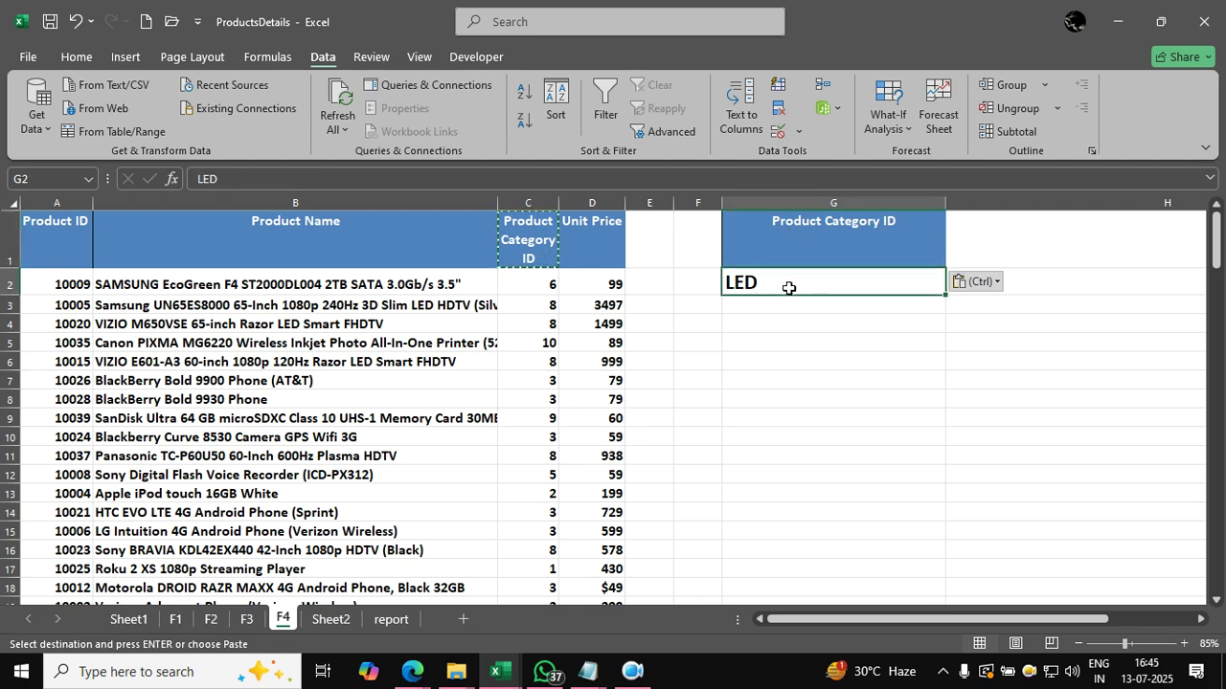
type("8")
left_click(795, 420)
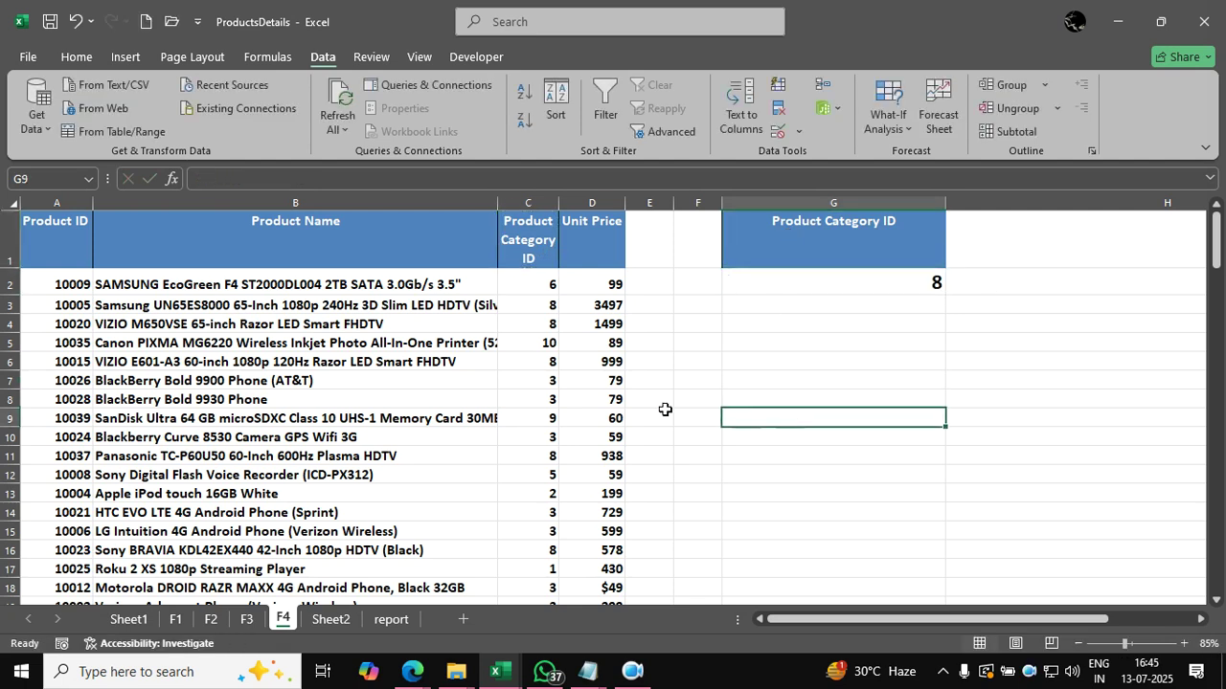
left_click(493, 380)
left_click_drag(719, 229, 774, 284)
left_click(814, 378)
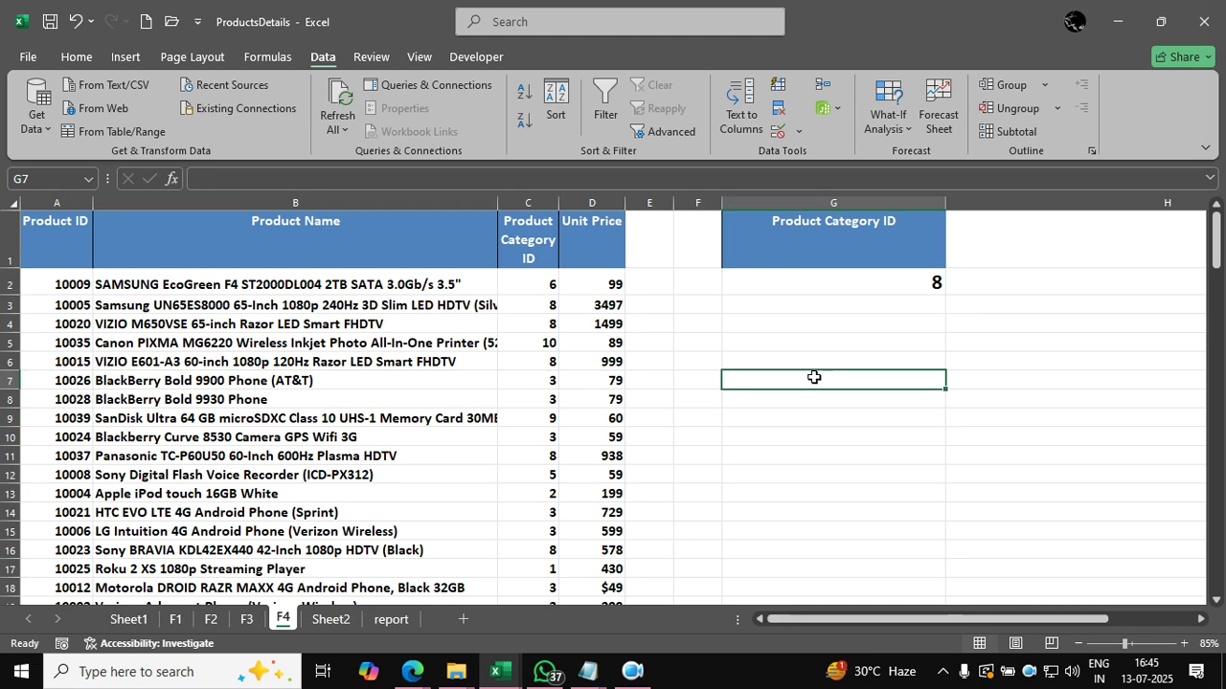
left_click(512, 383)
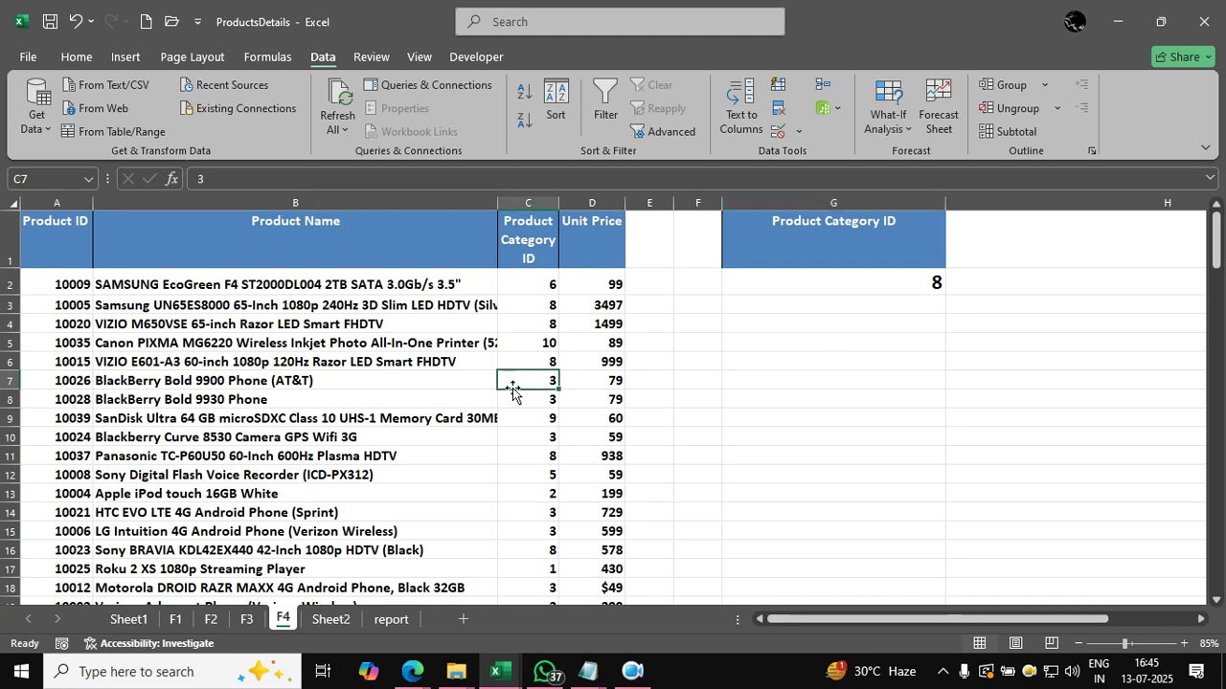
left_click(791, 361)
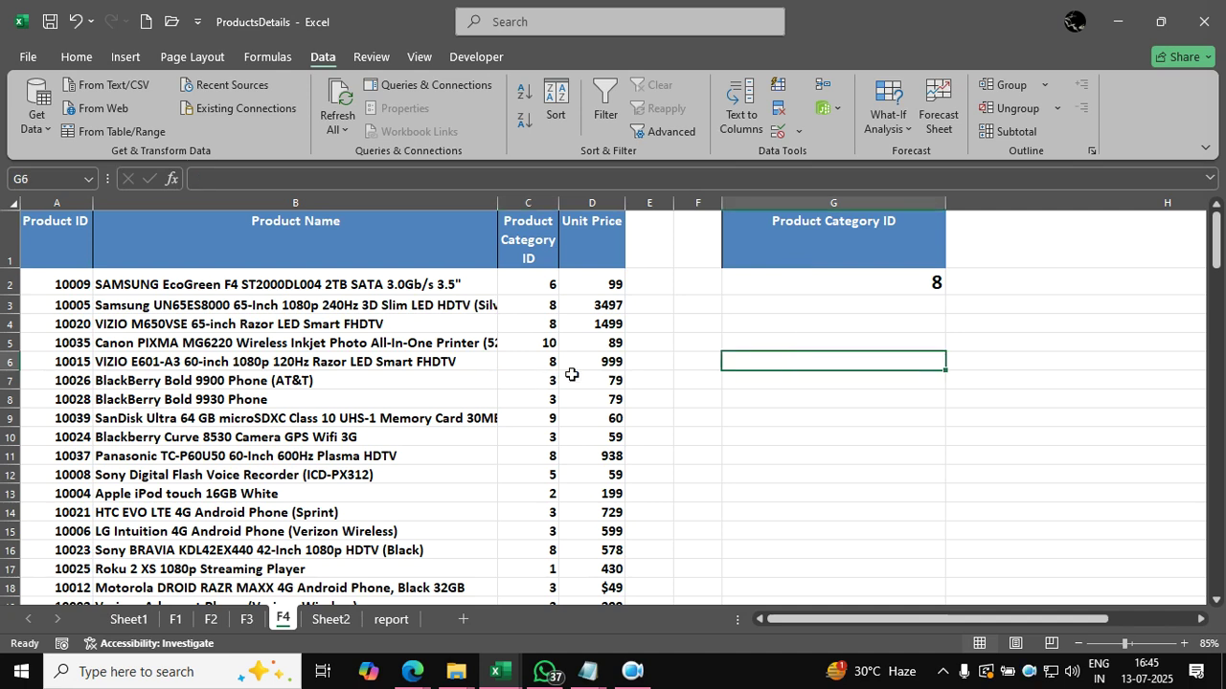
Start an Advanced Filter on the product table A1:D41 and set the criteria range to G1:G2.
left_click(408, 369)
key("ctrl+a")
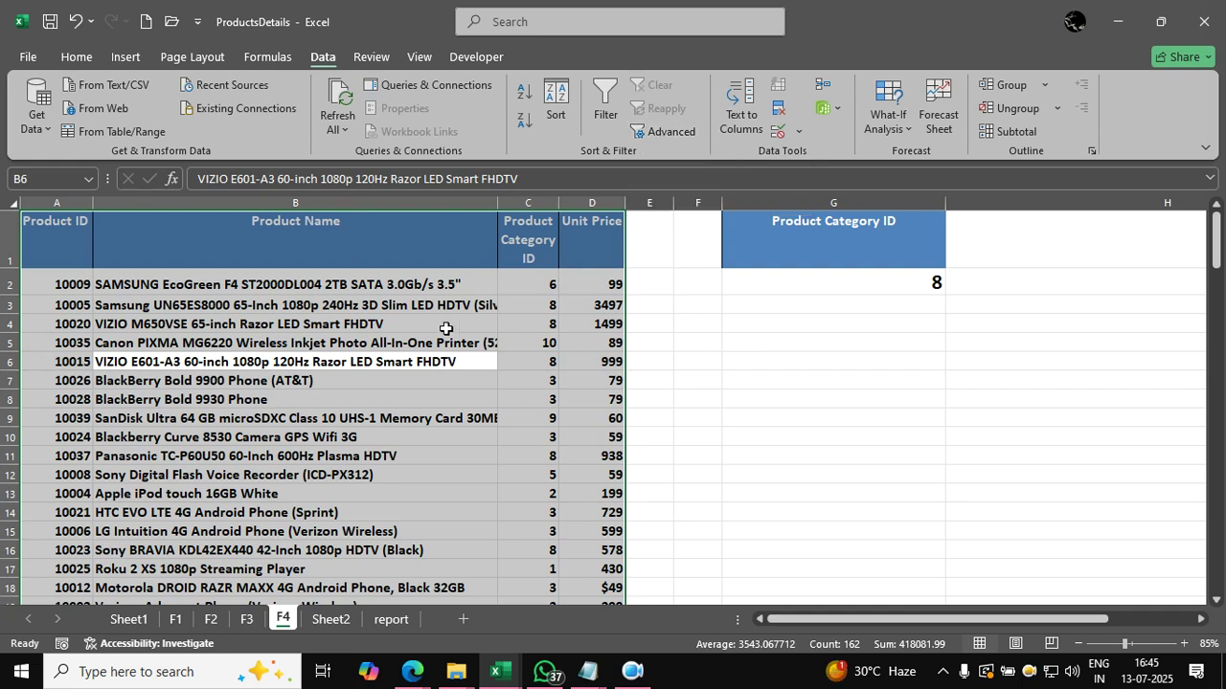
left_click(643, 136)
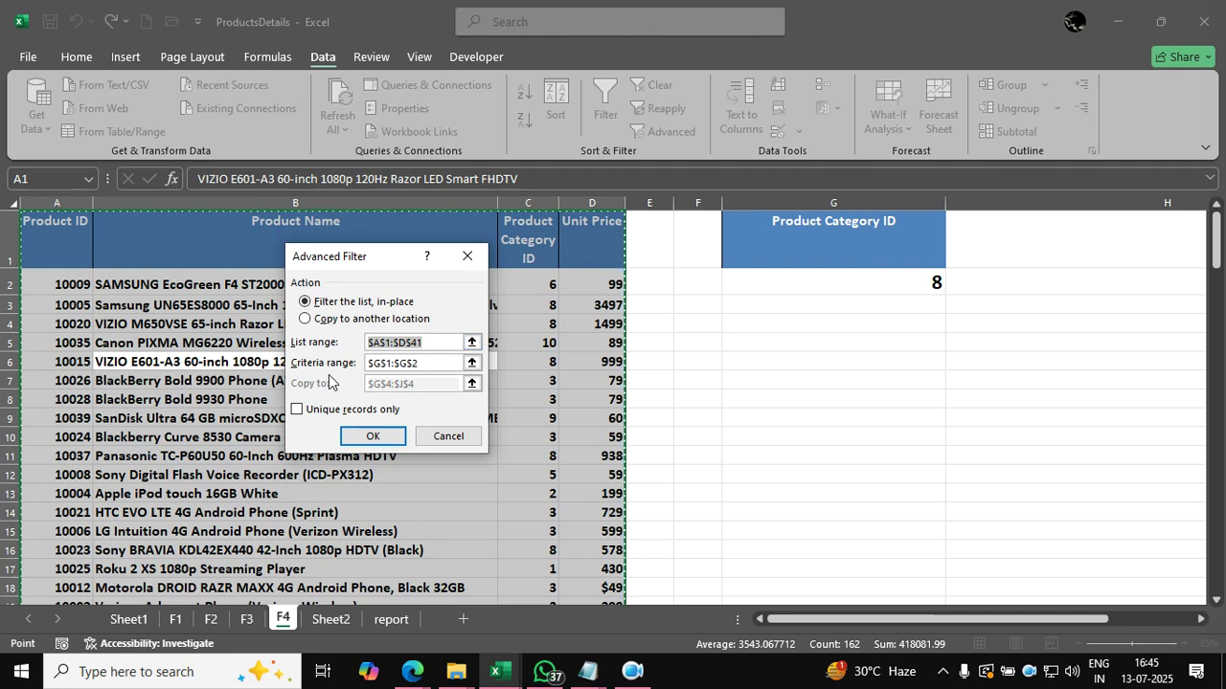
left_click(422, 370)
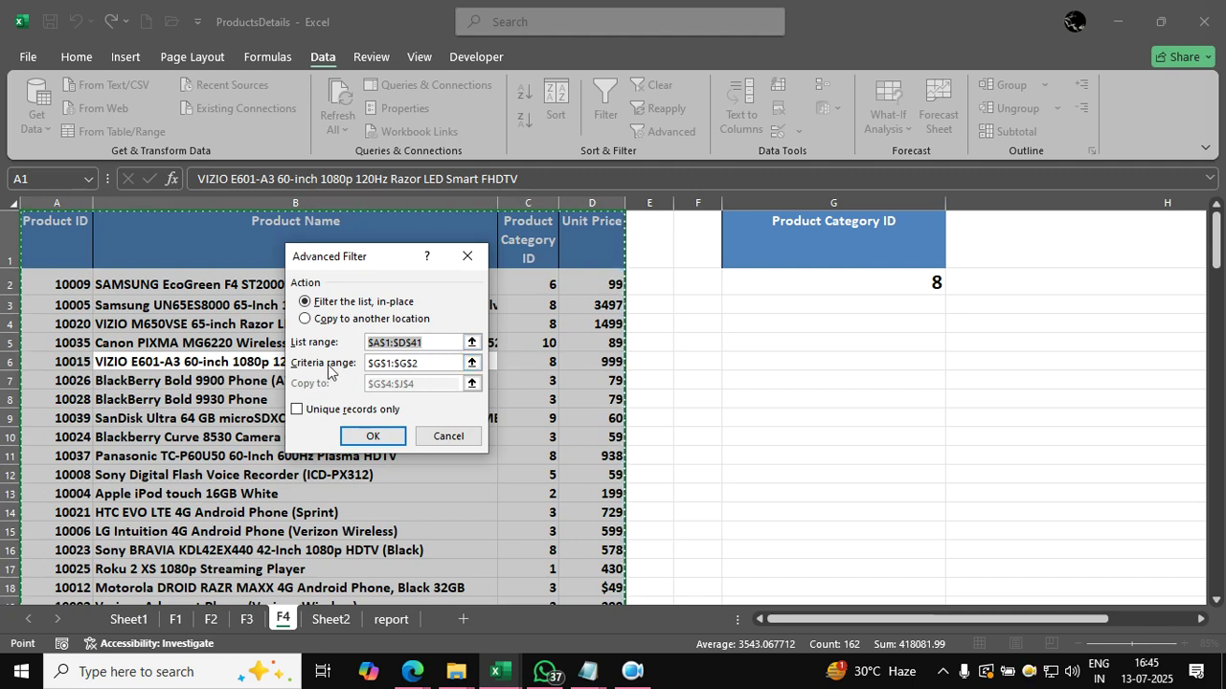
left_click(422, 366)
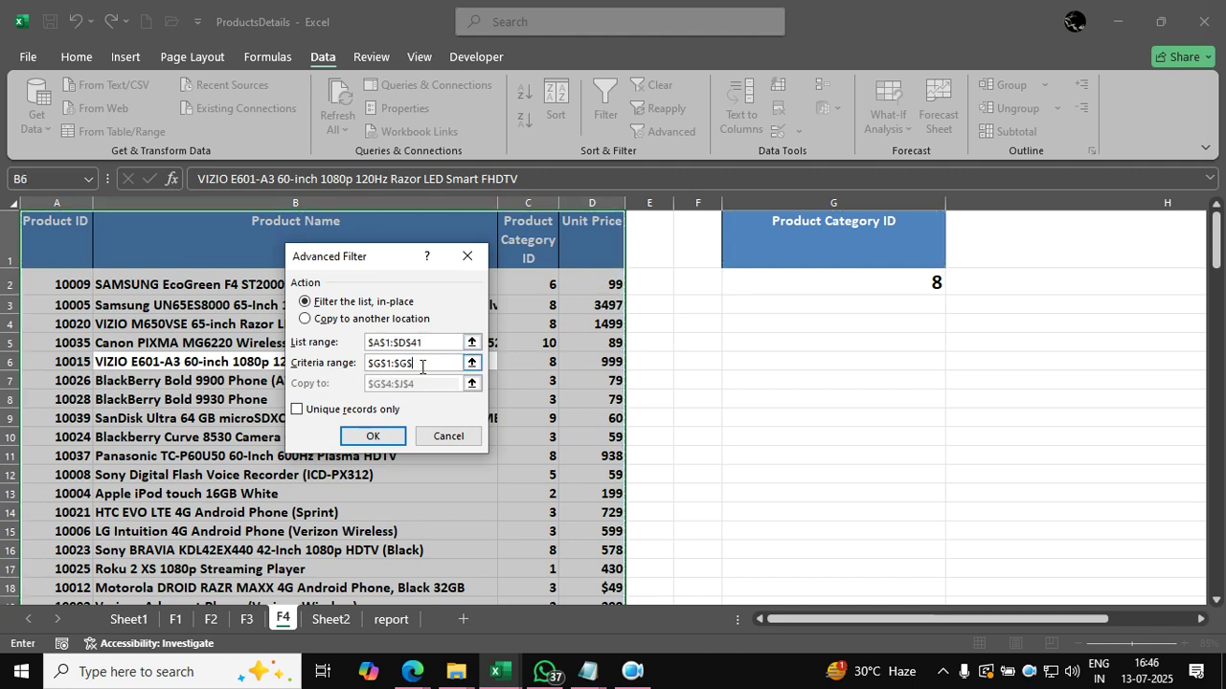
left_click_drag(772, 246, 776, 283)
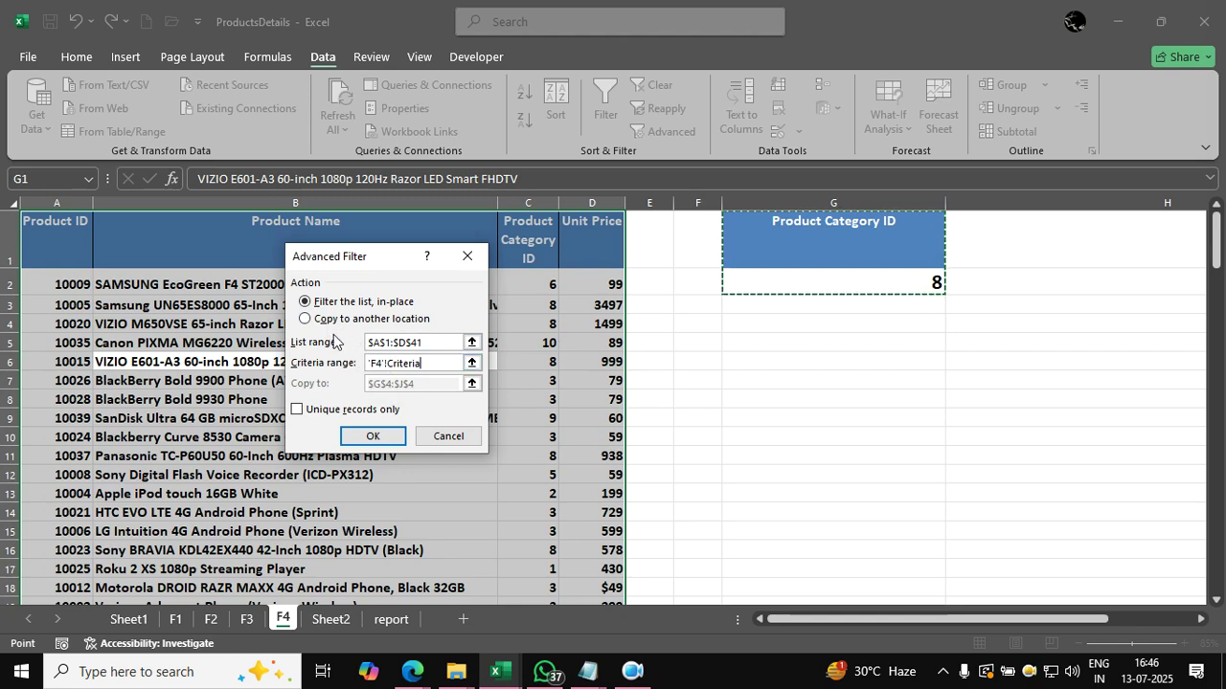
Set the Advanced Filter to copy its results to another location starting at G7 and run it.
left_click(307, 321)
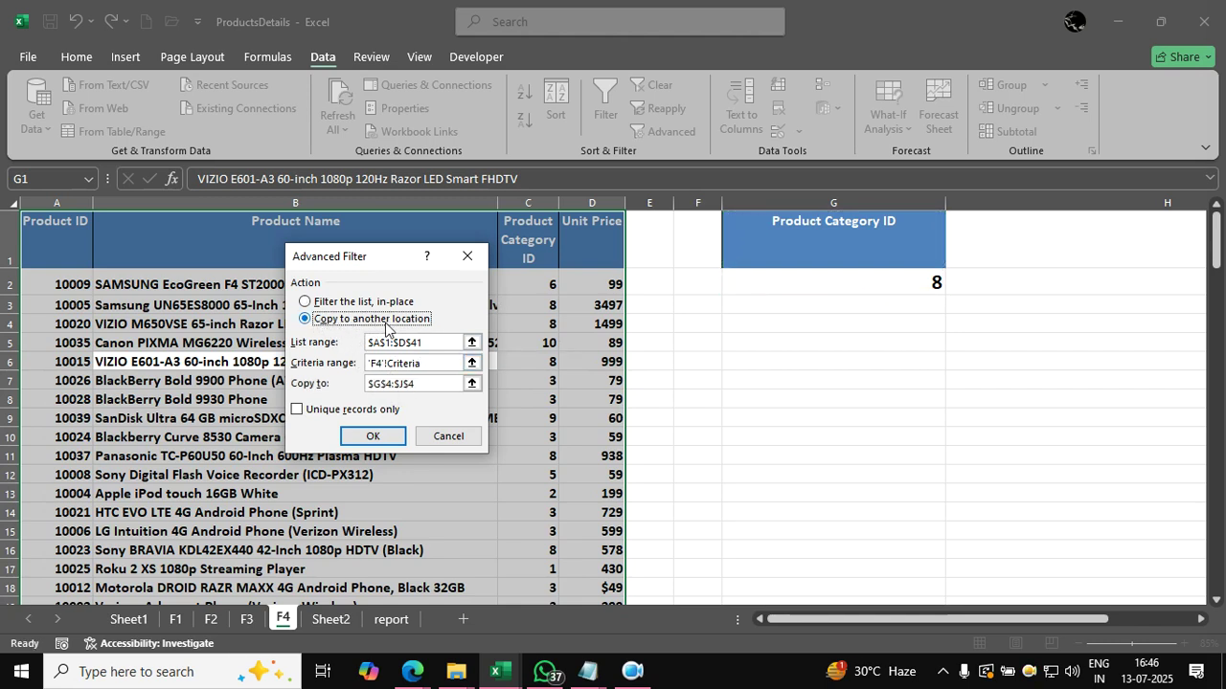
left_click(422, 387)
key("BackSpace")
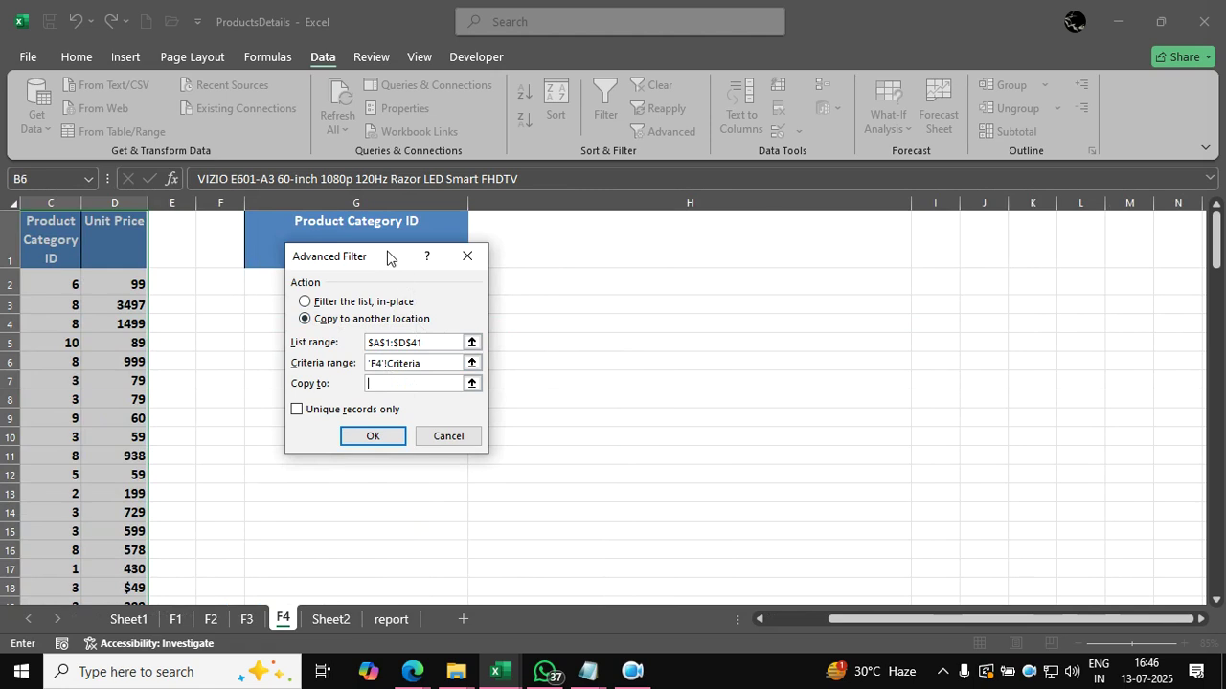
left_click_drag(393, 258, 614, 251)
left_click(316, 377)
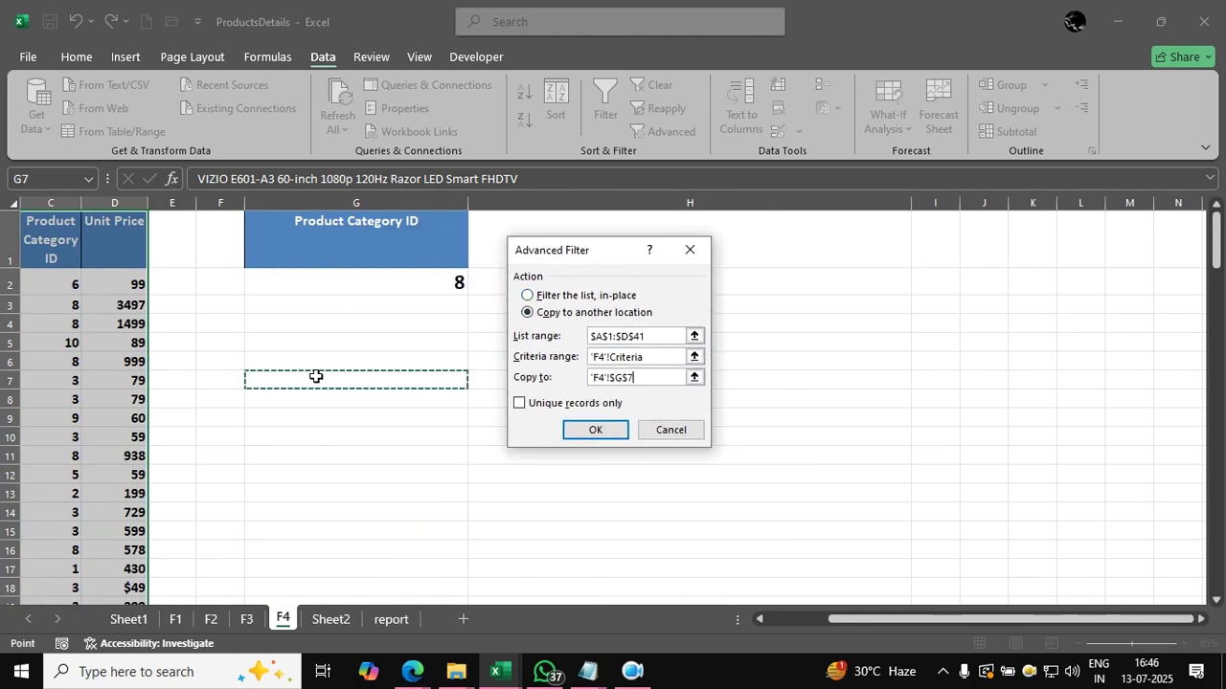
left_click(586, 430)
left_click(880, 479)
key("Right")
key("Right")
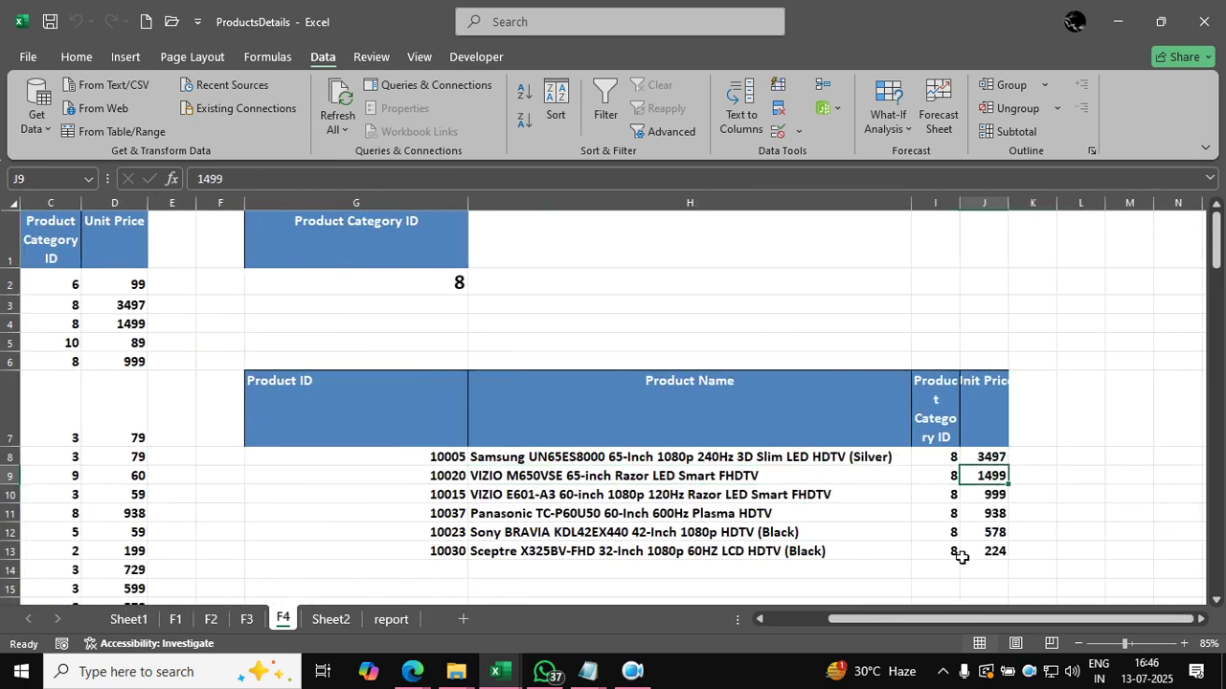
Clear all contents and formatting of the extracted product list in G7:J13 and return to the product table.
left_click(654, 495)
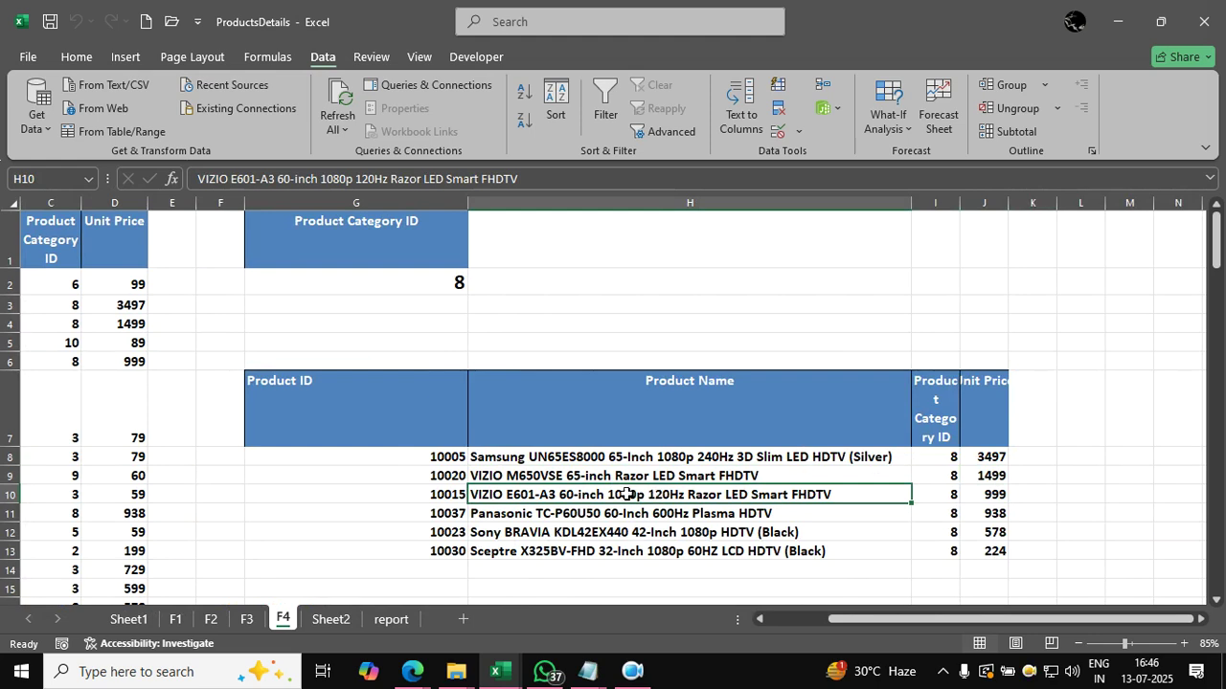
key("ctrl+a")
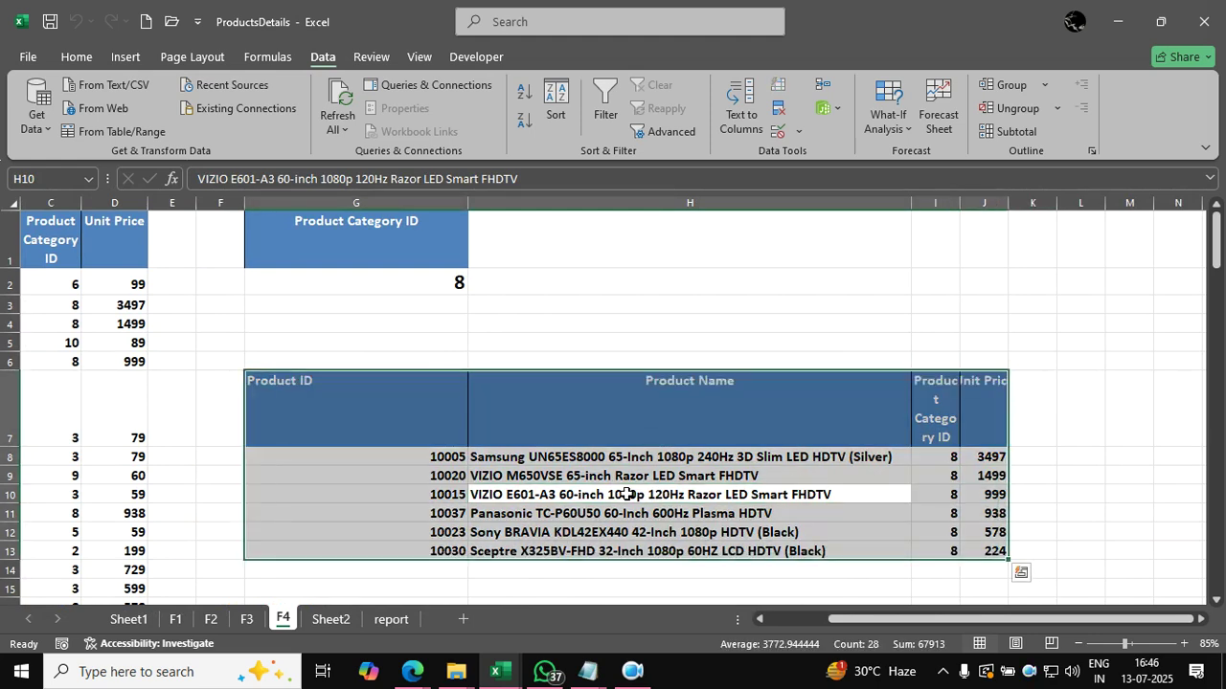
key("Delete")
key("alt")
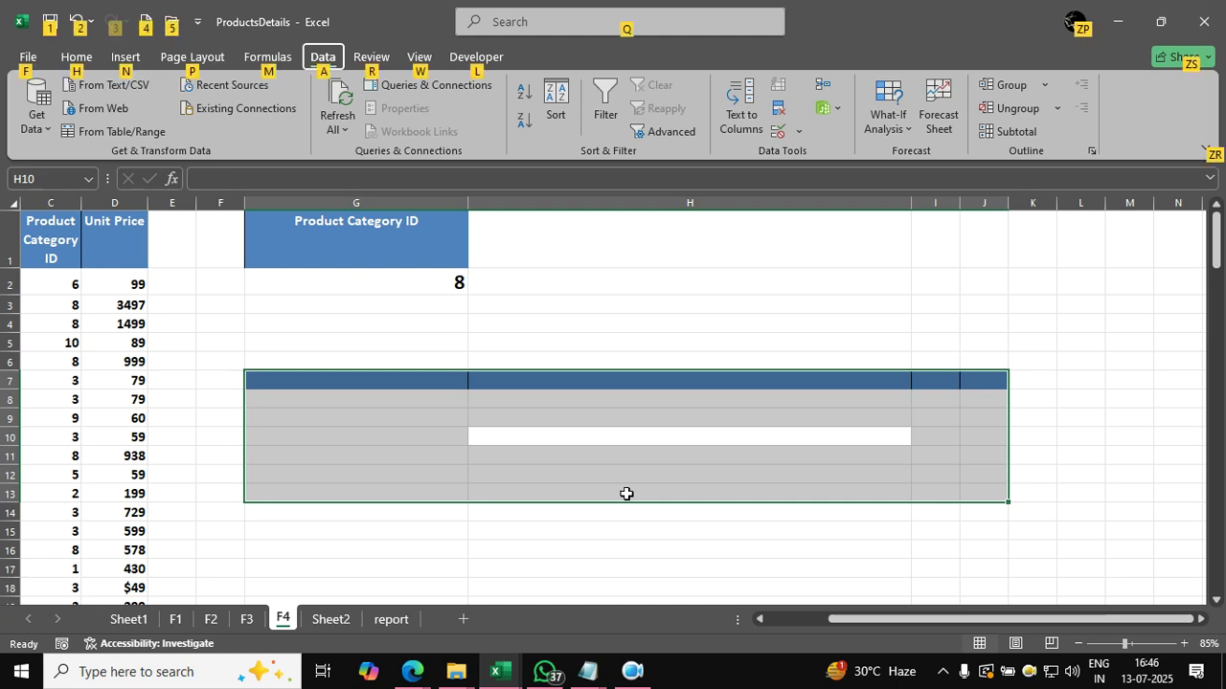
key("h")
key("e")
key("a")
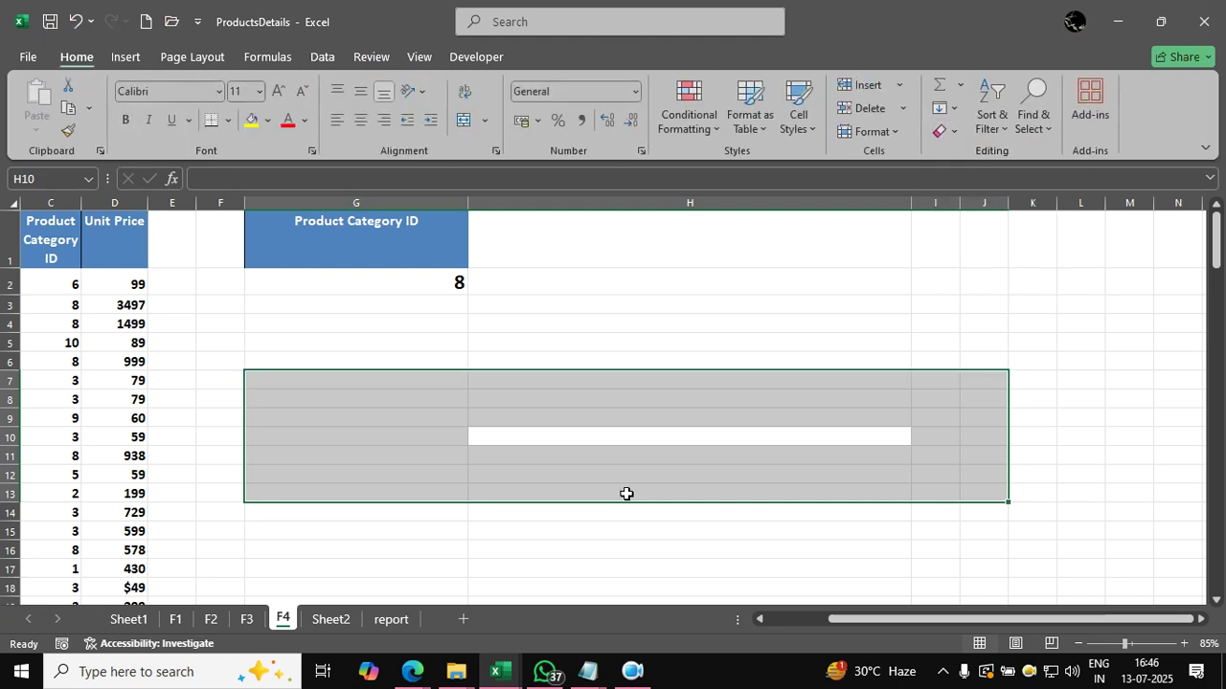
left_click(434, 451)
key("Left")
key("Home")
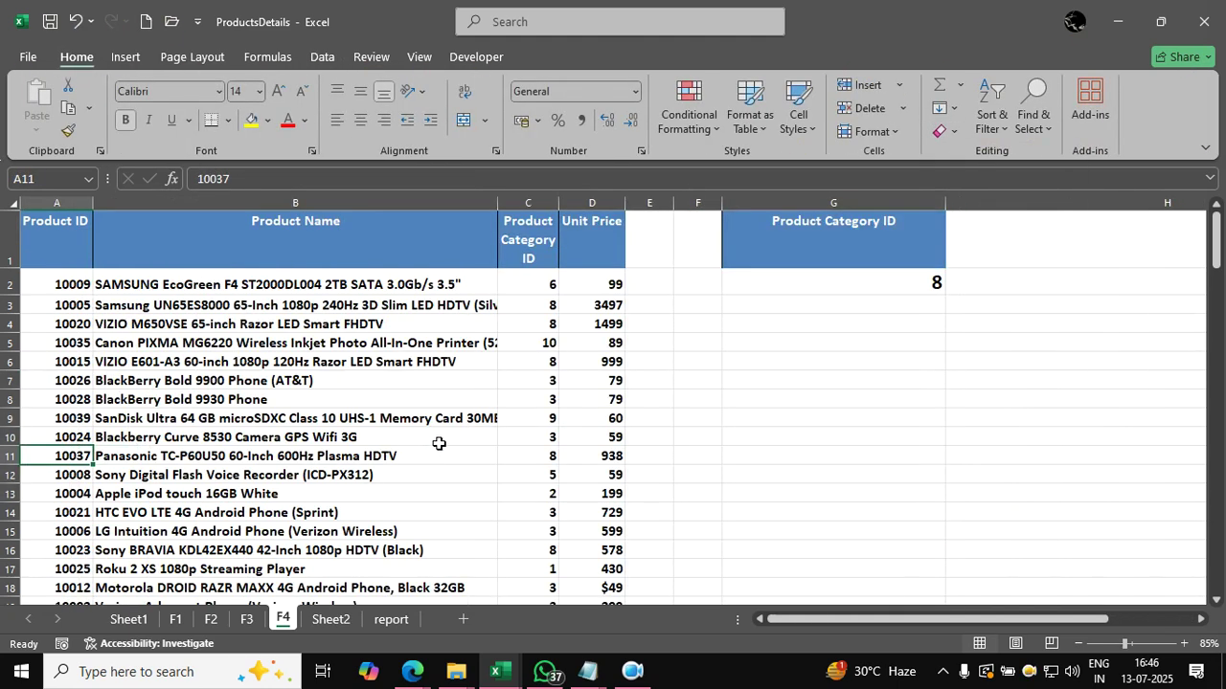
Copy the Product Name header into G1 and enter Phone as the criterion in G2.
left_click(383, 381)
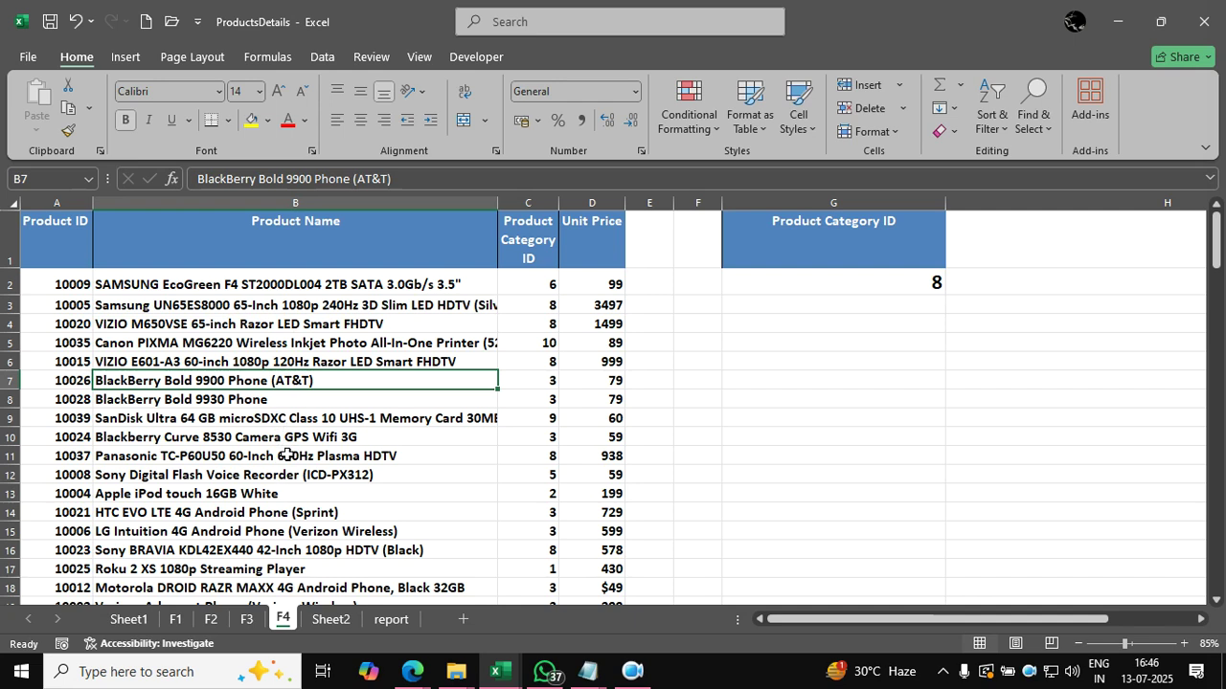
left_click(257, 517)
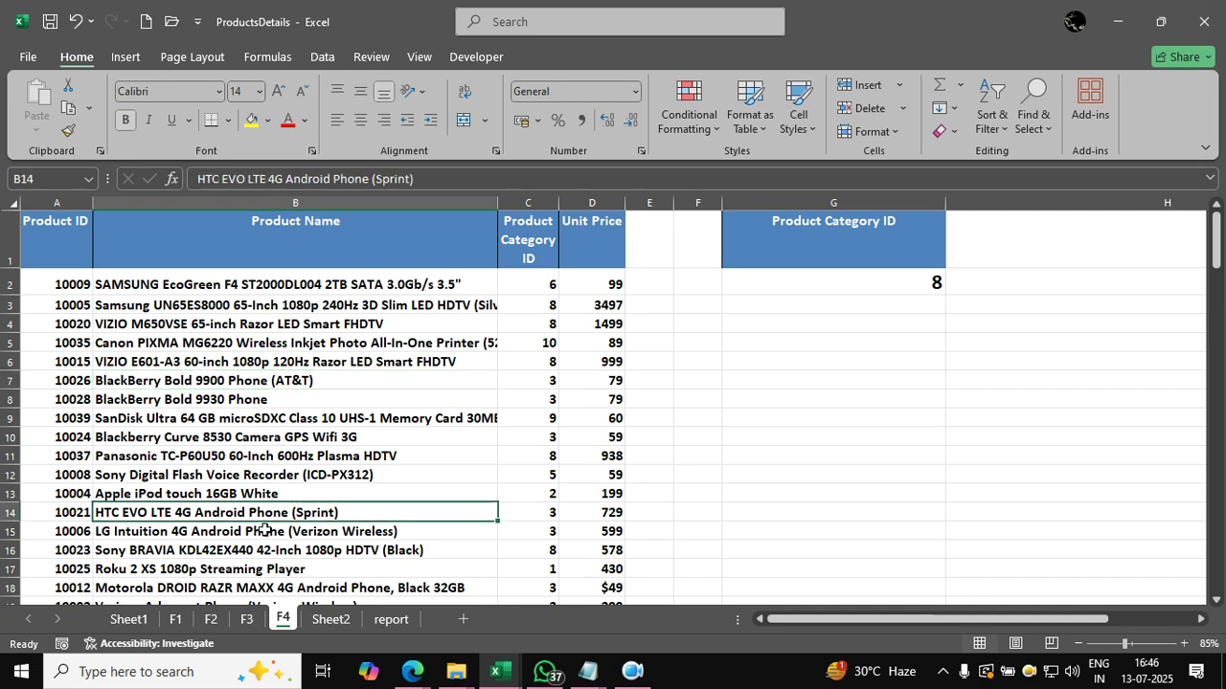
left_click(264, 530)
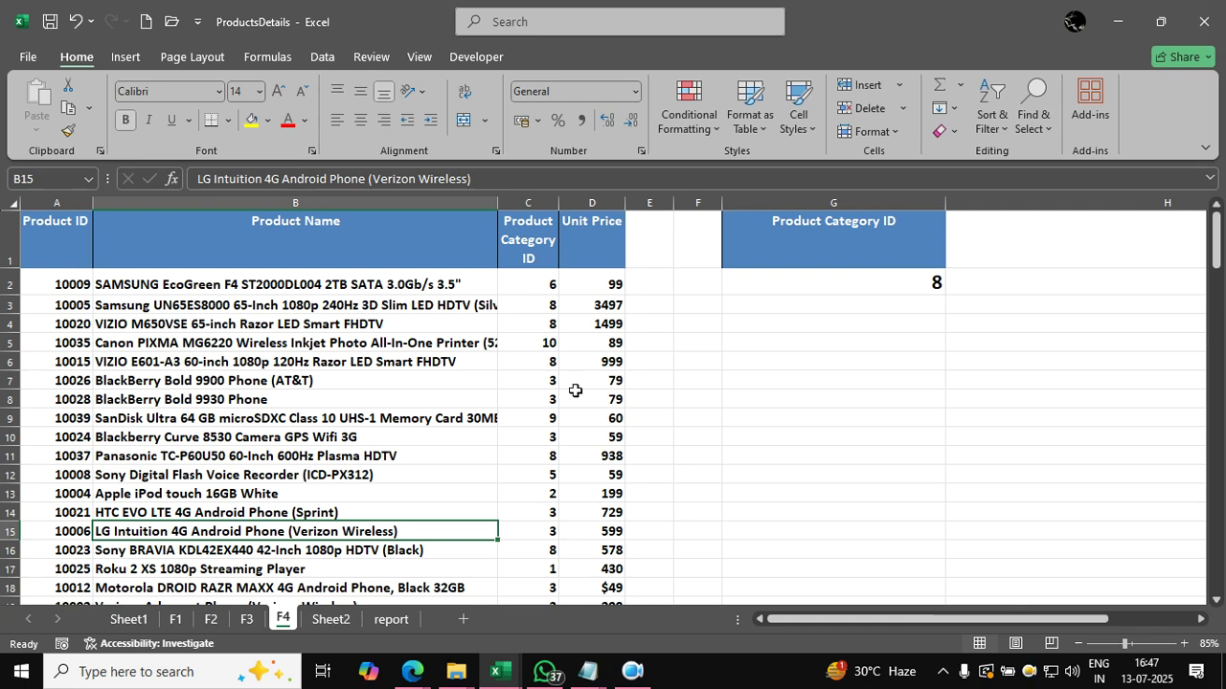
left_click(391, 240)
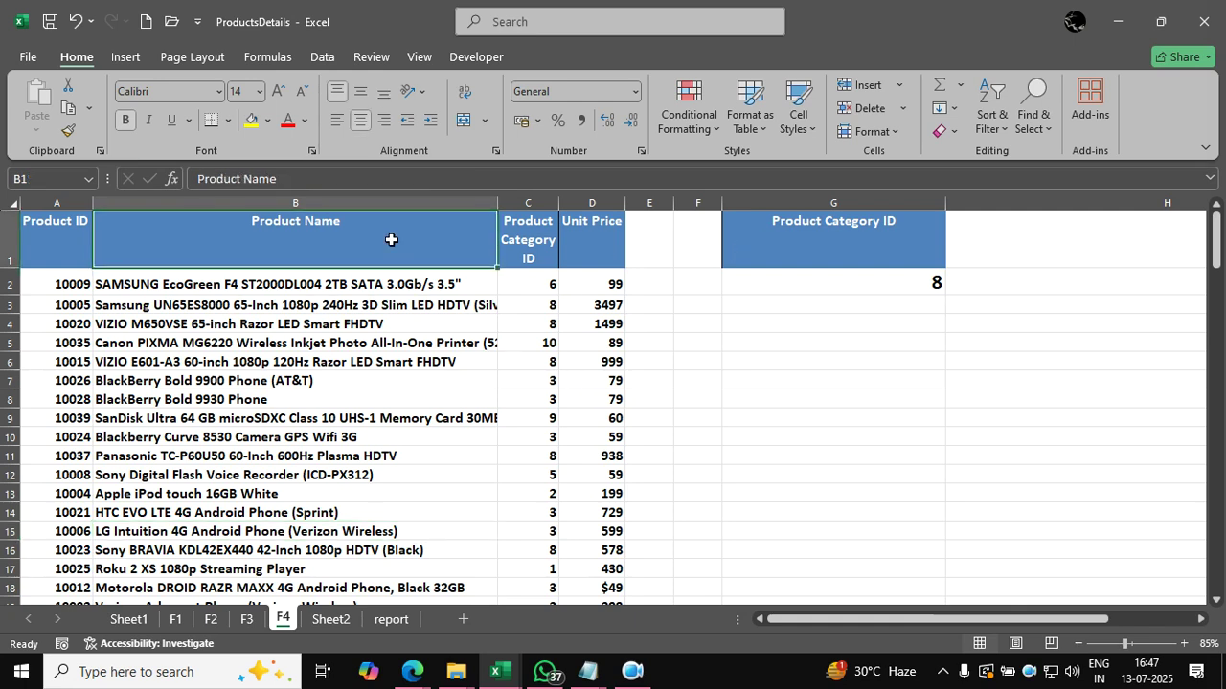
key("ctrl+c")
left_click(788, 220)
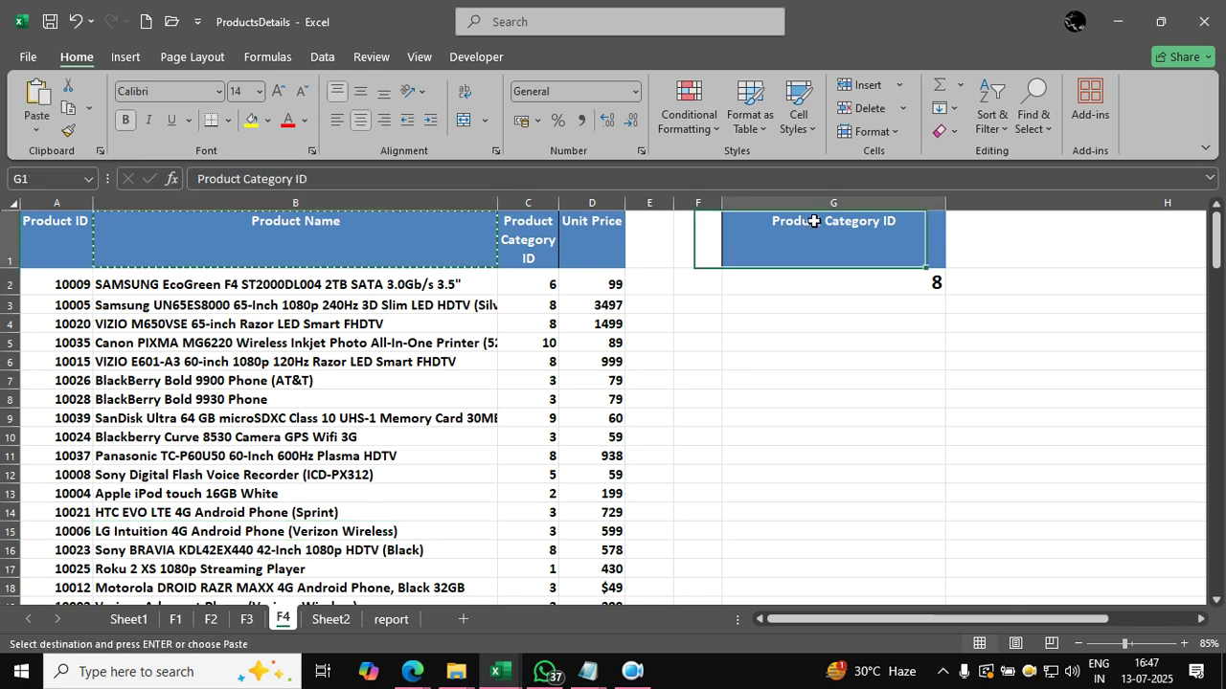
key("ctrl+v")
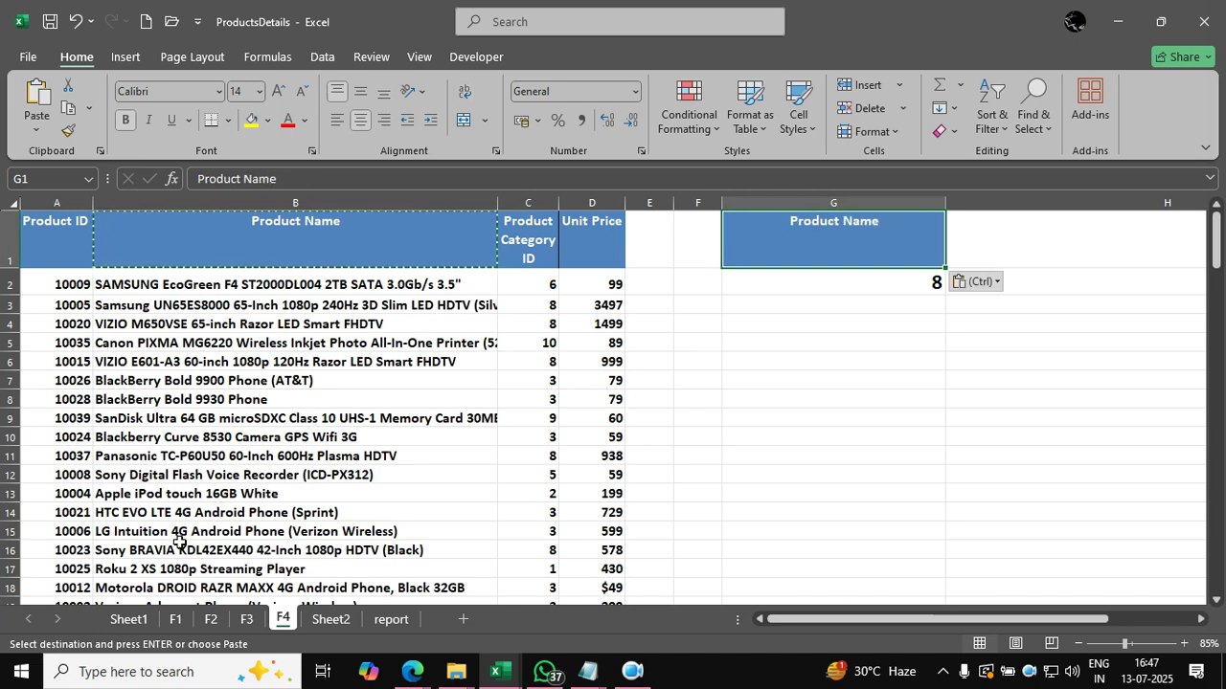
left_click(840, 282)
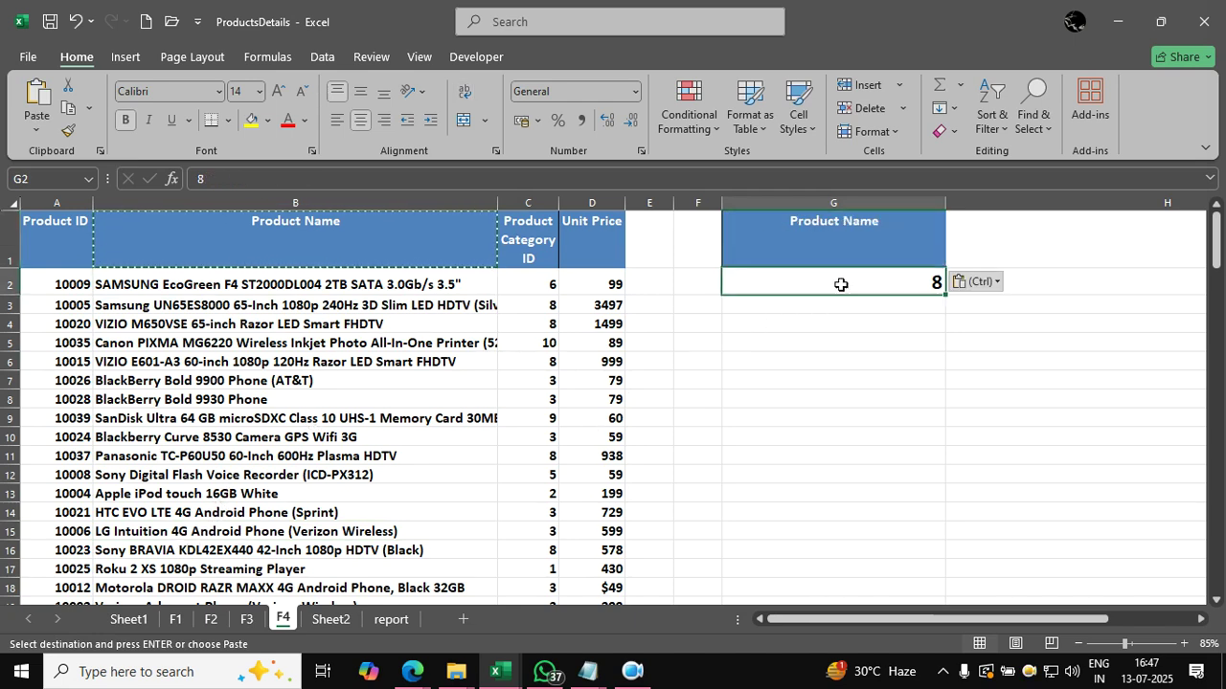
key("Escape")
type("Phone")
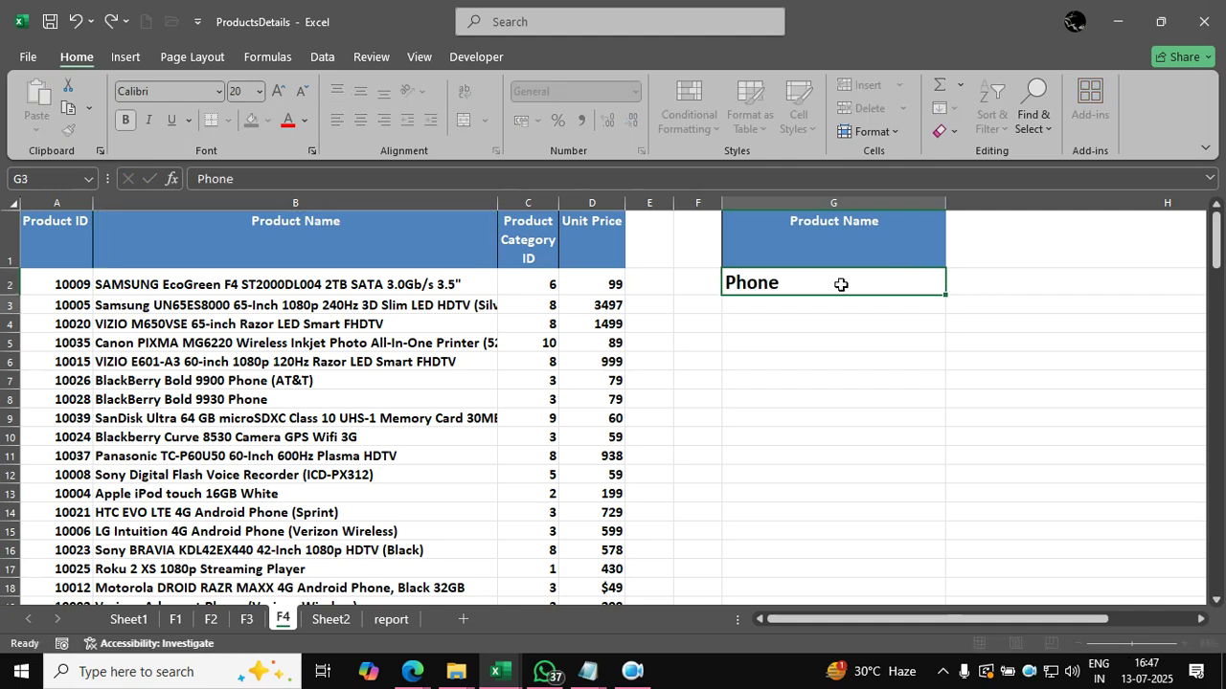
key("Return")
Start an Advanced Filter on the whole product table and reselect G1:G2 as the criteria range.
left_click(473, 364)
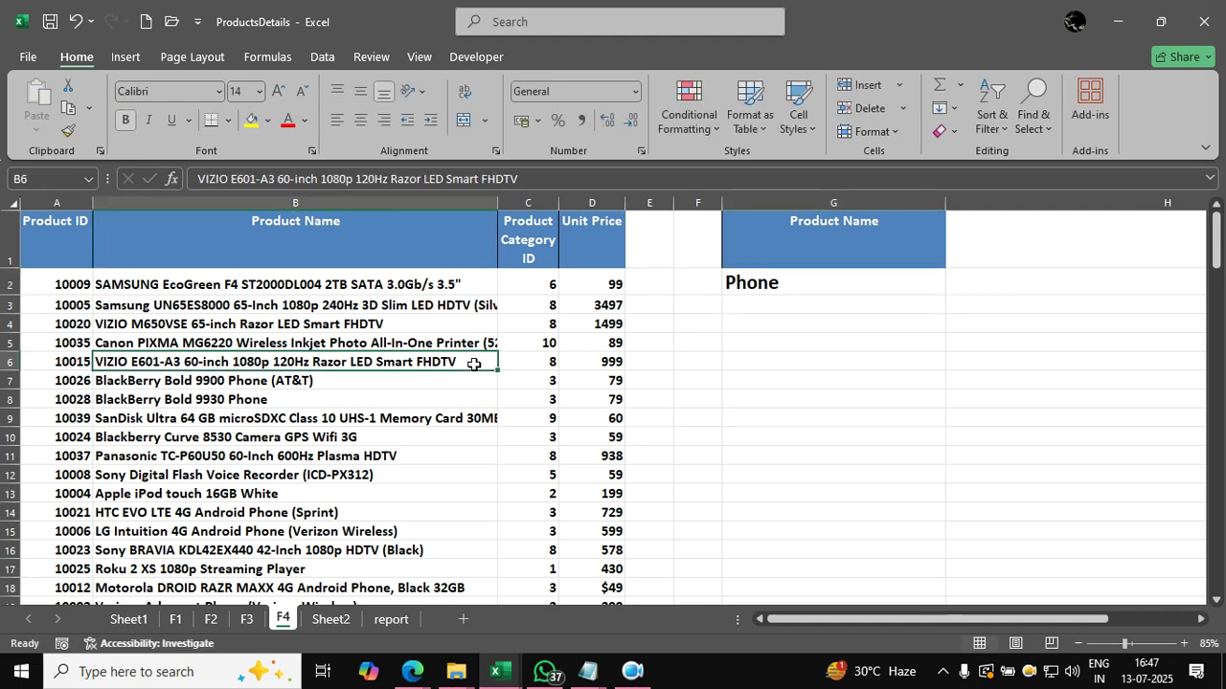
key("ctrl+a")
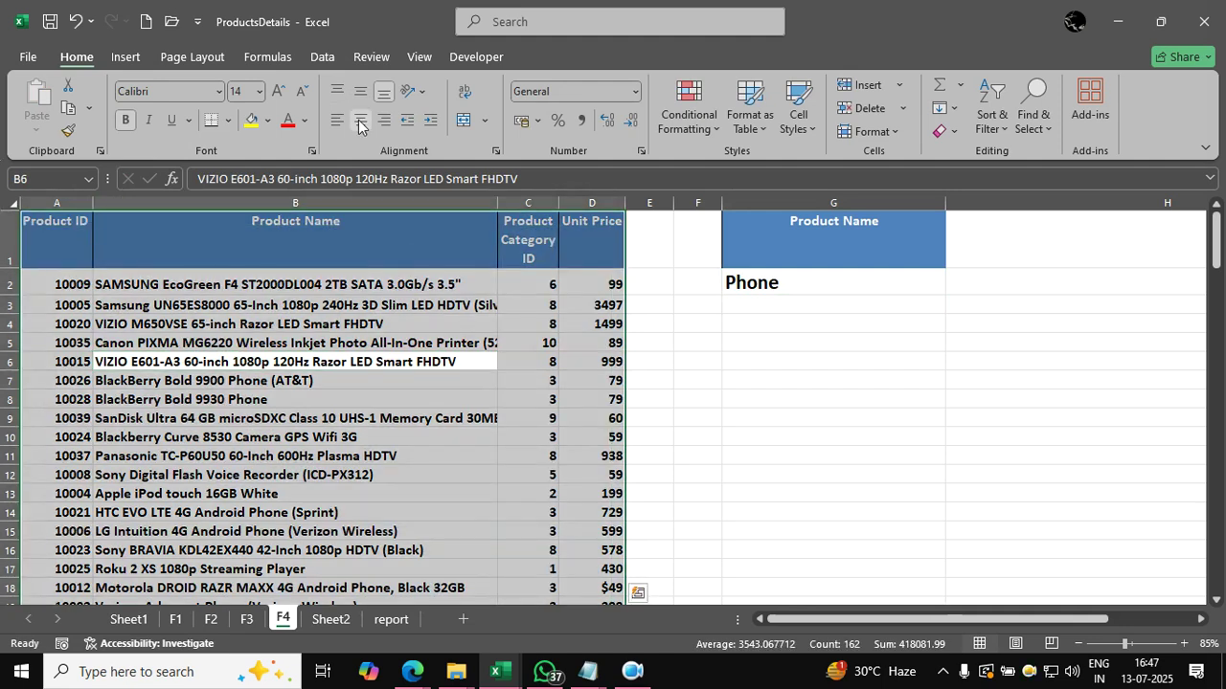
left_click(323, 57)
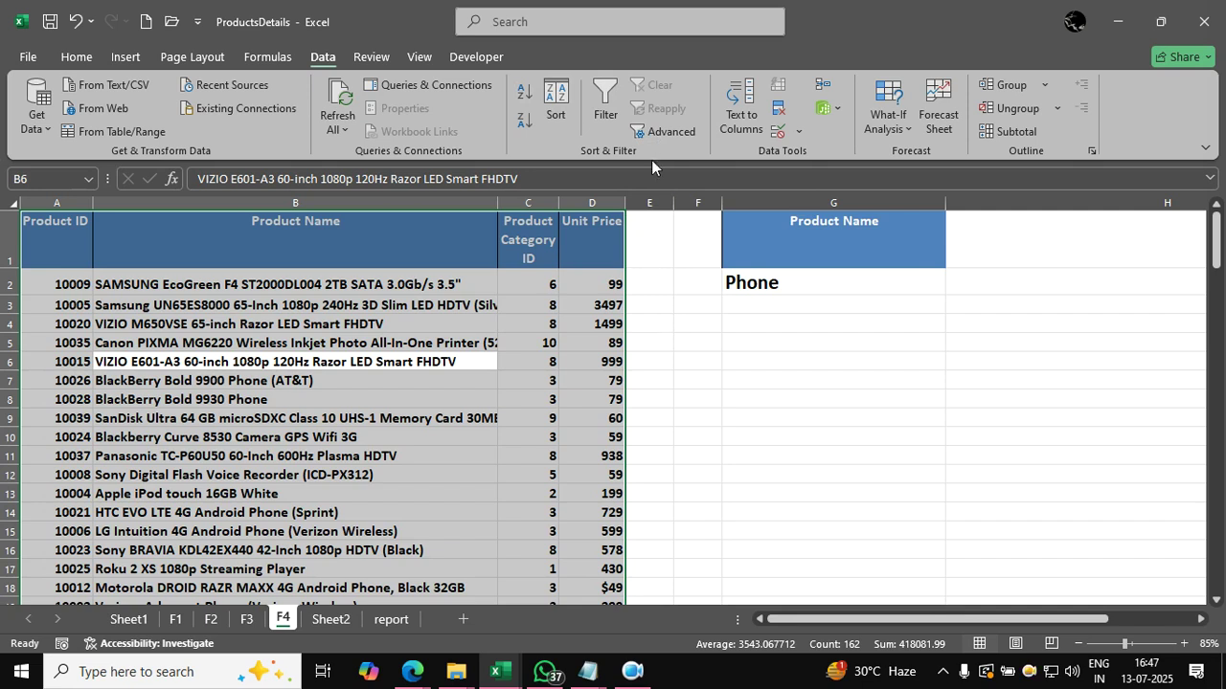
left_click(670, 134)
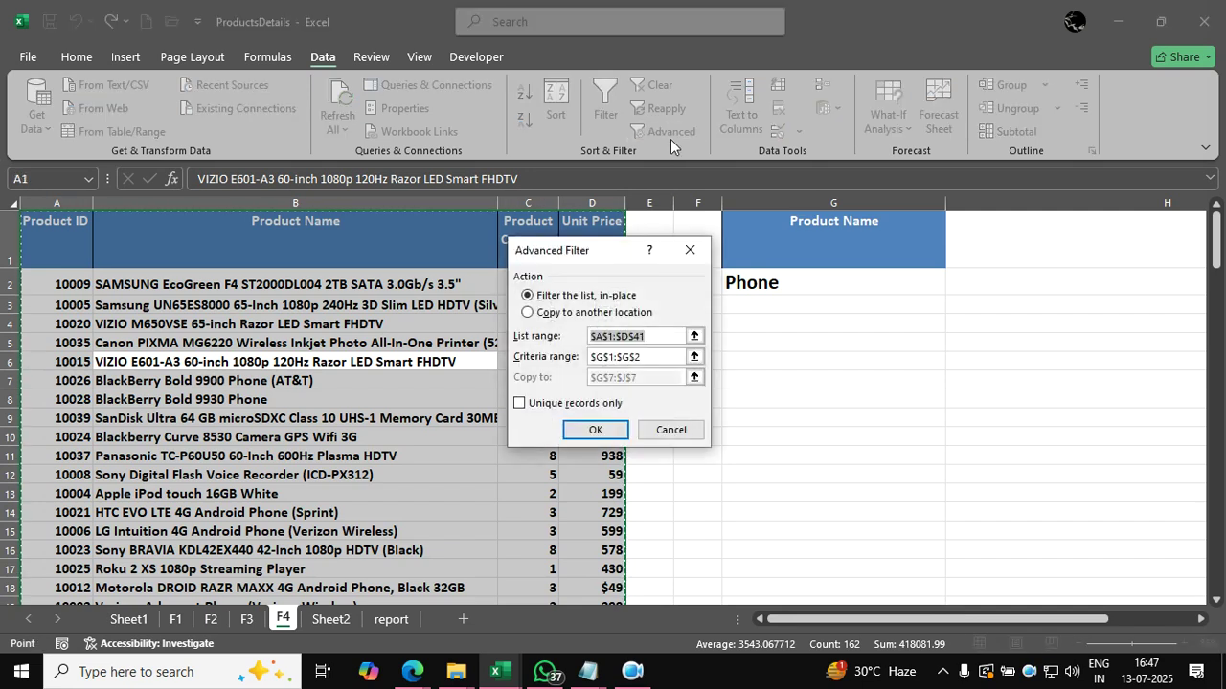
left_click(659, 358)
key("BackSpace")
key("BackSpace")
key("BackSpace")
key("BackSpace")
key("BackSpace")
key("BackSpace")
left_click_drag(791, 230, 791, 284)
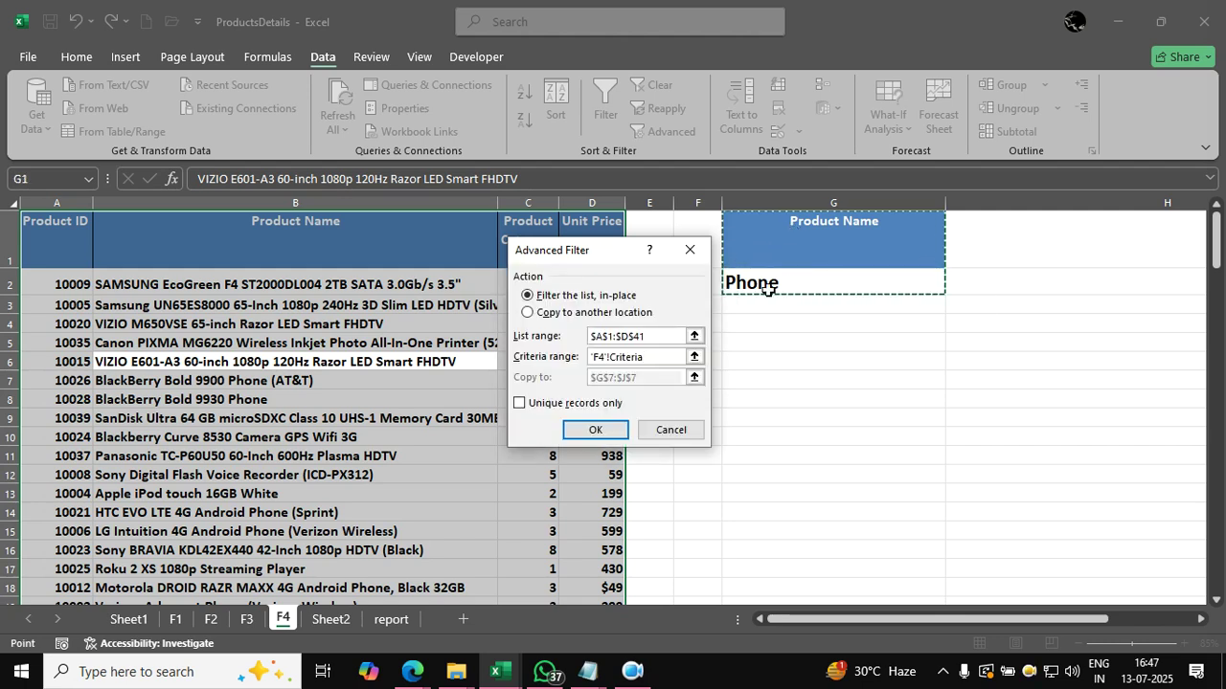
Copy the records matching the Phone criterion to another location at G7:J7 and check the extracted list.
left_click(637, 313)
left_click(650, 377)
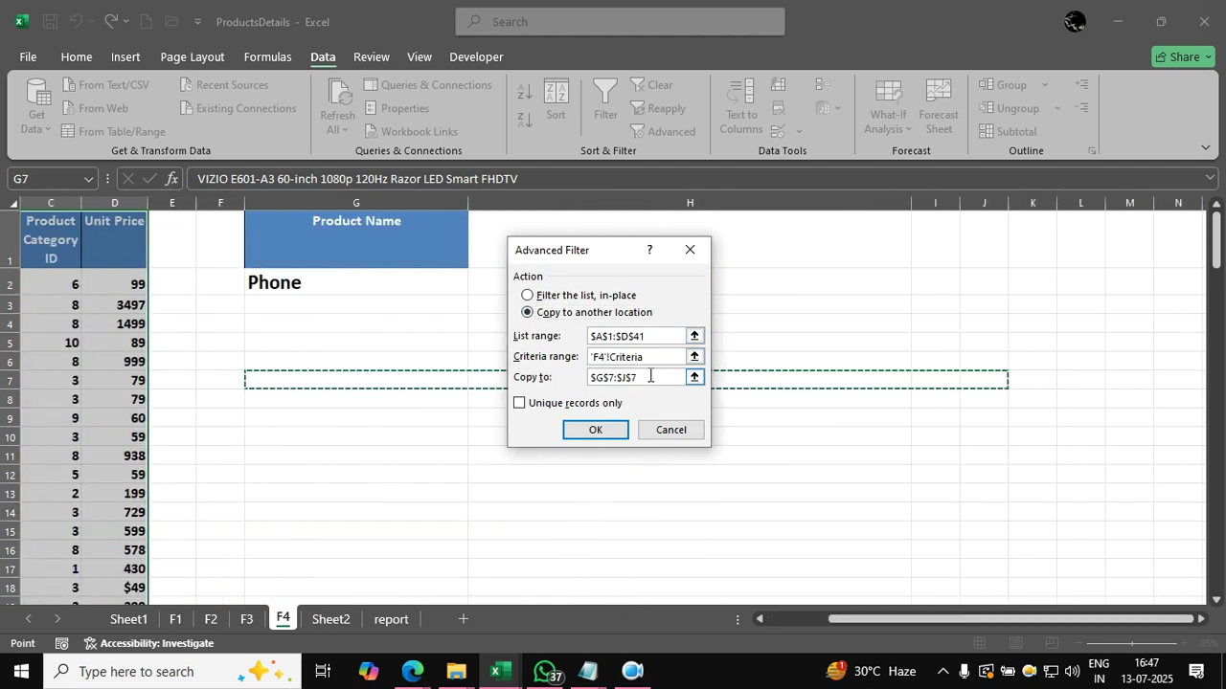
left_click(603, 430)
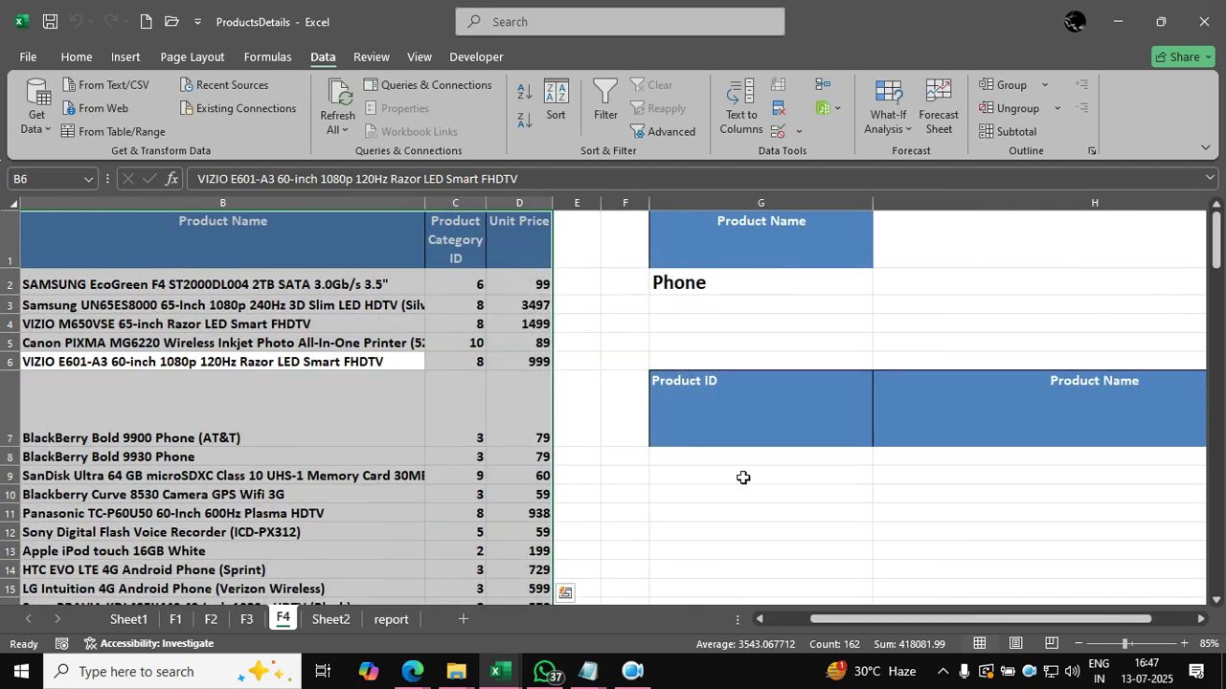
left_click(756, 486)
key("Right")
key("Right")
Clear the formatting and contents of the extracted header row in G7:J7.
key("Left")
key("Left")
key("Left")
key("Left")
key("Up")
key("Up")
key("Up")
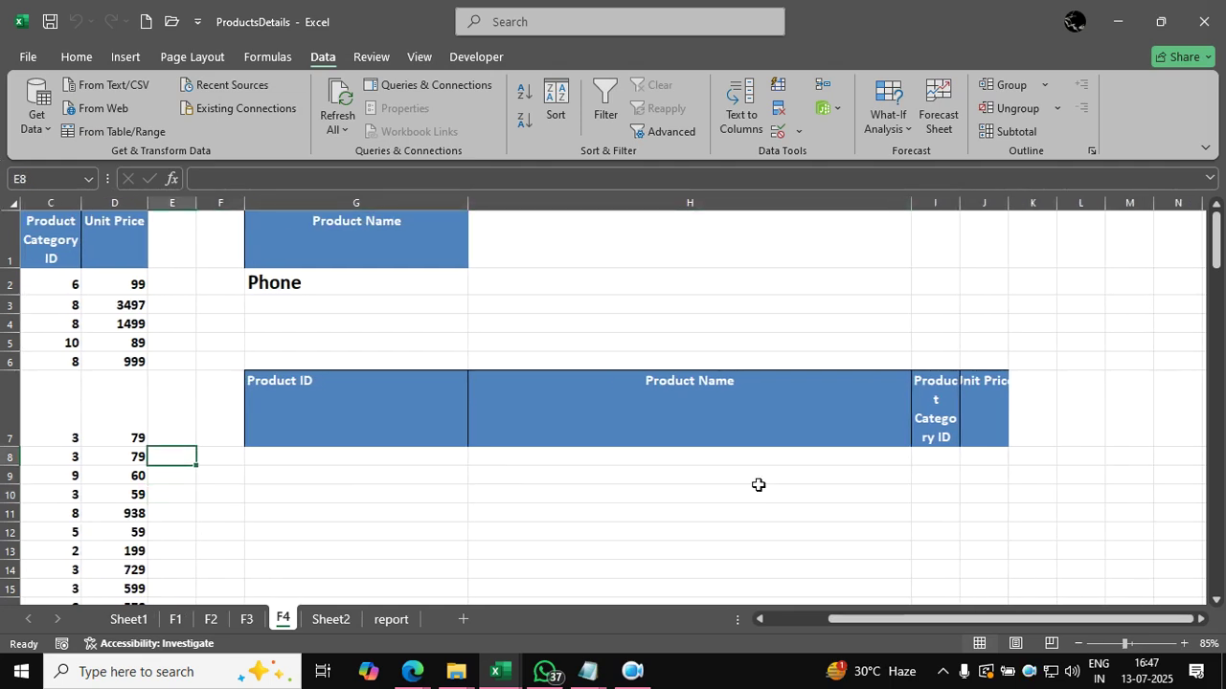
key("Right")
key("Right")
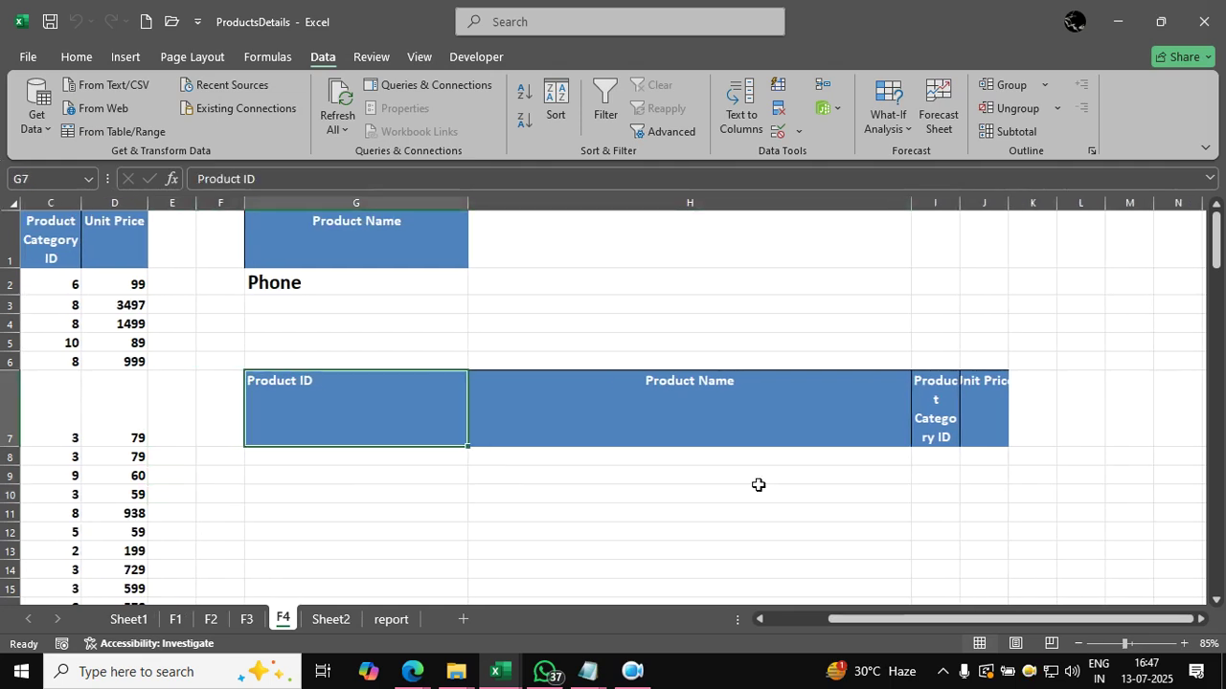
key("ctrl+shift+Right")
key("alt")
key("h")
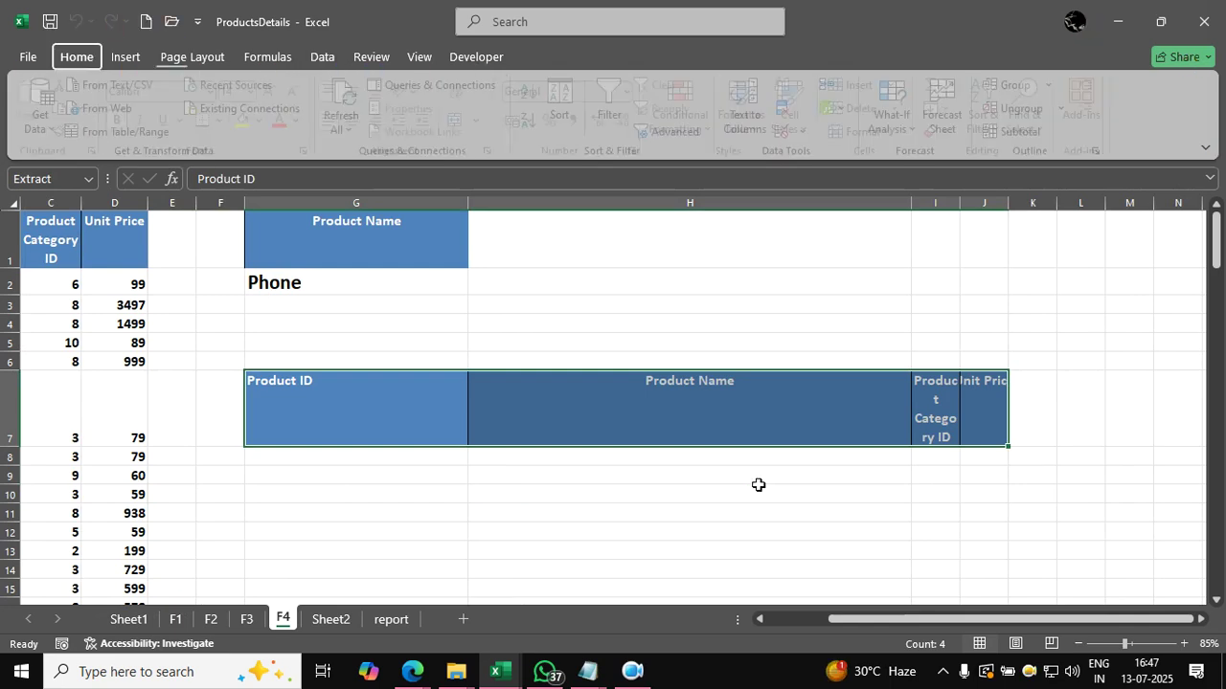
key("e")
key("f")
key("Delete")
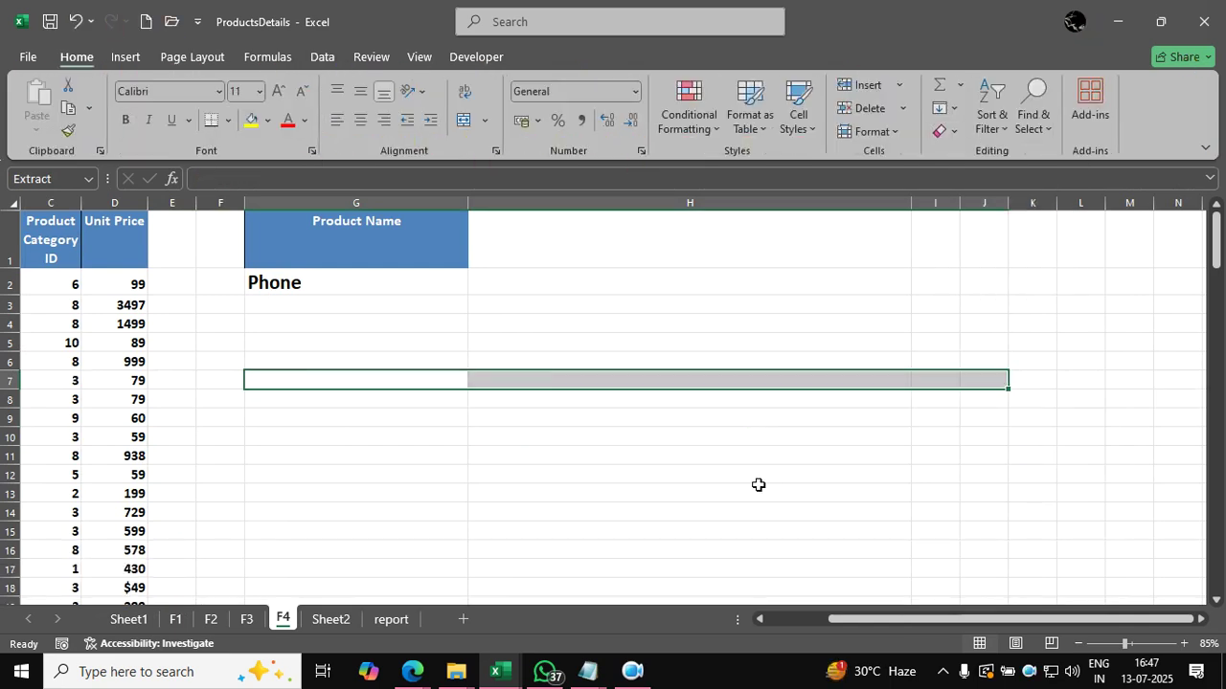
Return to the product table and check where the word Phone occurs within the product name in B7.
key("Left")
key("Left")
key("Left")
key("Left")
key("Left")
key("Left")
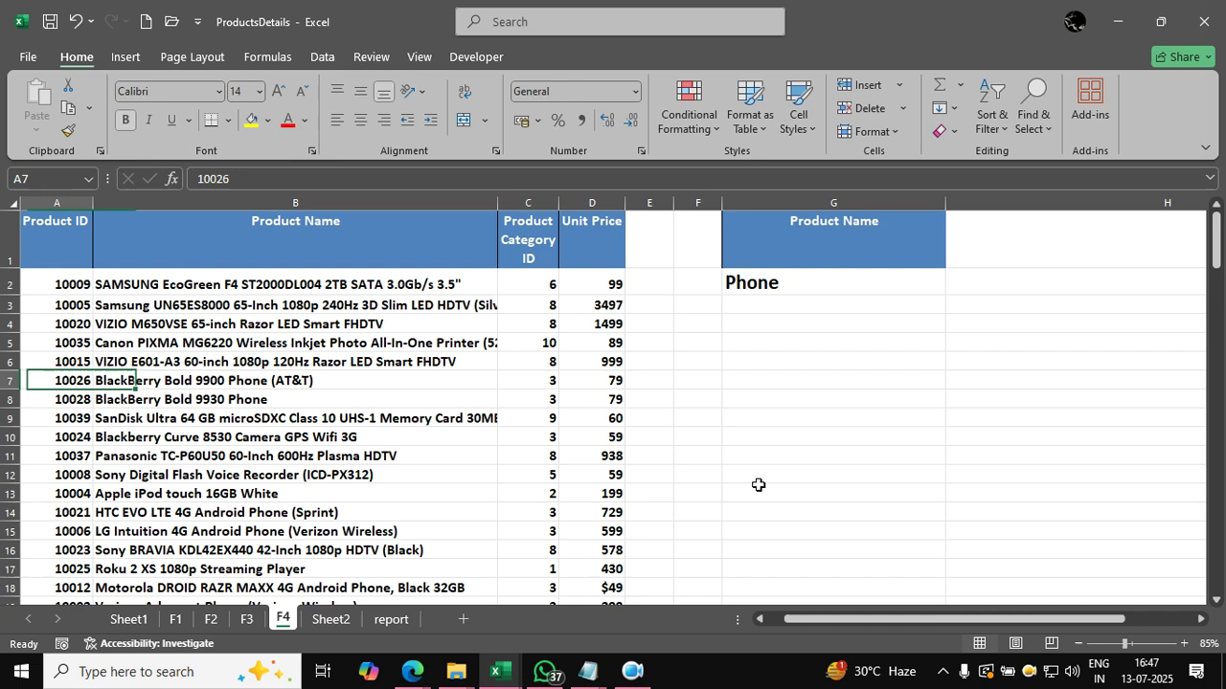
left_click(369, 384)
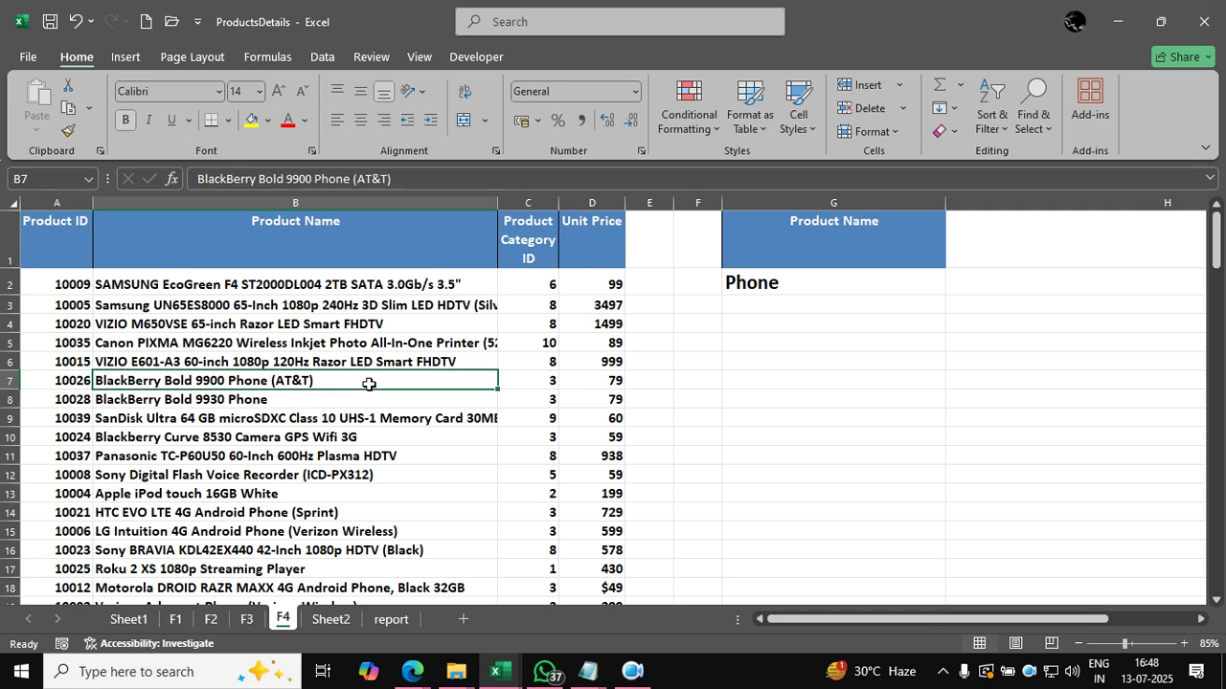
Change the product name criterion in G2 to *Phone* so that it matches the word anywhere in the name.
double_click(730, 285)
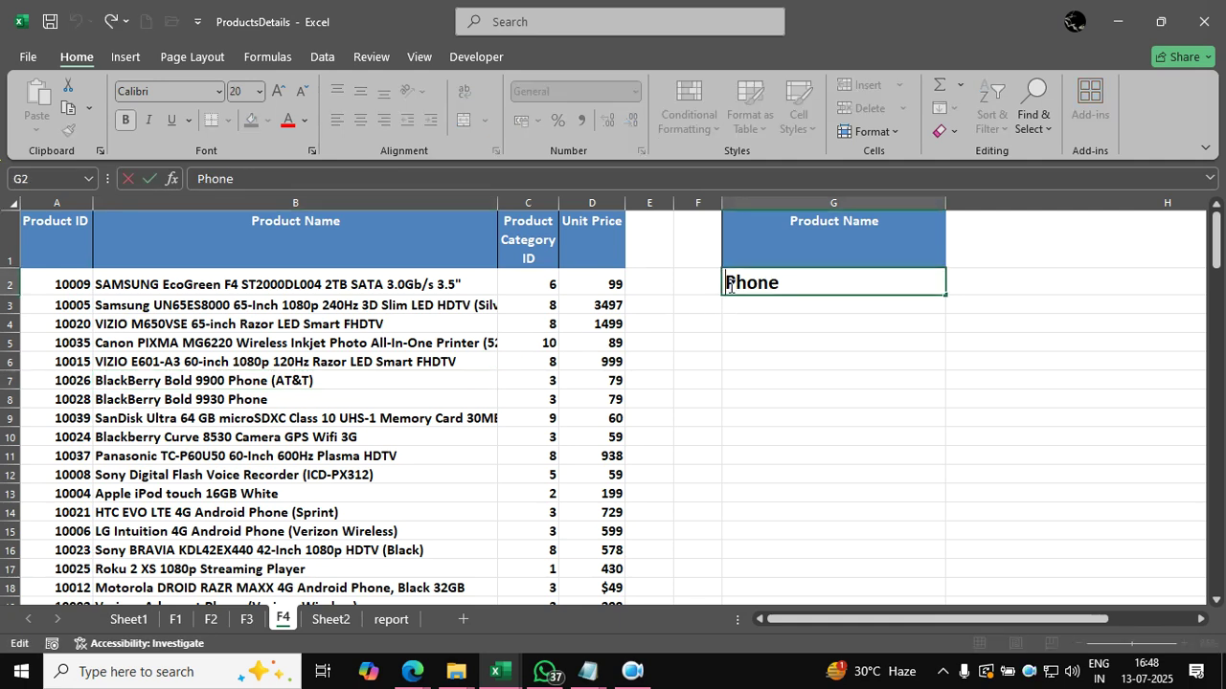
type("*")
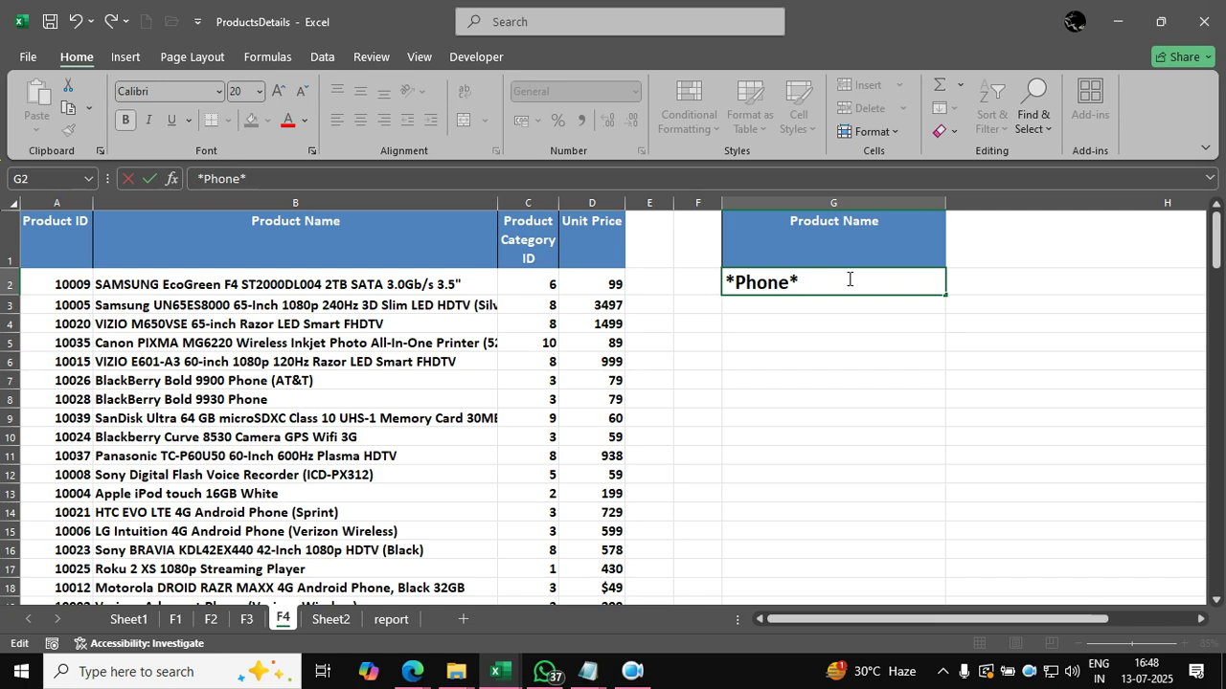
left_click(493, 376)
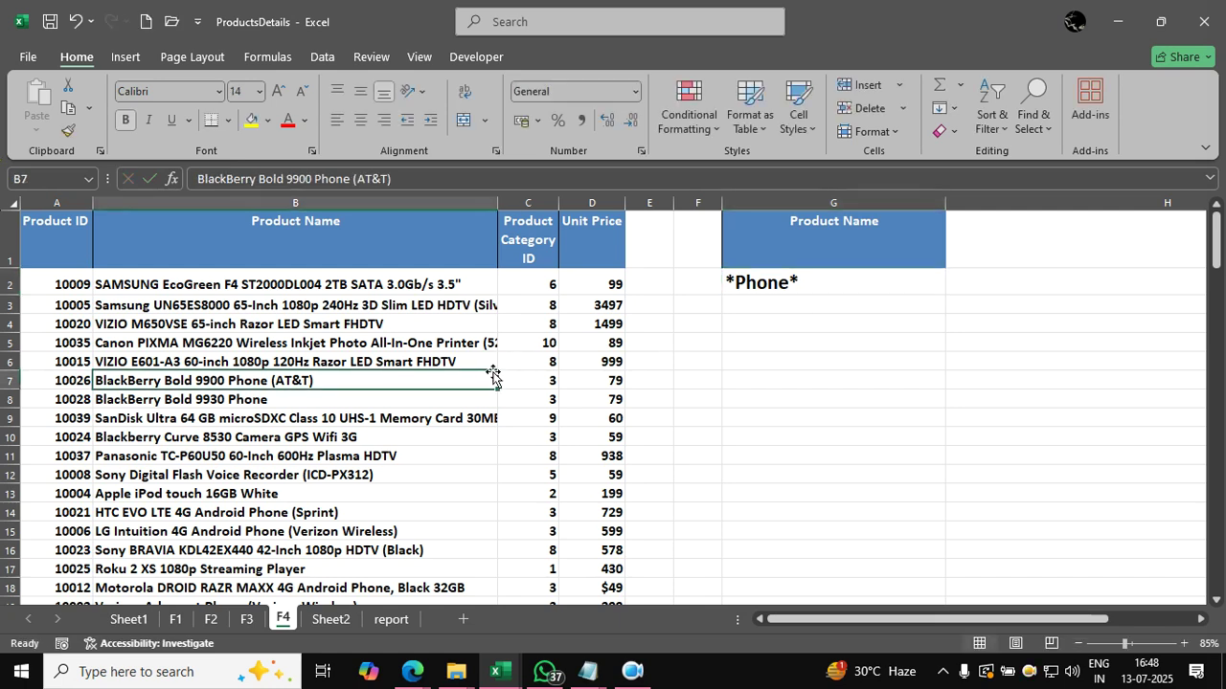
Start an Advanced Filter on the whole product table with G1:G2 as the criteria range.
key("ctrl+a")
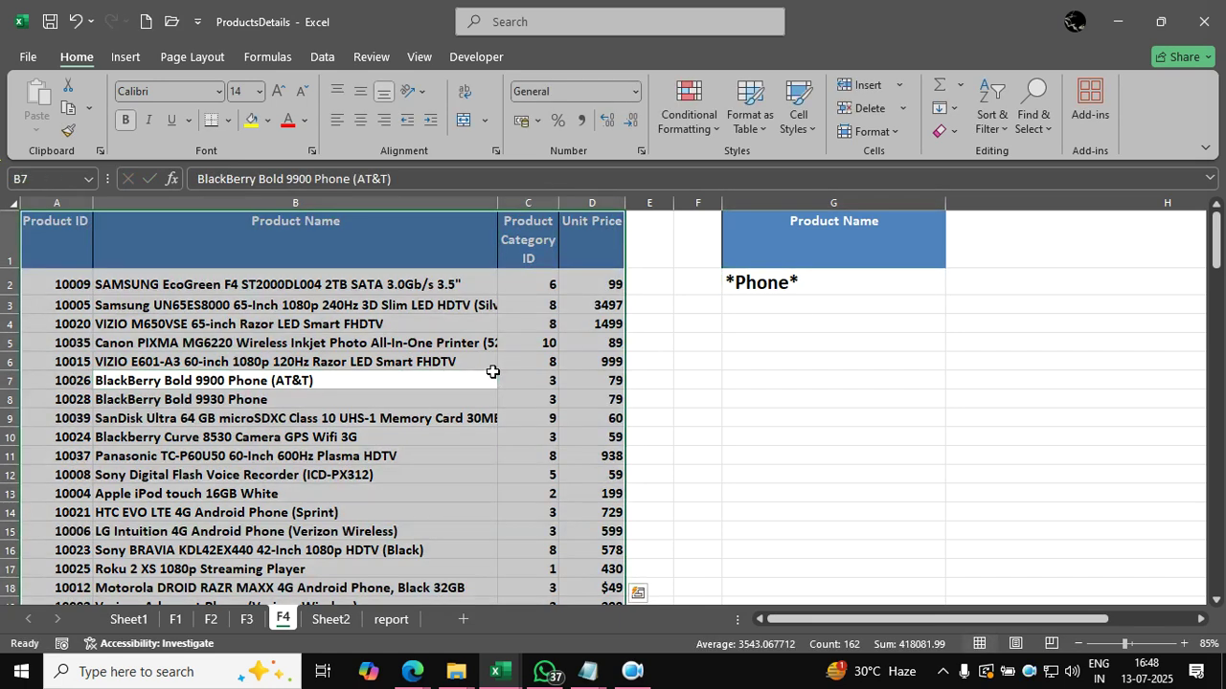
left_click(312, 57)
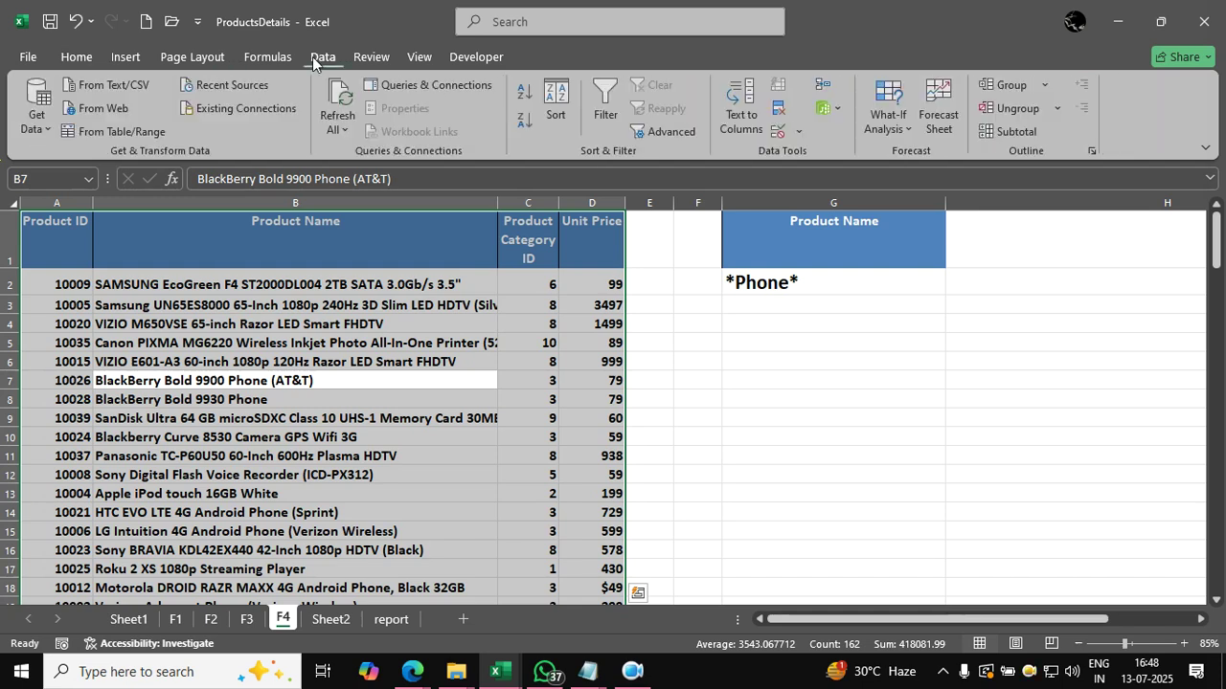
left_click(656, 133)
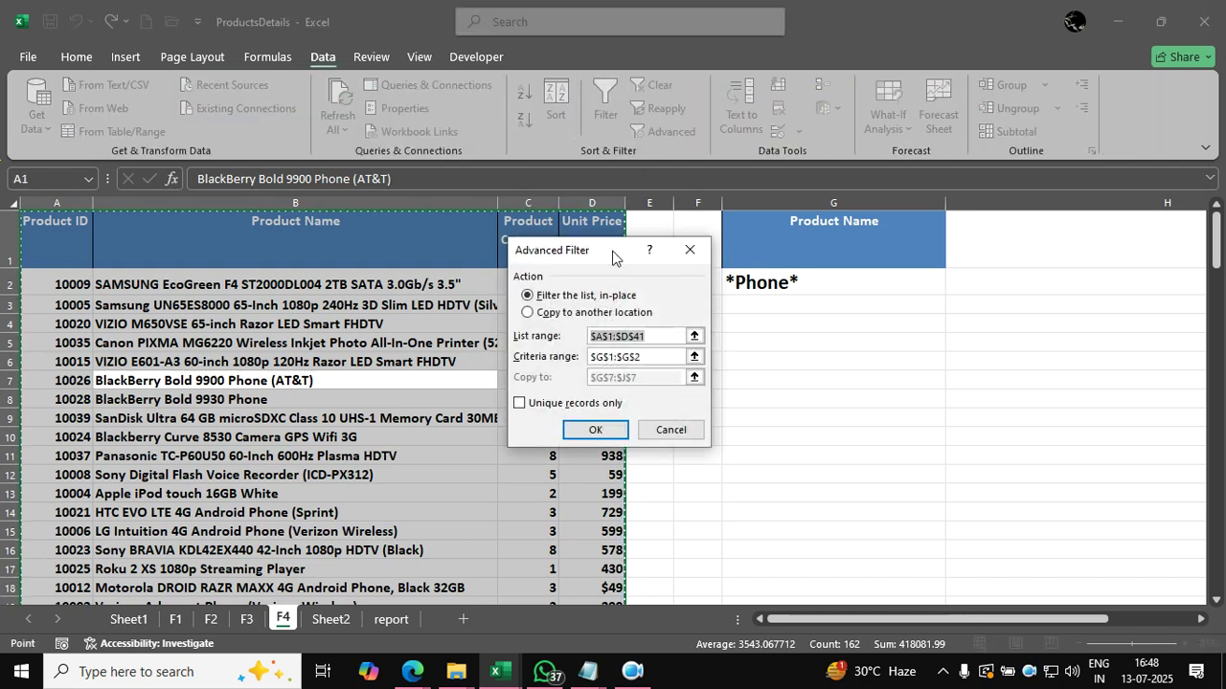
left_click(657, 356)
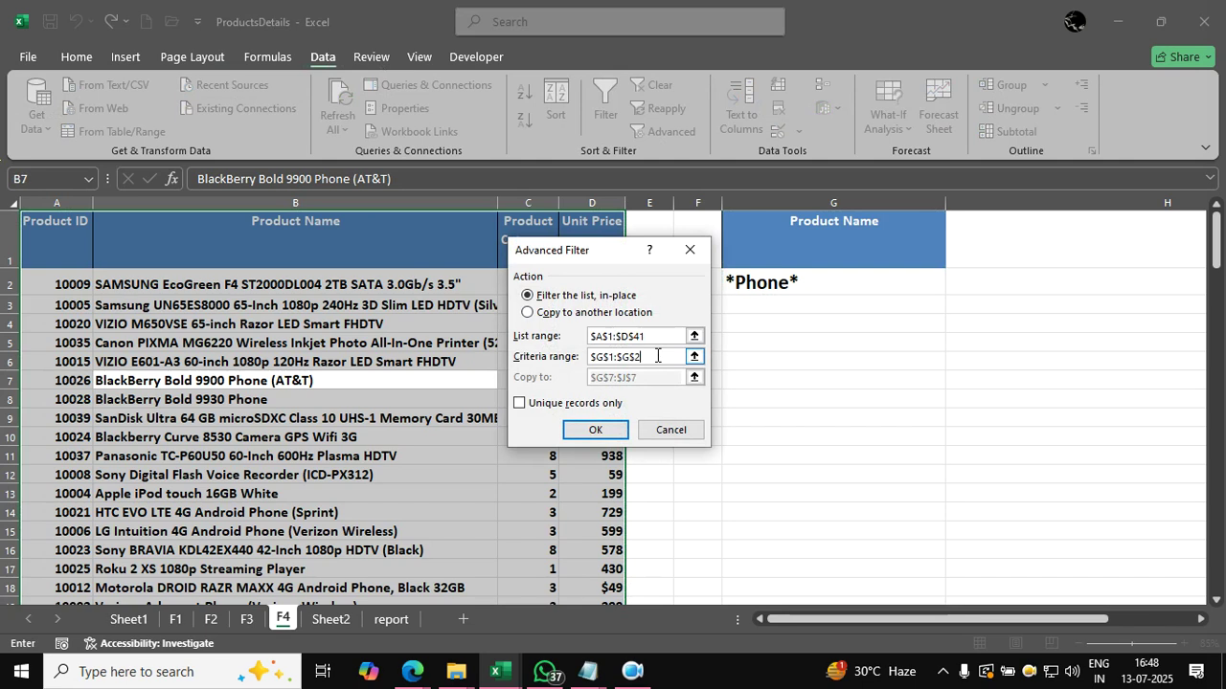
left_click_drag(777, 238, 783, 280)
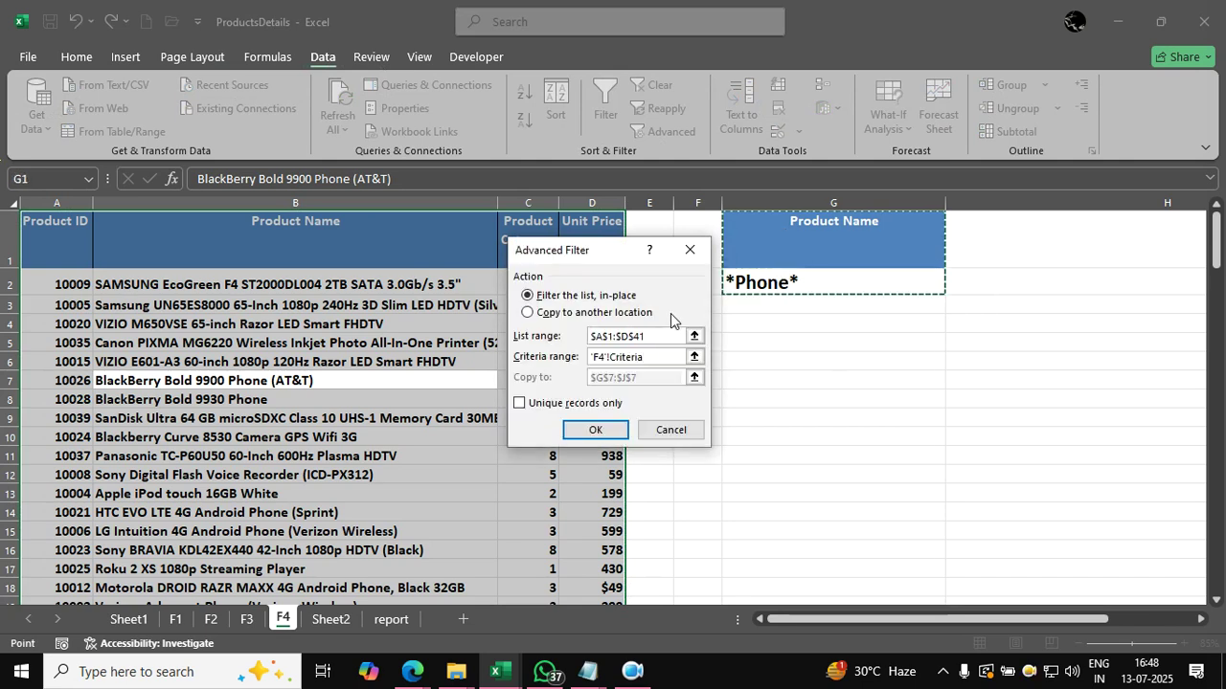
Copy the records matching *Phone* to another location starting at G7 in place of the previous destination range.
left_click(530, 313)
left_click(648, 383)
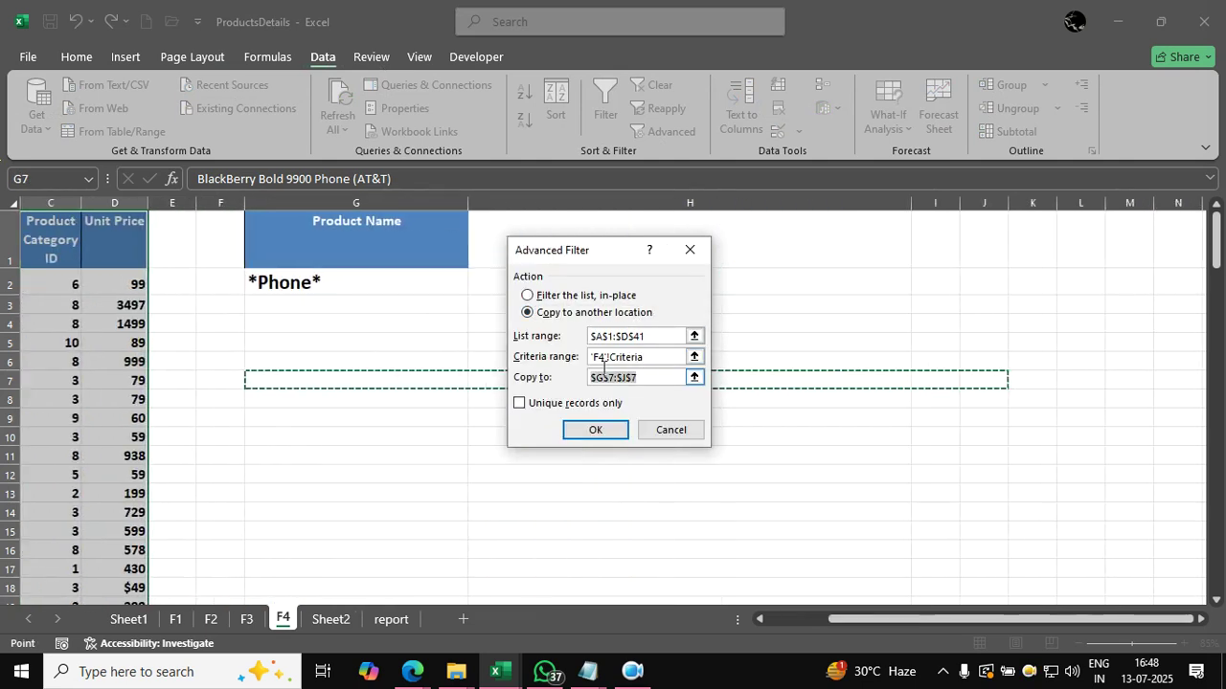
key("BackSpace")
left_click(353, 380)
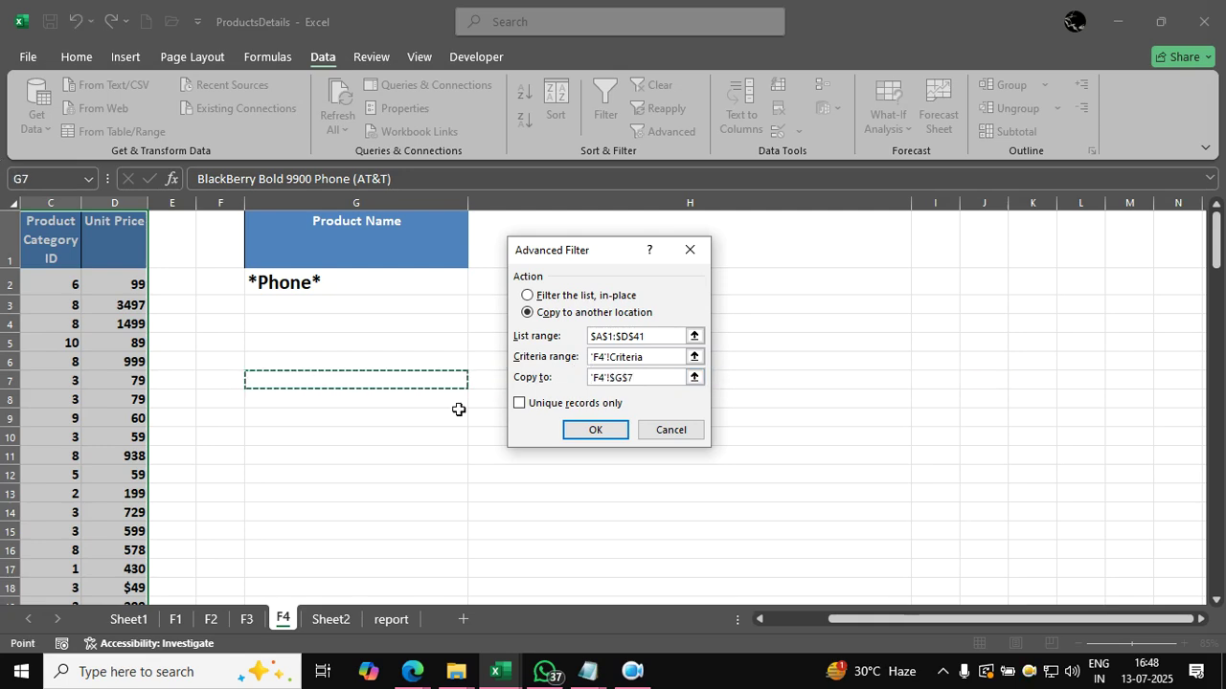
left_click(575, 431)
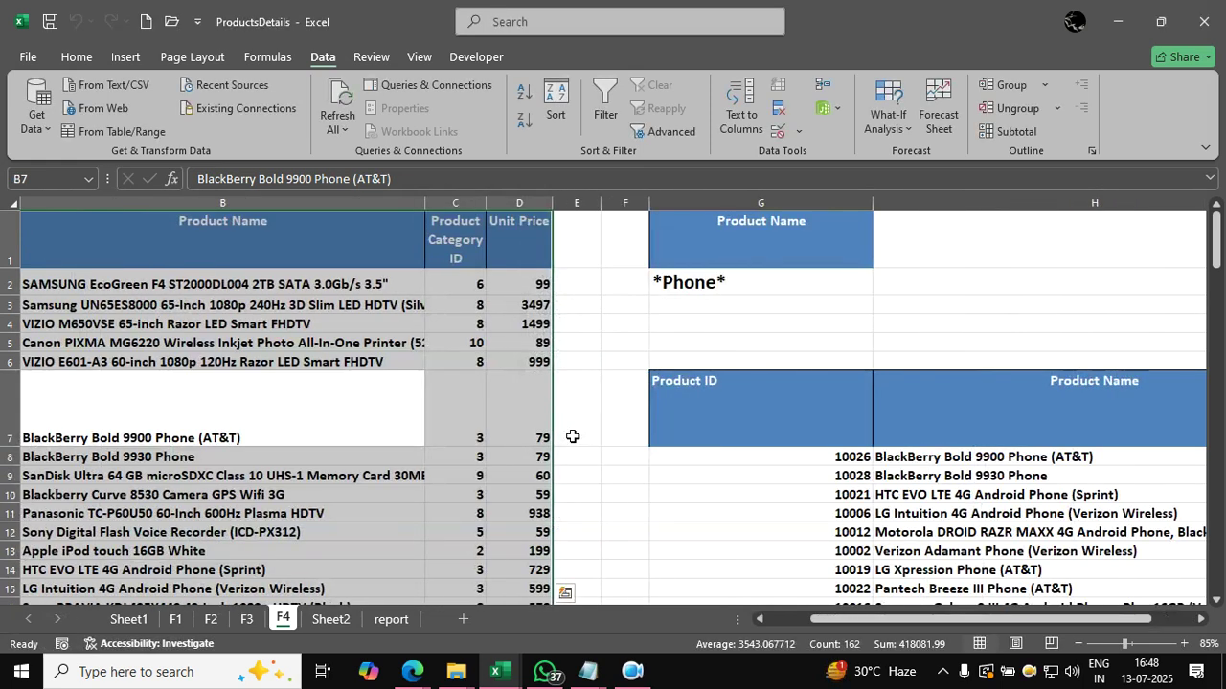
Examine the extracted records below G7, checking the product names and category IDs down to the end of the list.
left_click(801, 492)
key("Right")
key("Right")
key("Down")
key("Down")
key("Down")
key("Down")
key("Down")
key("Down")
key("Down")
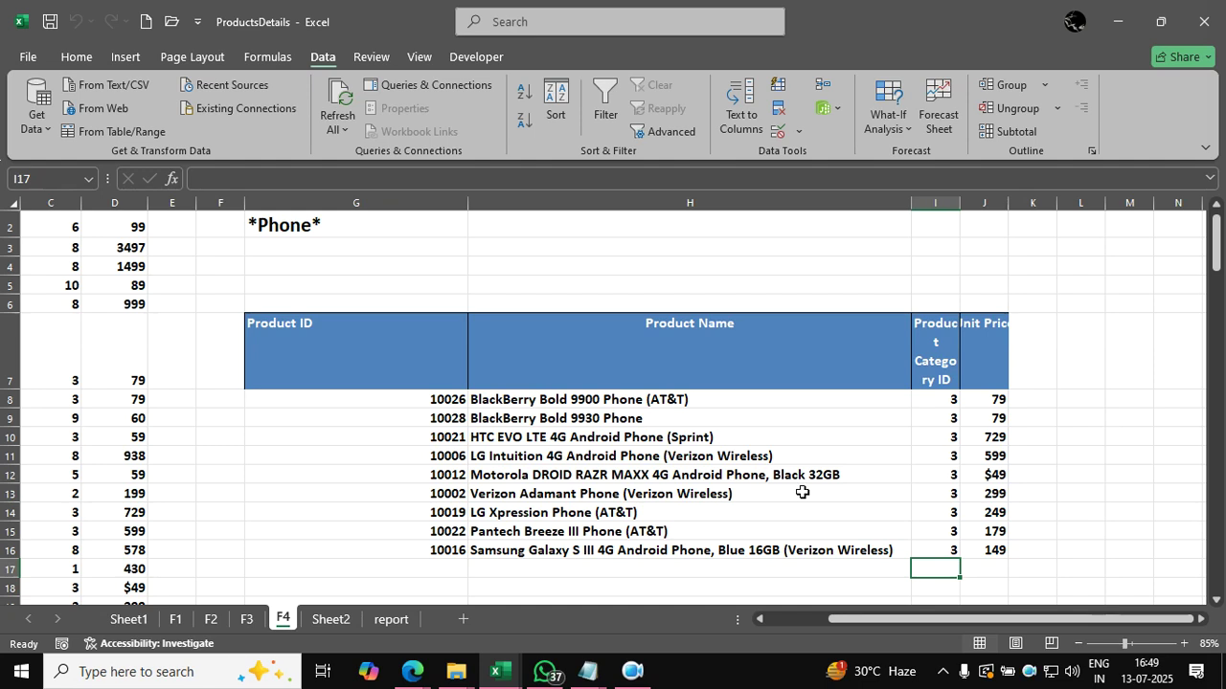
Return to the product table's first cell and review the wildcards around Phone in G2 without altering the criterion.
key("Left")
key("Left")
key("Left")
key("Left")
key("Left")
key("Left")
key("Left")
key("Left")
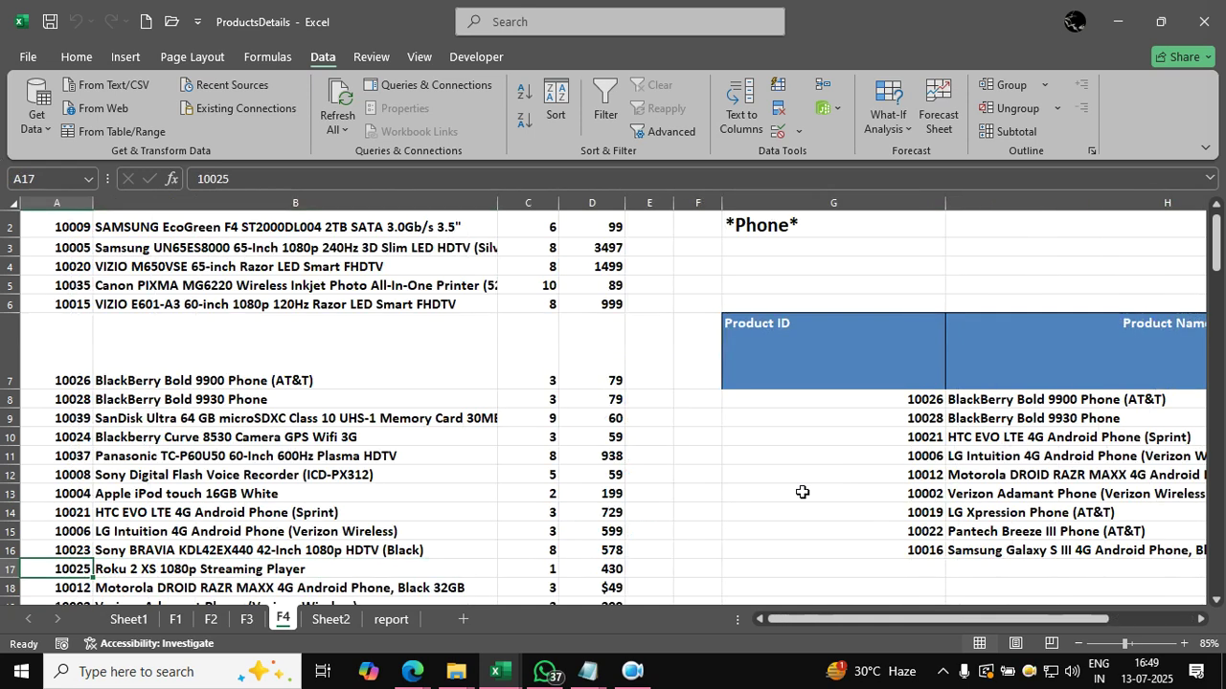
key("Up")
key("Up")
key("Up")
key("Up")
key("Up")
key("Up")
key("Up")
key("Up")
key("Up")
key("Up")
key("Up")
key("Up")
key("Up")
key("Up")
key("Up")
key("Up")
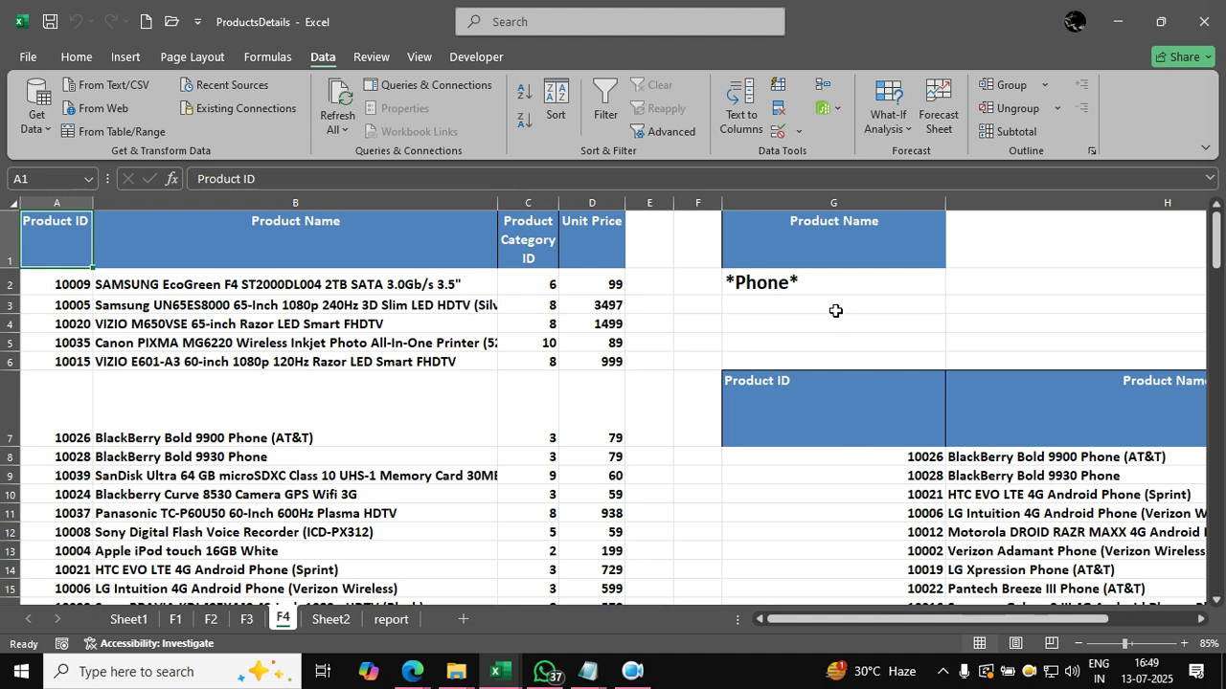
double_click(826, 279)
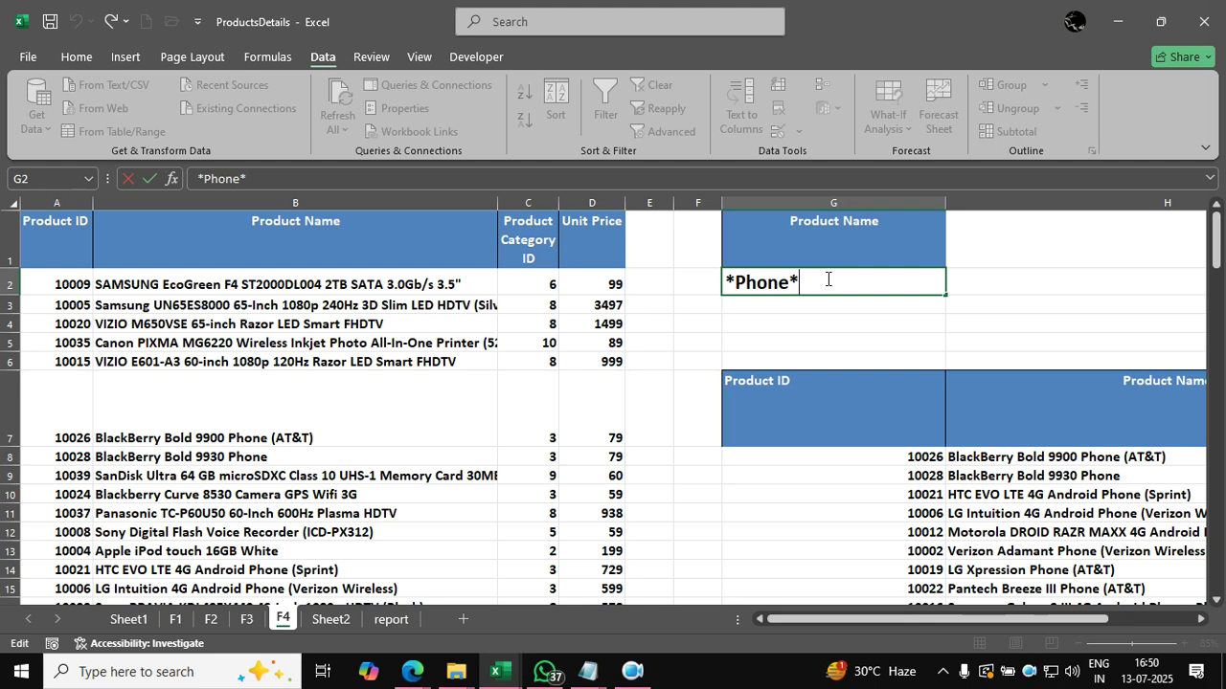
left_click(729, 277)
left_click(668, 360)
Clear the formatting and contents of the whole extracted list in G7:J16.
left_click(806, 400)
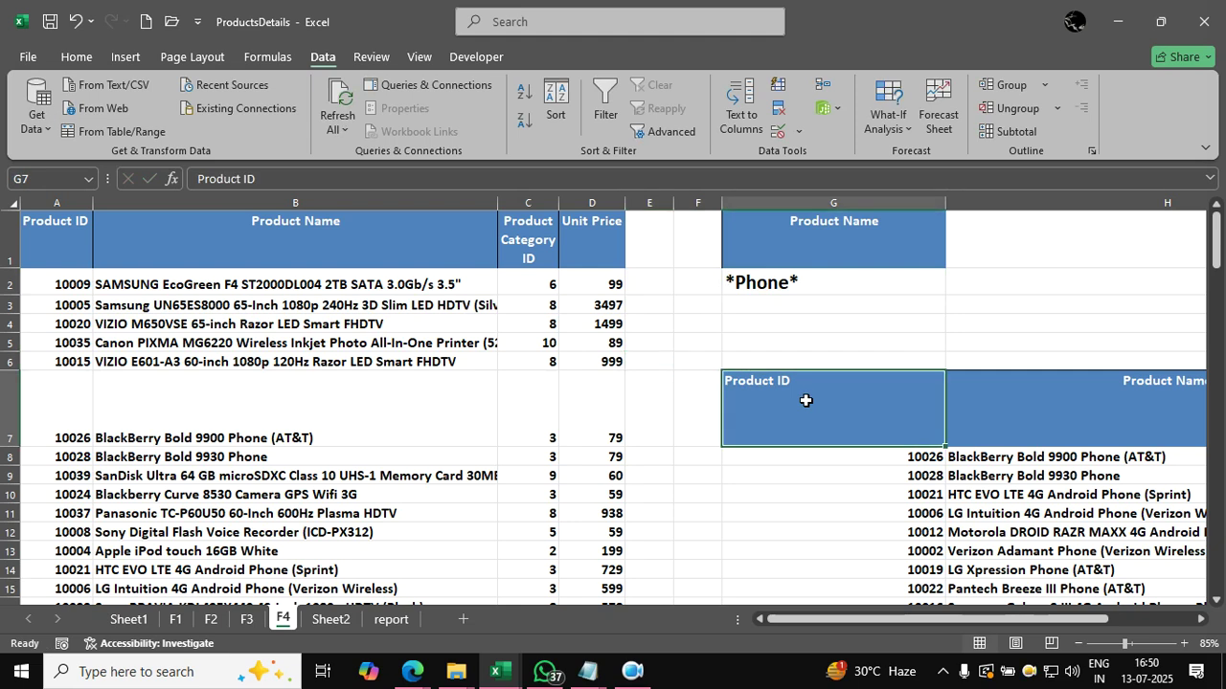
key("ctrl+a")
key("alt")
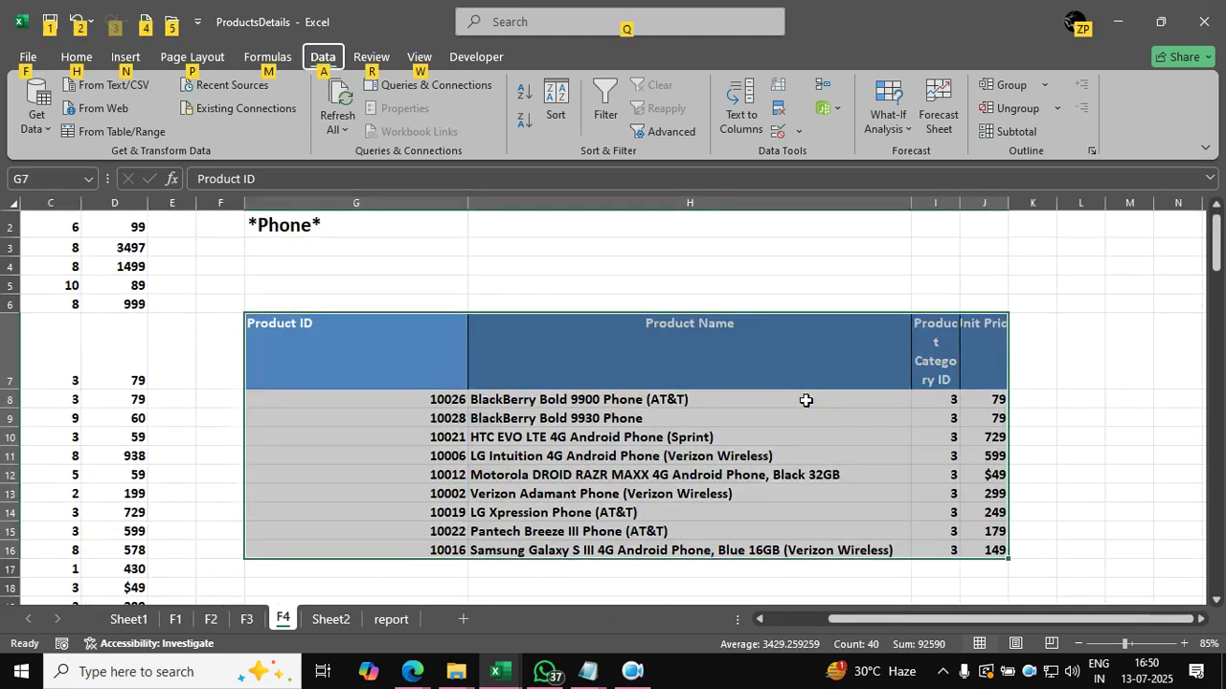
key("h")
key("e")
key("f")
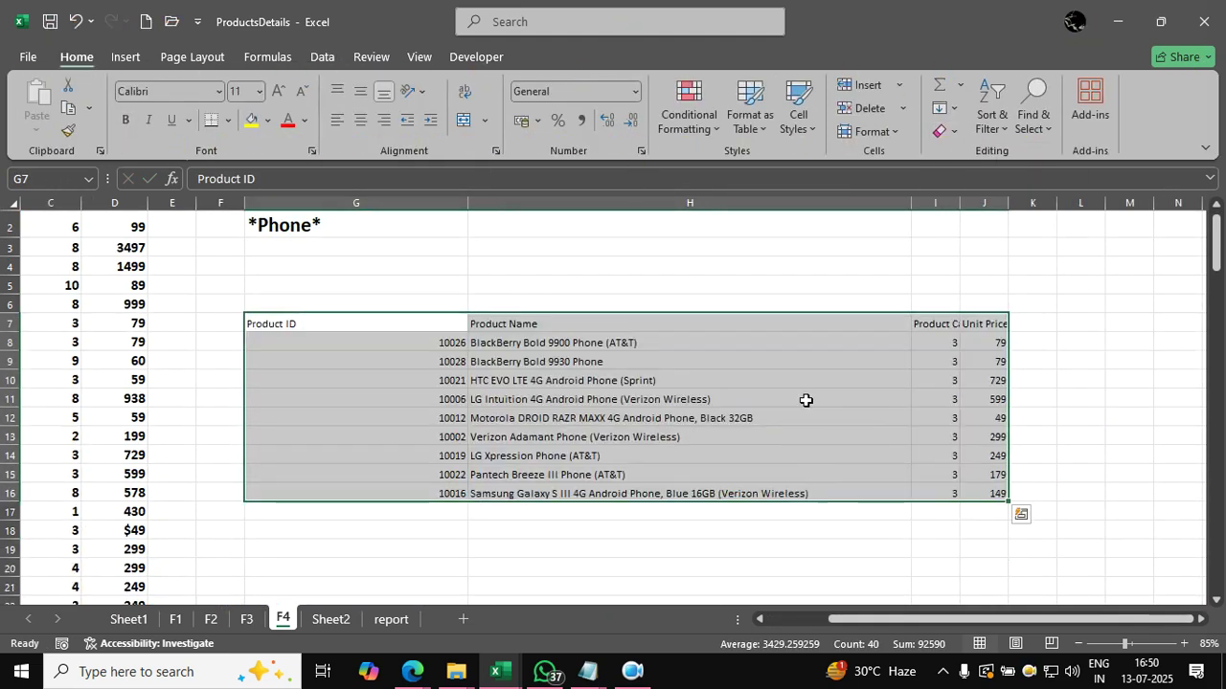
key("Delete")
left_click(873, 286)
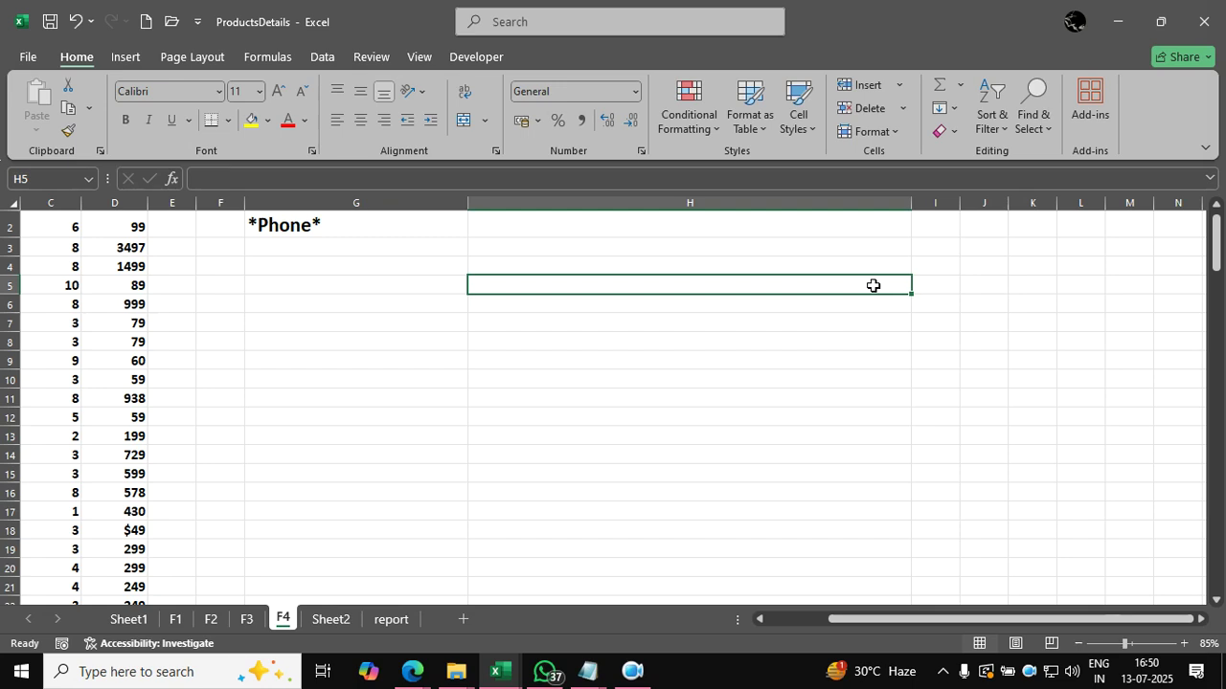
Close the ProductsDetails workbook without saving its changes and minimise the FirstQtrSales workbook.
left_click(1204, 21)
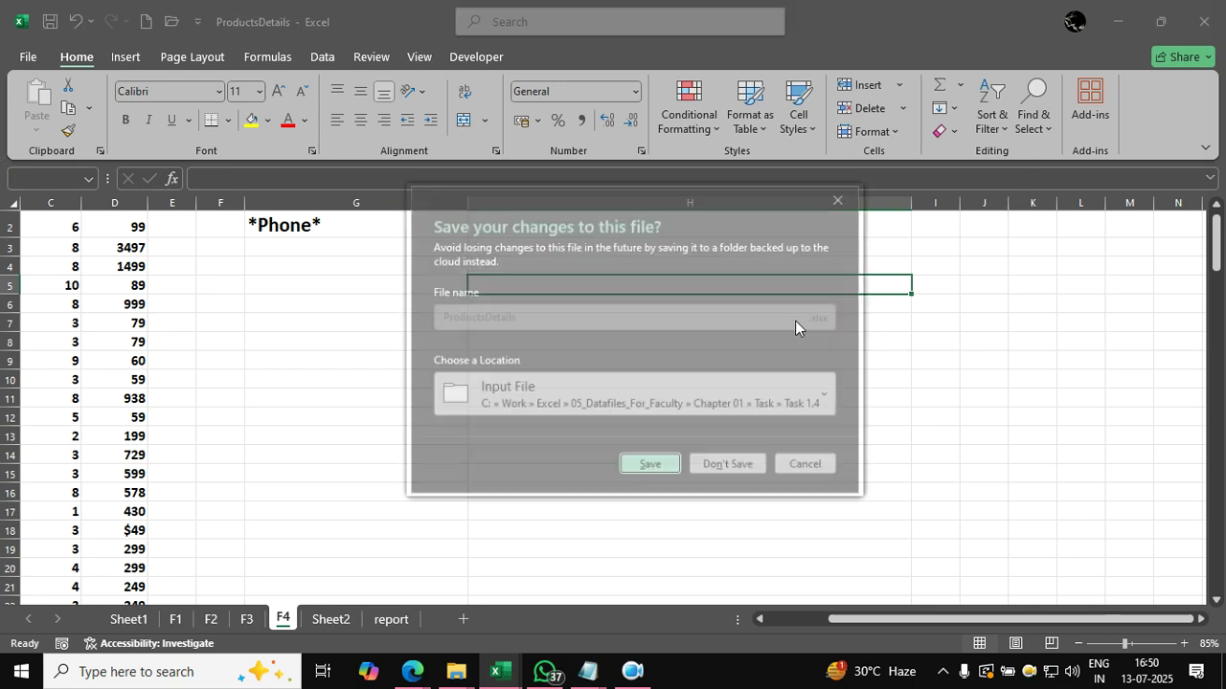
left_click(718, 466)
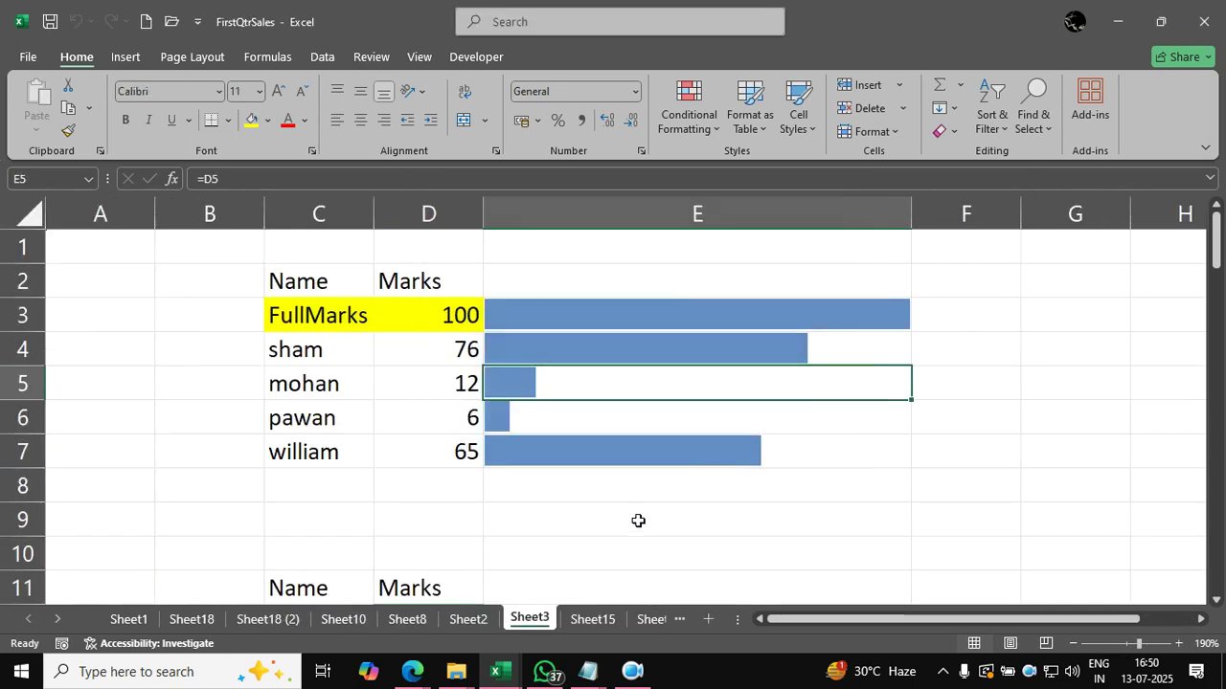
left_click(634, 525)
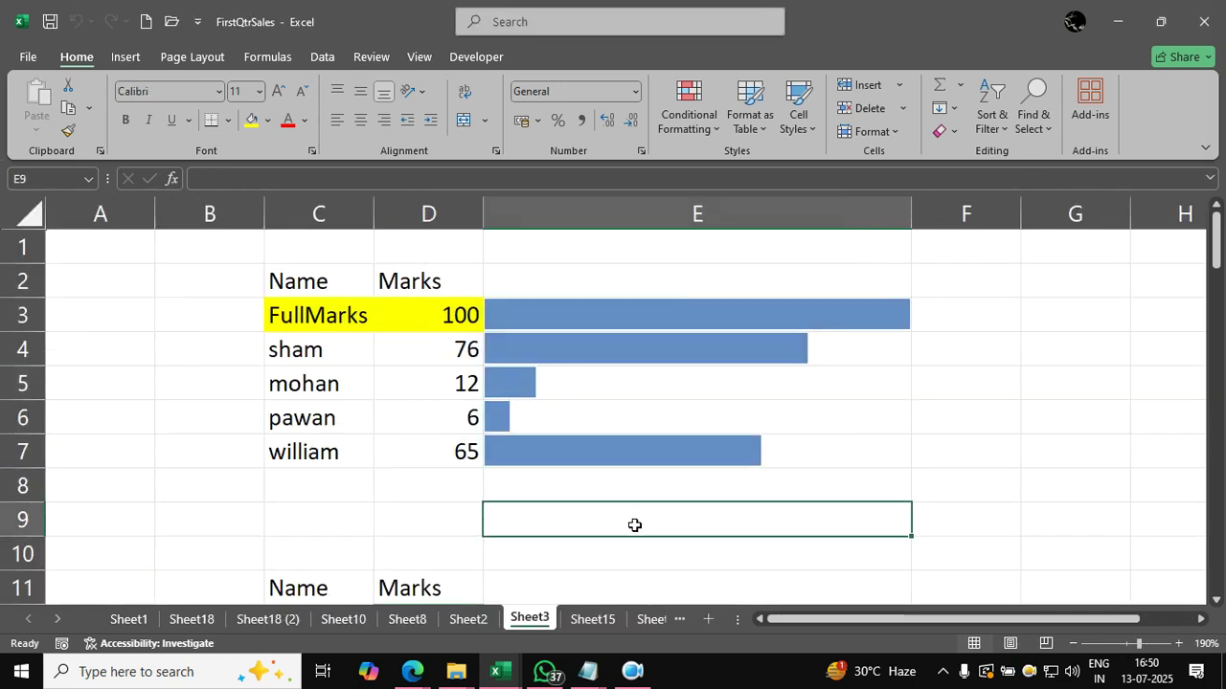
left_click(1117, 22)
Switch to the Advanced Excel Content Ducat notes in Notepad and look at the Data Validation topic.
left_click(591, 673)
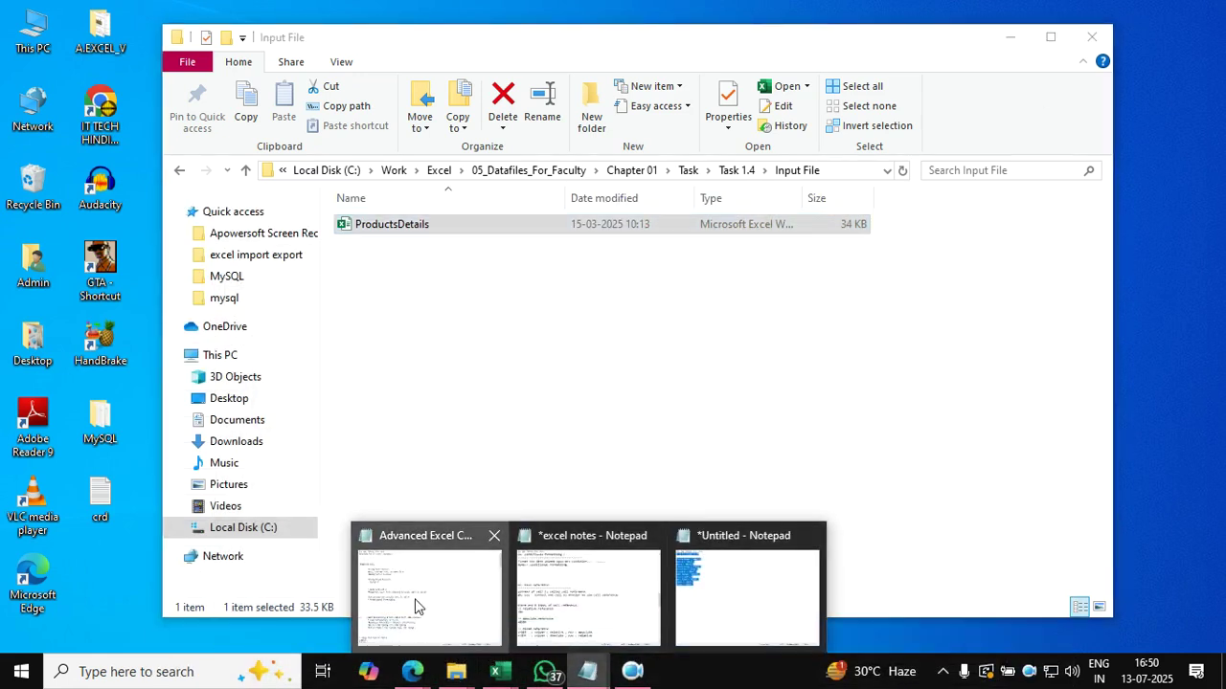
left_click(416, 603)
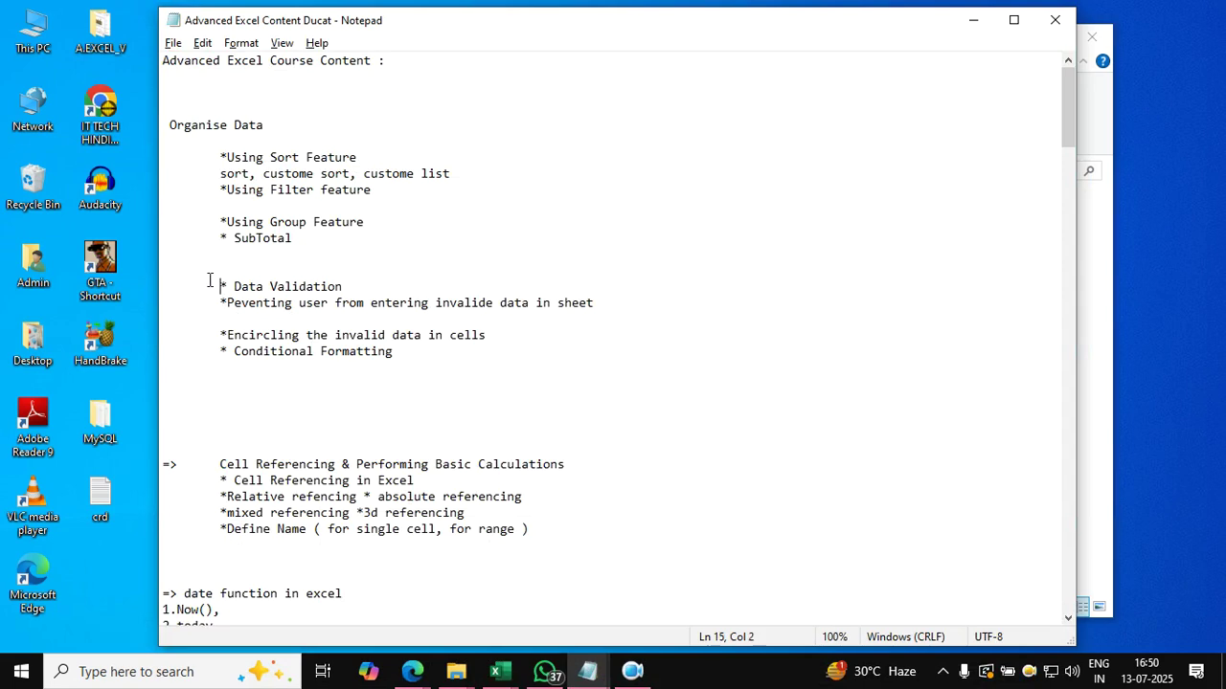
left_click_drag(209, 280, 356, 281)
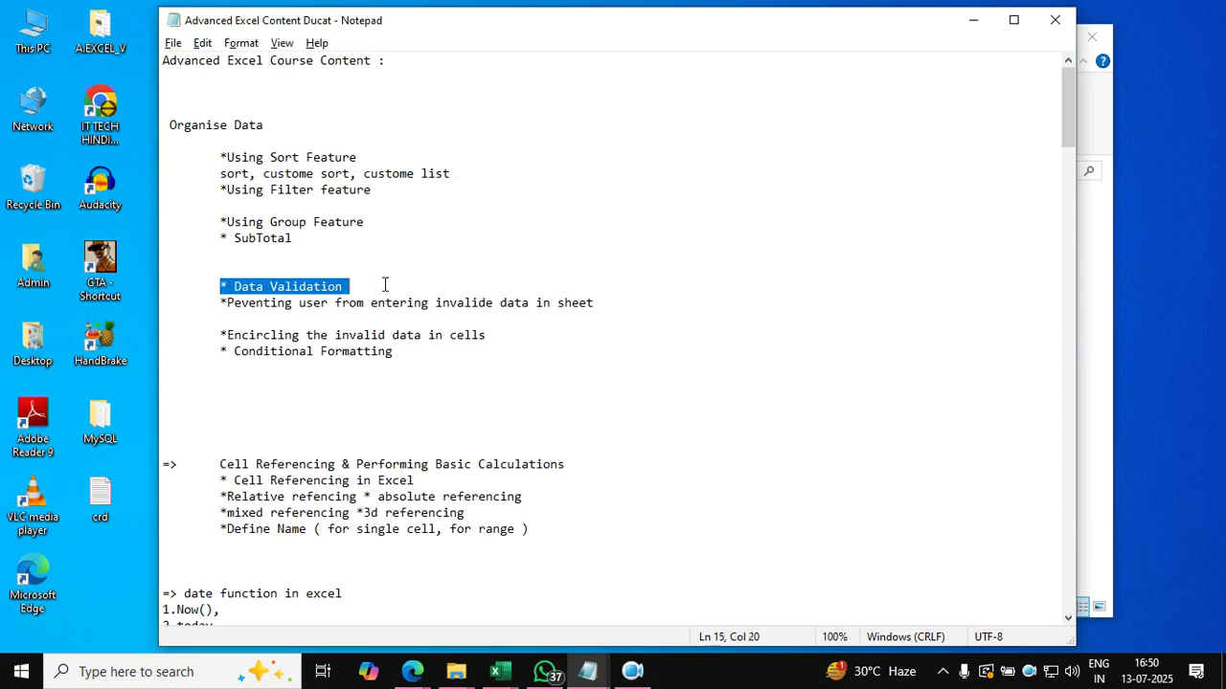
left_click(394, 293)
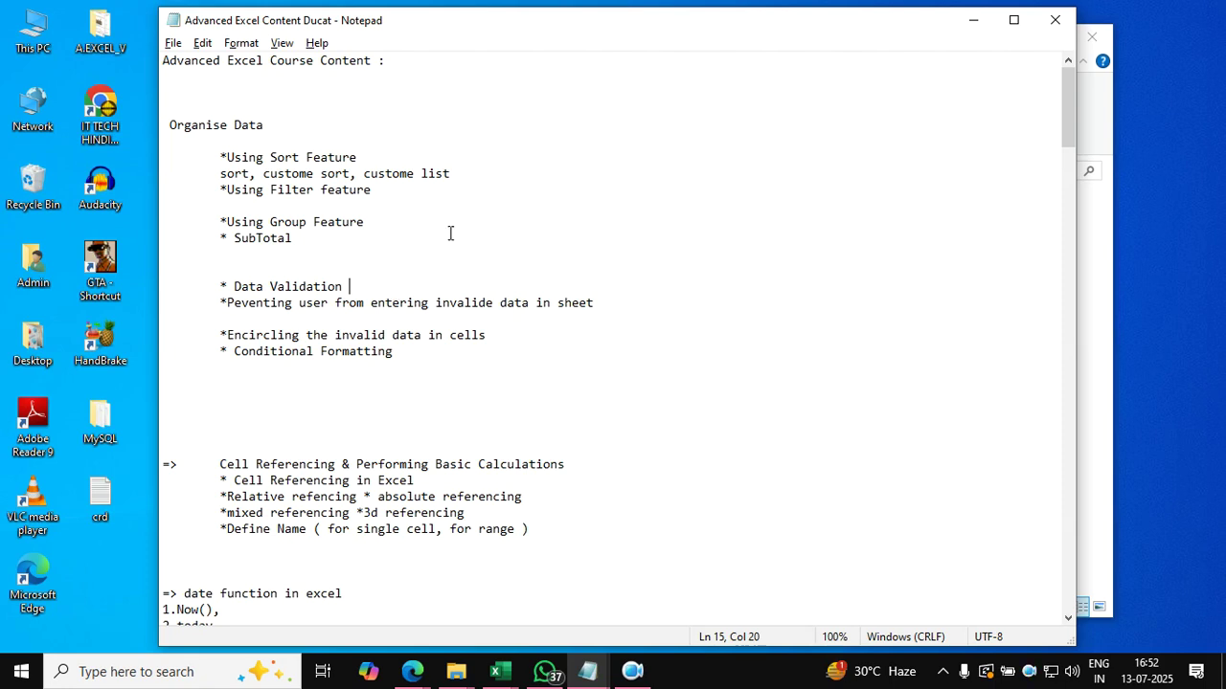
Minimise the notes and the Input File folder window, and switch to the BookSales workbook in Excel.
left_click(974, 21)
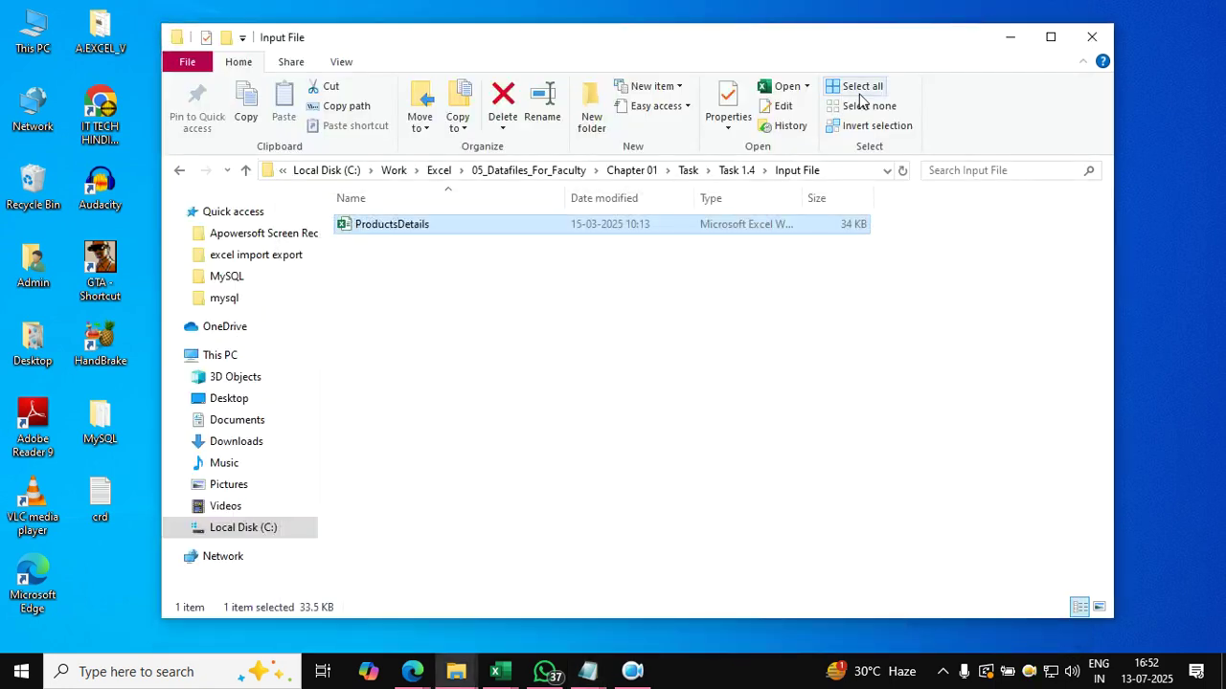
left_click(1010, 38)
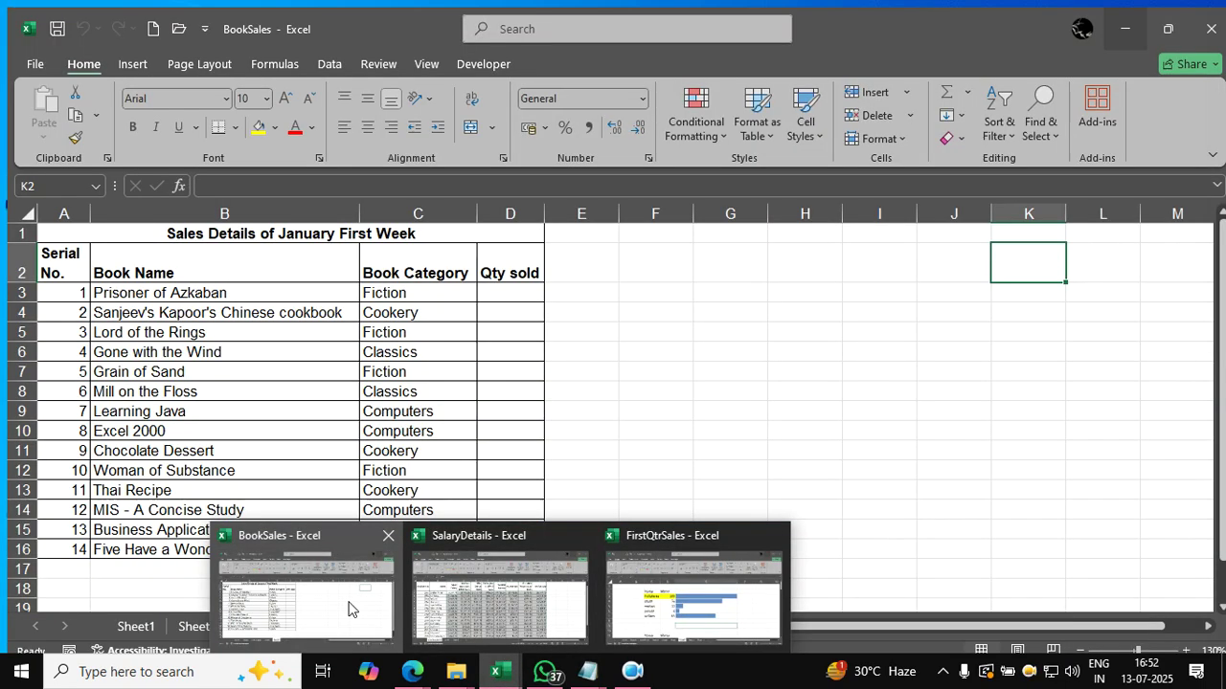
left_click(347, 601)
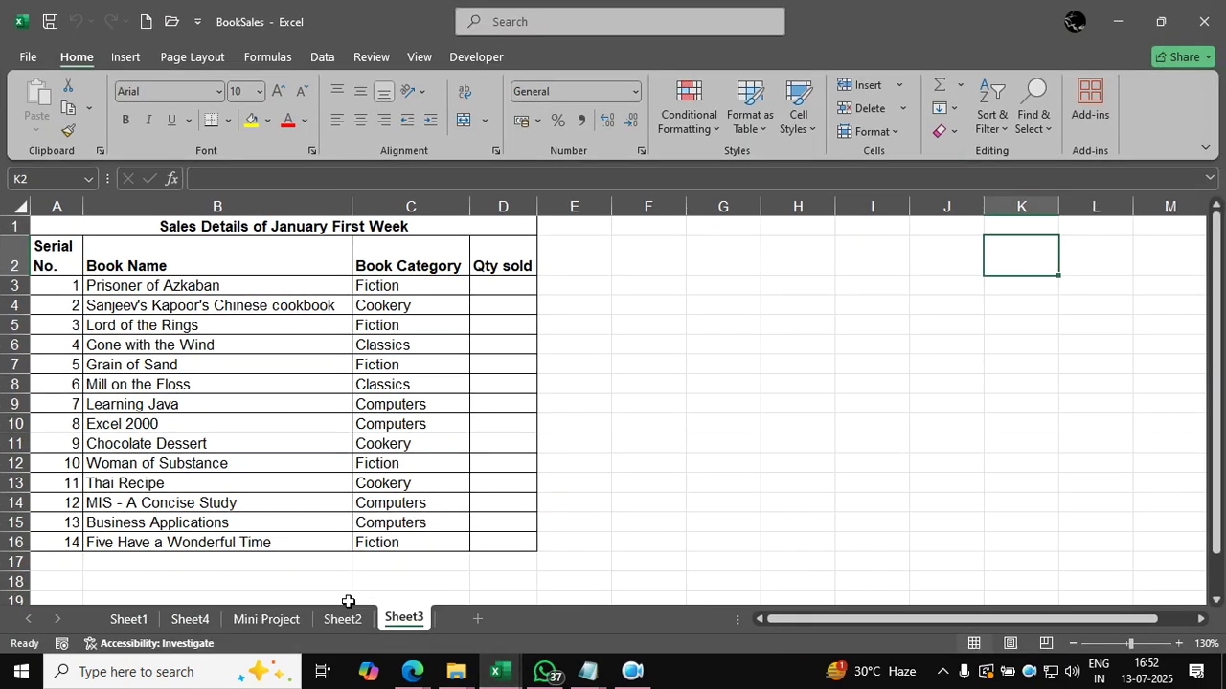
left_click(657, 431)
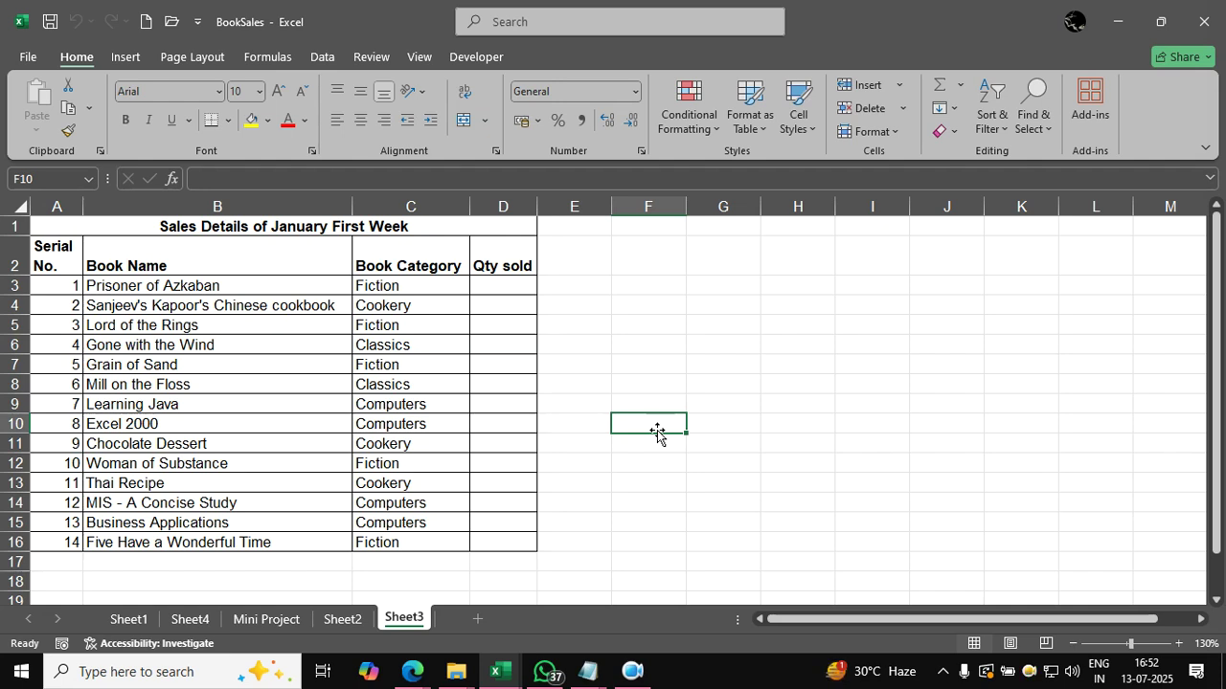
Switch to the Google Meet window in Edge to check the participant list, and return to the BookSales workbook.
left_click(411, 671)
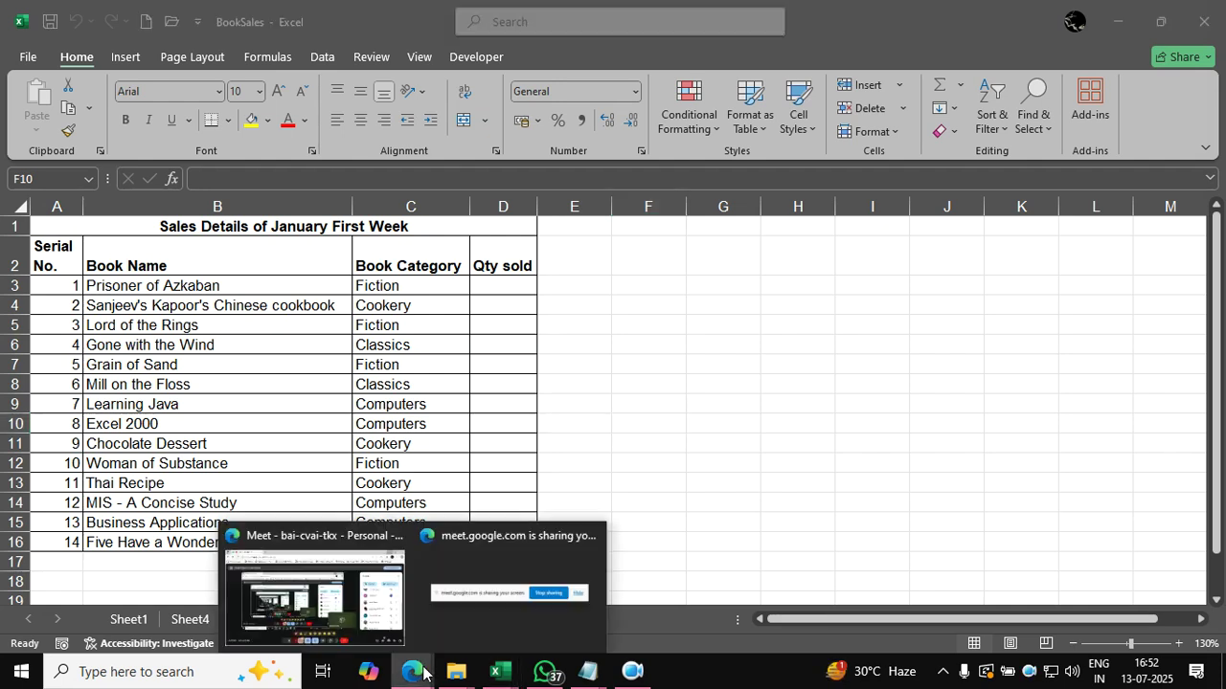
left_click(390, 625)
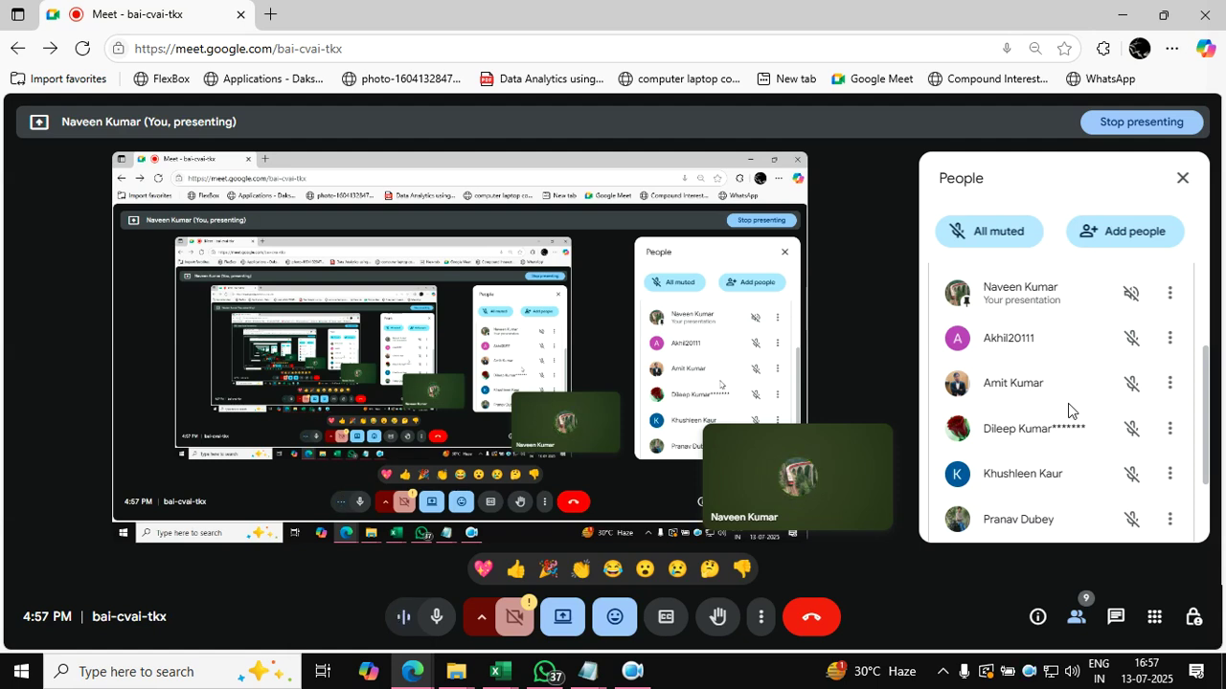
left_click(1128, 21)
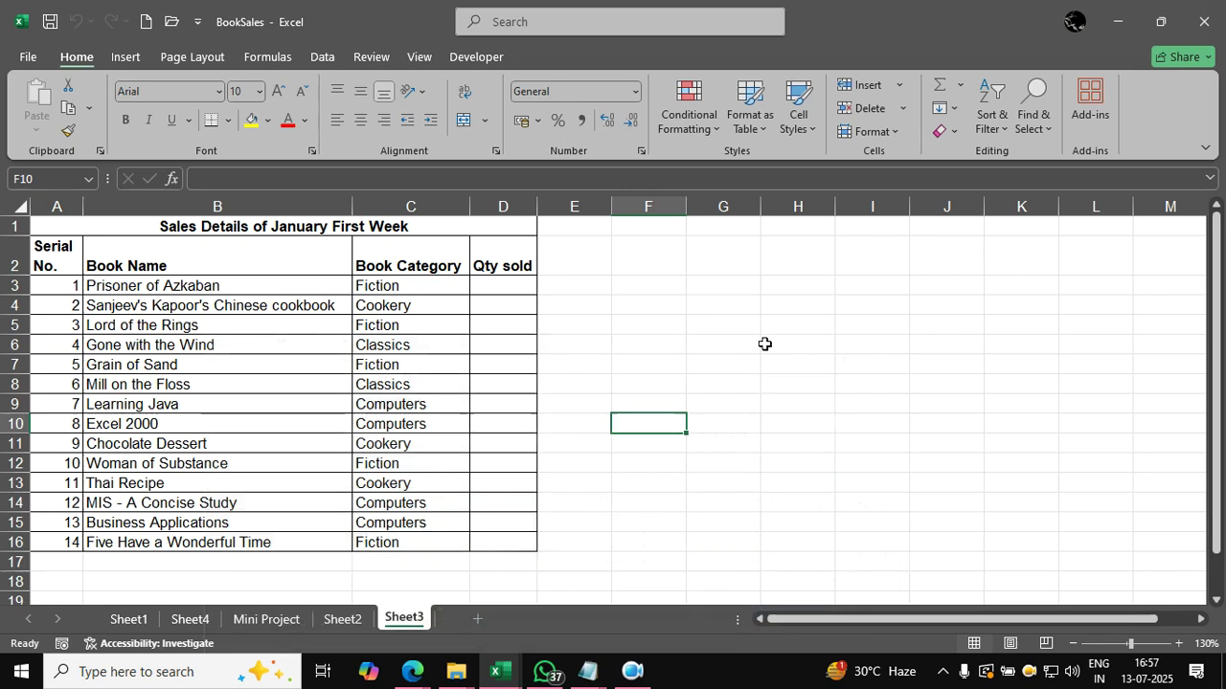
left_click(733, 342)
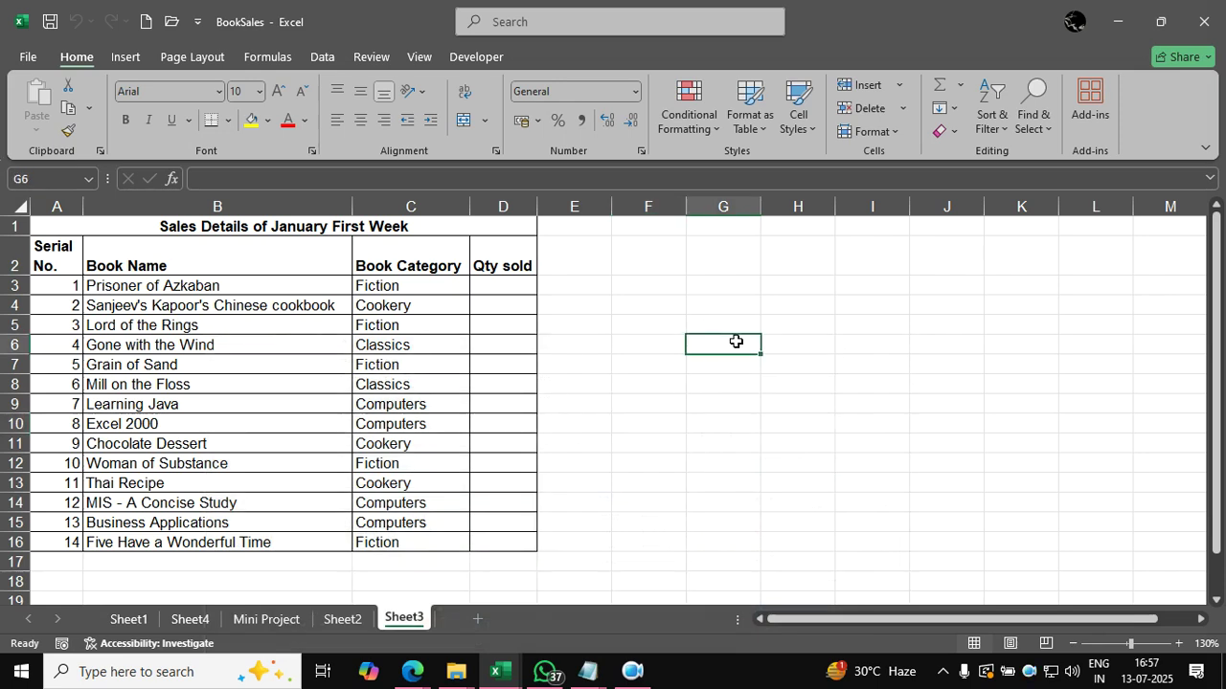
scroll(735, 342, "down", 1)
scroll(735, 342, "up", 1)
key("Up")
key("Up")
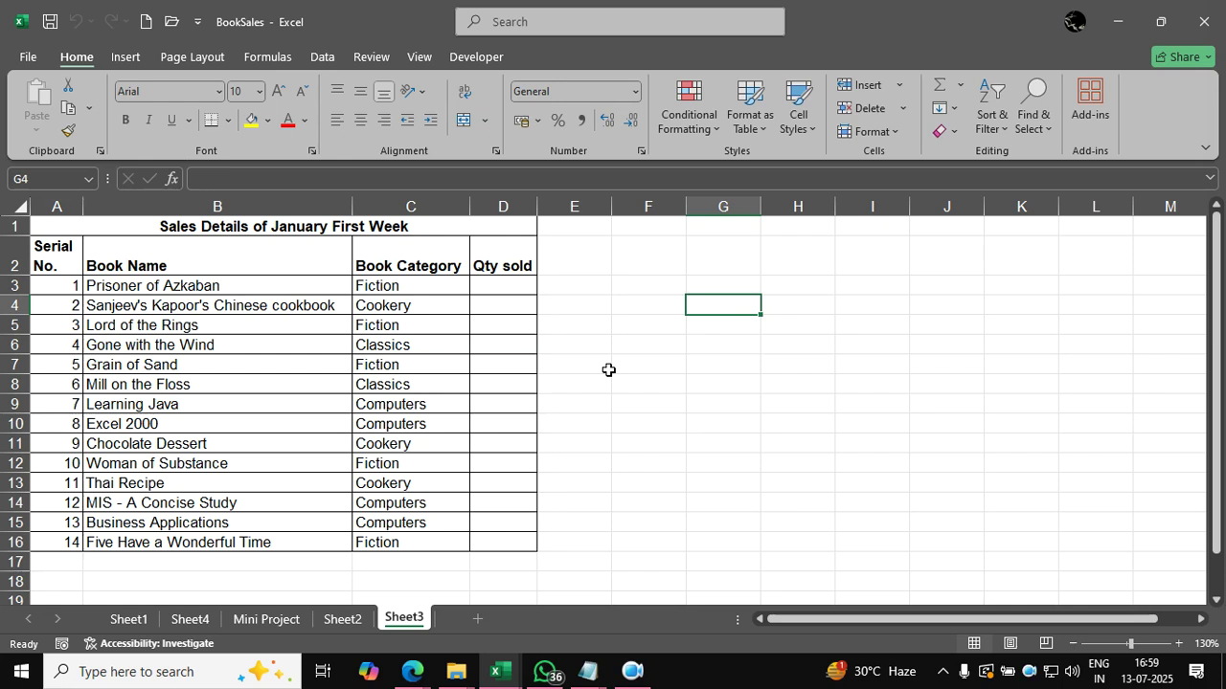
Start a data validation rule for the empty Qty sold cells D3:D16 that allows only whole numbers.
left_click_drag(511, 284, 509, 539)
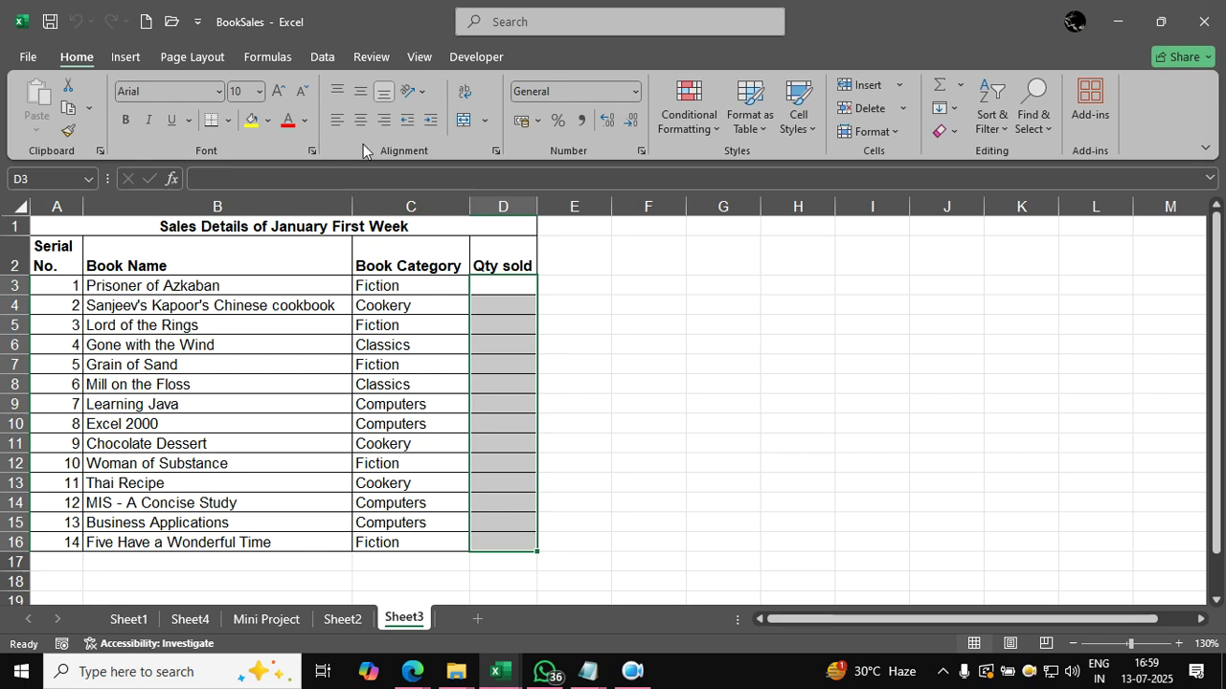
left_click(329, 54)
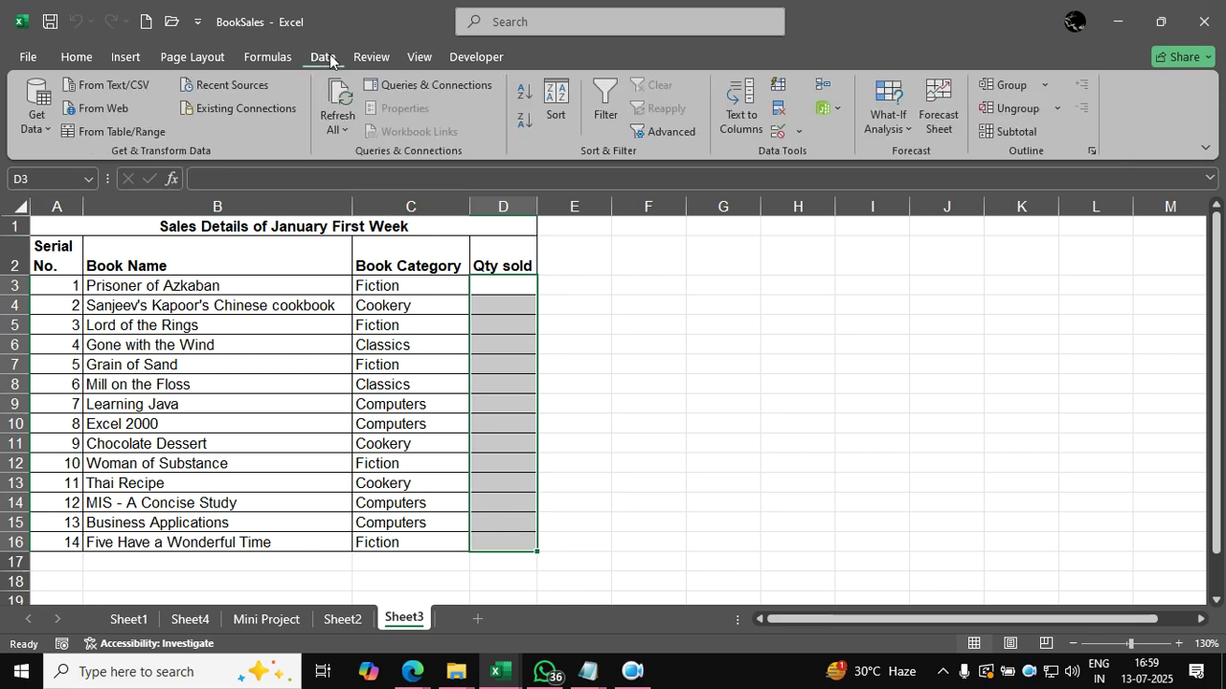
left_click(796, 133)
left_click(820, 158)
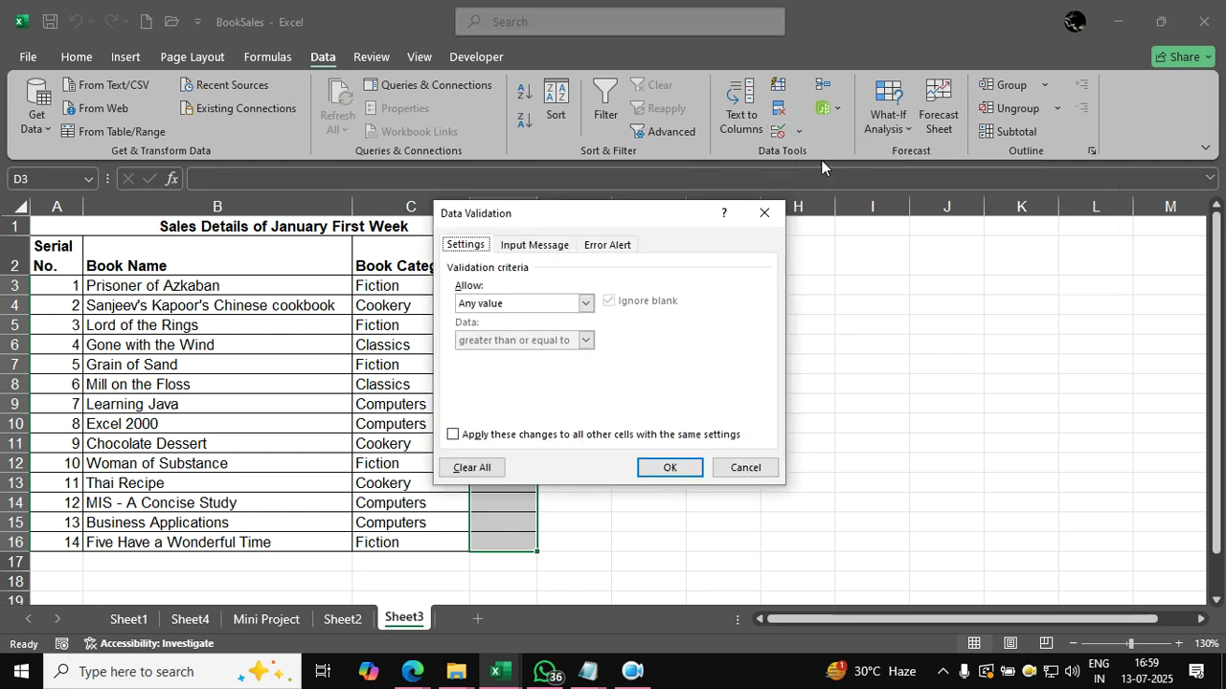
left_click_drag(654, 216, 855, 230)
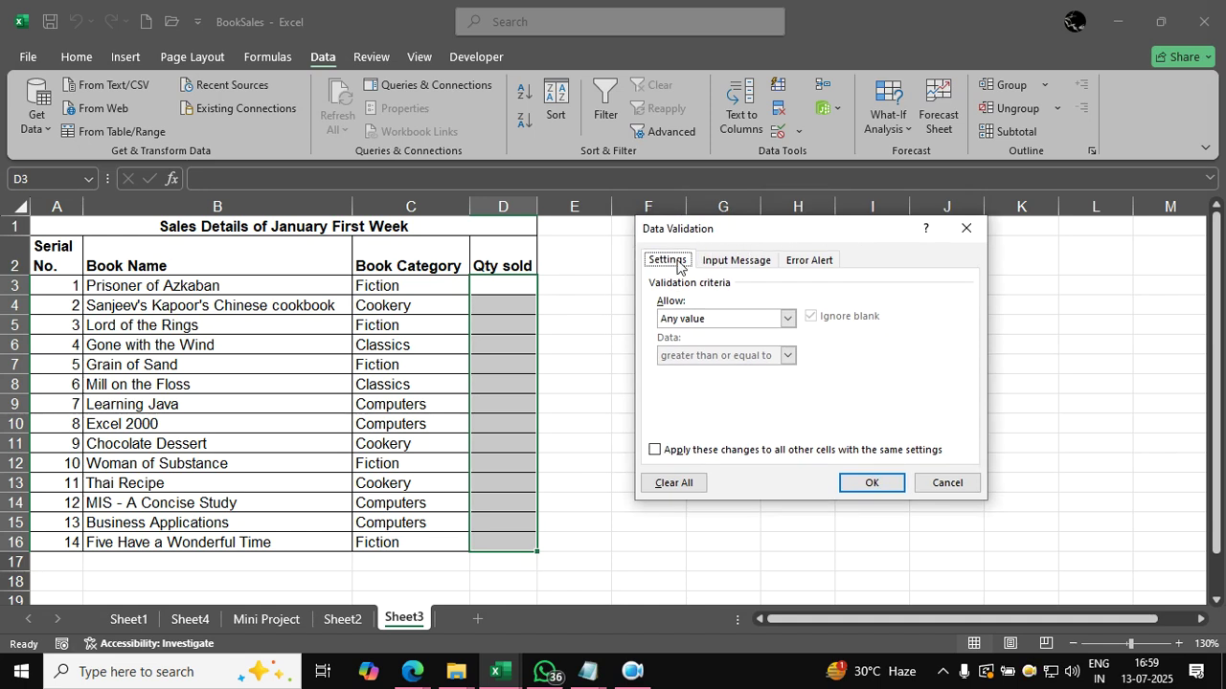
left_click(687, 327)
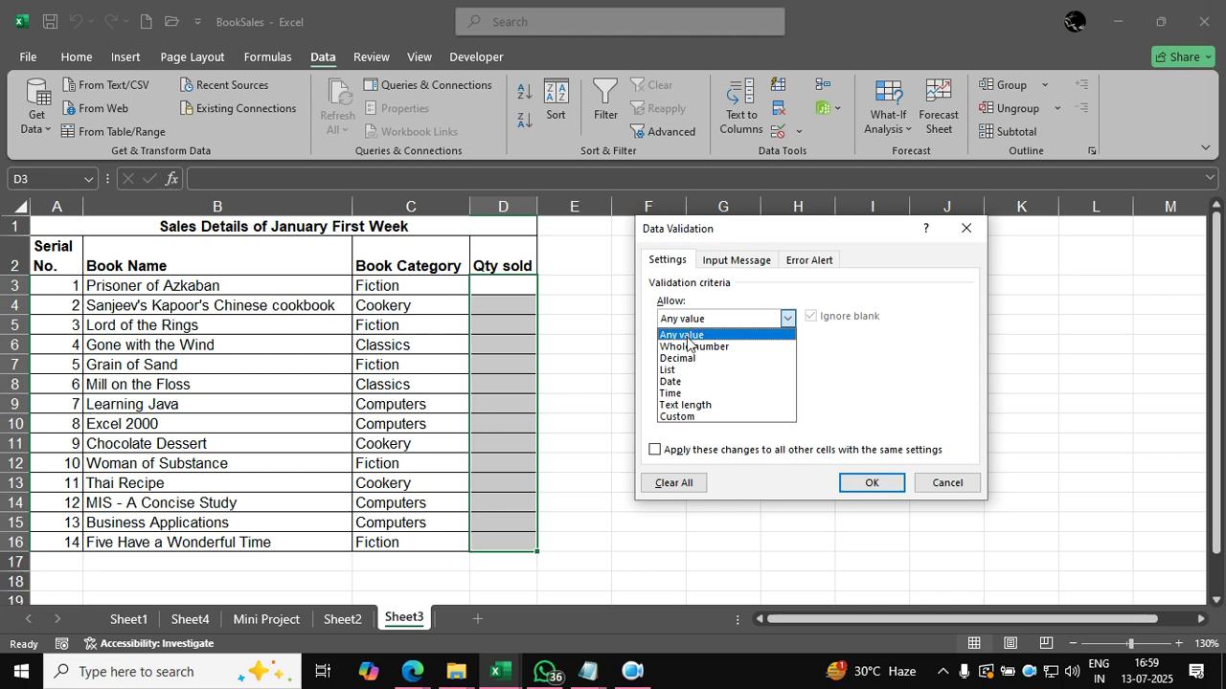
left_click(688, 351)
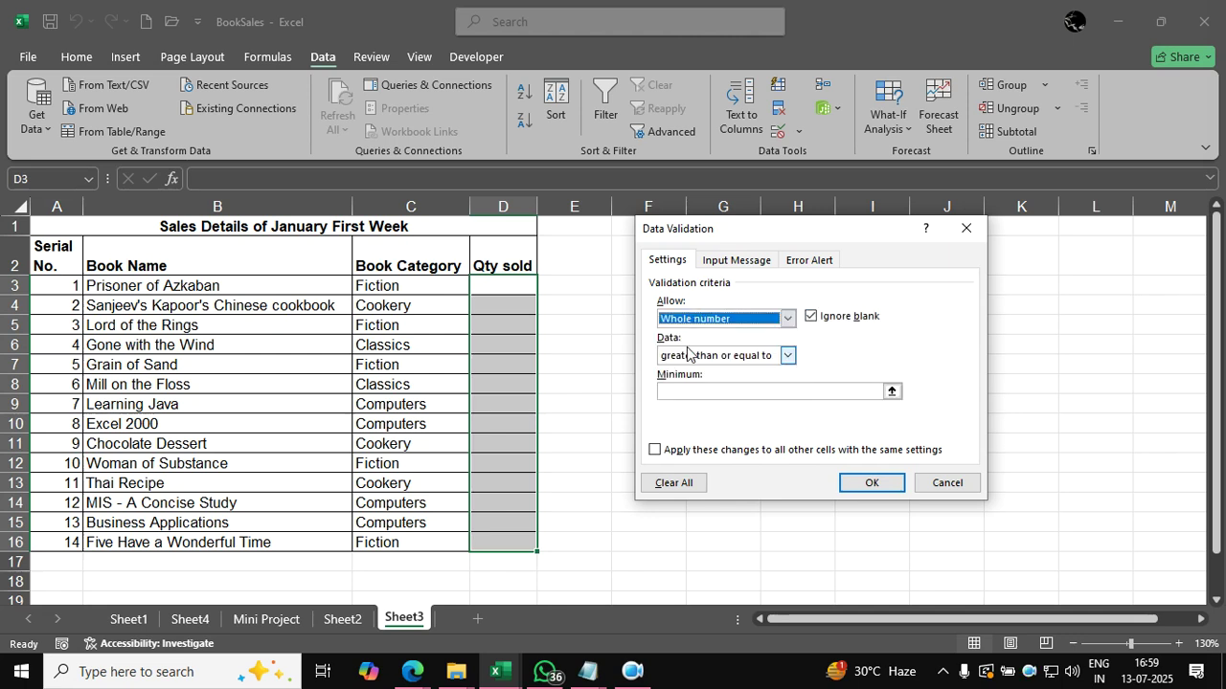
Require the Qty sold values to be greater than or equal to a minimum of 0 and apply the rule.
left_click(692, 357)
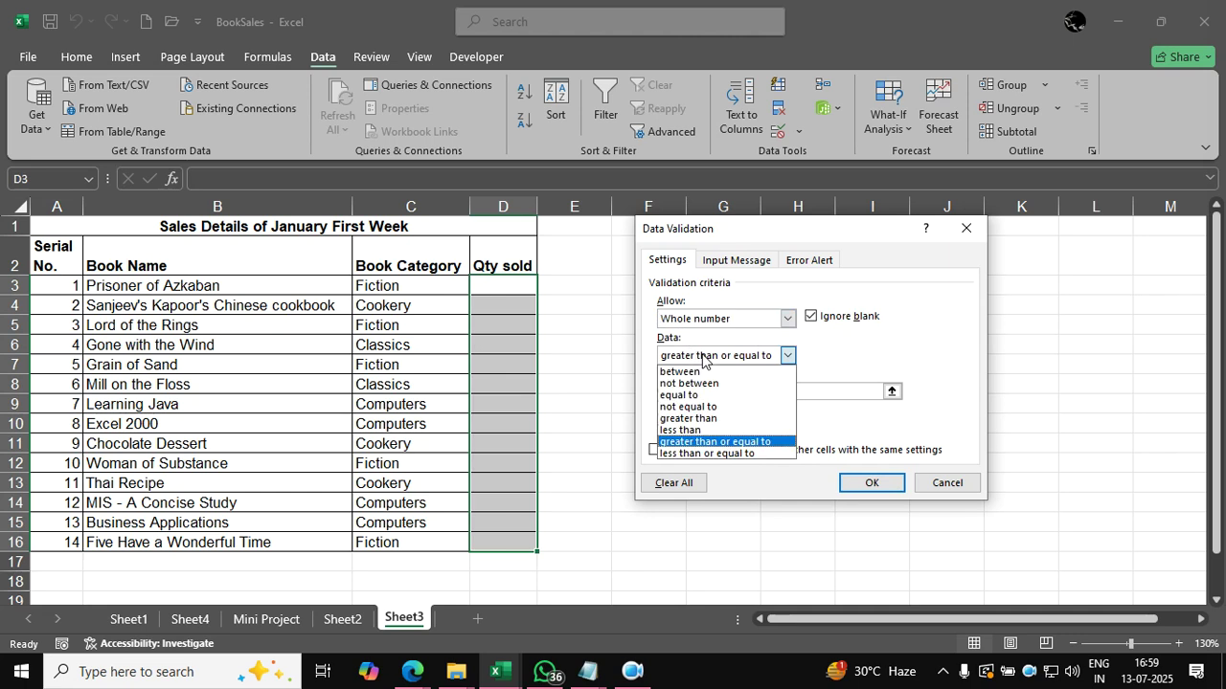
left_click(691, 443)
left_click(679, 393)
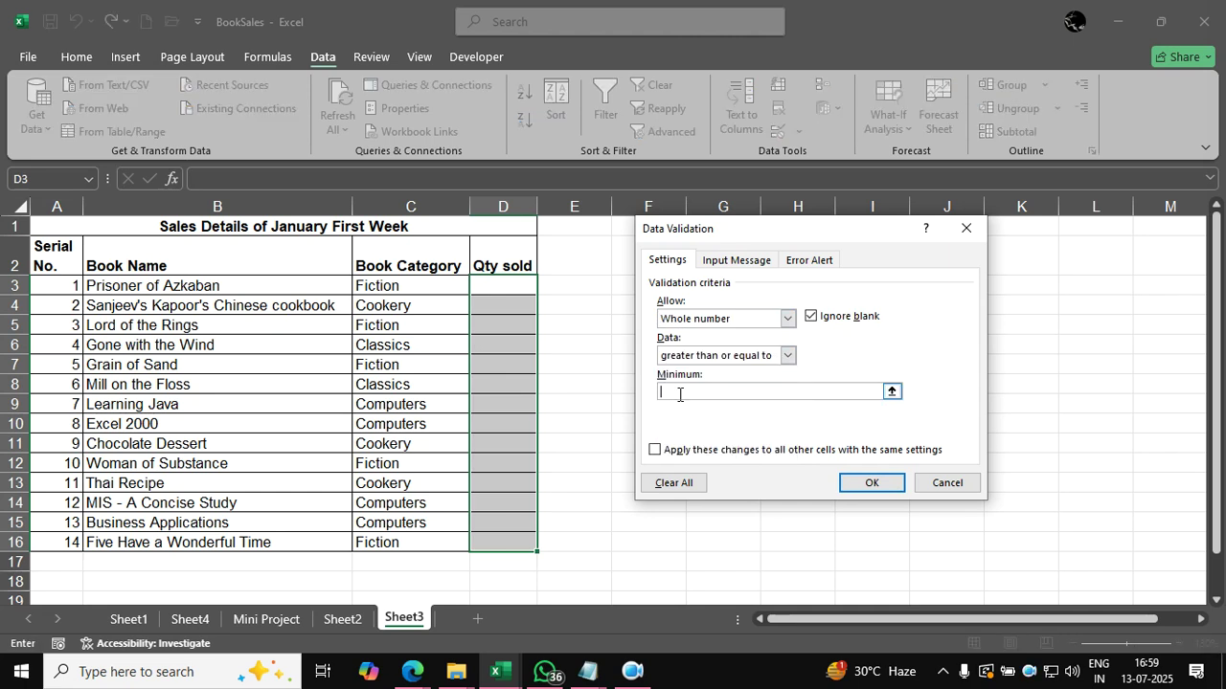
type("0")
left_click(857, 483)
left_click(720, 411)
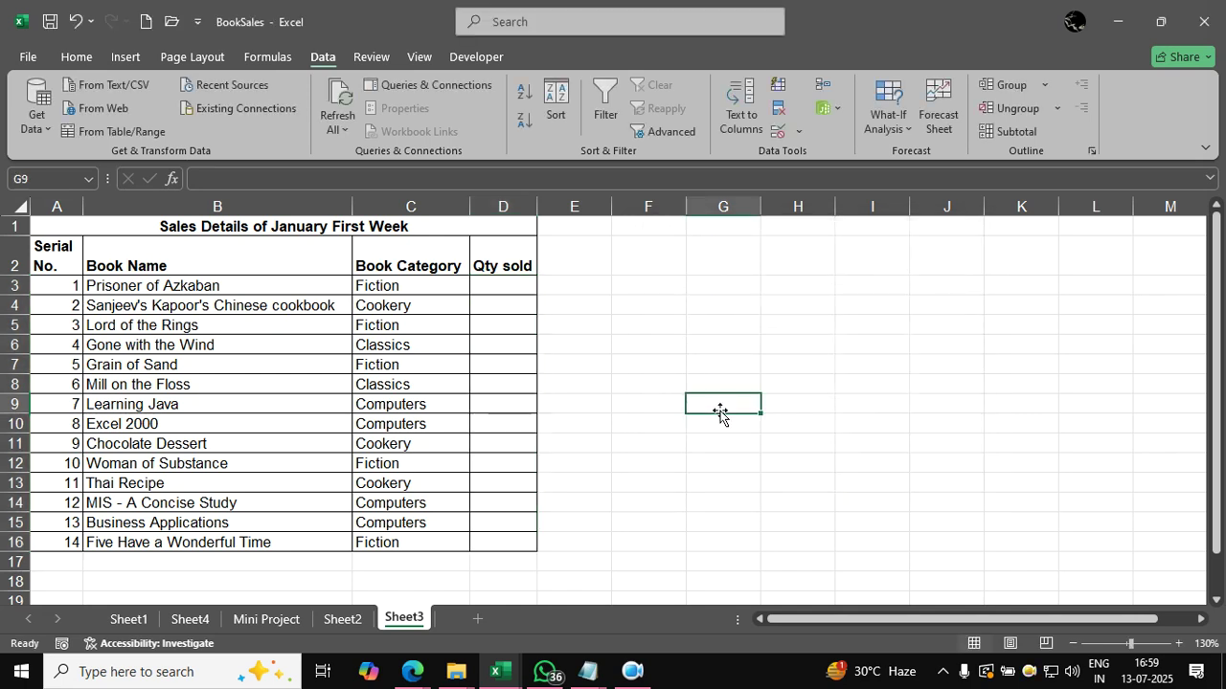
Test the validation in the Qty sold cell for Grain of Sand (D7) with the entries 9.5, ten and -9.
left_click(514, 364)
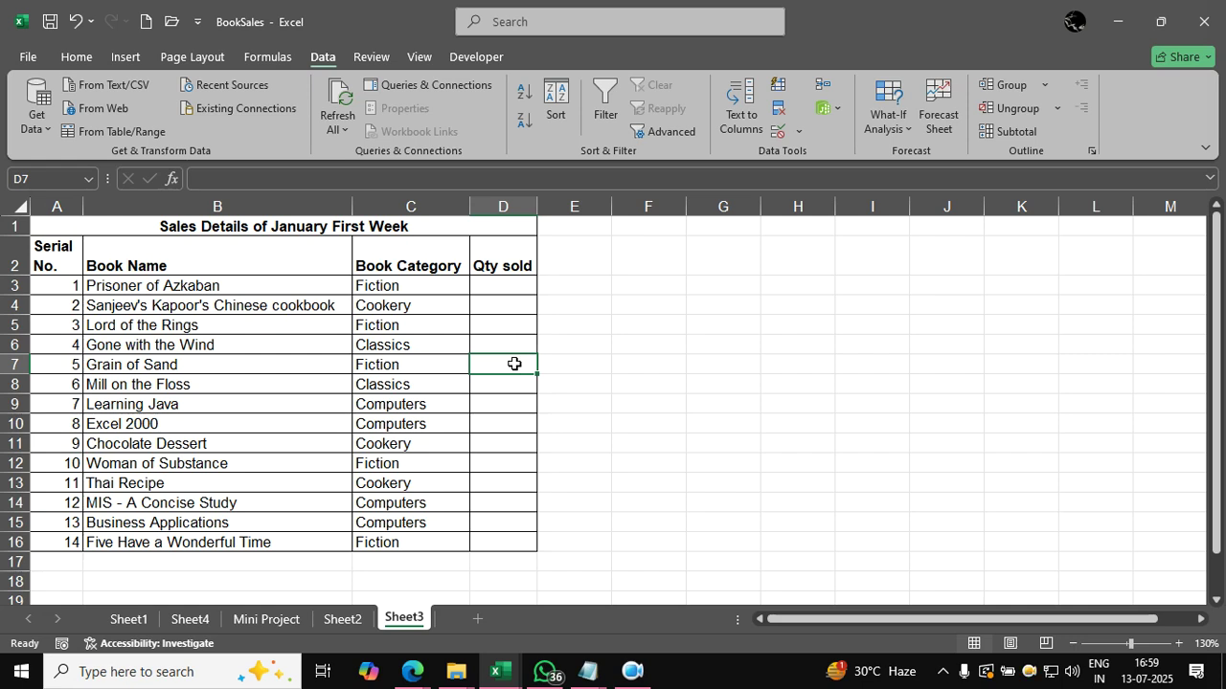
type("9.5")
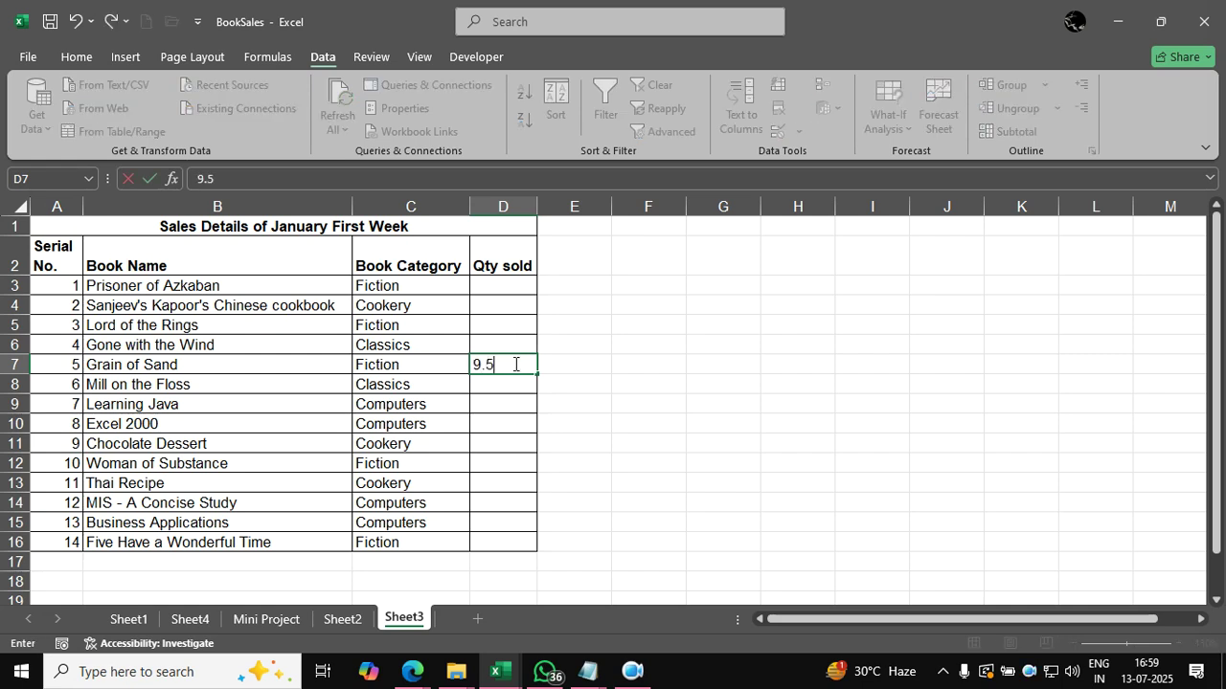
key("Return")
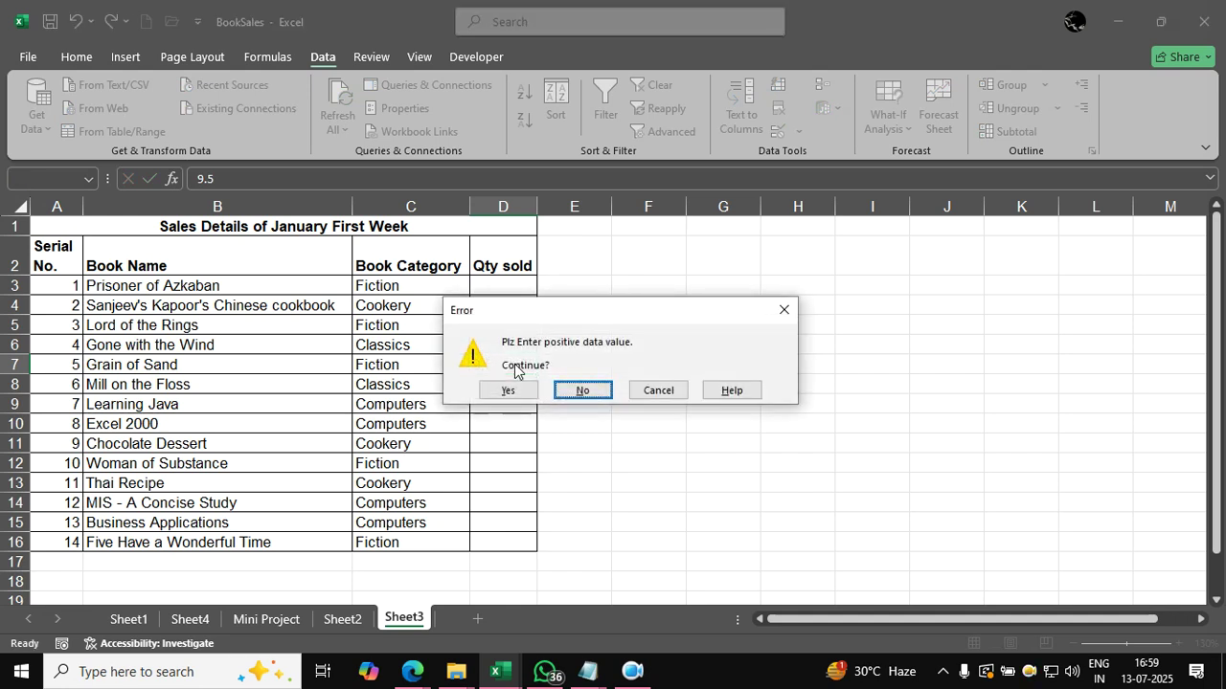
key("Return")
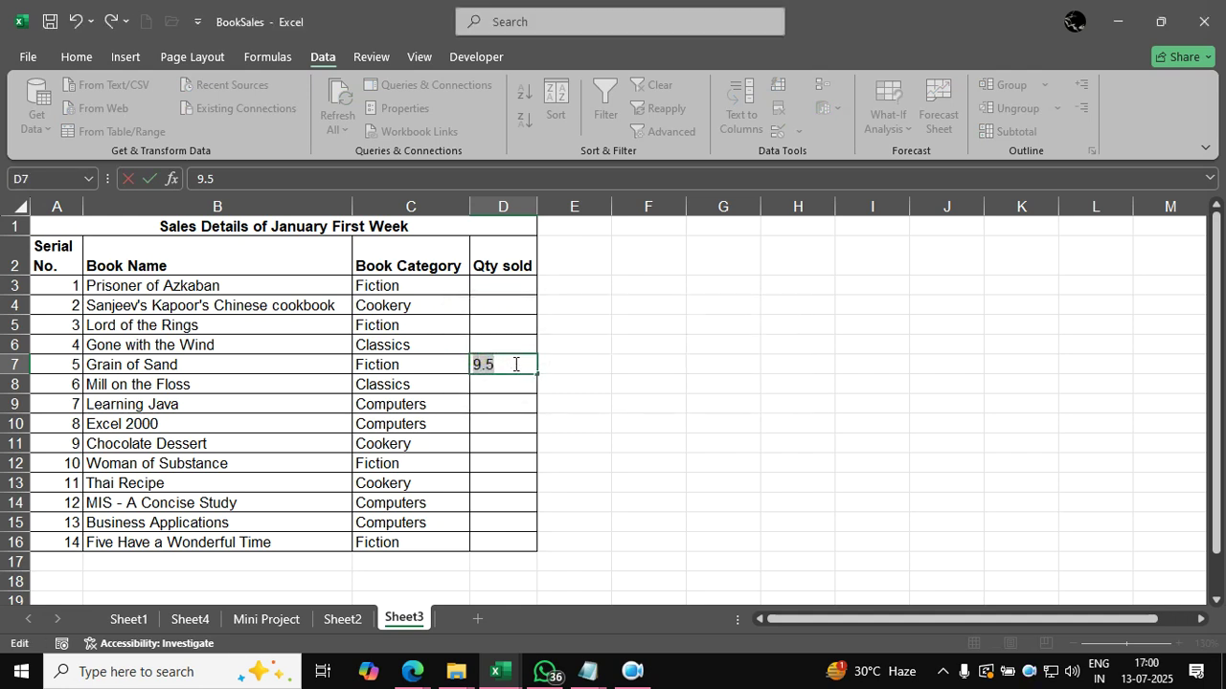
type("ten")
key("Return")
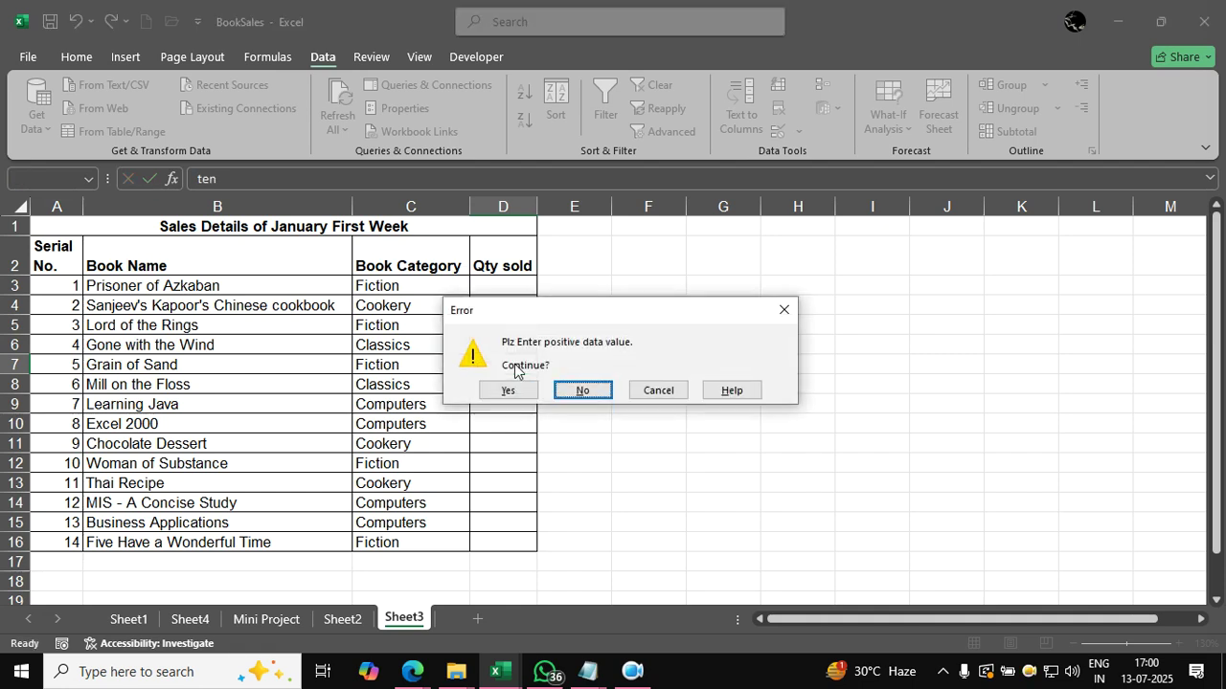
key("Return")
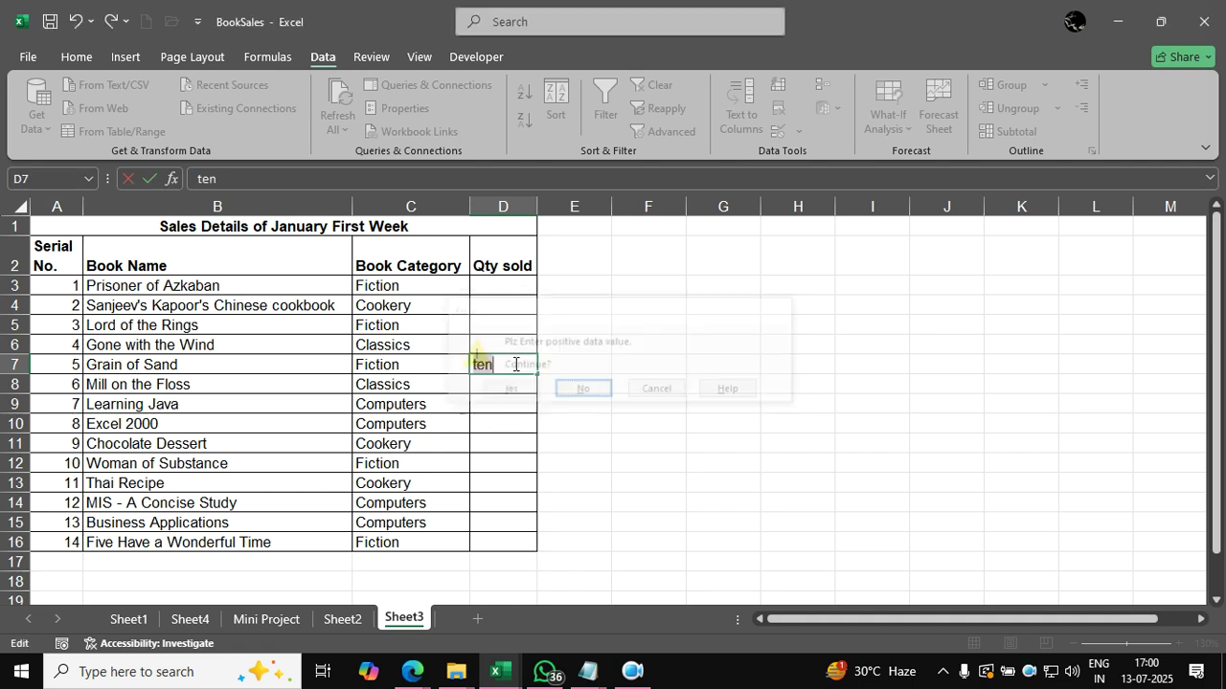
type("-9")
key("Return")
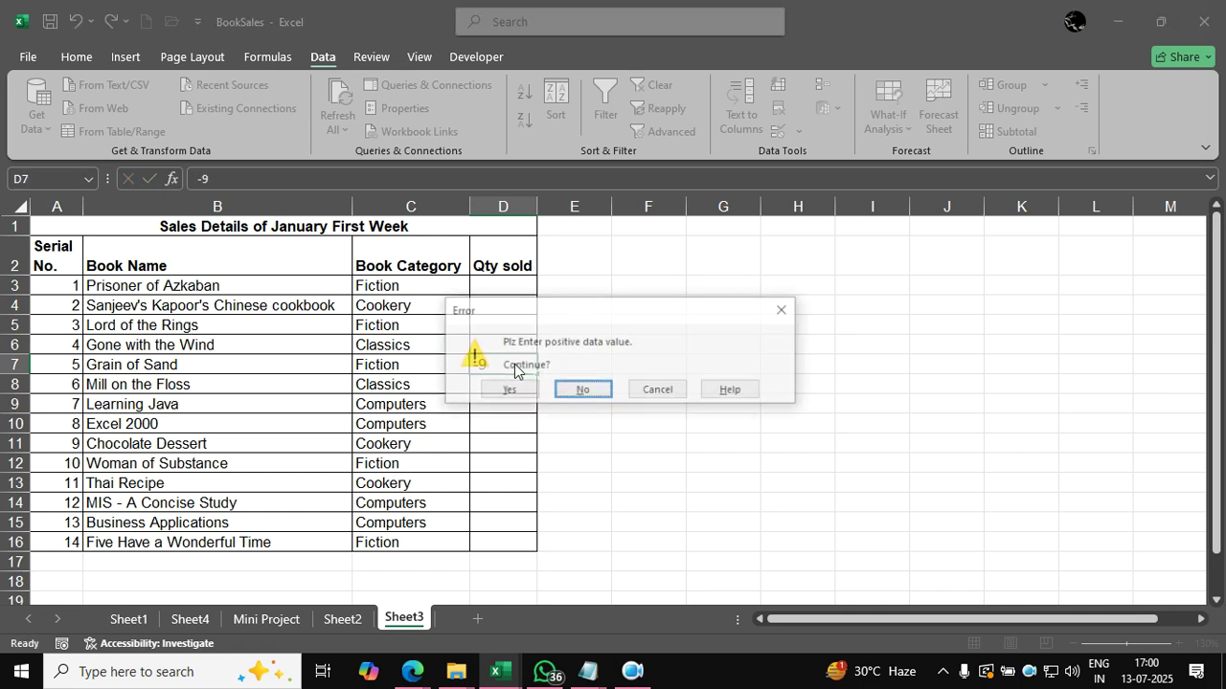
key("Return")
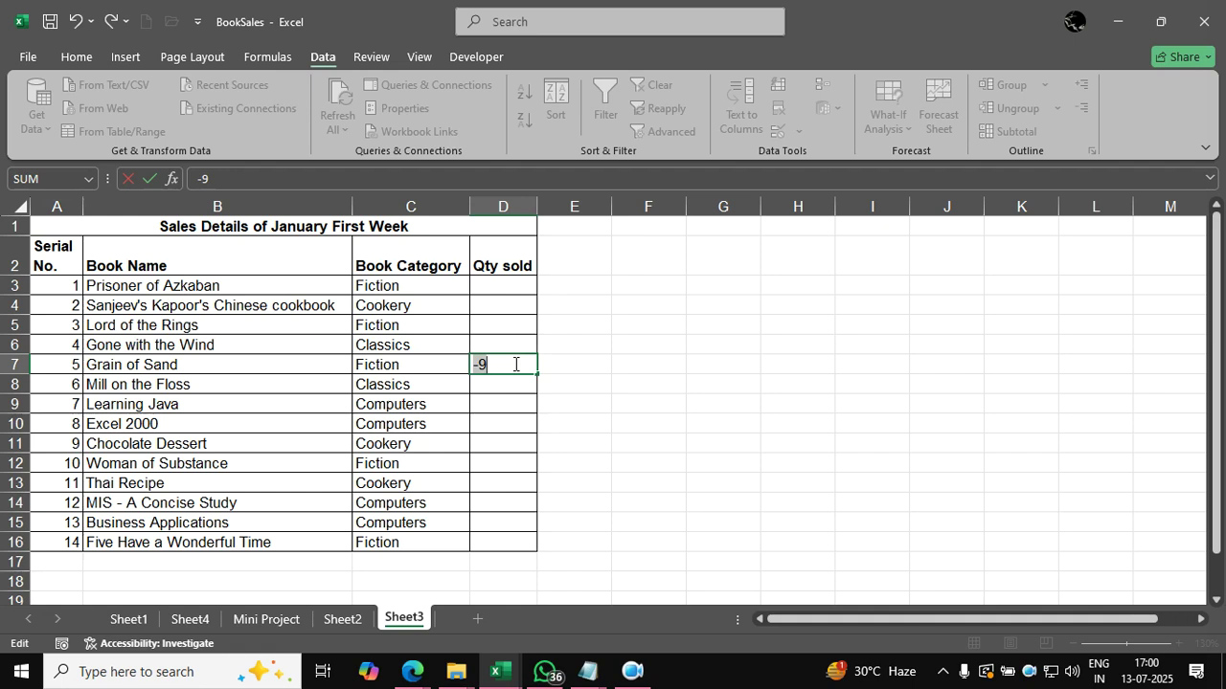
Enter the quantities 6, 7, 0 and 0 in Qty sold cells D7 to D10.
type("6")
key("Return")
type("7")
key("Return")
type("0")
key("Return")
type("0")
key("Return")
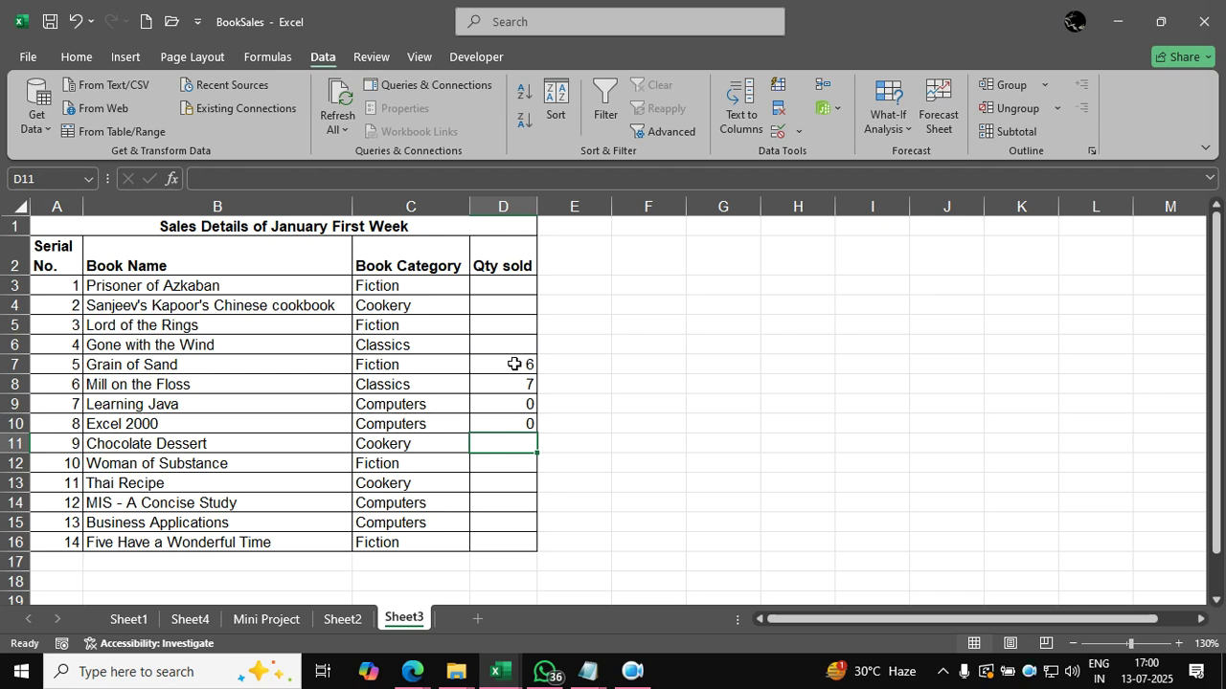
Review the book names in B3:B16 and enter the label Book Name in cell B19 below the table.
left_click_drag(295, 283, 284, 536)
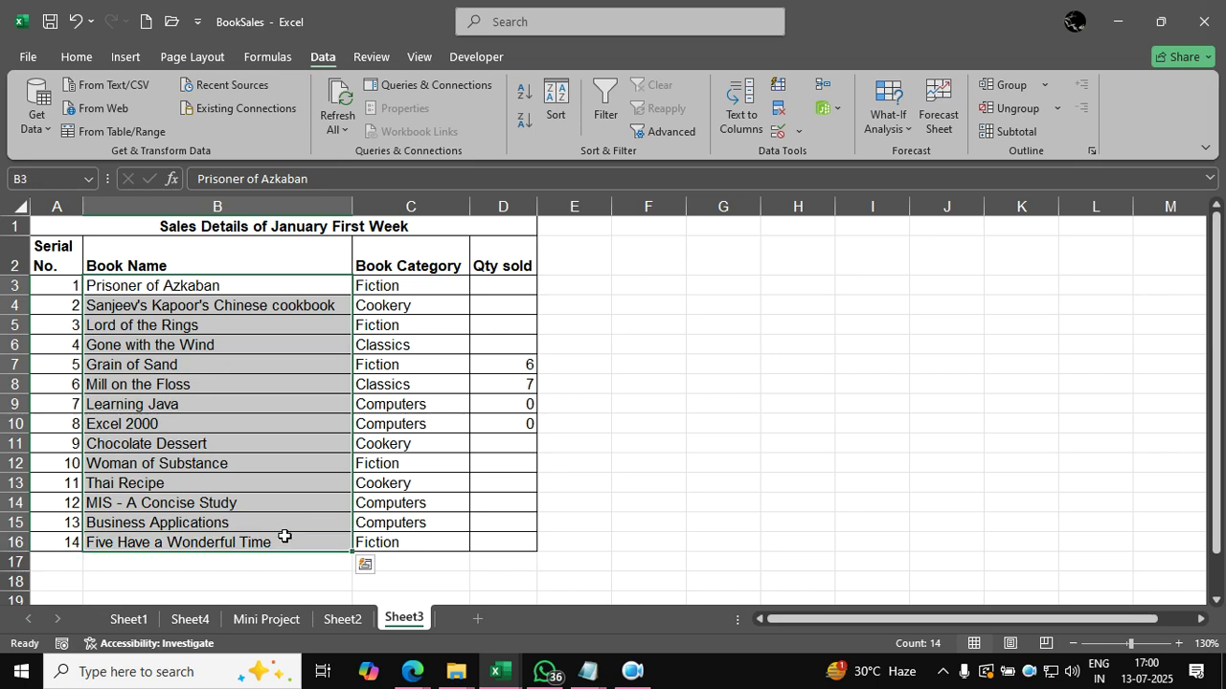
left_click(292, 444)
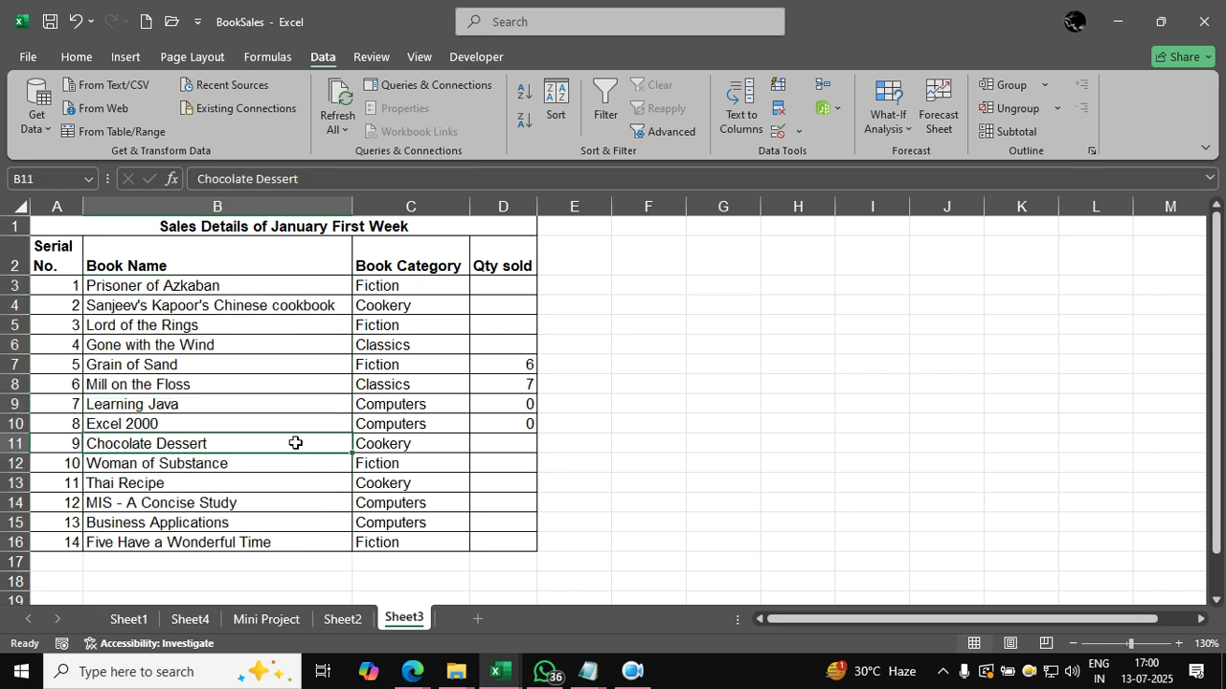
scroll(295, 443, "down", 3)
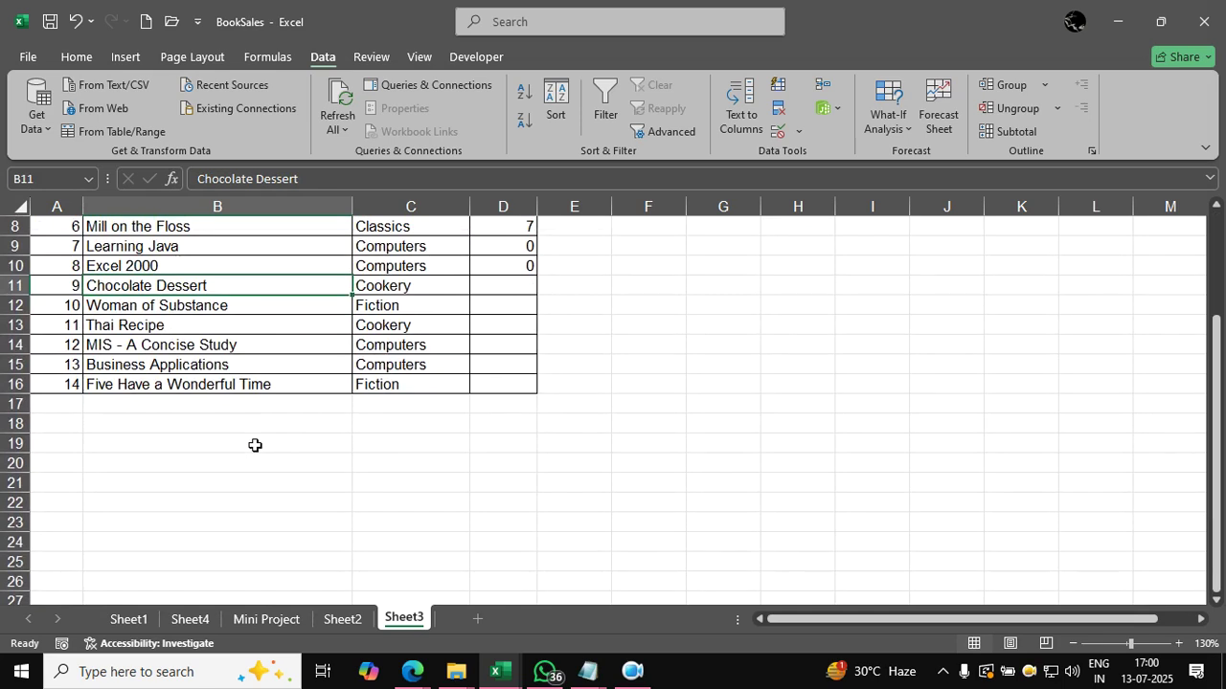
left_click(255, 444)
type("Boo")
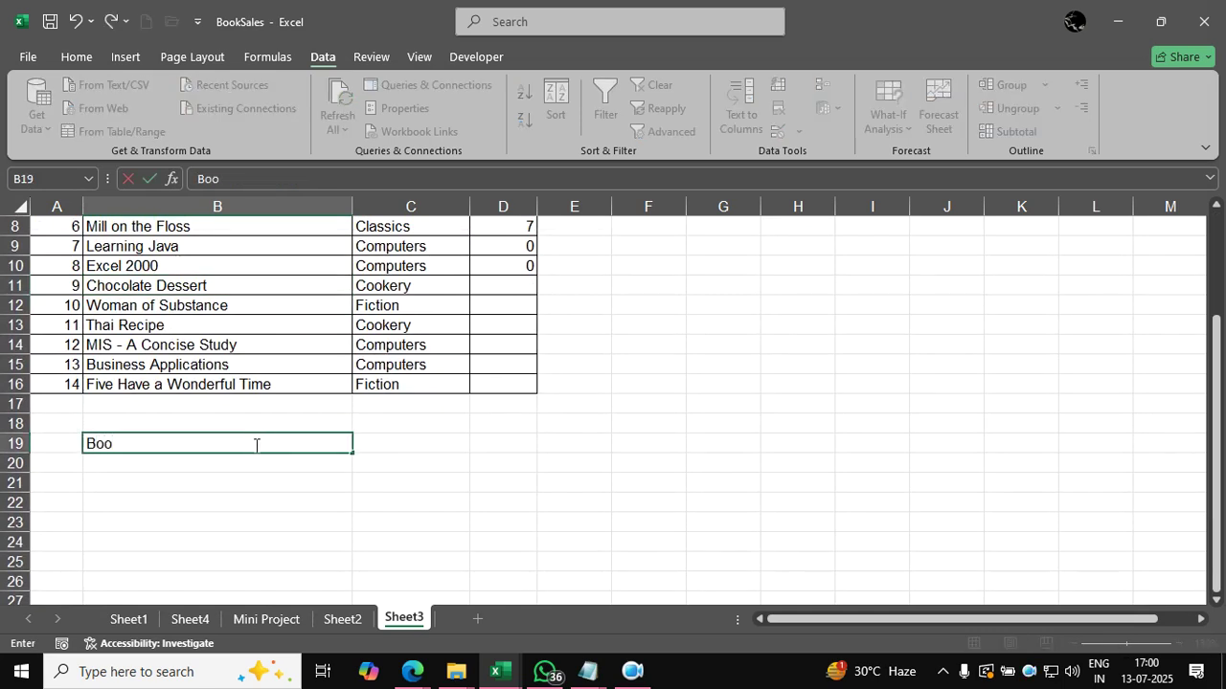
type("k Name")
key("Return")
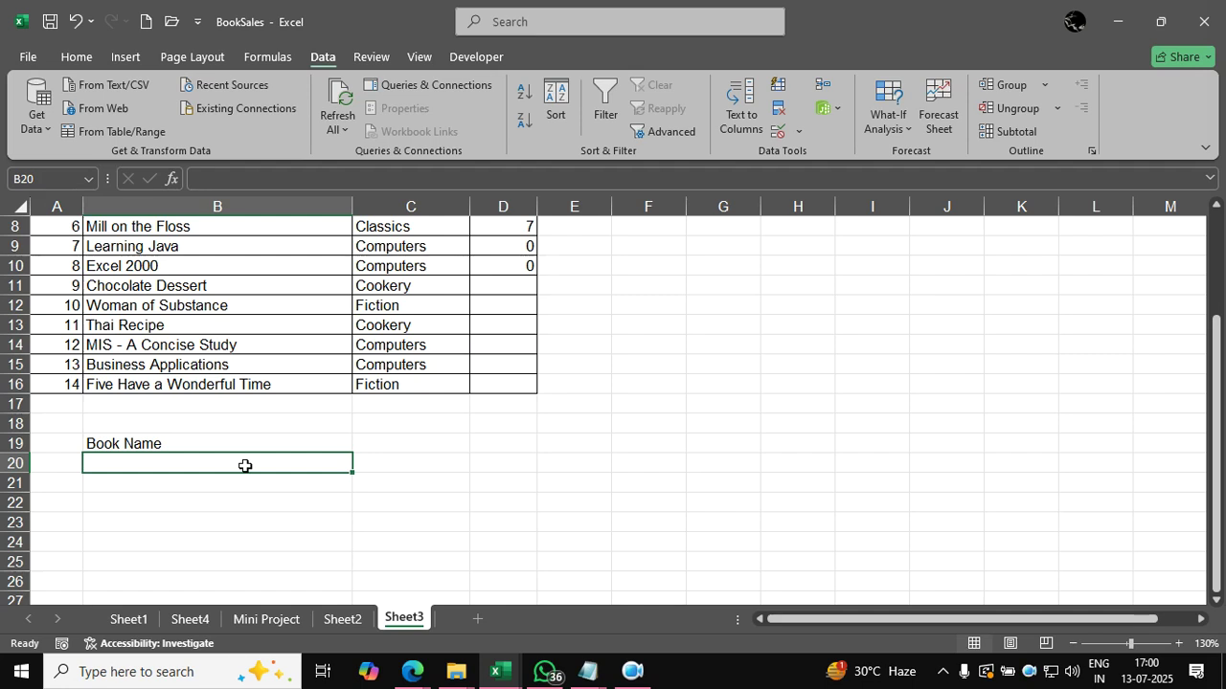
Compare the book list with cell B20, enter the unlisted title "let us c" there, and clear it.
scroll(254, 462, "up", 2)
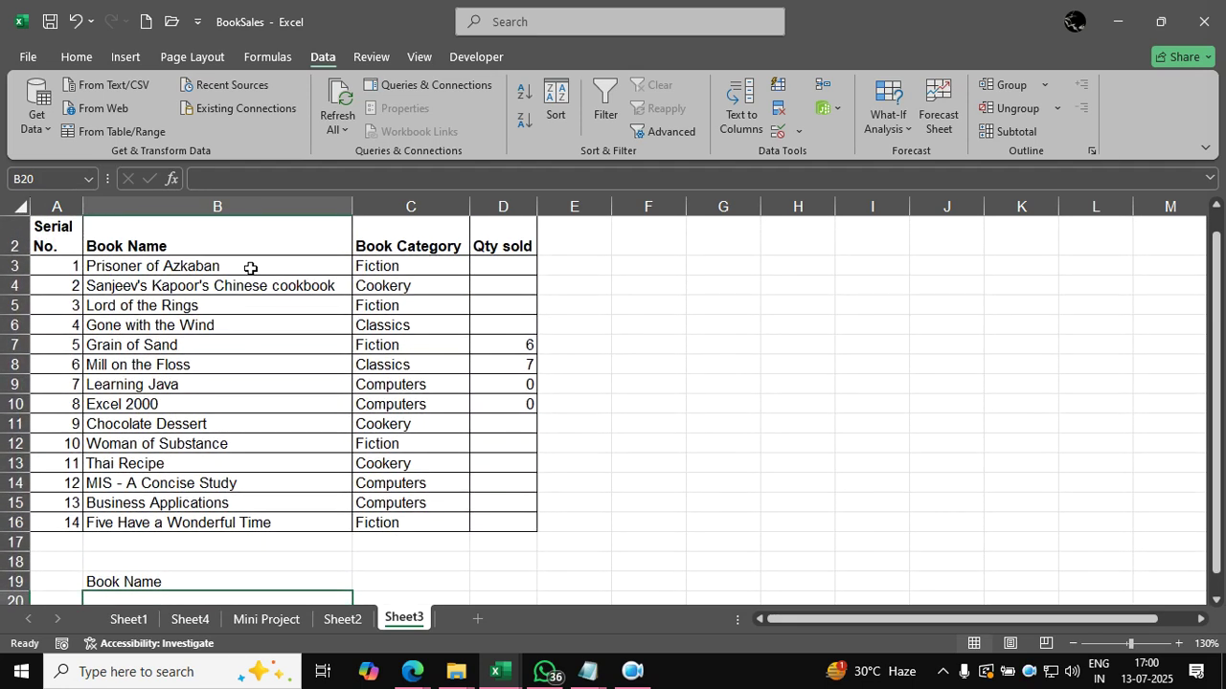
scroll(240, 525, "down", 1)
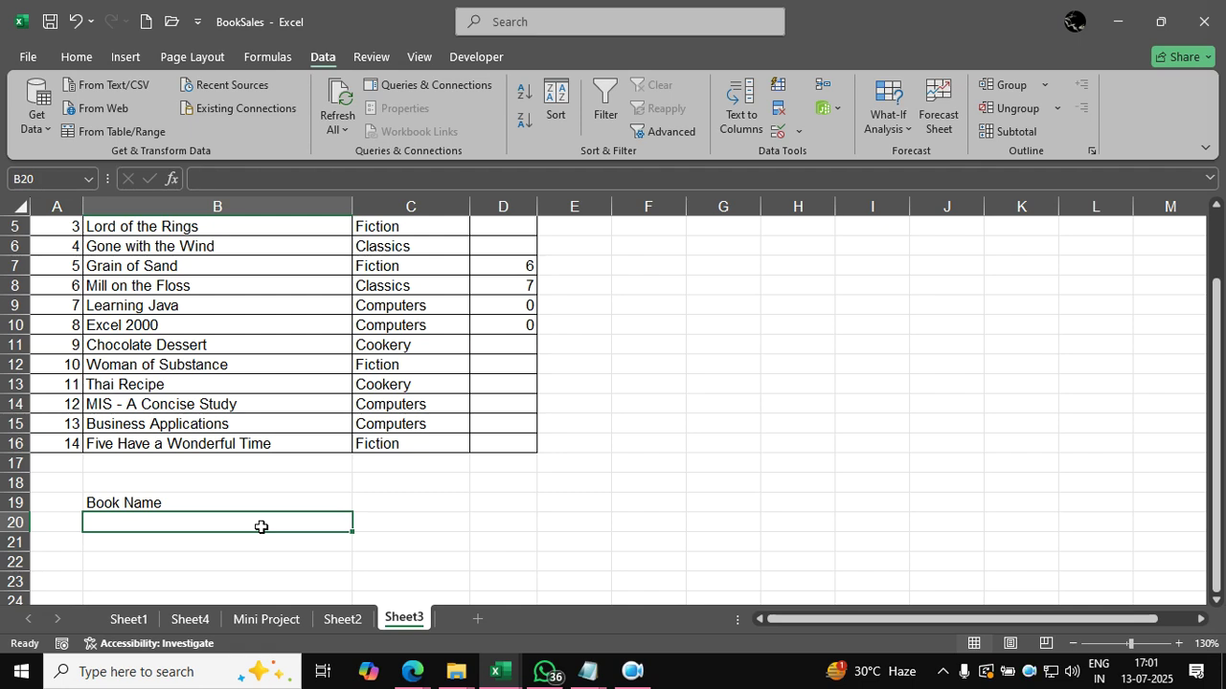
scroll(261, 527, "down", 1)
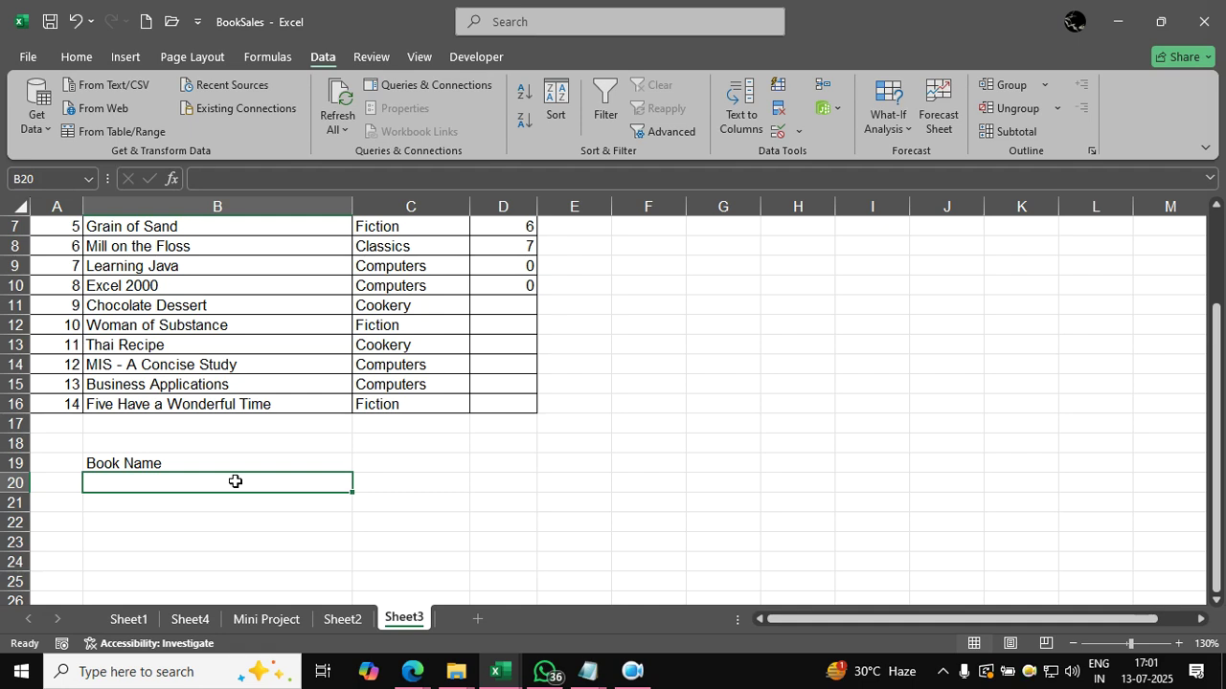
scroll(234, 481, "up", 2)
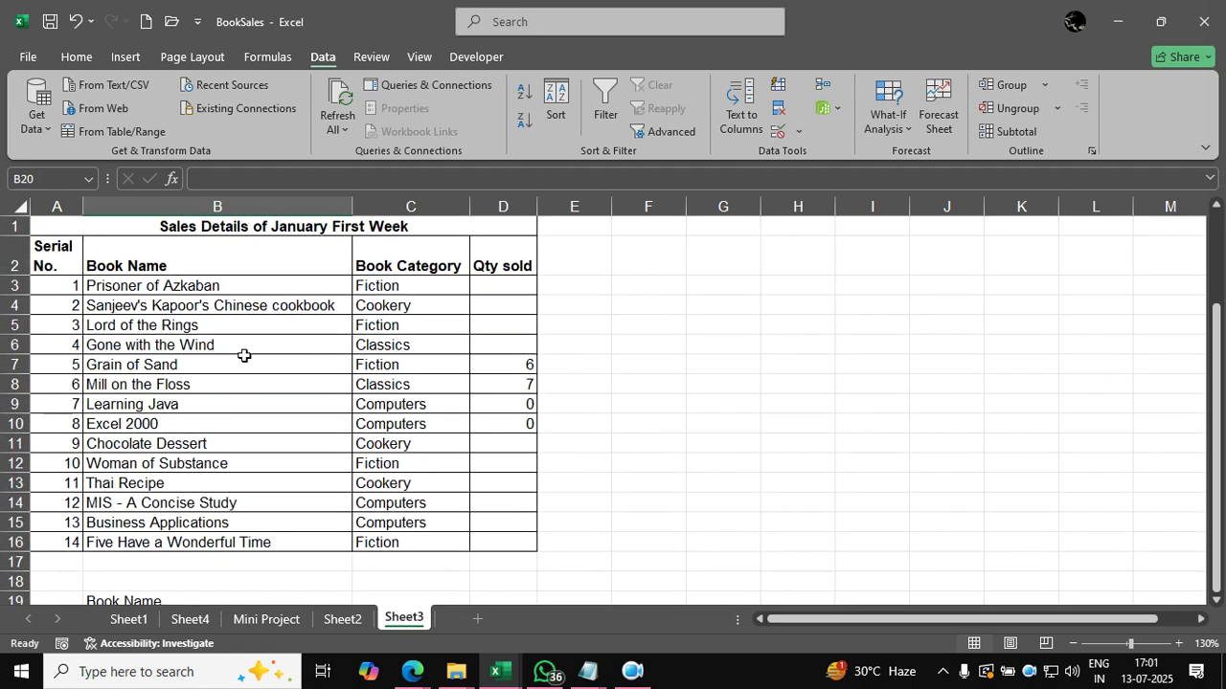
scroll(234, 457, "down", 3)
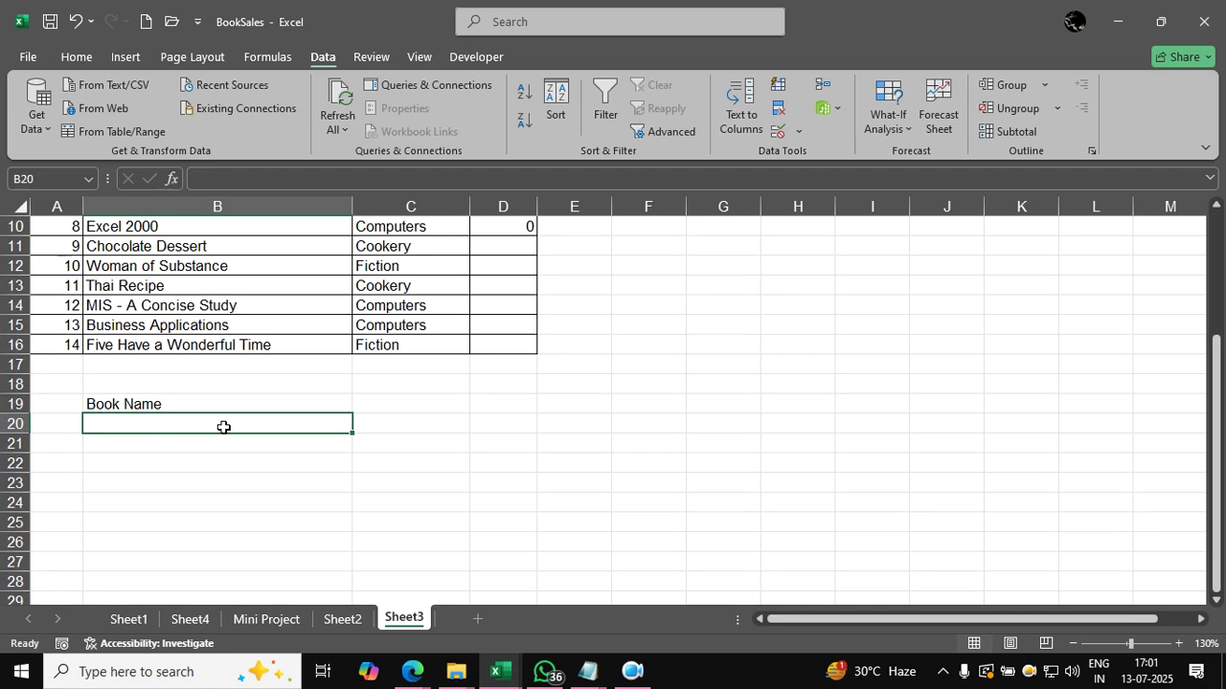
type("let us c")
key("Return")
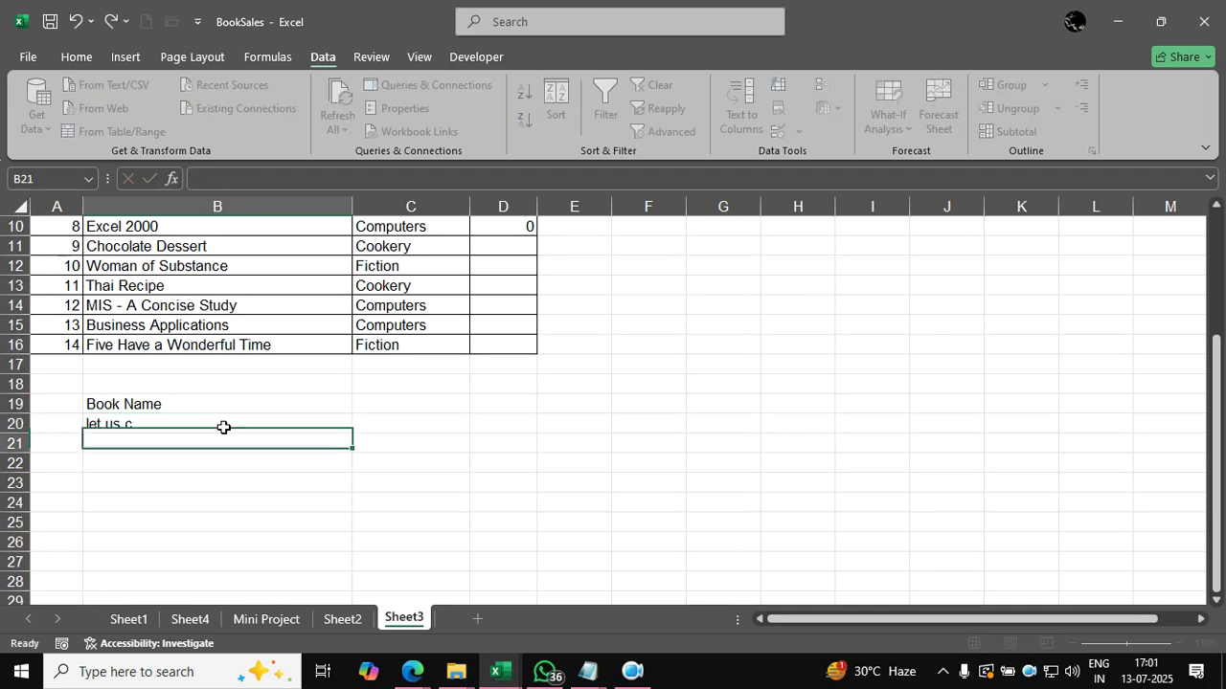
left_click(192, 419)
key("Delete")
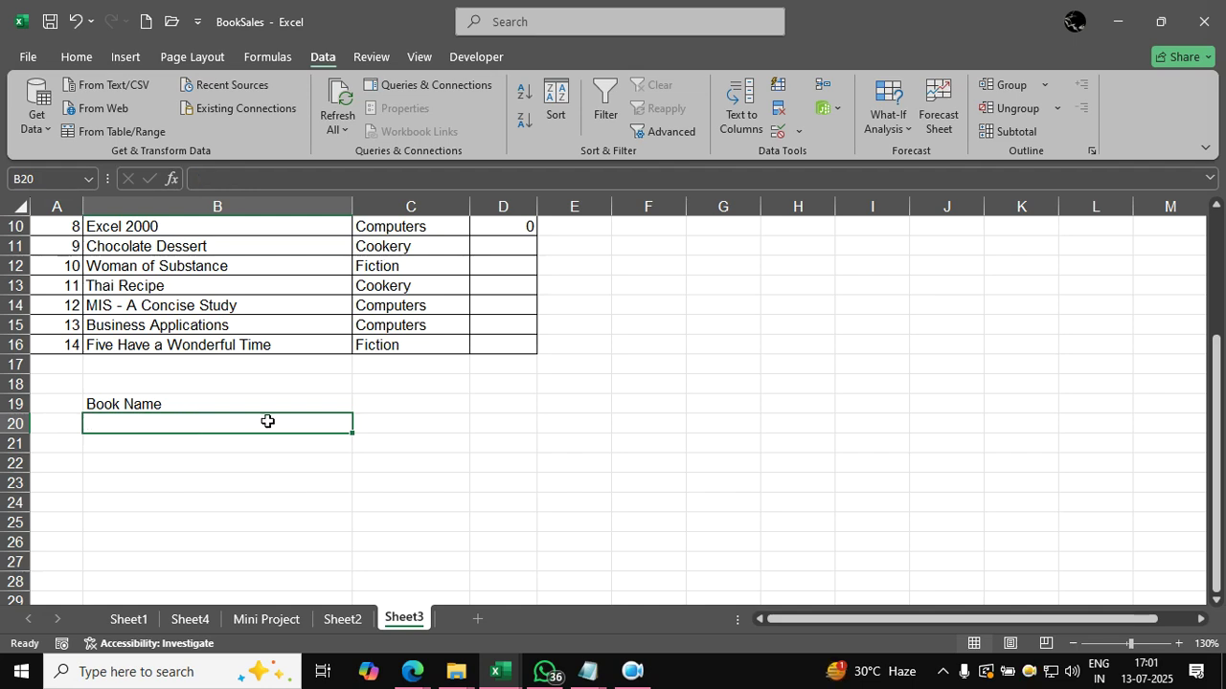
key("alt")
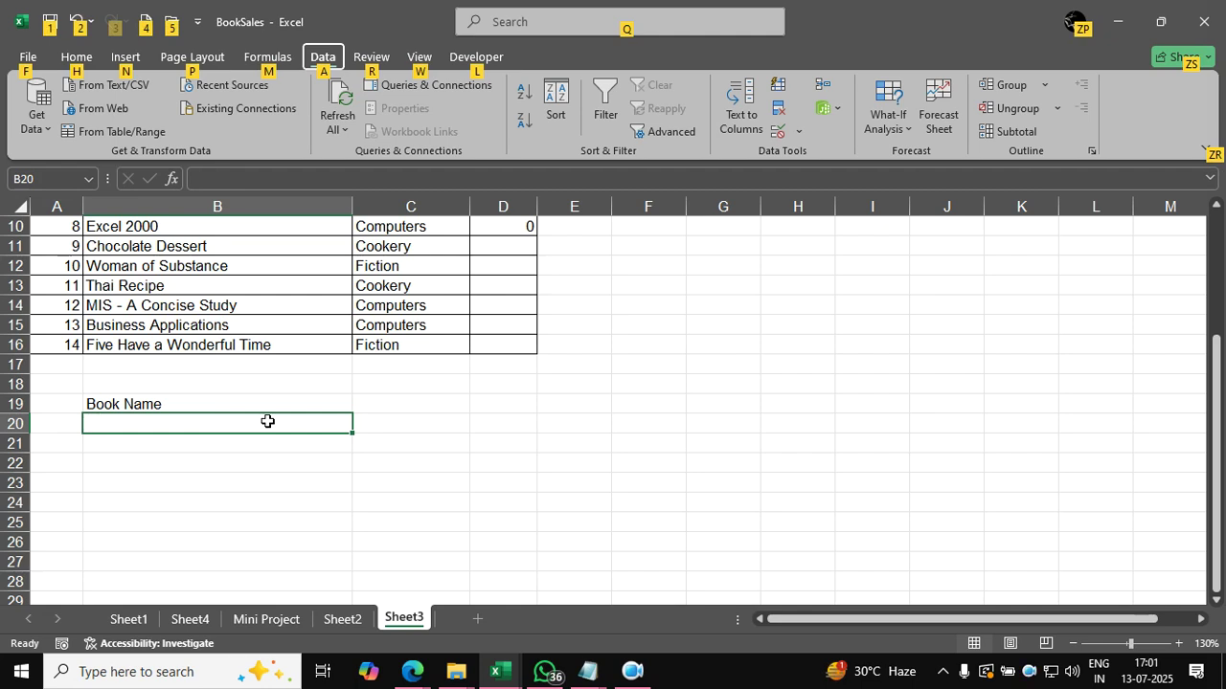
key("n")
key("v")
key("Escape")
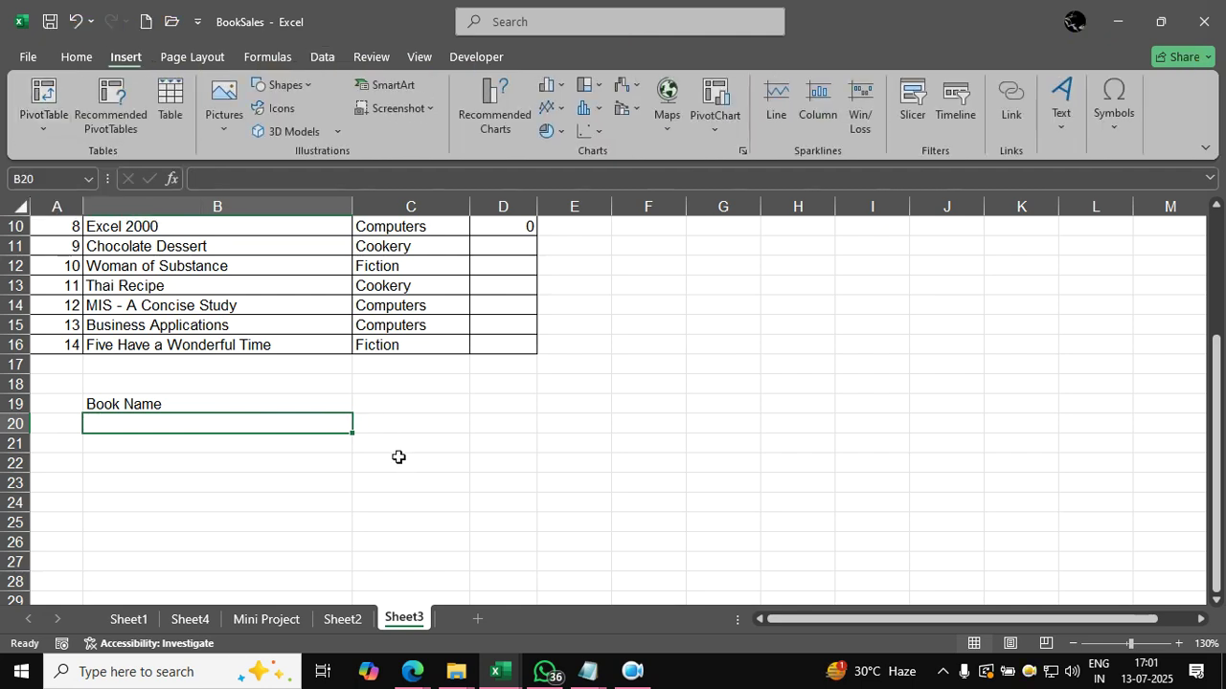
type("a")
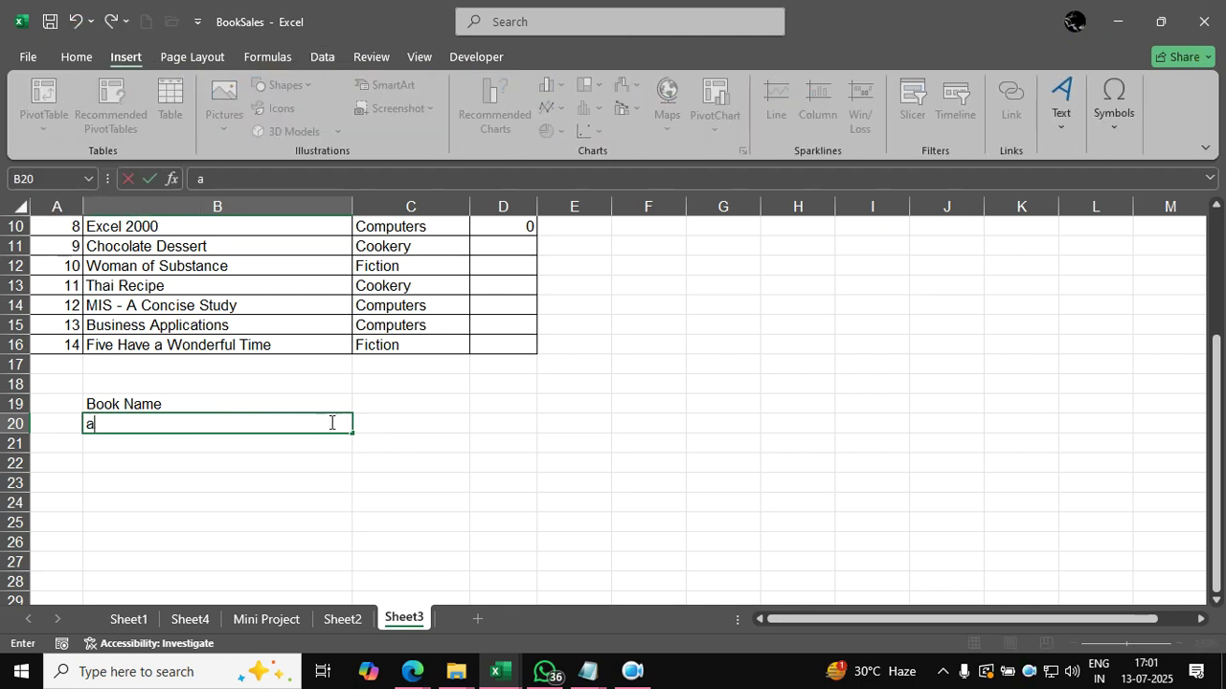
left_click(372, 481)
left_click(295, 423)
key("Delete")
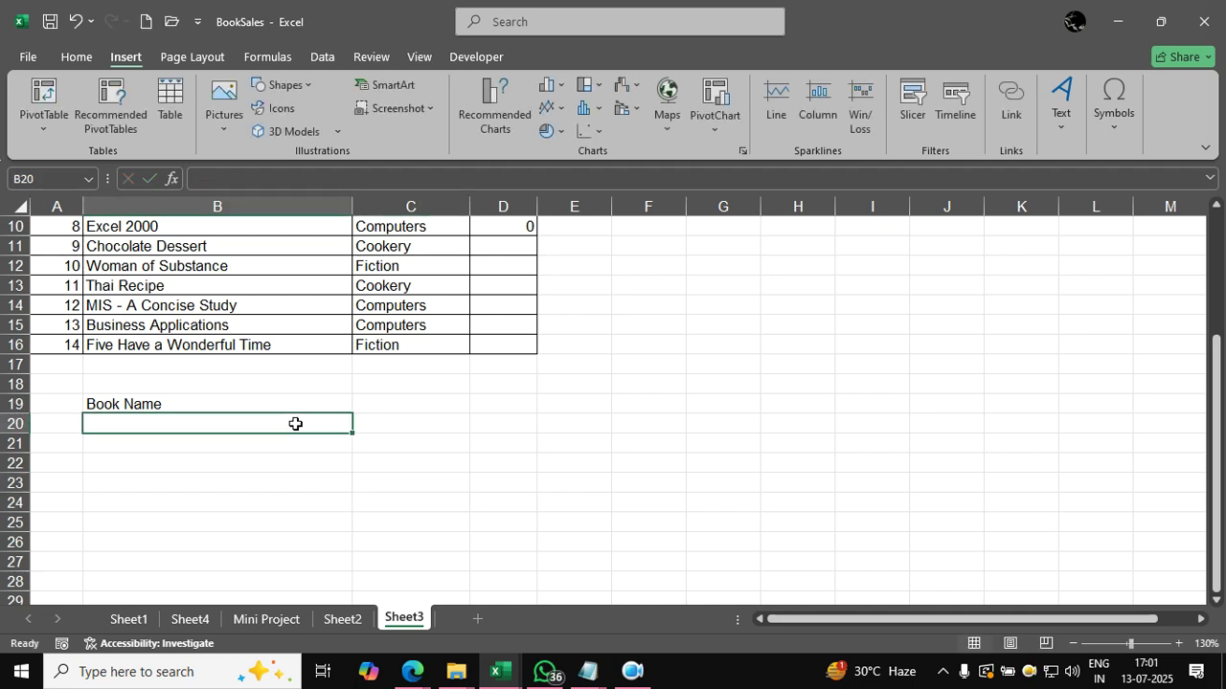
Open Data Validation for cell B20 below the Book Name label and allow only List entries.
left_click(369, 466)
left_click(315, 425)
key("alt")
key("a")
key("v")
key("v")
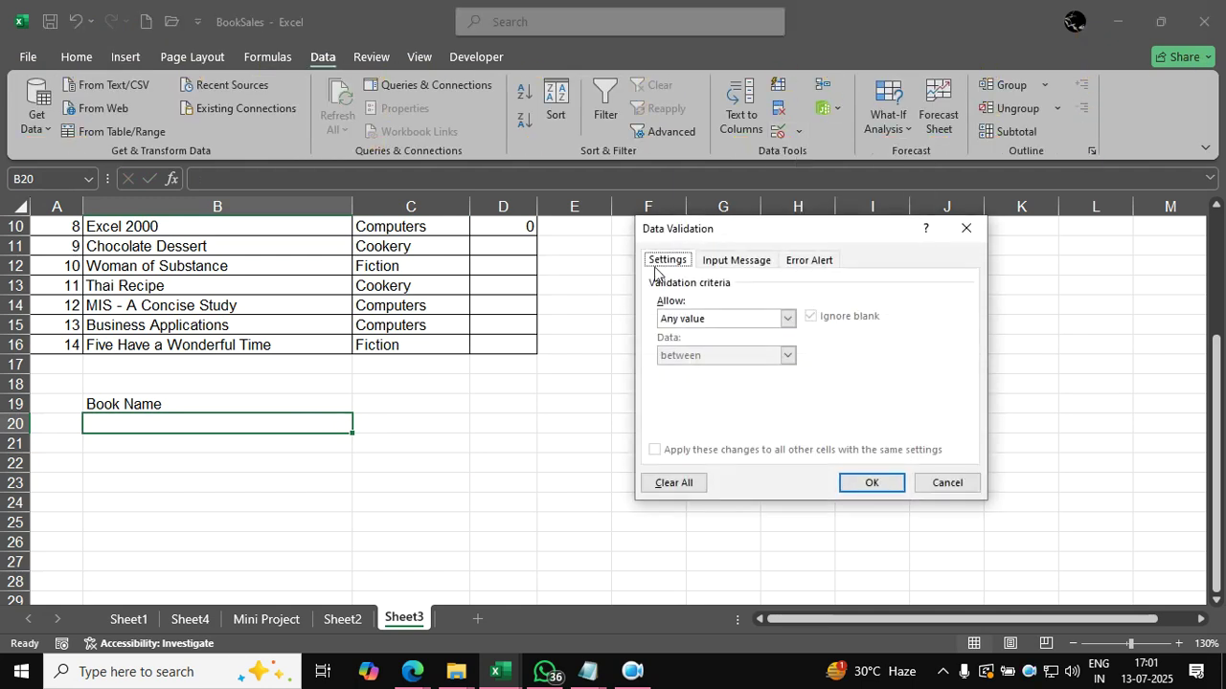
left_click(699, 322)
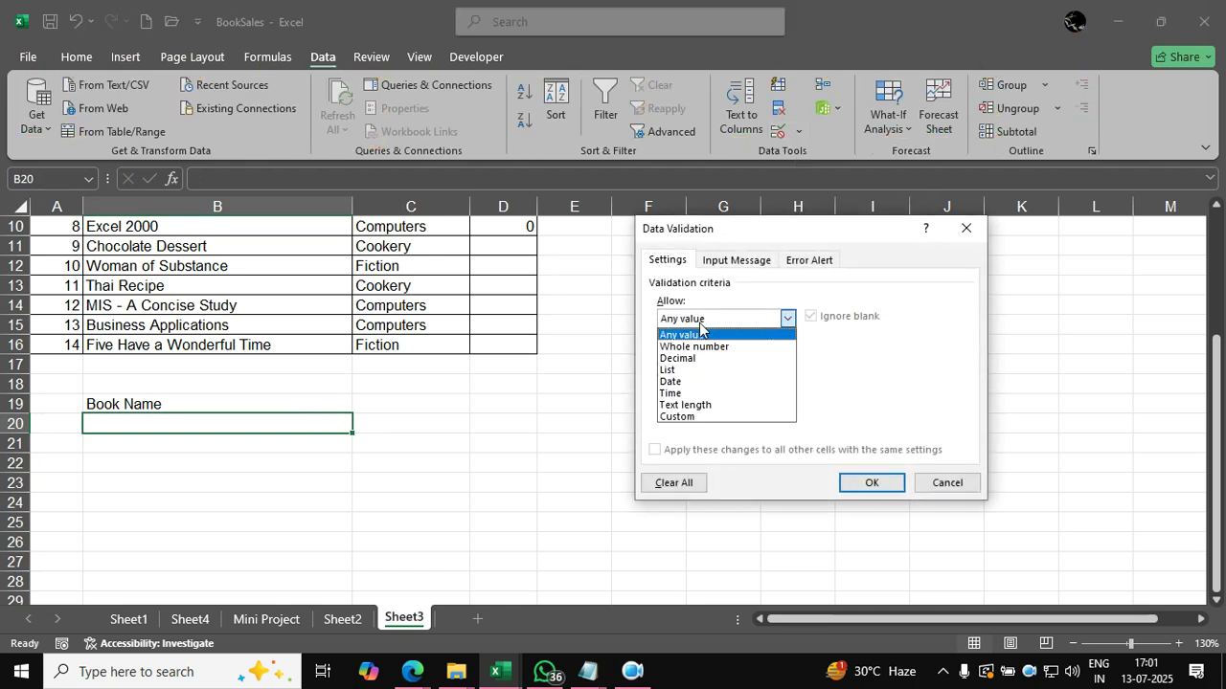
left_click(684, 372)
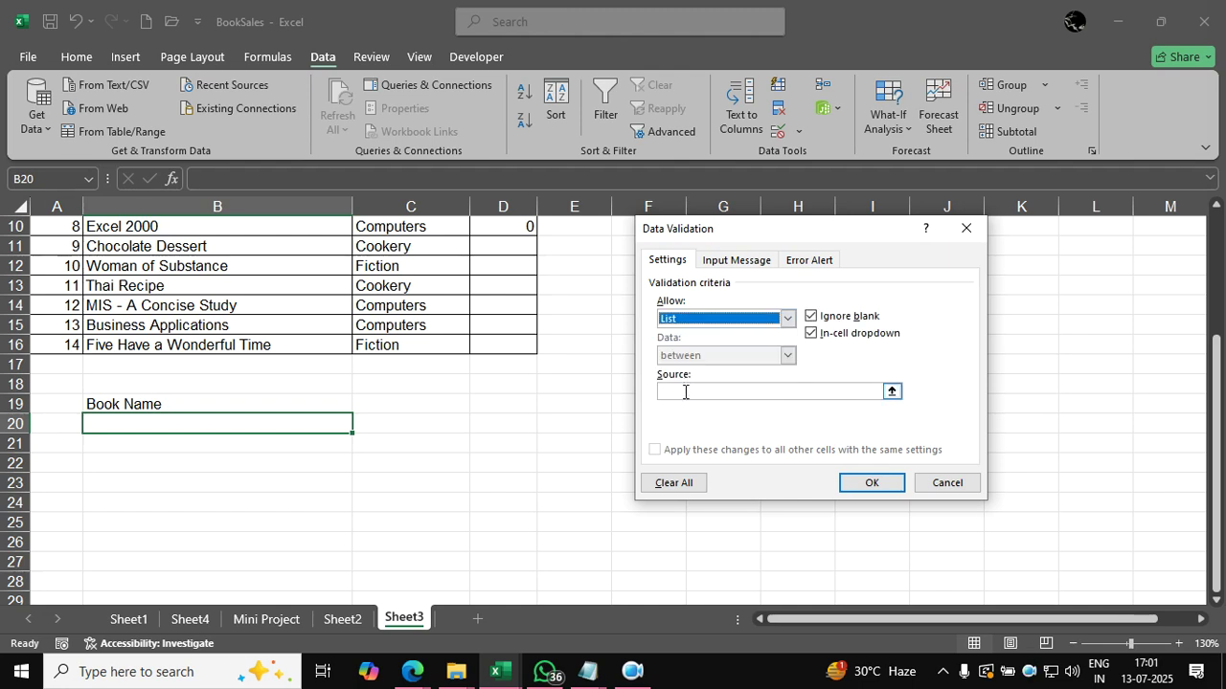
Set the list source to the book names in =$B$3:$B$16 and apply the validation rule.
left_click(688, 392)
scroll(365, 413, "up", 1)
scroll(365, 413, "up", 3)
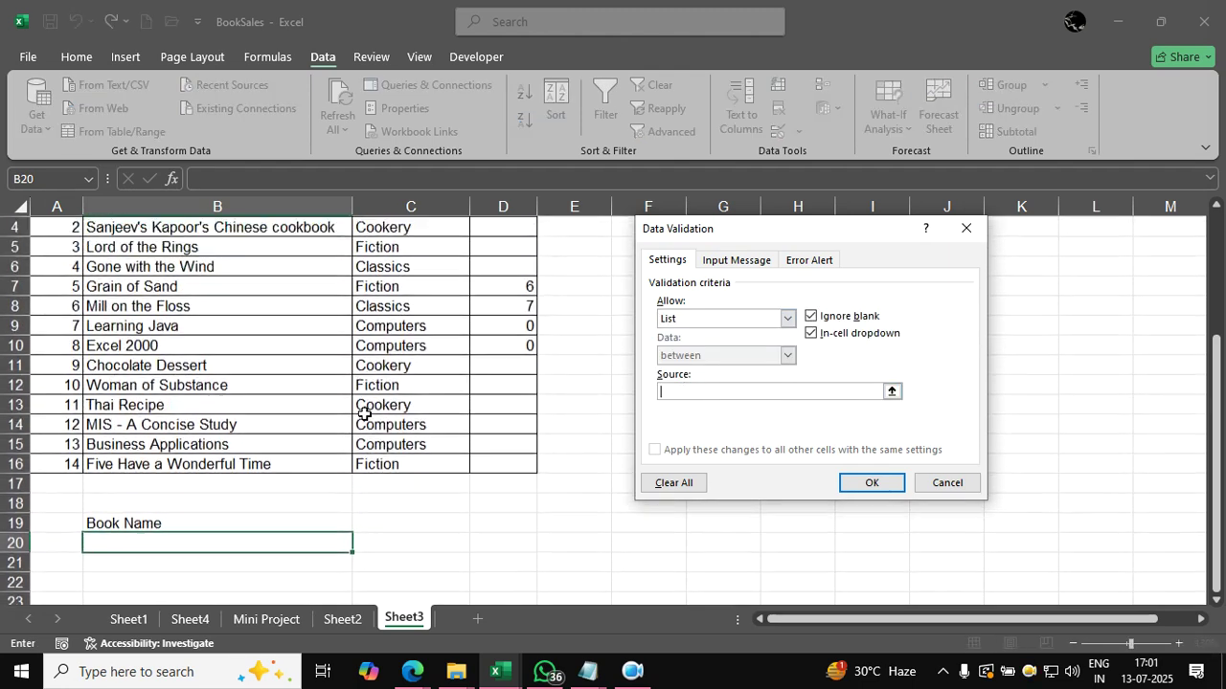
left_click_drag(300, 264, 289, 517)
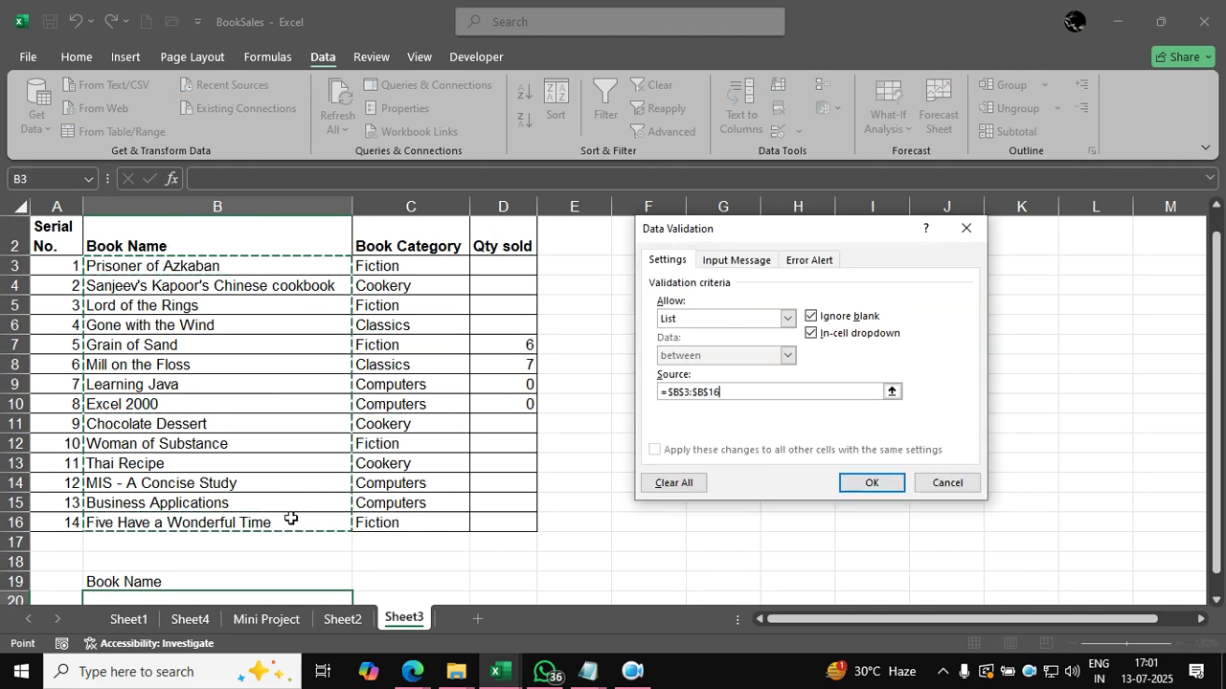
left_click(868, 482)
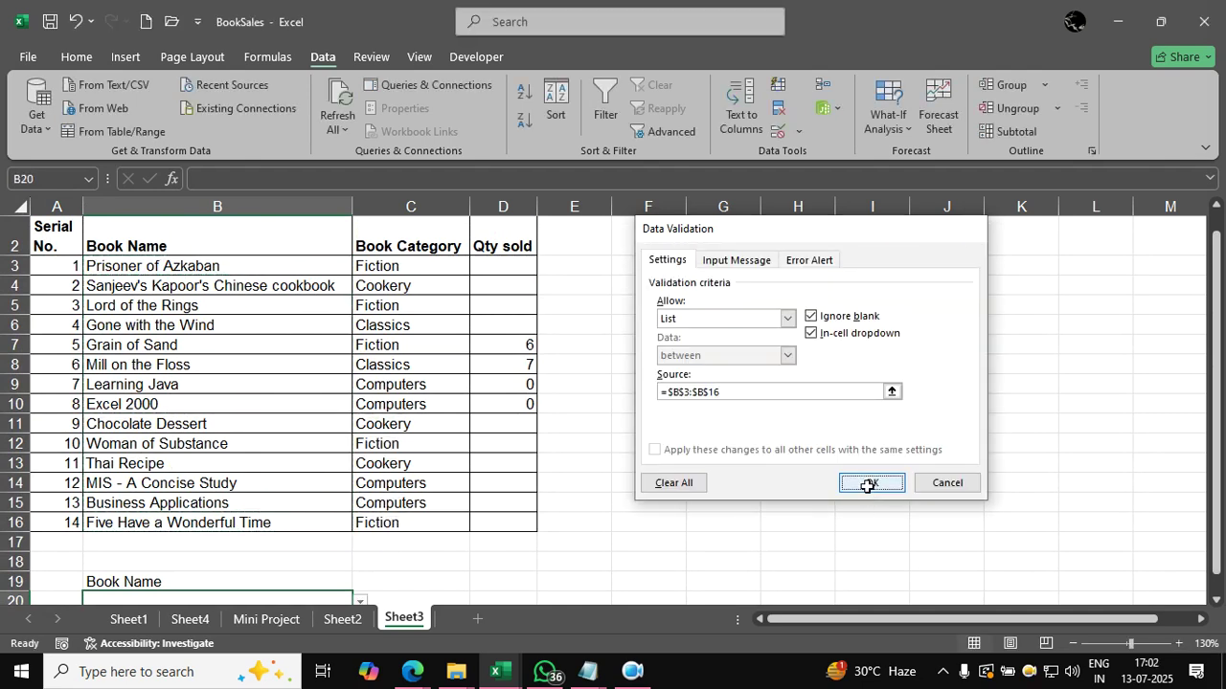
Test the list rule by entering the unlisted title "C programming" in cell B20 and retry the entry.
left_click(623, 542)
scroll(622, 543, "down", 1)
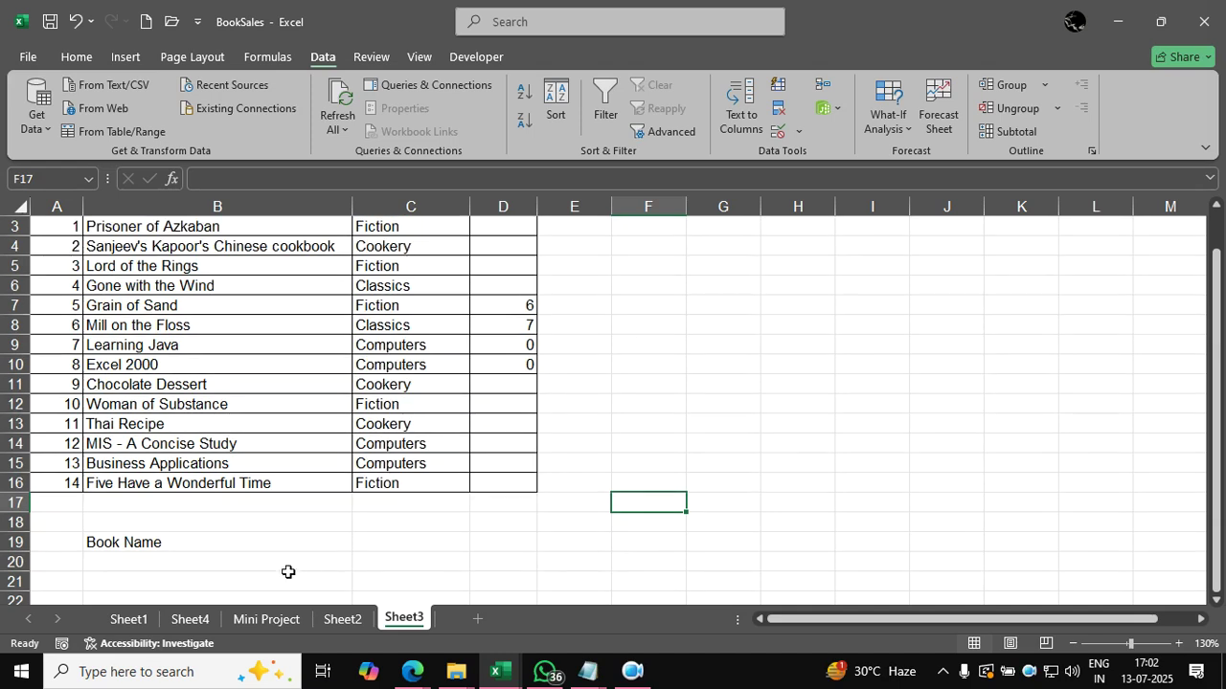
left_click(265, 560)
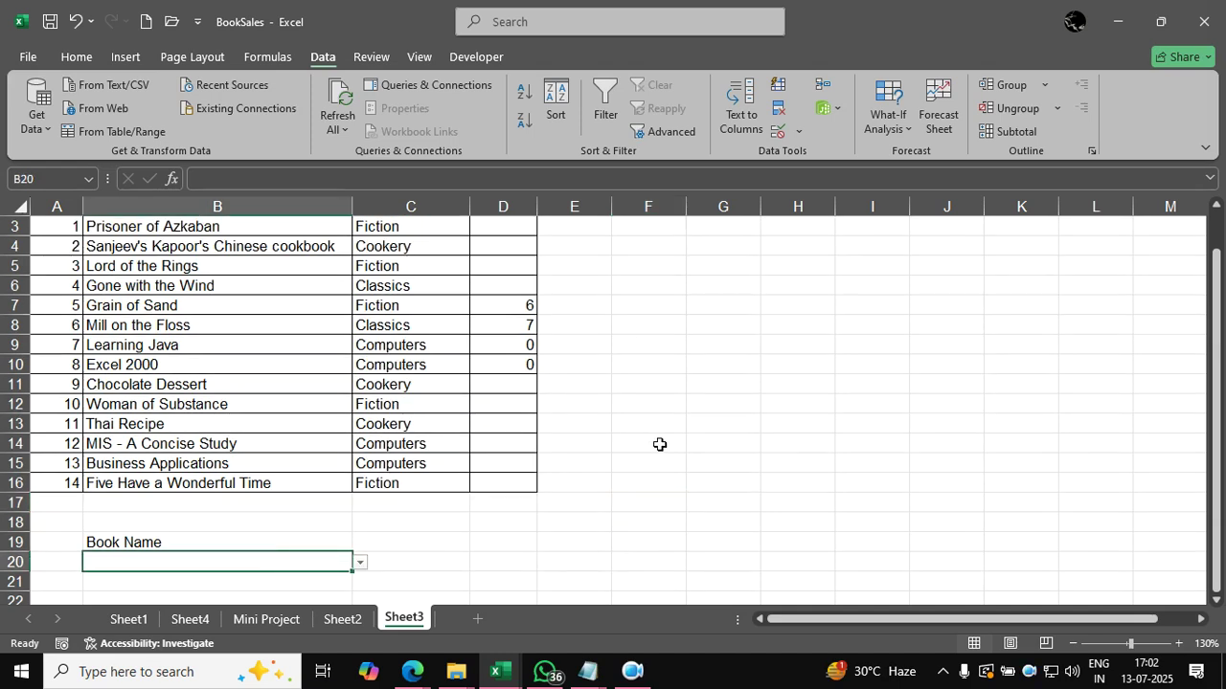
type("C program")
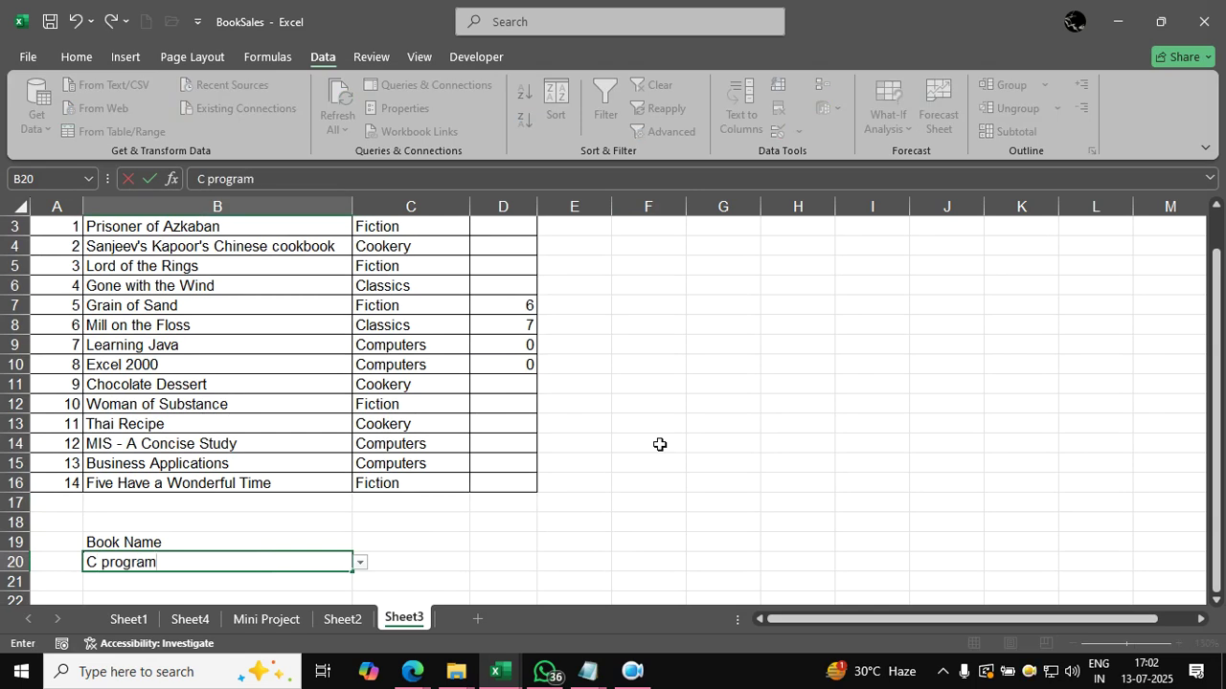
type("ming")
key("Return")
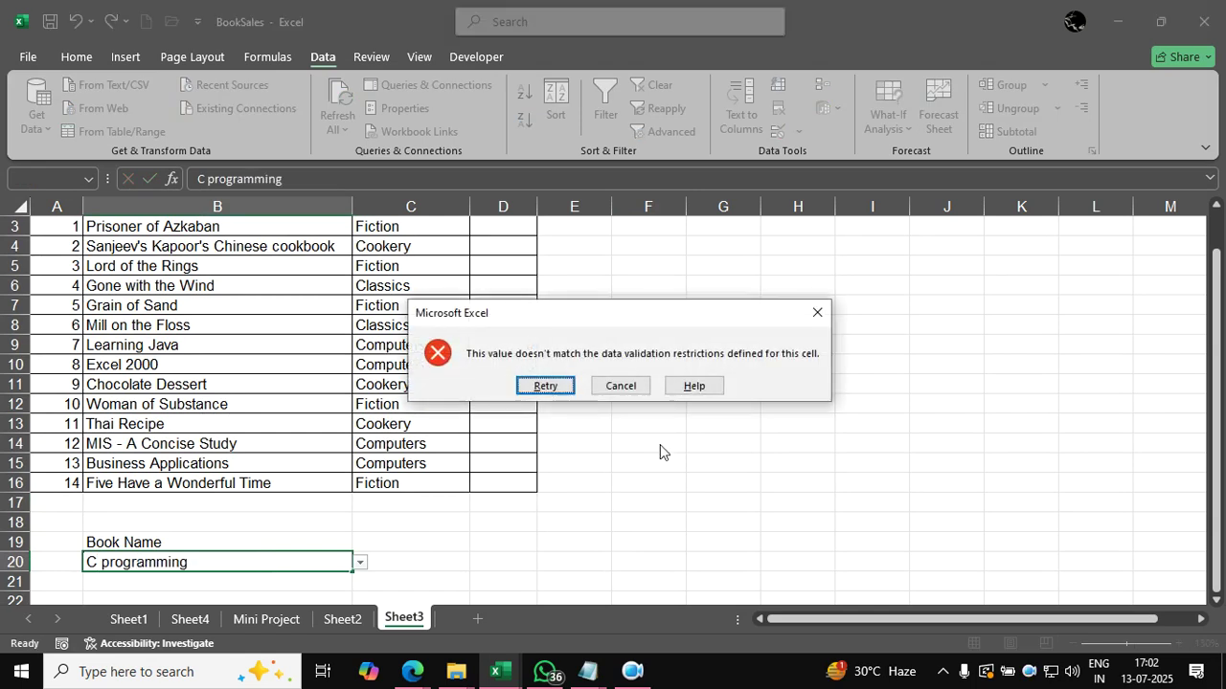
key("Return")
Try the unlisted title "Python" in cell B20 and replace it with the listed title "grain of sand".
type("Pyhto")
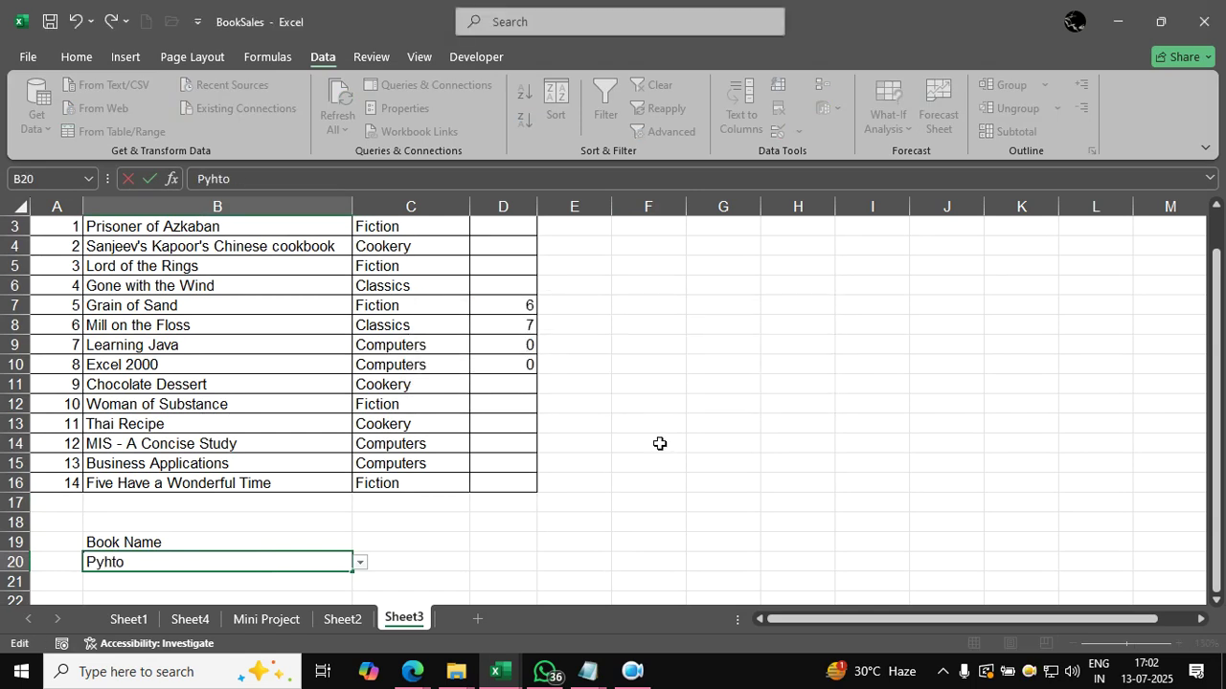
key("BackSpace")
key("BackSpace")
key("BackSpace")
type("thon")
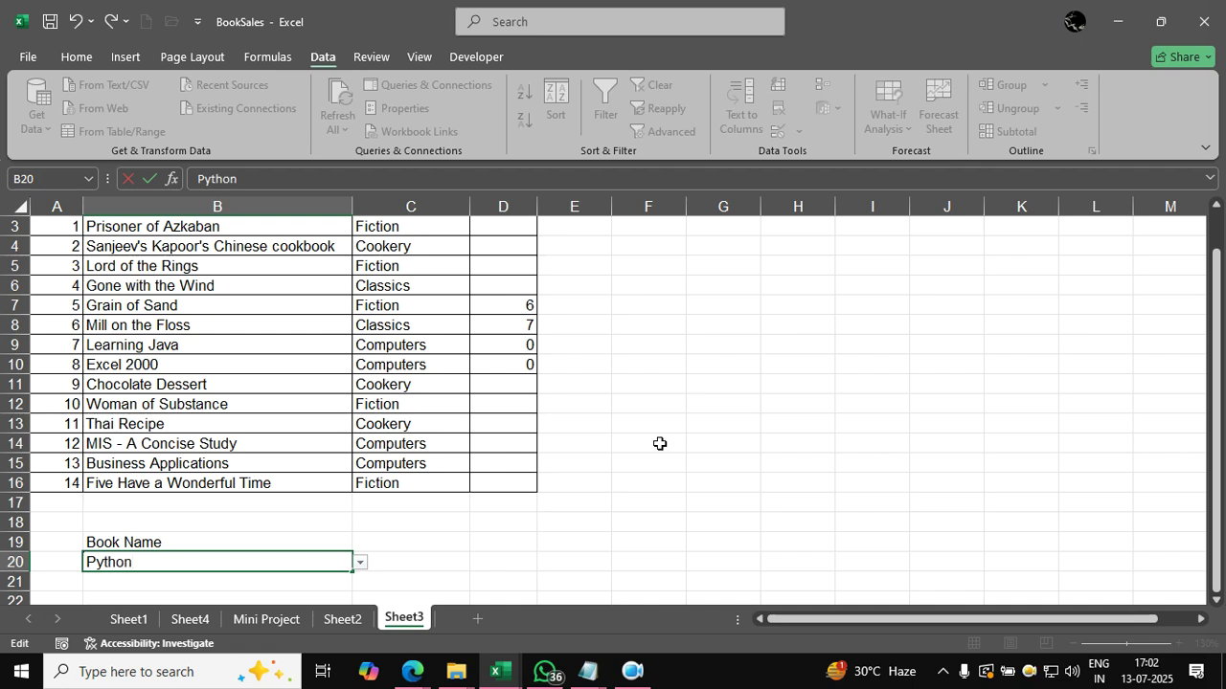
key("Return")
key("Return")
type("grain of sand")
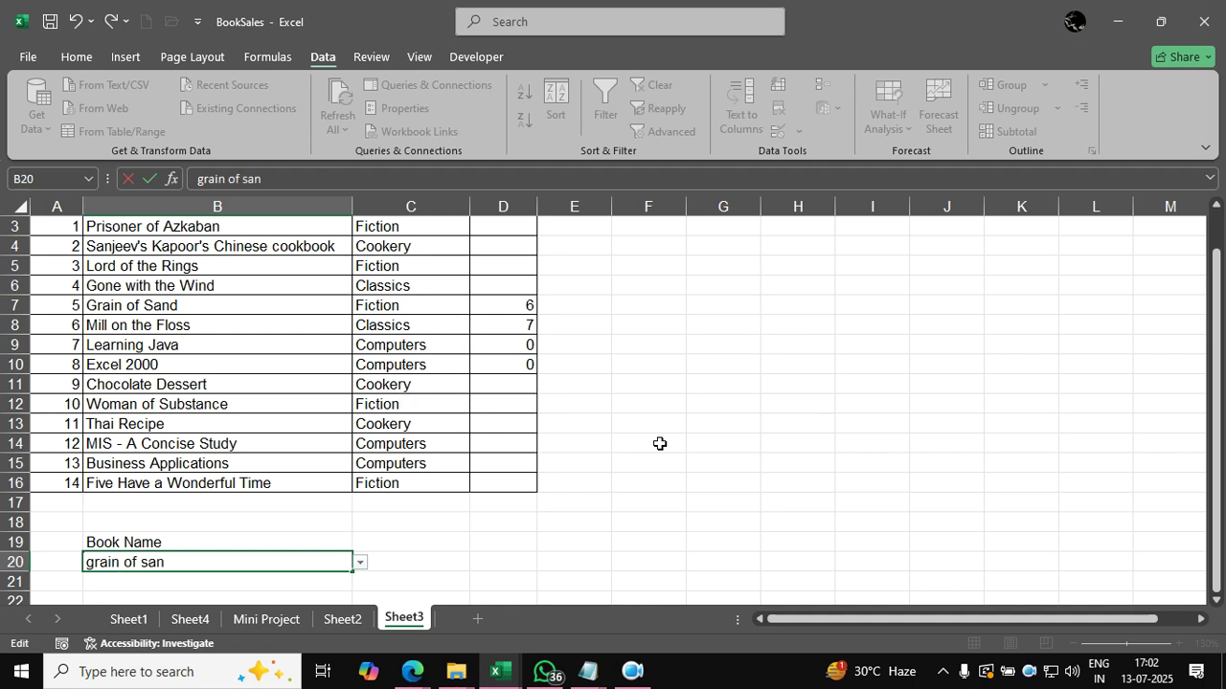
key("Return")
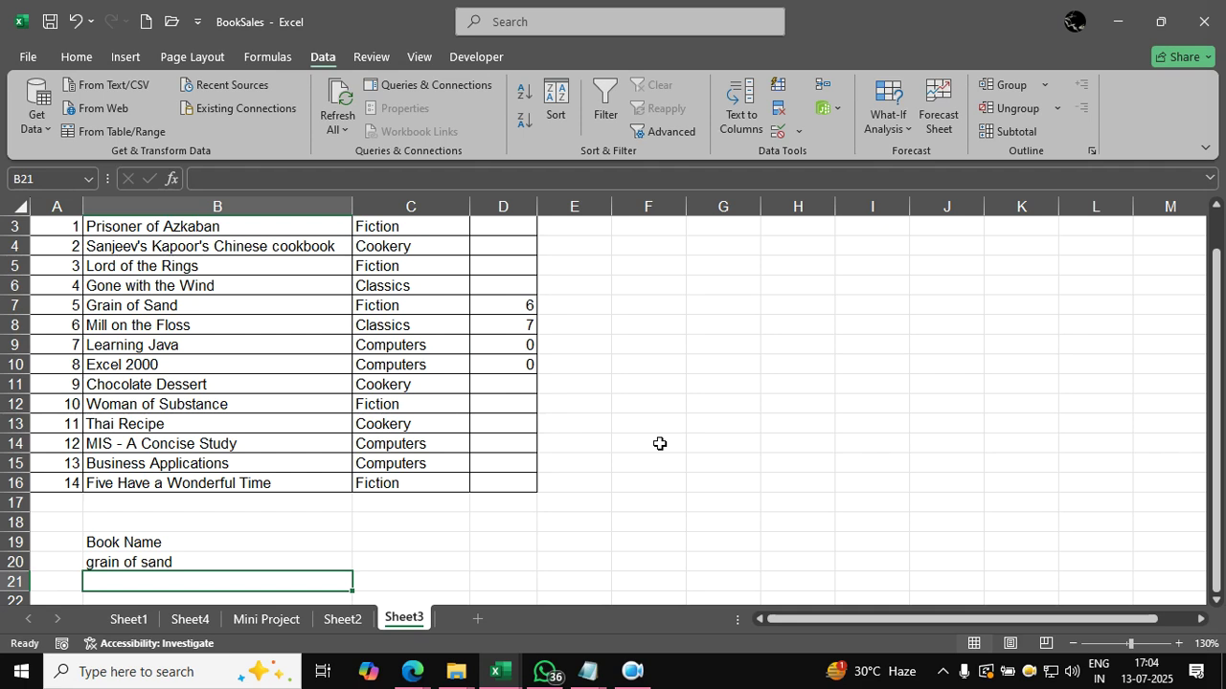
Close the BookSales workbook and answer its closing prompt.
left_click(1199, 22)
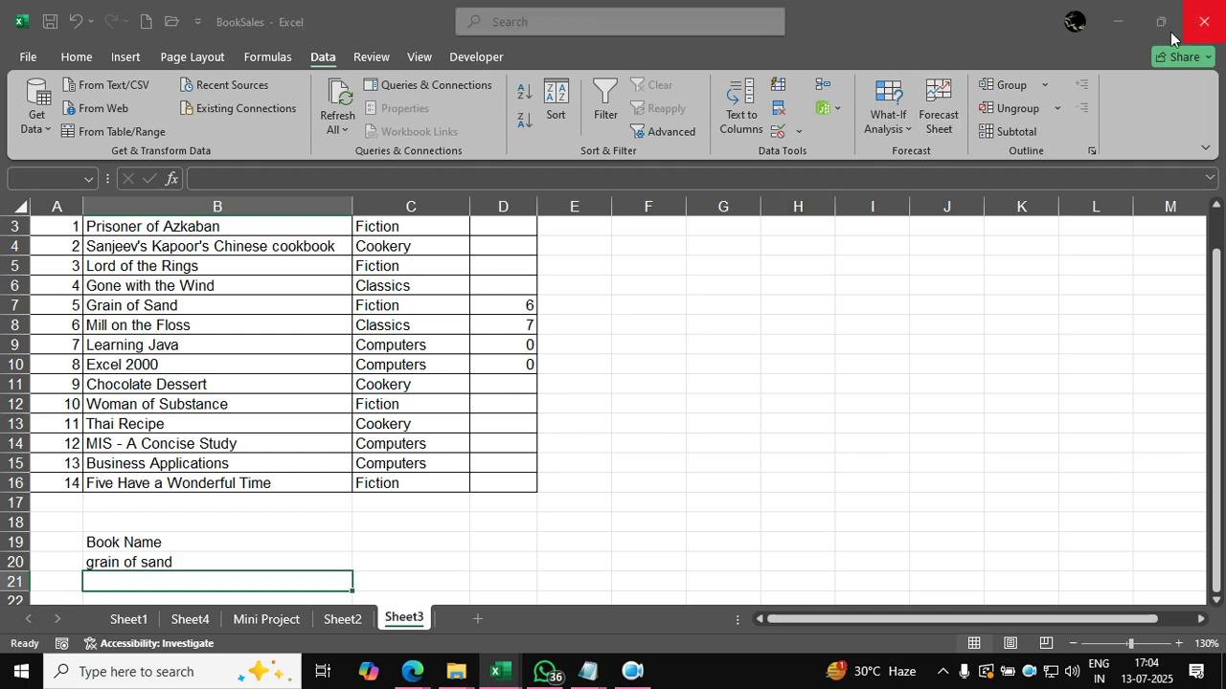
left_click(739, 476)
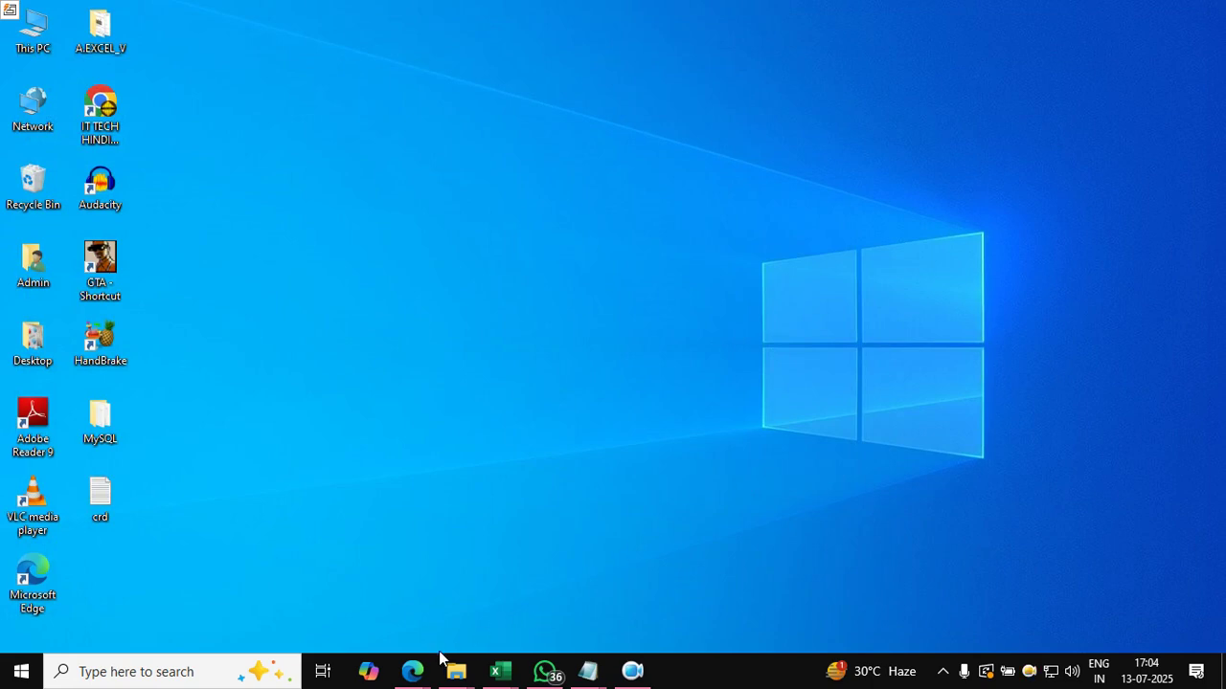
left_click(545, 670)
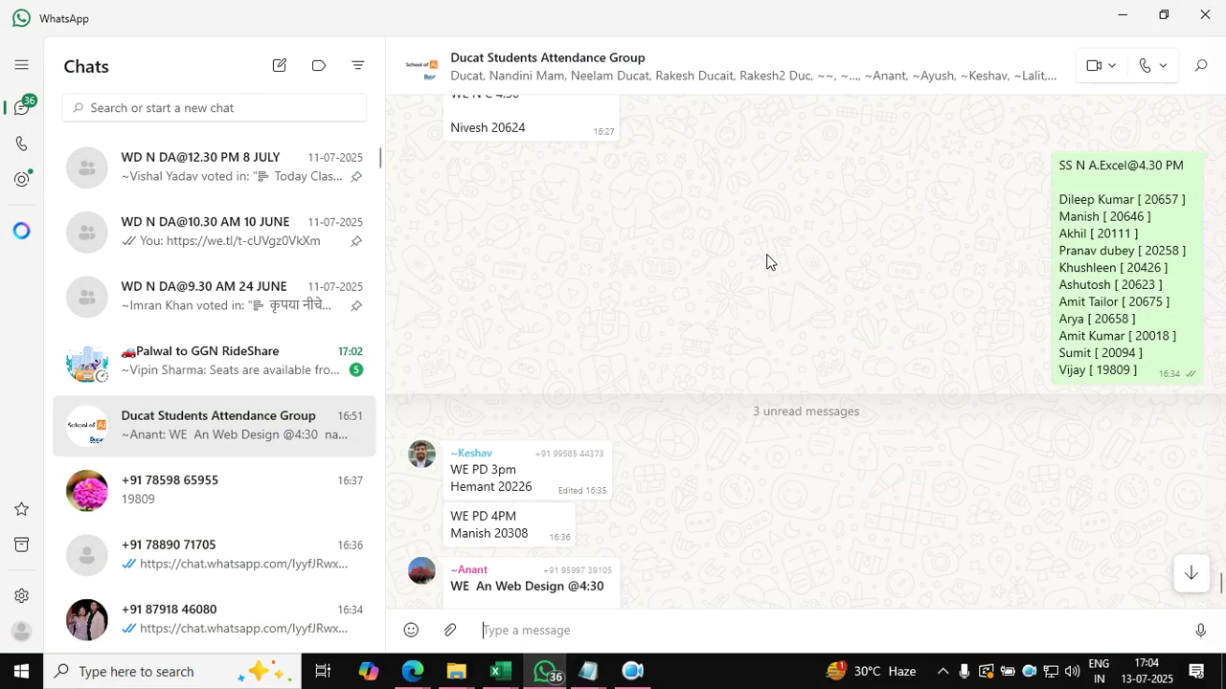
left_click(1122, 17)
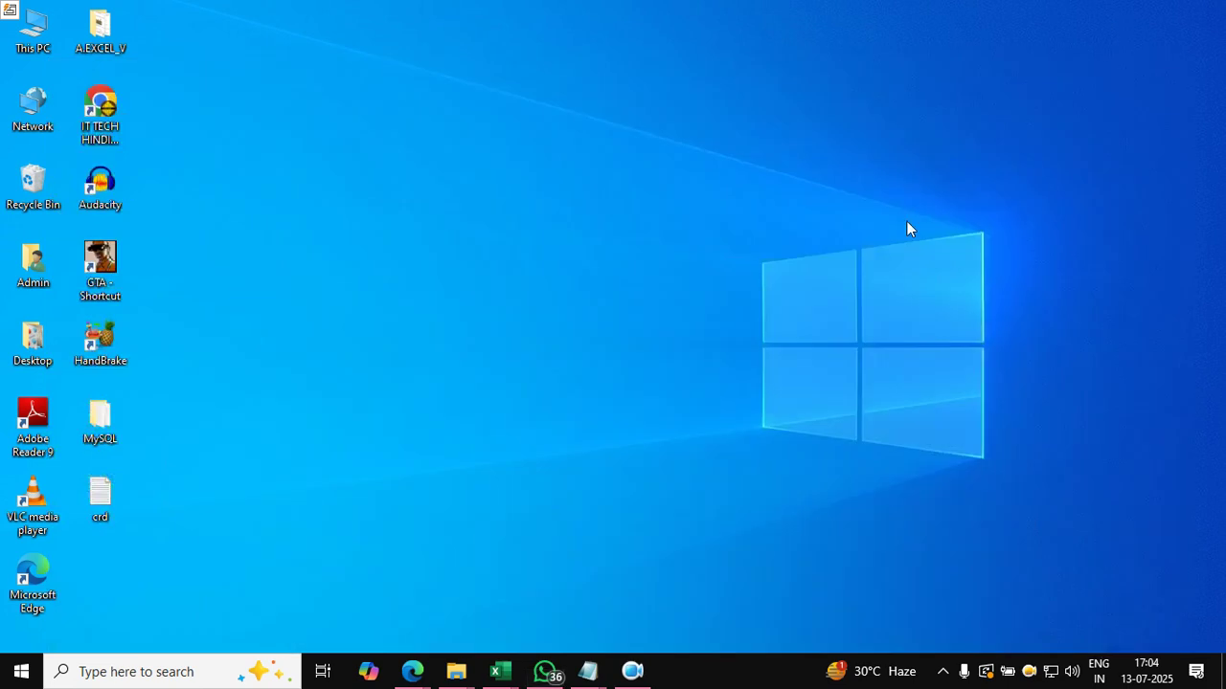
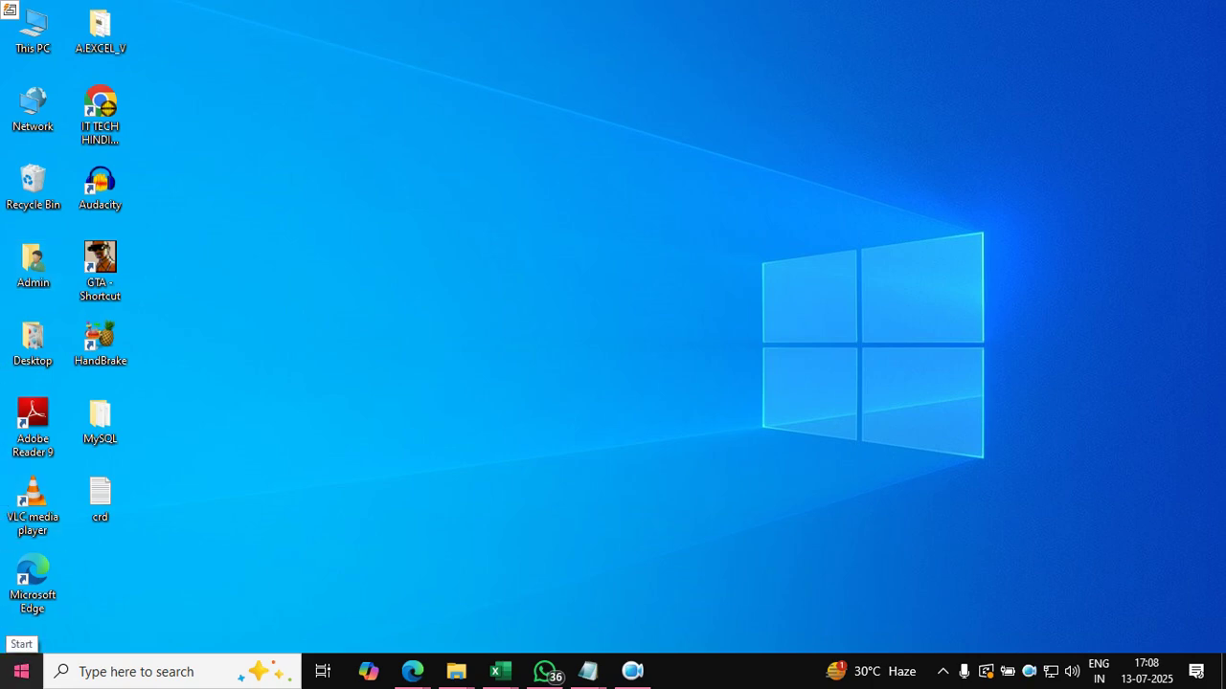
mouse_move(413, 671)
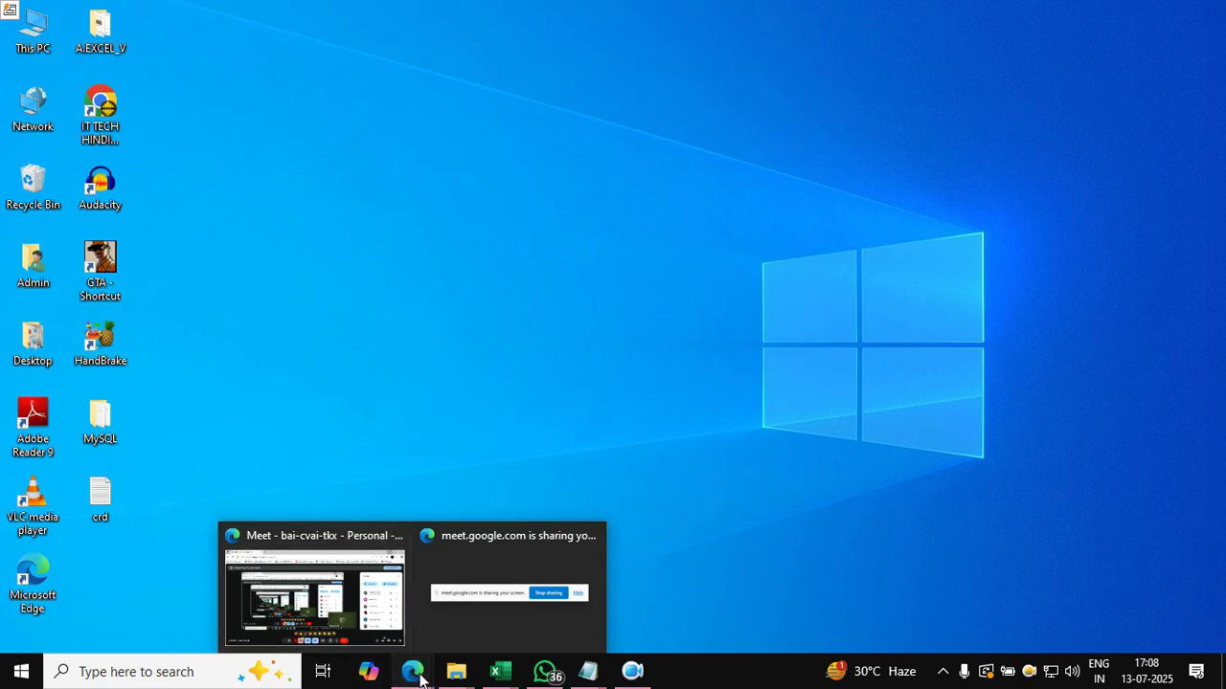
left_click(375, 588)
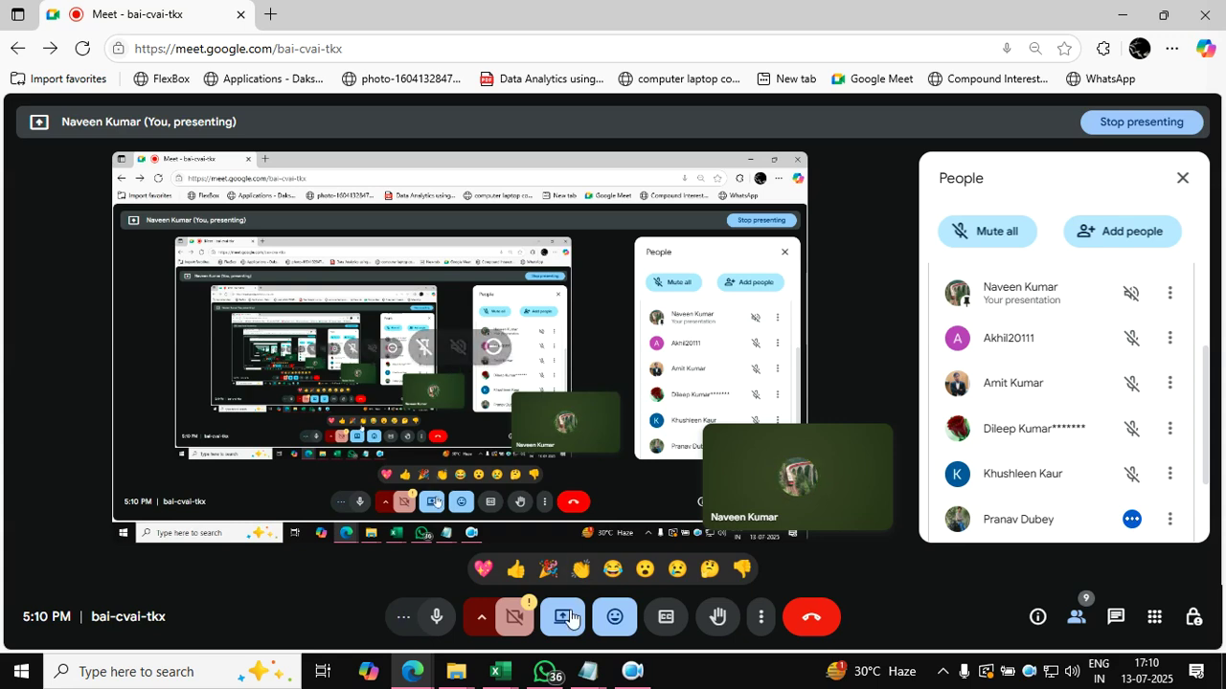
Switch from the browser meeting to the SalaryDetails workbook in Excel.
left_click(498, 671)
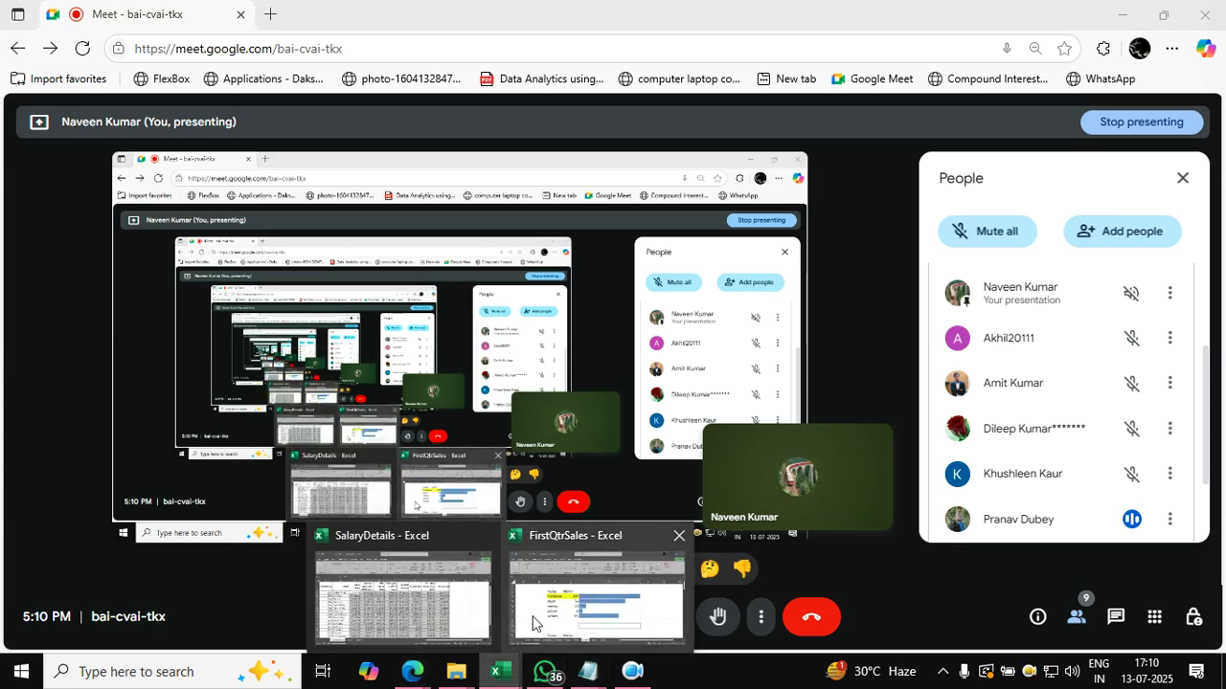
mouse_move(533, 624)
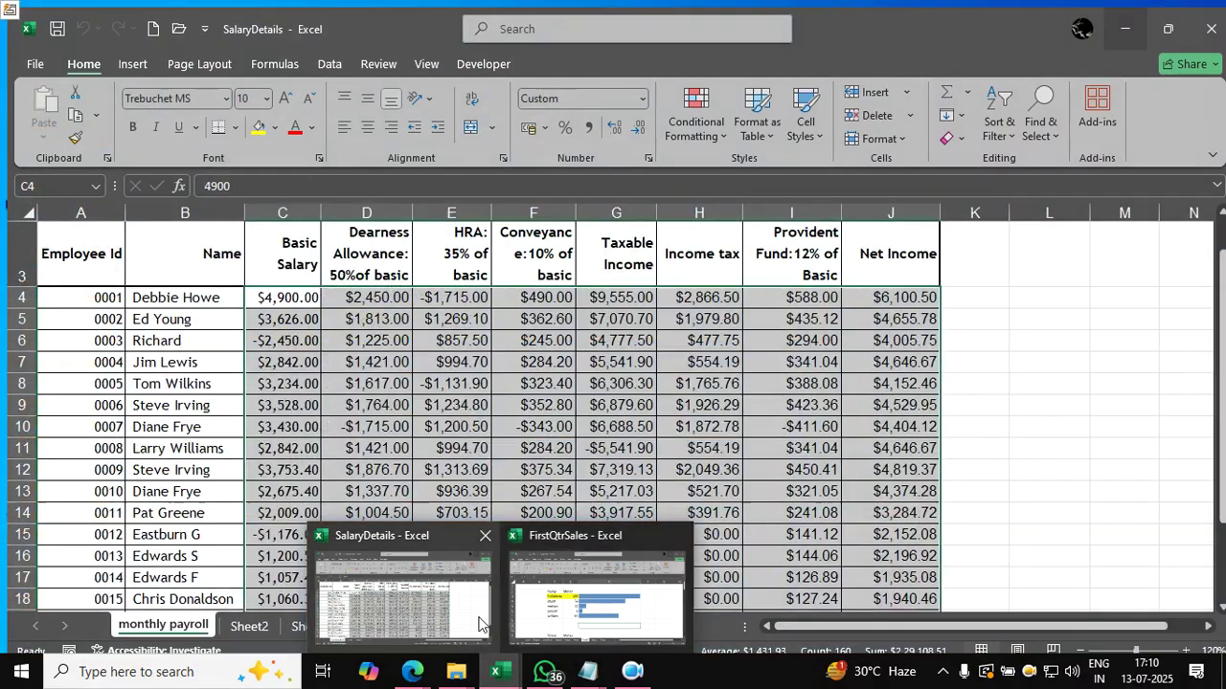
left_click(450, 603)
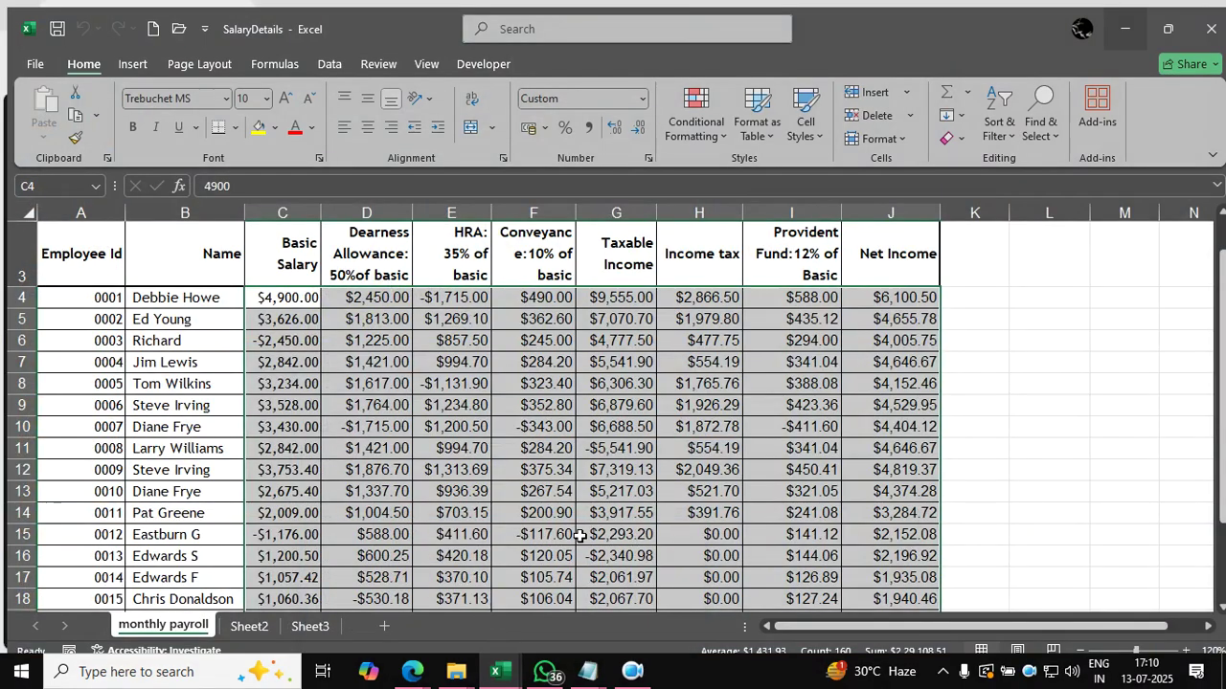
mouse_move(511, 672)
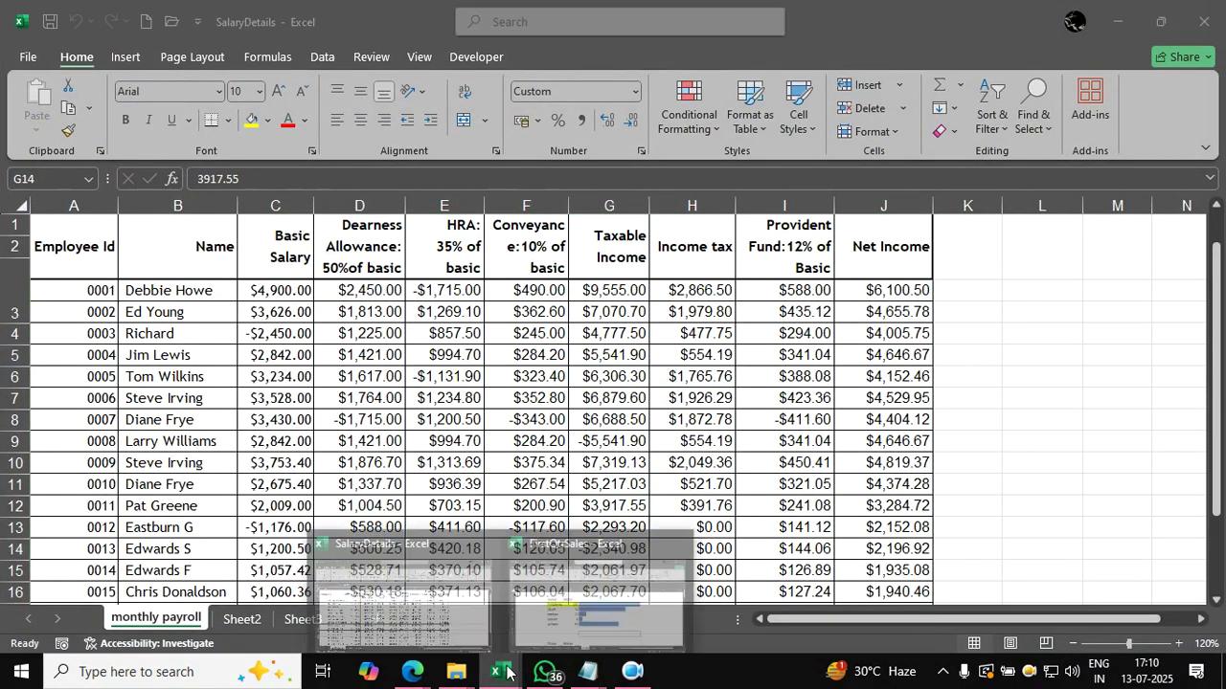
left_click(453, 619)
Examine the rows and columns of the payroll table on the monthly payroll sheet and the empty cells around it.
scroll(810, 487, "down", 7)
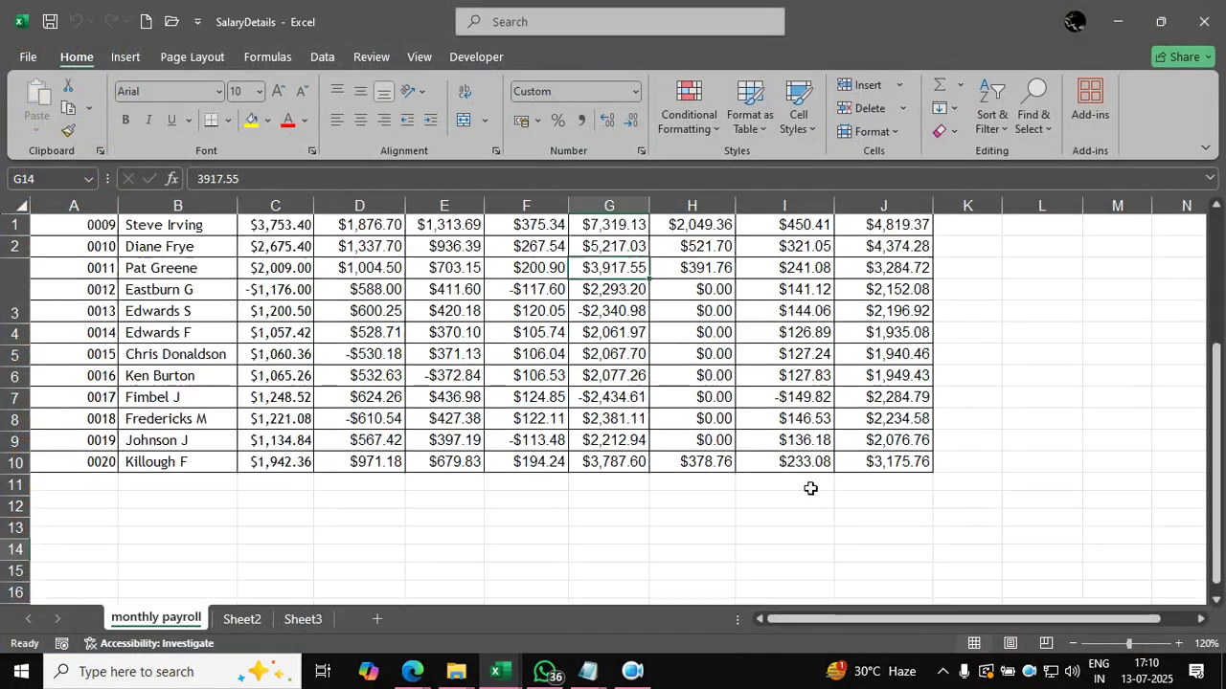
left_click_drag(266, 339, 261, 494)
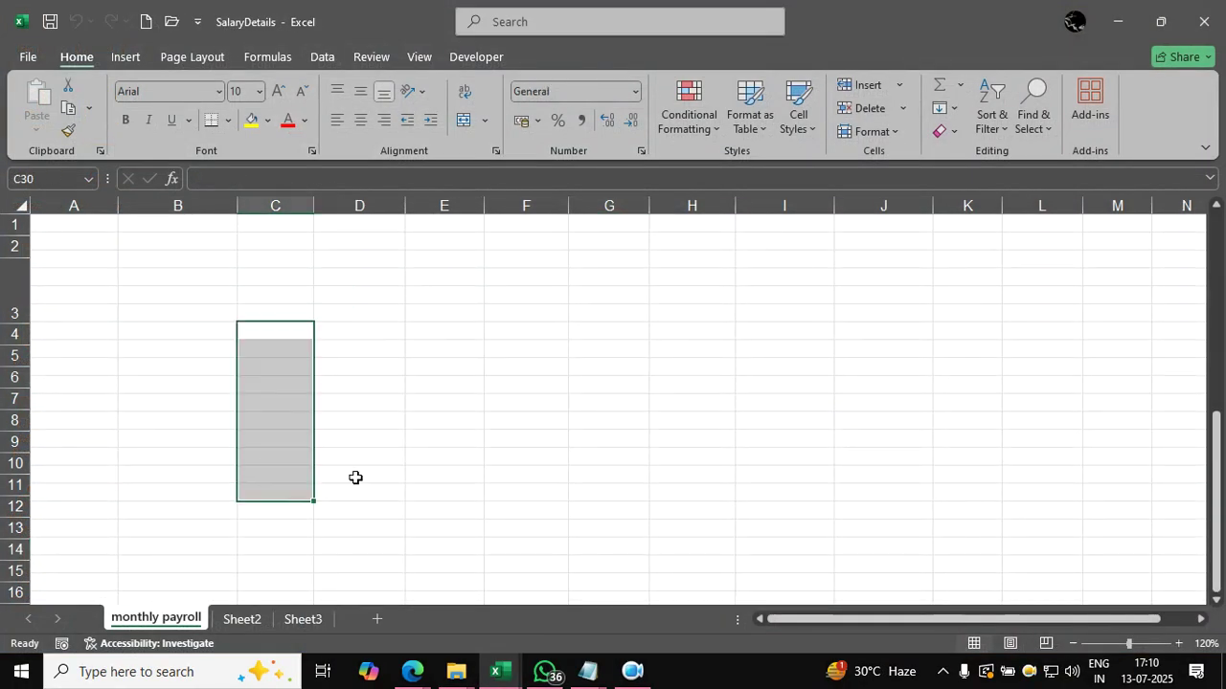
left_click(433, 440)
scroll(433, 439, "up", 10)
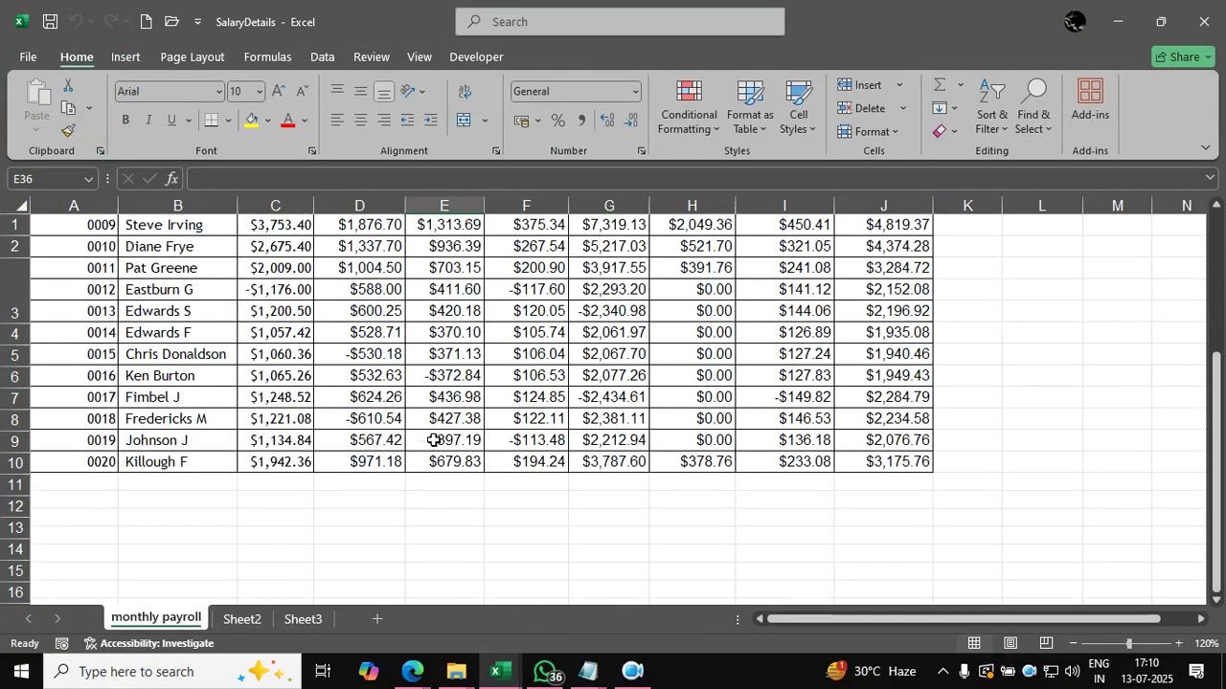
left_click_drag(954, 355, 1073, 498)
scroll(1069, 503, "down", 3)
scroll(1069, 504, "up", 3)
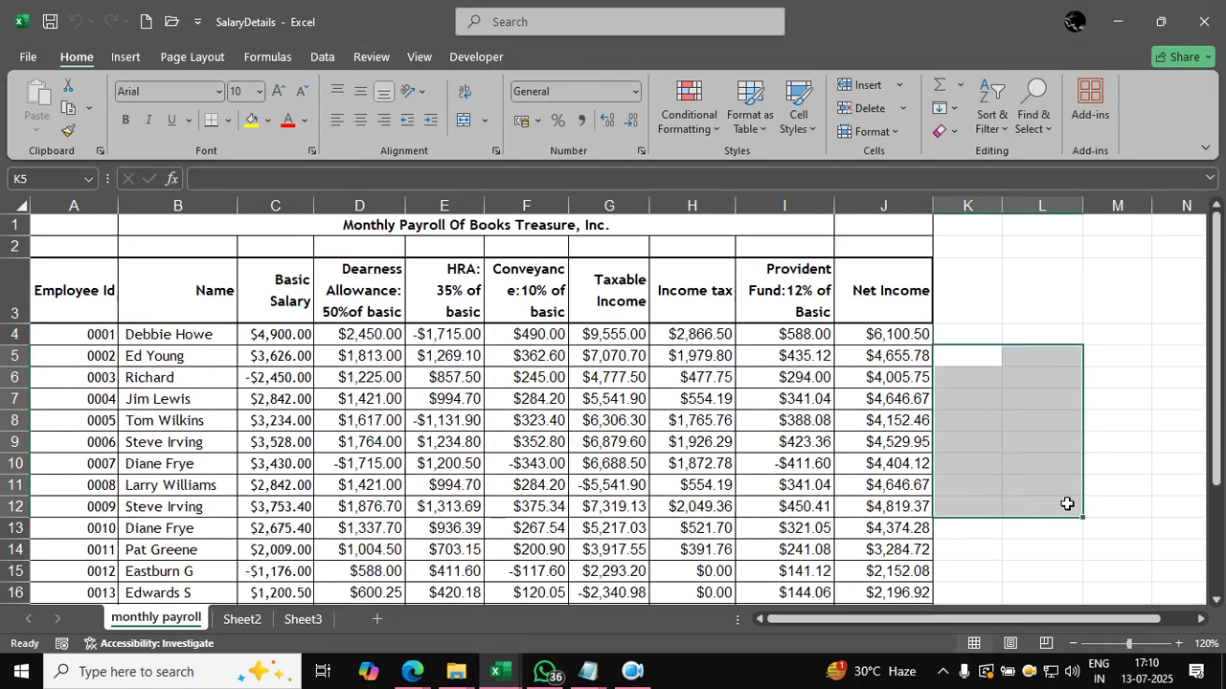
left_click(1042, 502)
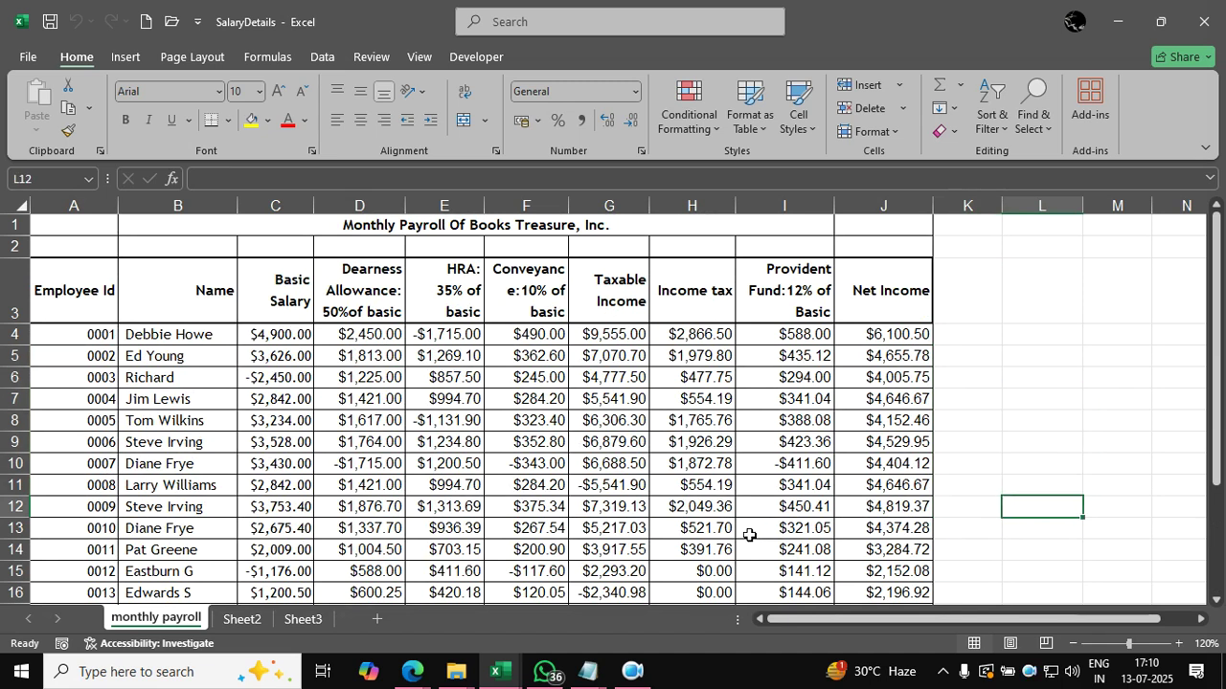
left_click(590, 500)
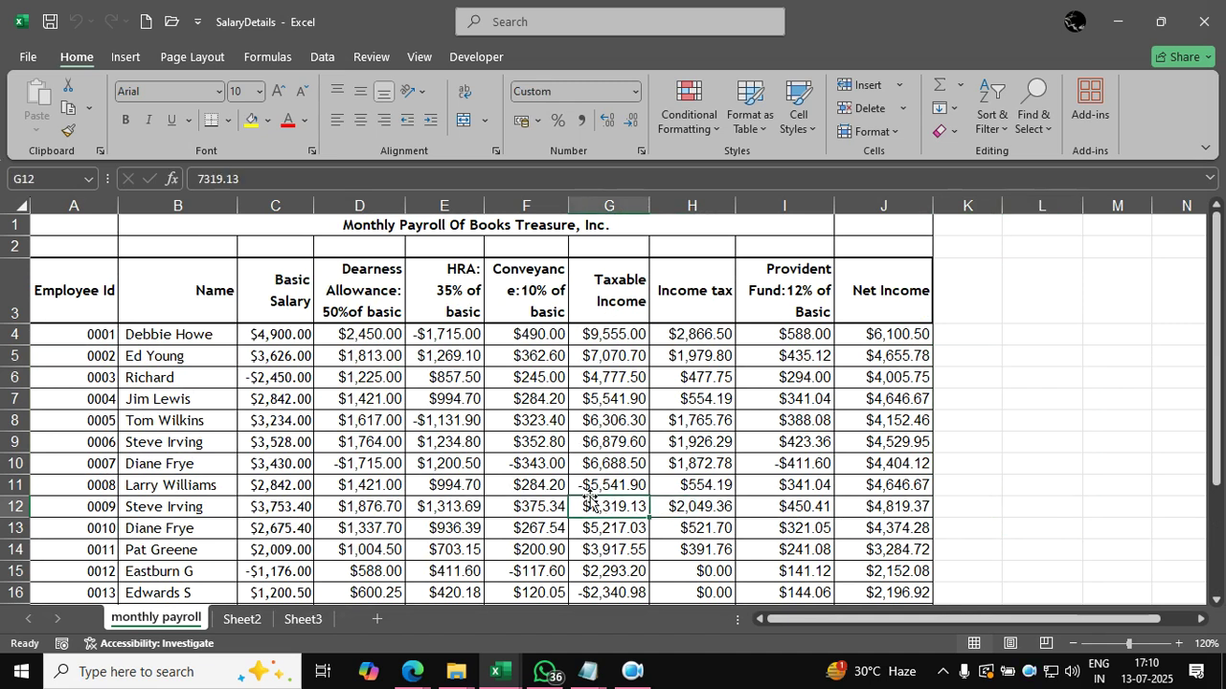
Switch to the Advanced Excel Content Ducat notes in Notepad, highlight "*Encircling the invalid data in cells", and return to the payroll sheet.
mouse_move(592, 676)
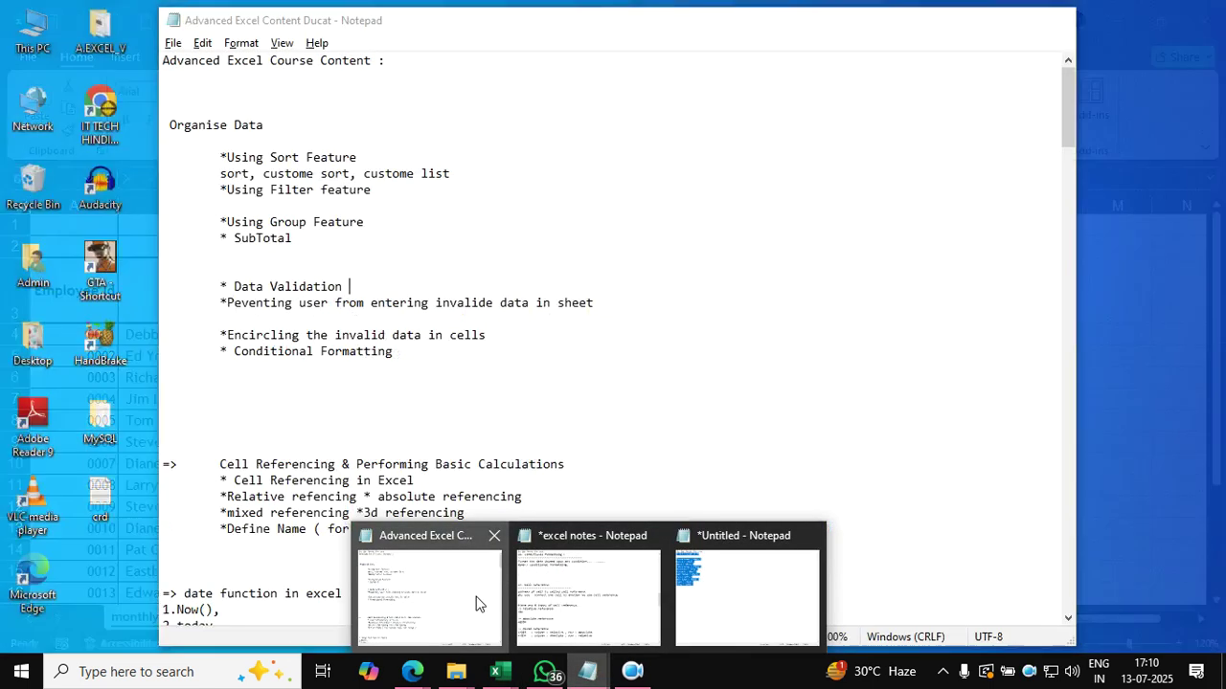
left_click(483, 604)
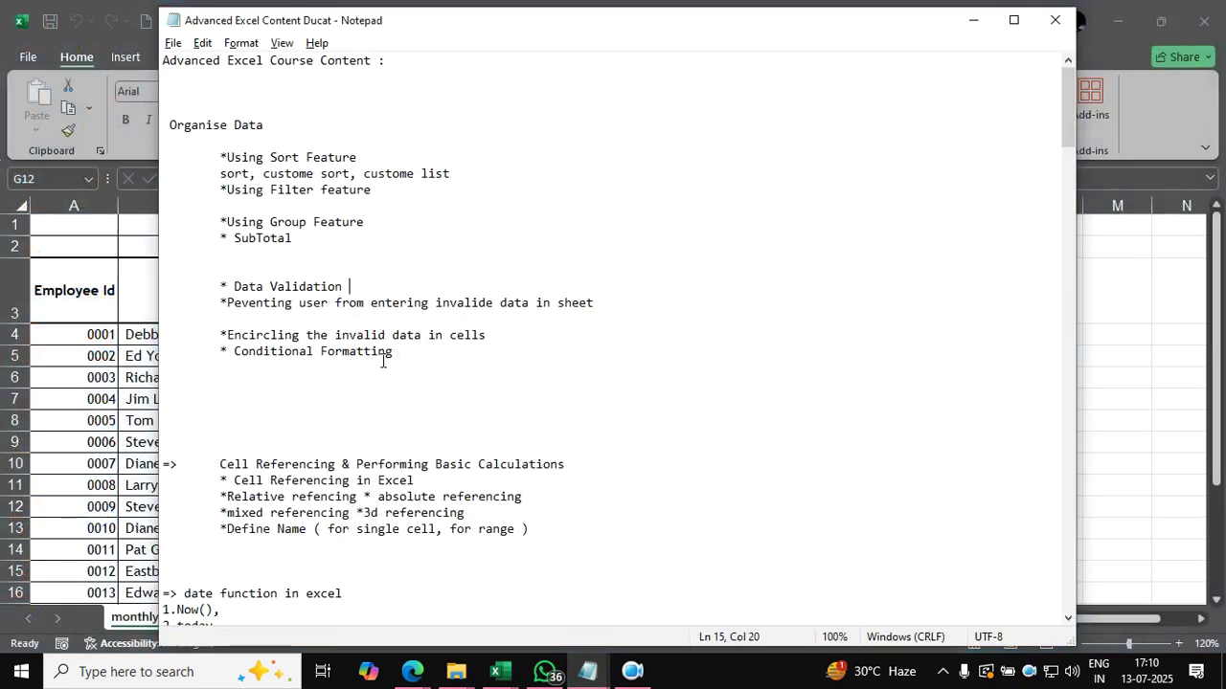
left_click_drag(219, 335, 495, 332)
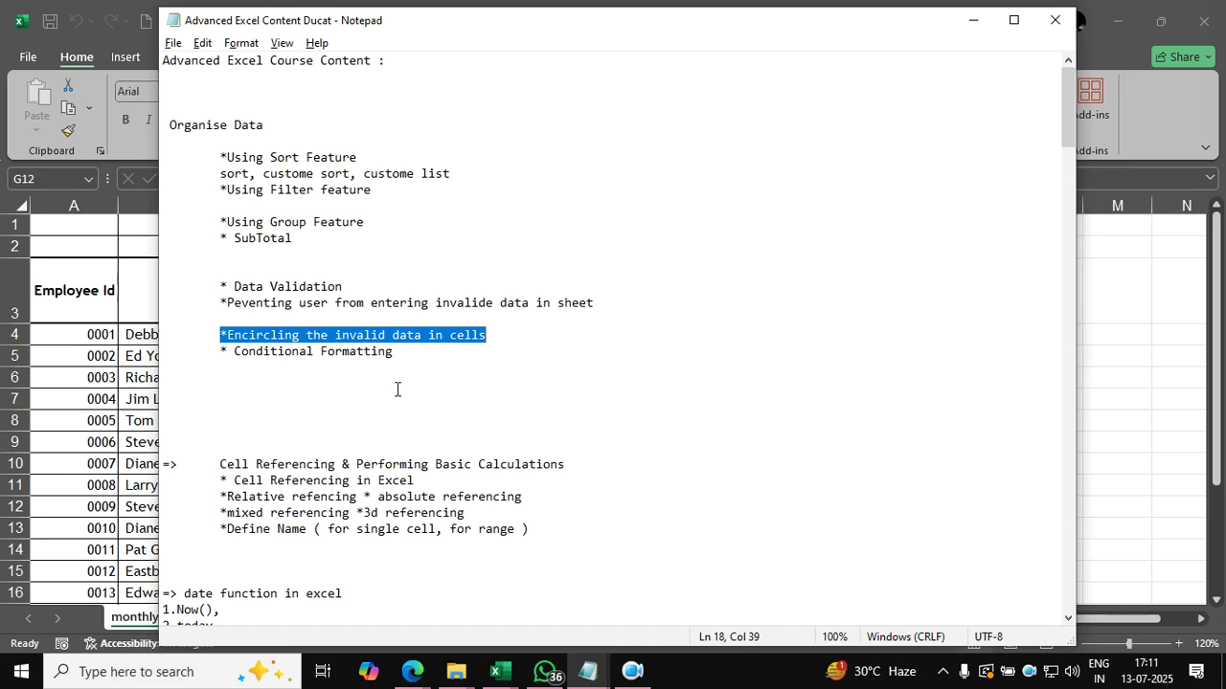
left_click(972, 21)
left_click(609, 377)
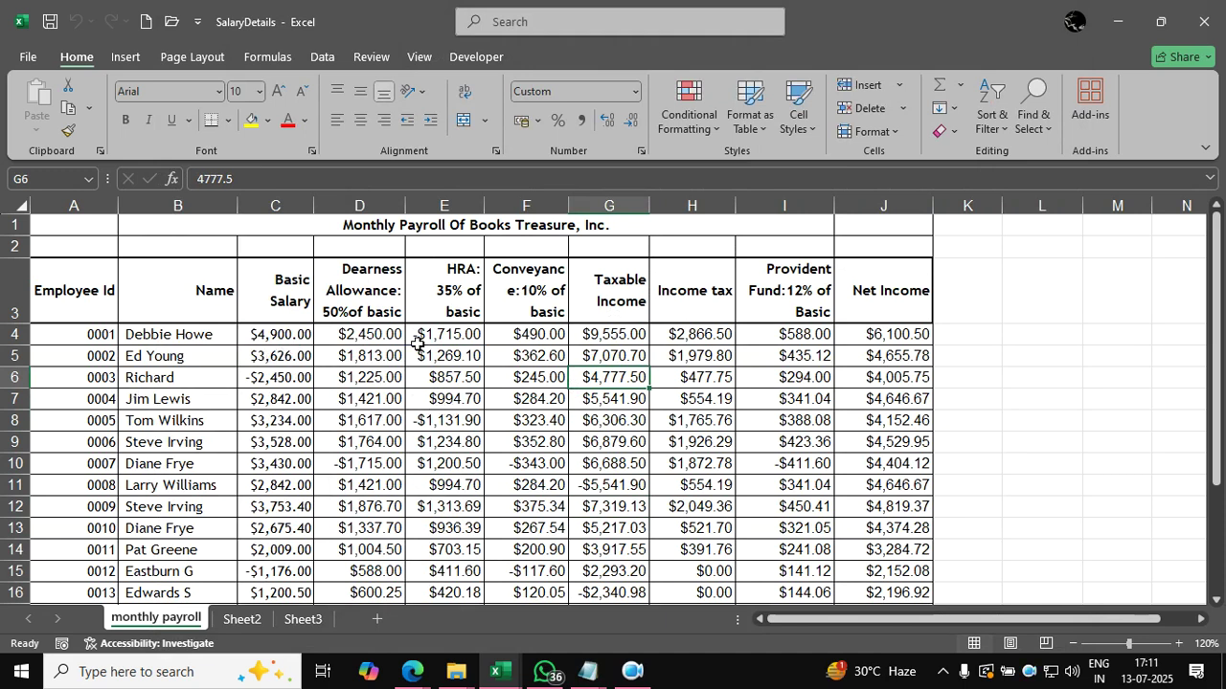
left_click(862, 459)
left_click(1008, 467)
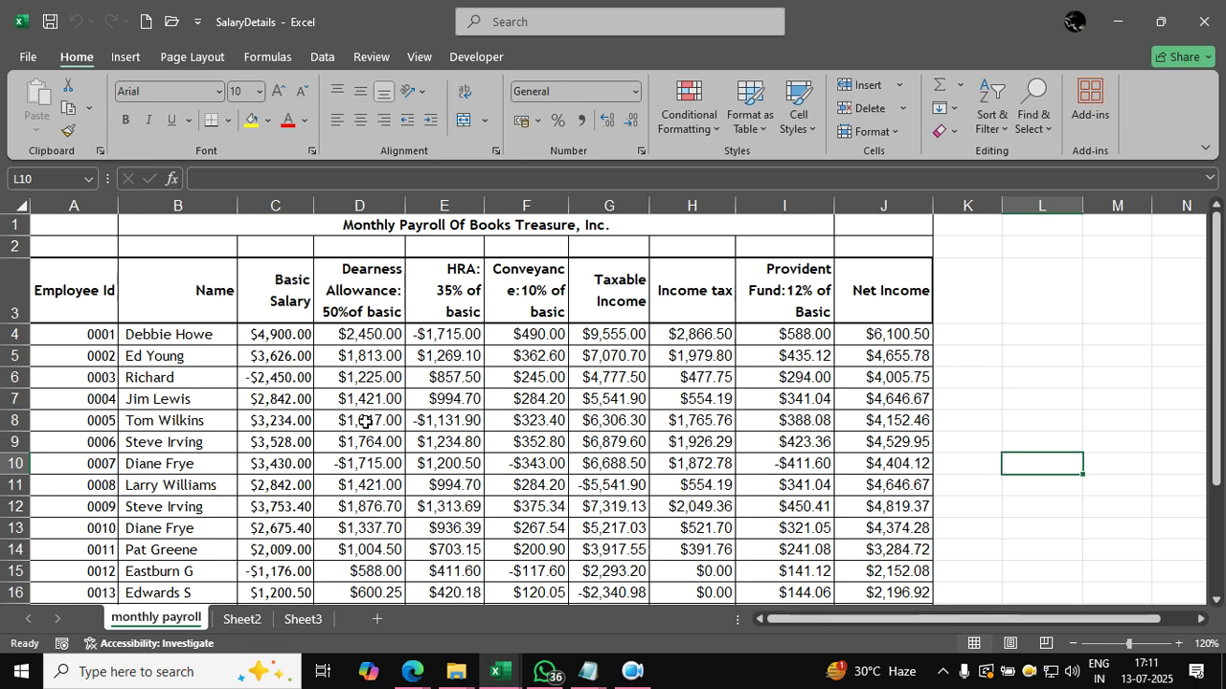
Restrict the payroll amounts in C4:J23 with a Data Validation rule allowing decimals greater than or equal to 0.
left_click(289, 336)
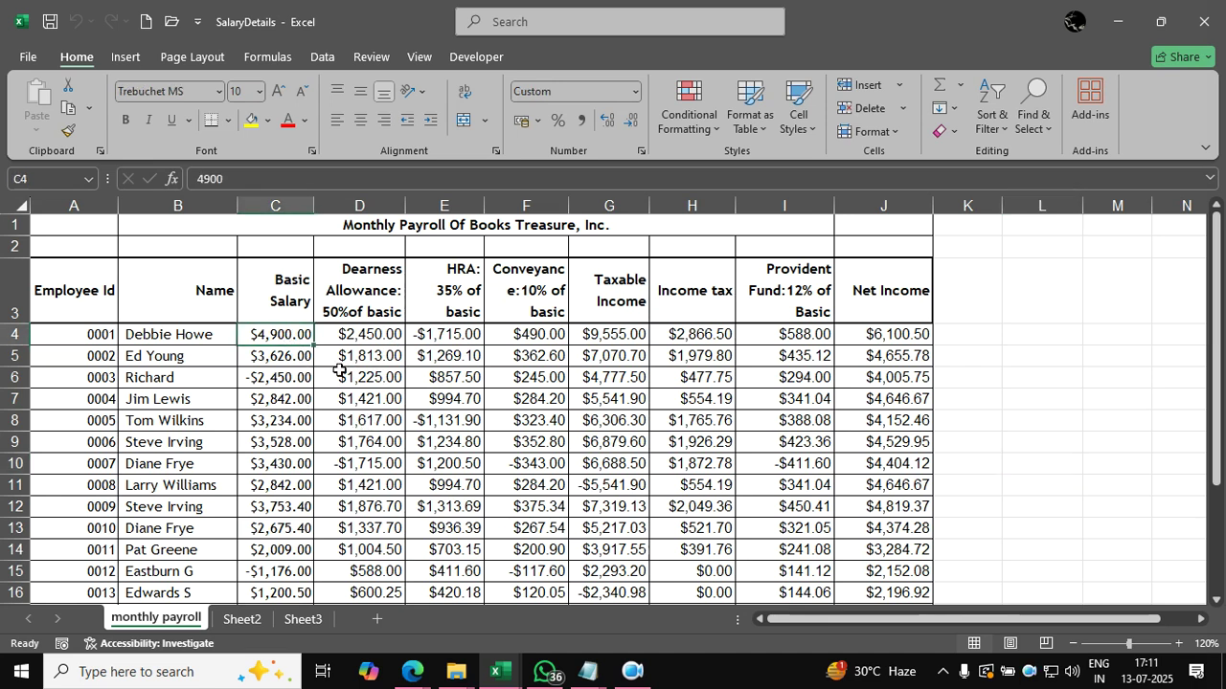
key("ctrl+shift+Right")
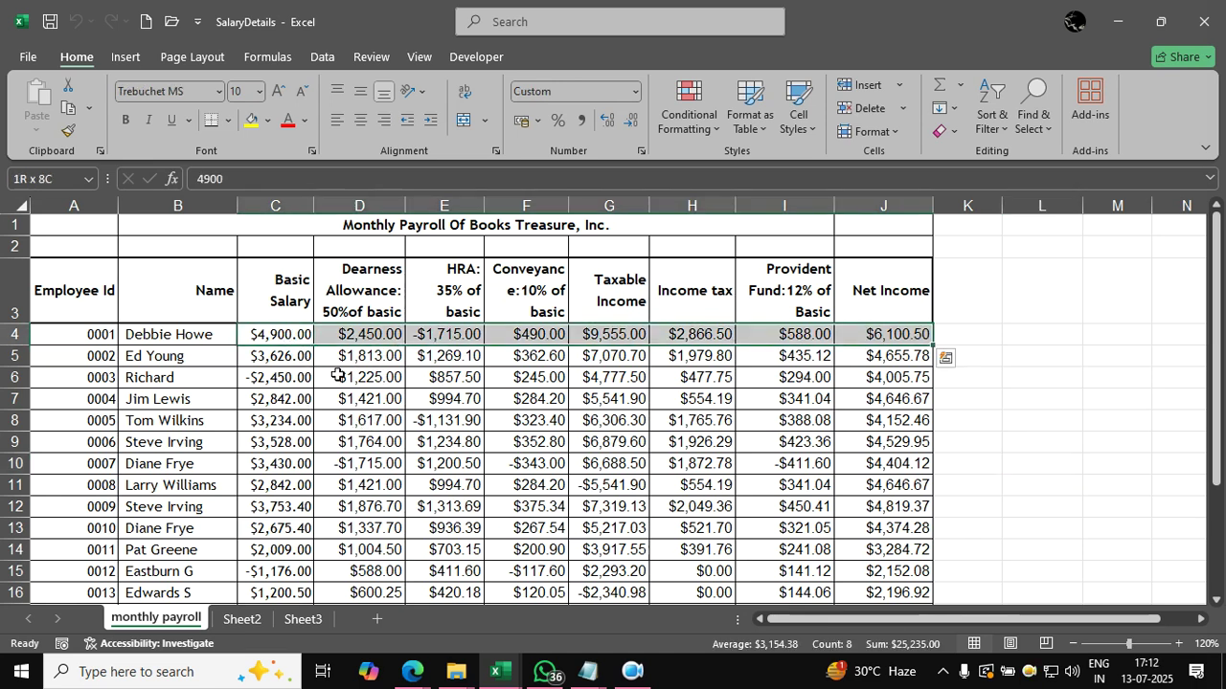
key("ctrl+shift+Down")
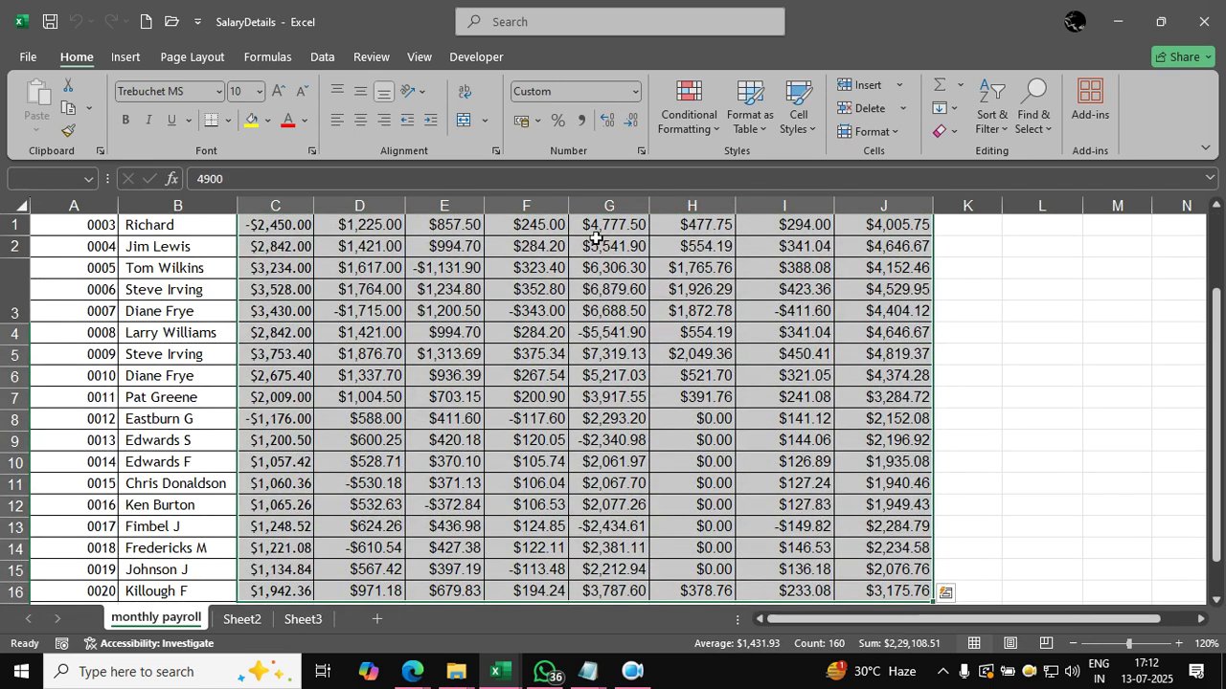
left_click(326, 57)
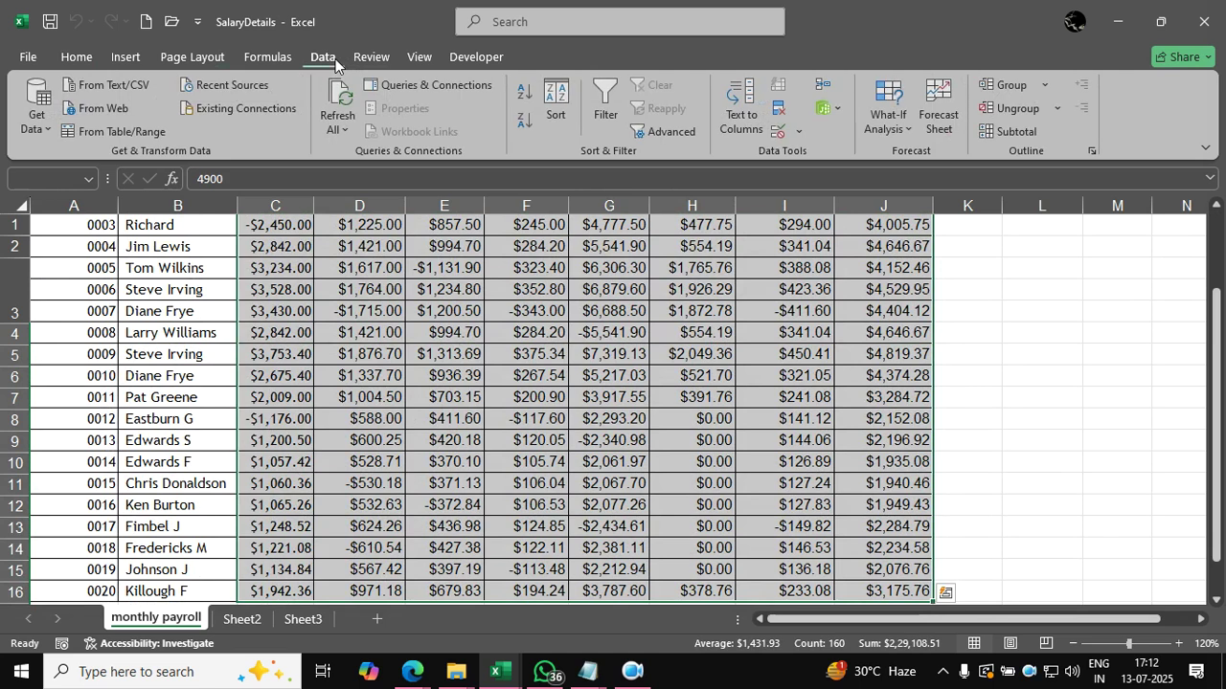
left_click(777, 135)
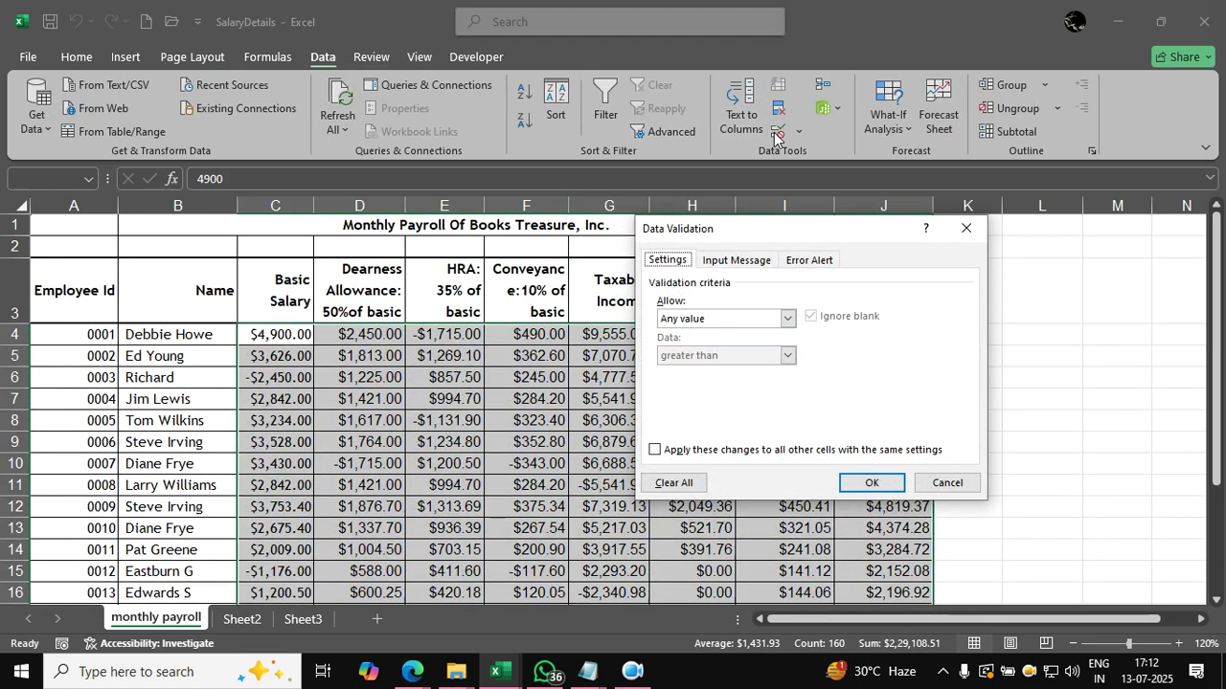
left_click(689, 321)
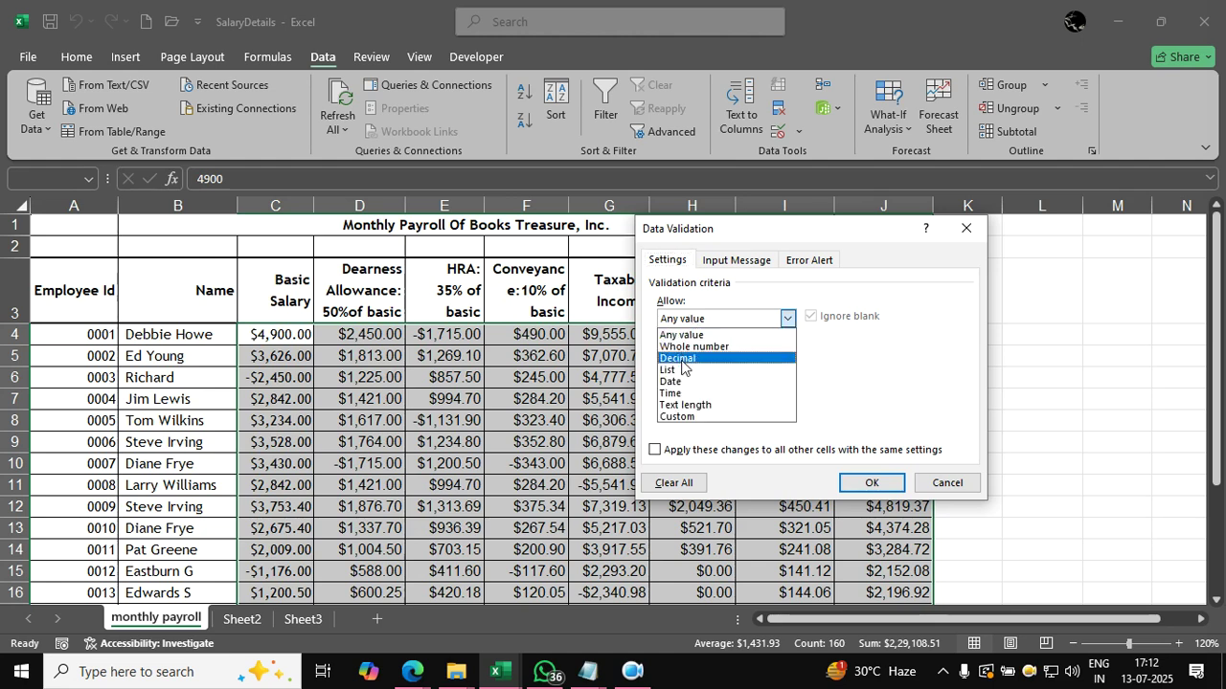
left_click(682, 359)
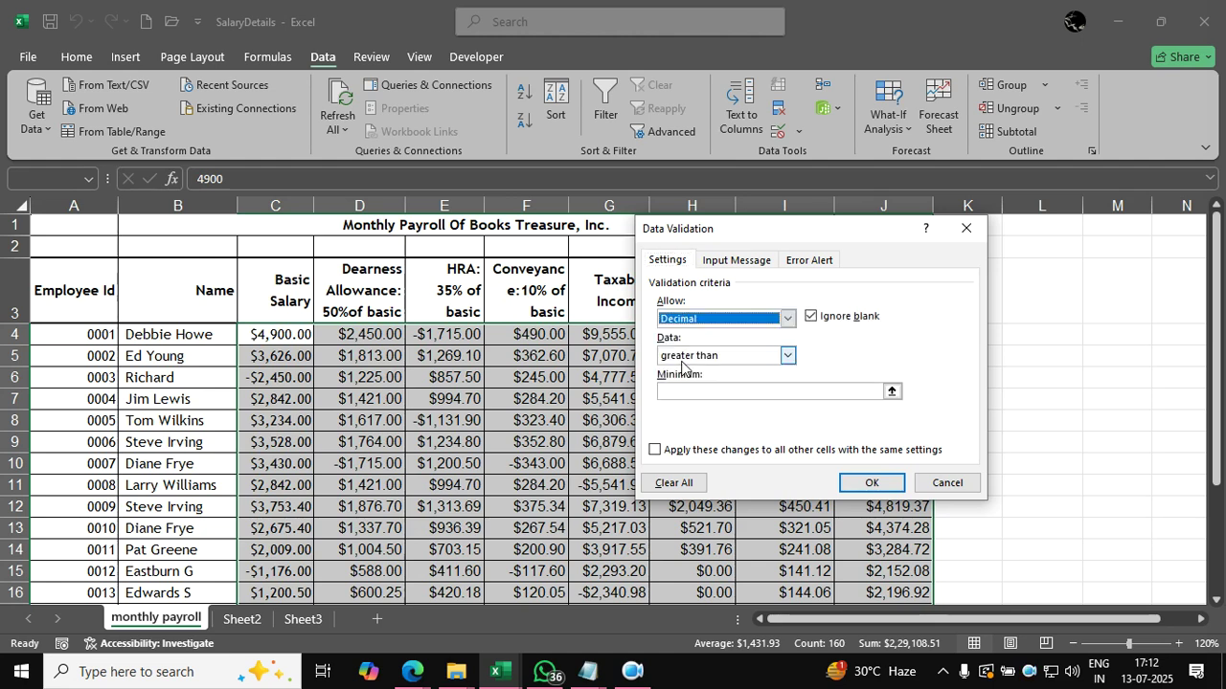
left_click(706, 359)
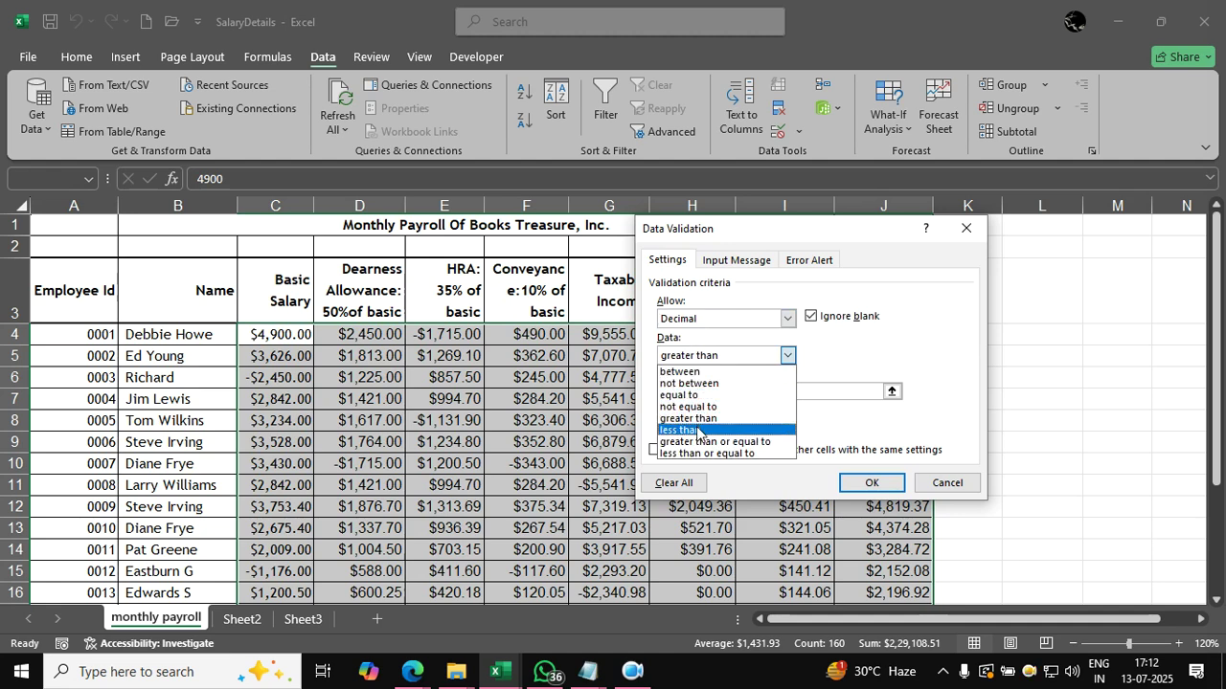
left_click(700, 441)
left_click(731, 391)
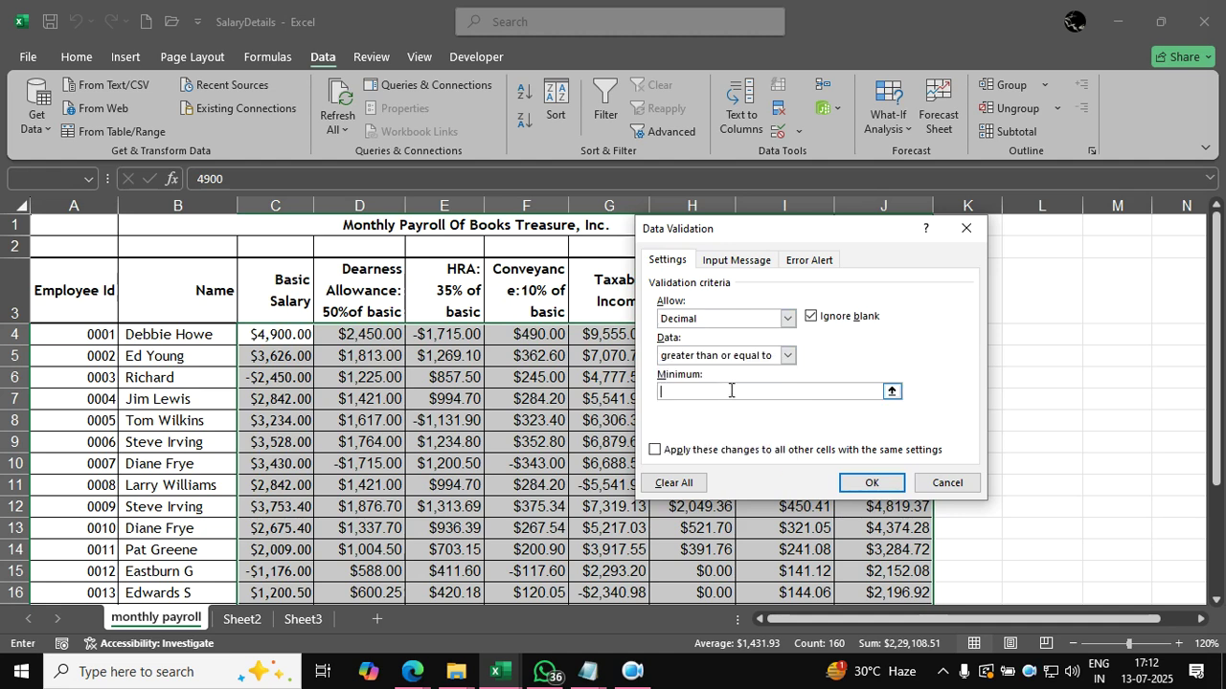
type("0")
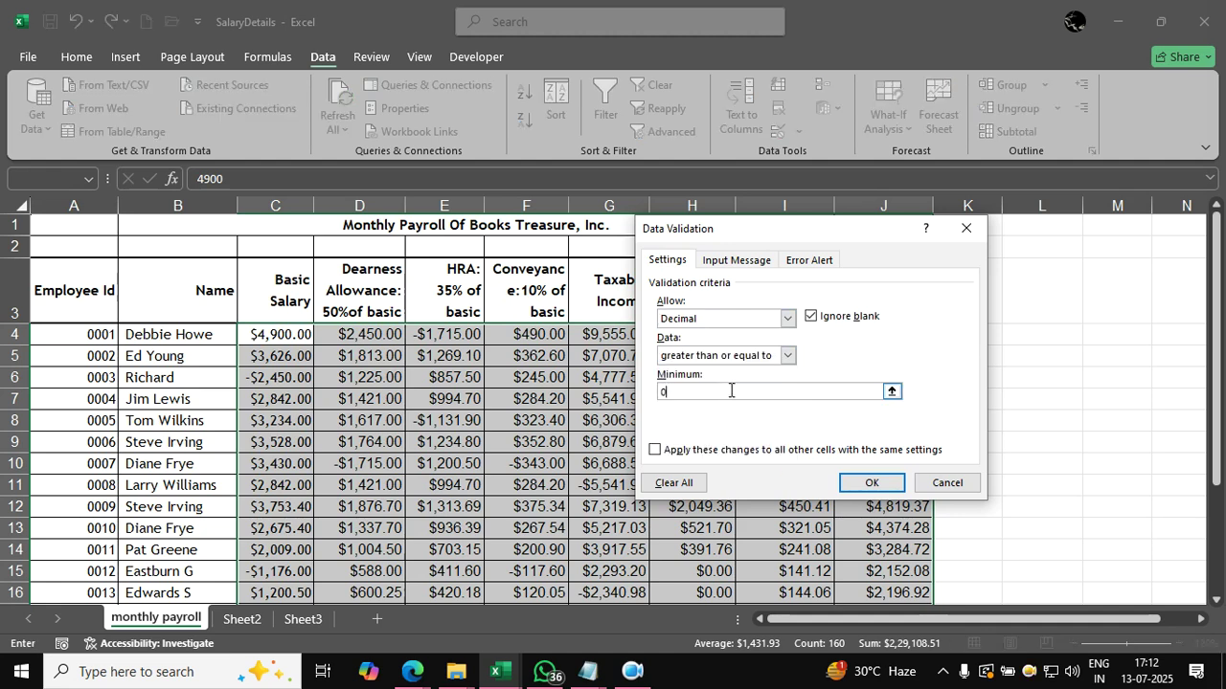
left_click(845, 482)
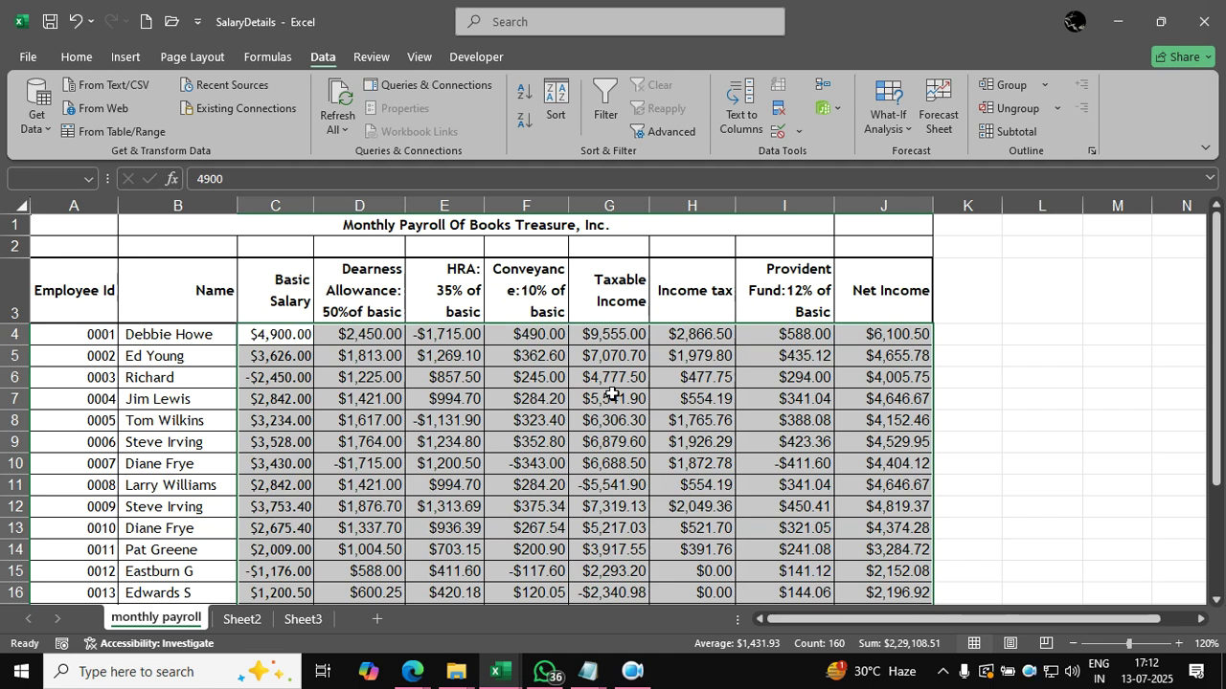
Circle the invalid data in the payroll table, and close the SalaryDetails workbook without saving.
left_click(800, 132)
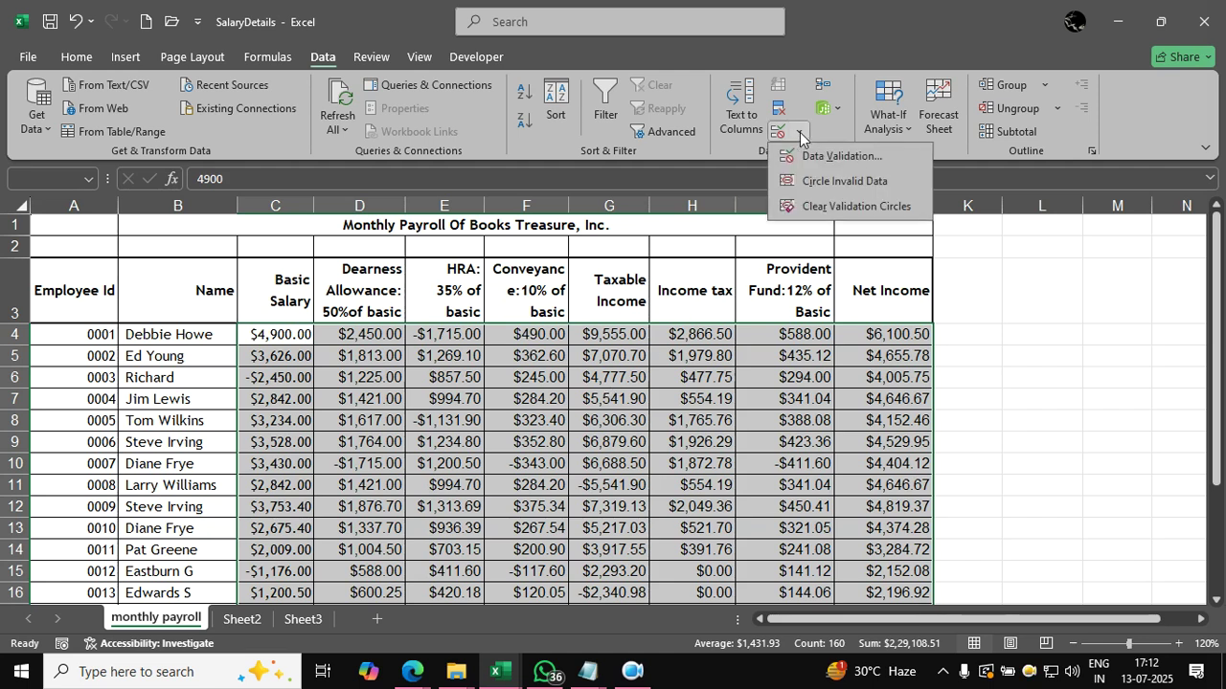
left_click(853, 181)
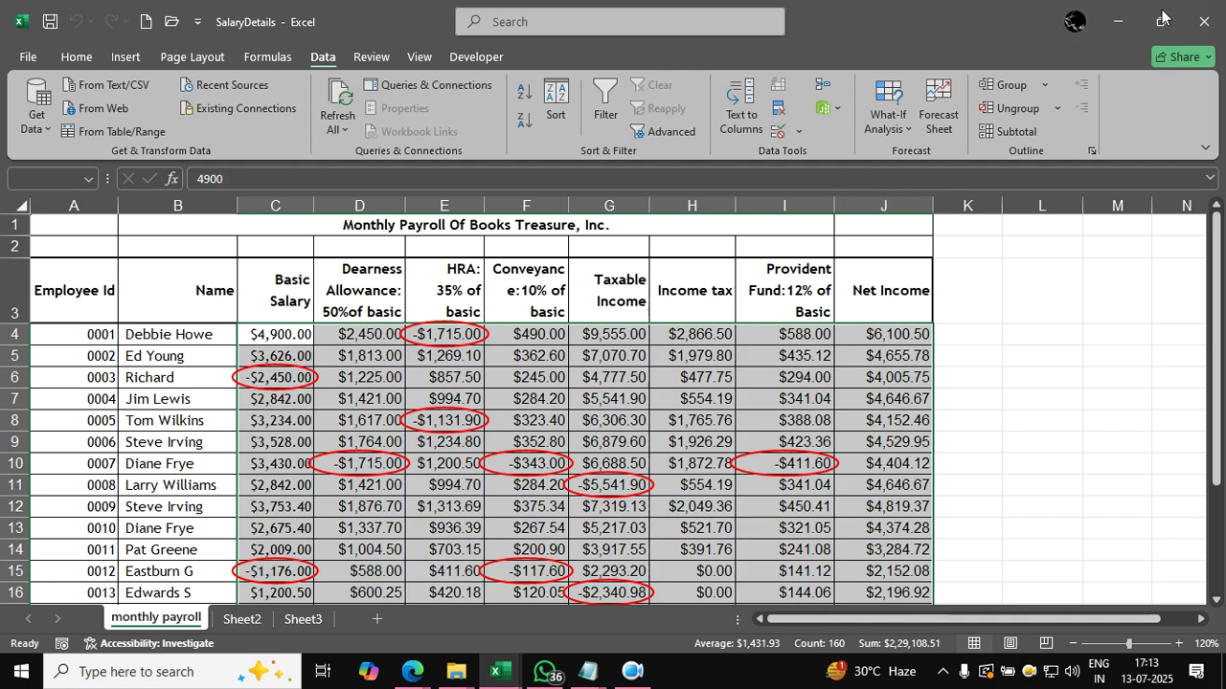
left_click(1197, 24)
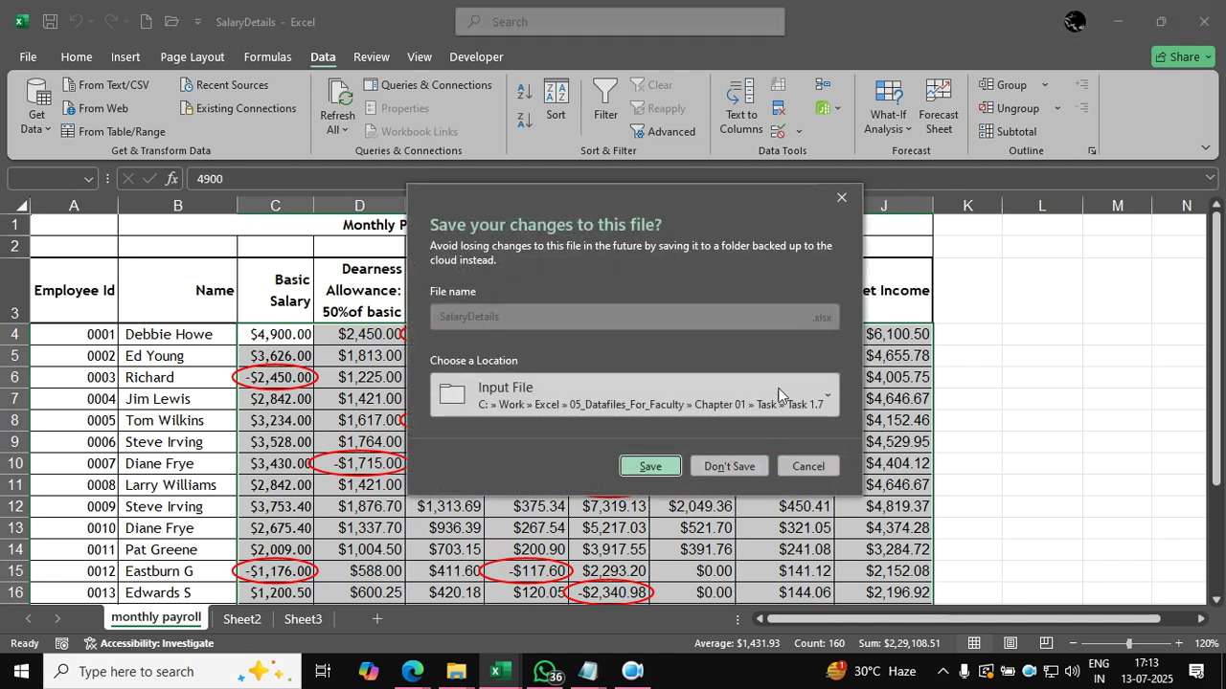
left_click(728, 467)
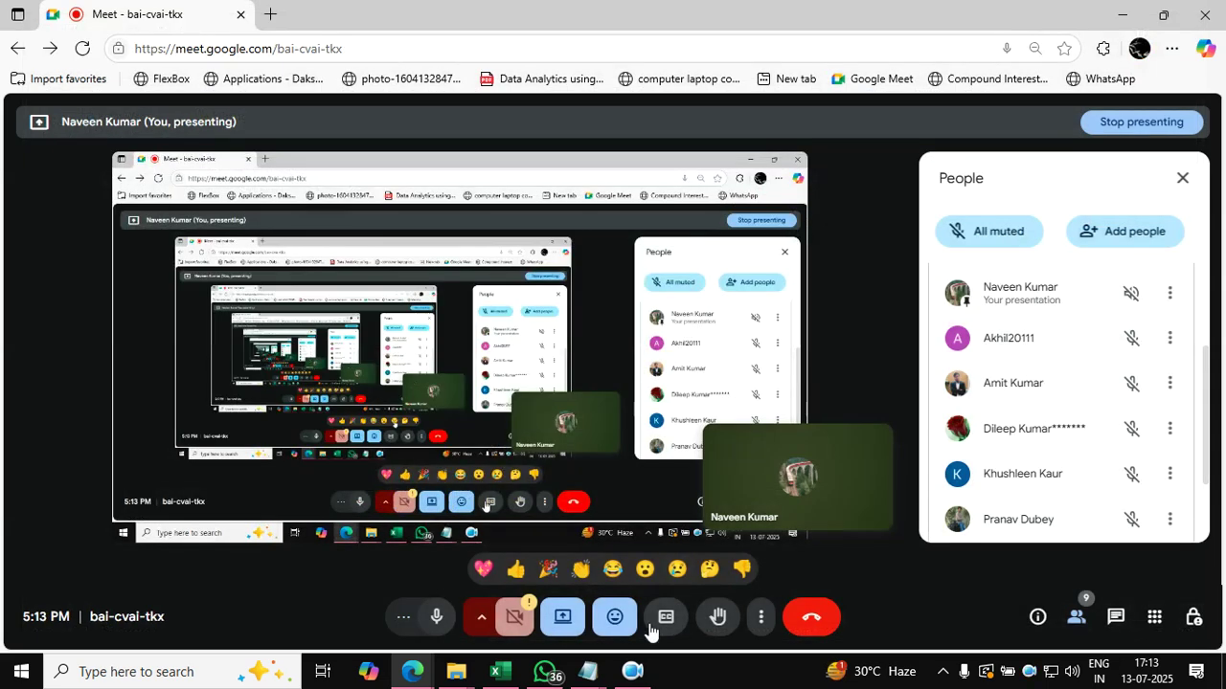
Switch to the Advanced Excel Content Ducat notes in Notepad and highlight the line "* Conditional Formatting".
mouse_move(590, 678)
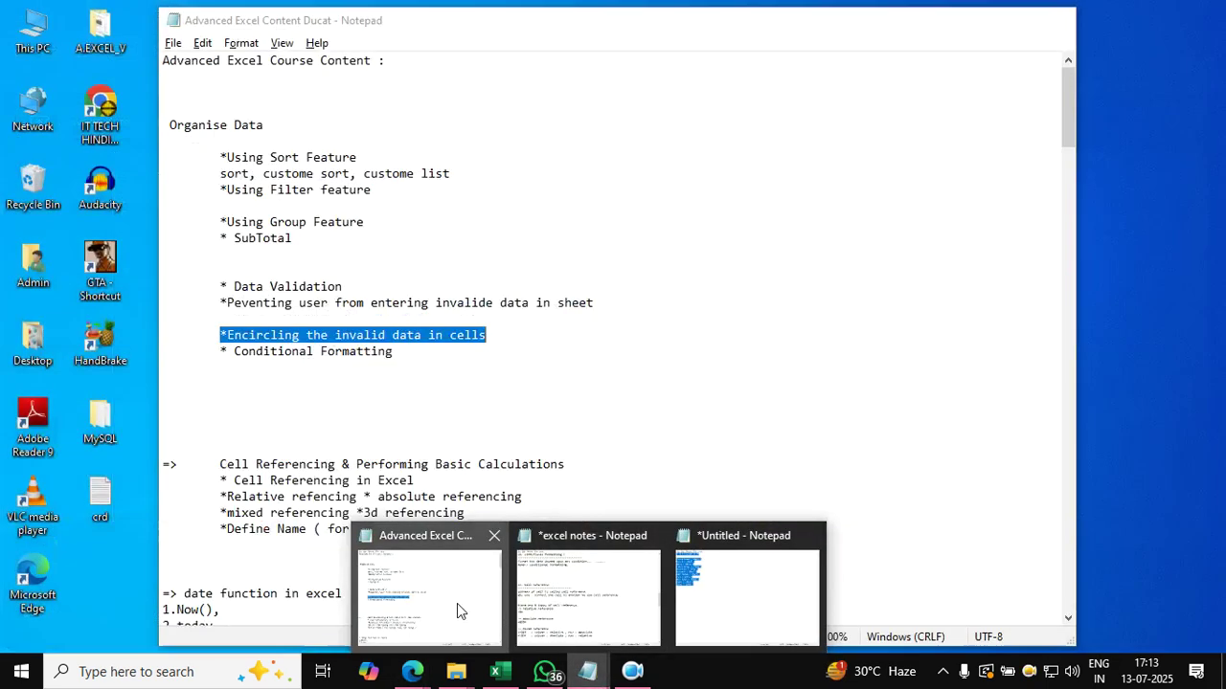
left_click(460, 613)
left_click(277, 381)
left_click_drag(214, 351, 422, 352)
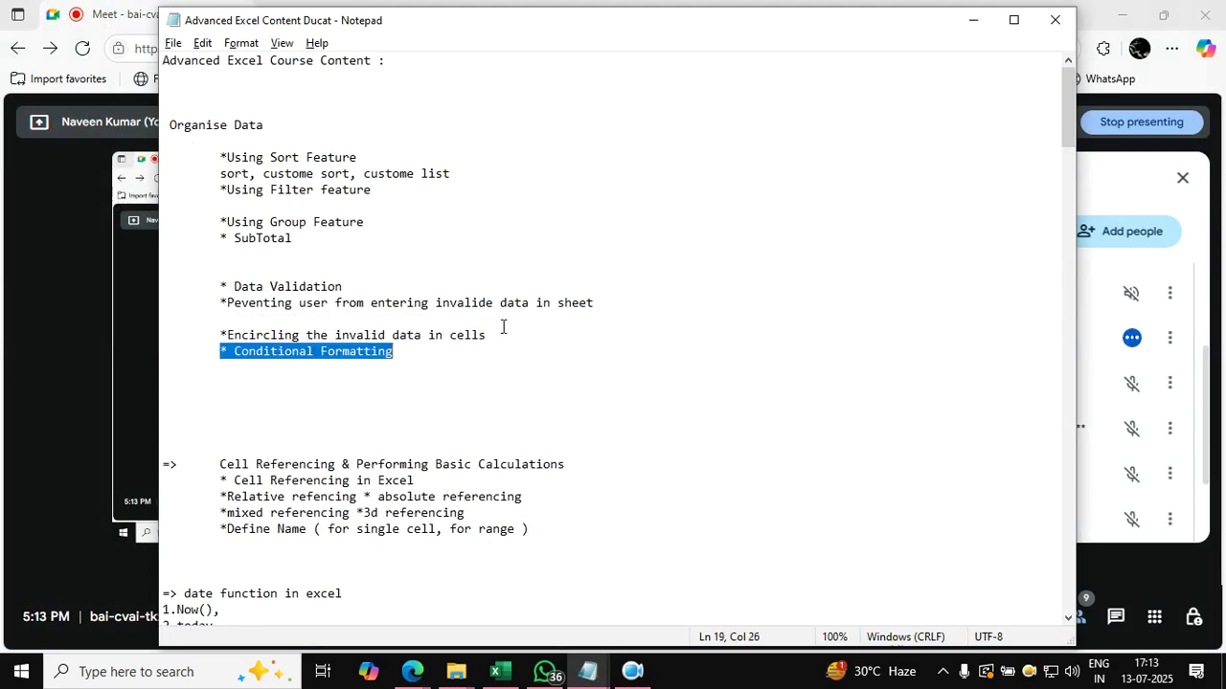
Return to the browser meeting, and minimize both the browser and the Notepad notes to reach the desktop.
left_click(1098, 554)
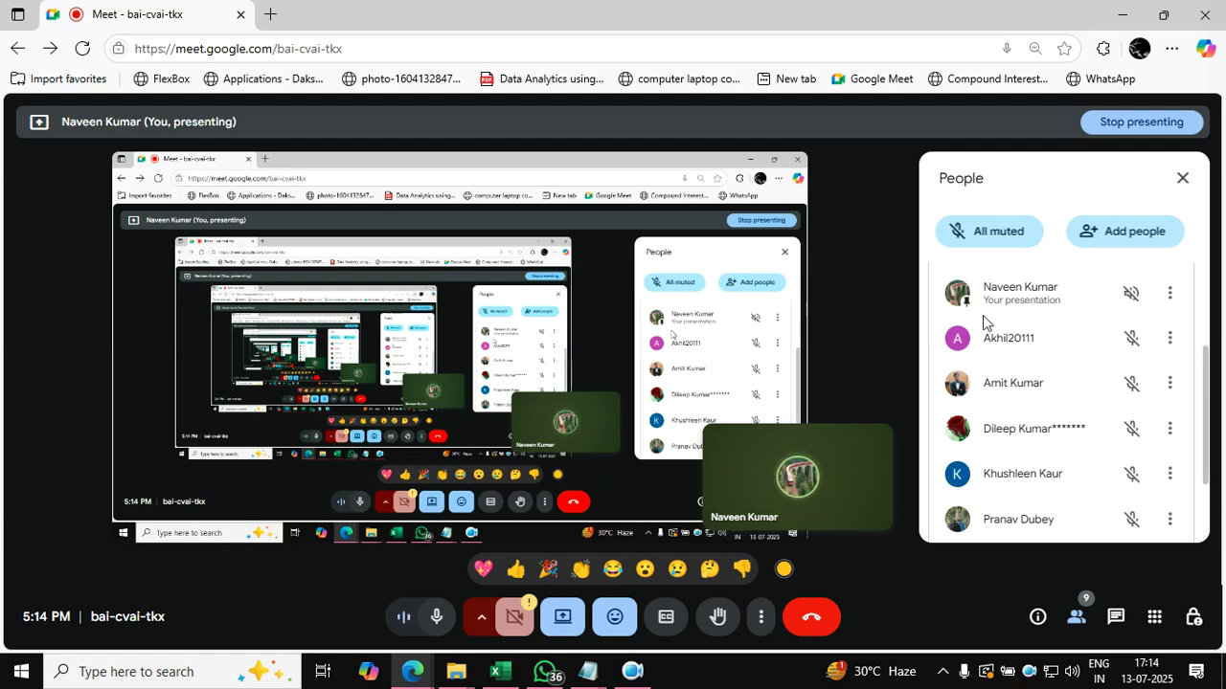
left_click(1121, 15)
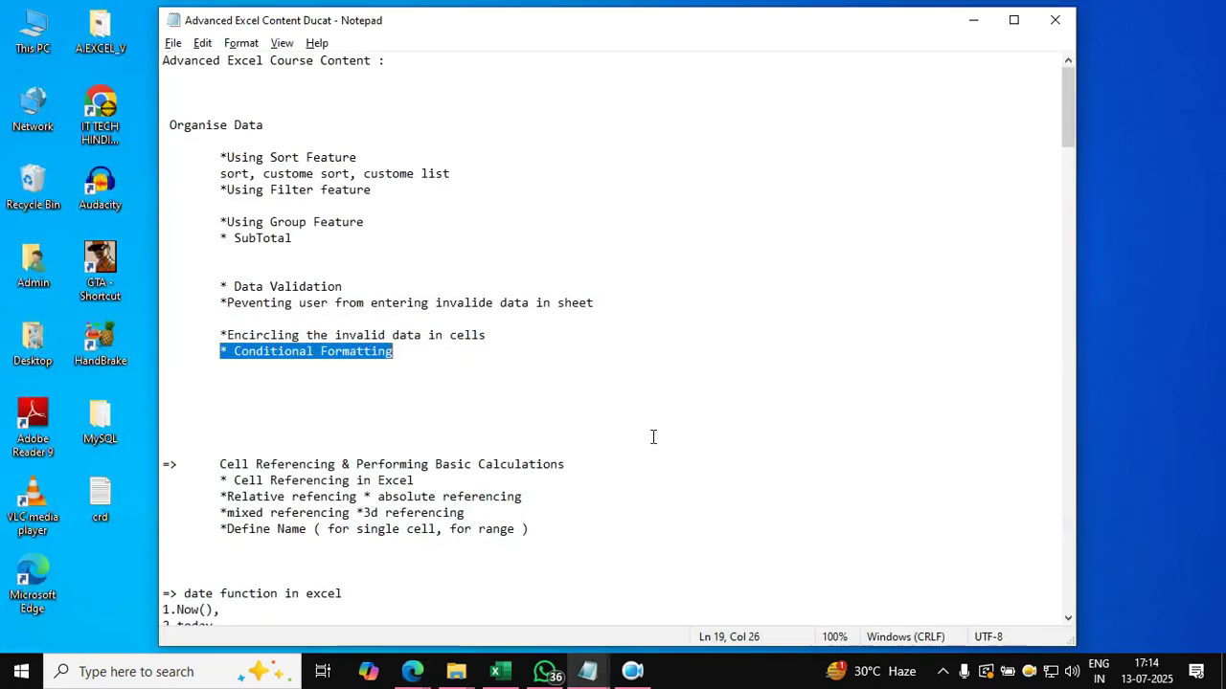
scroll(547, 463, "down", 1)
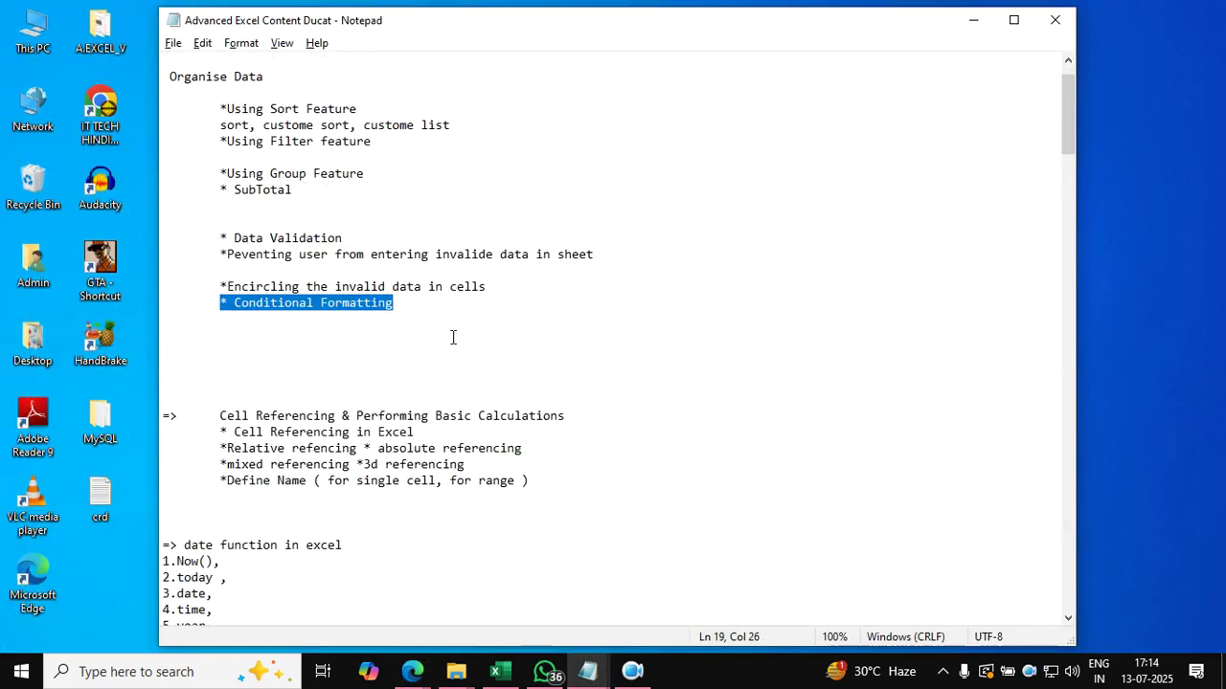
left_click(430, 314)
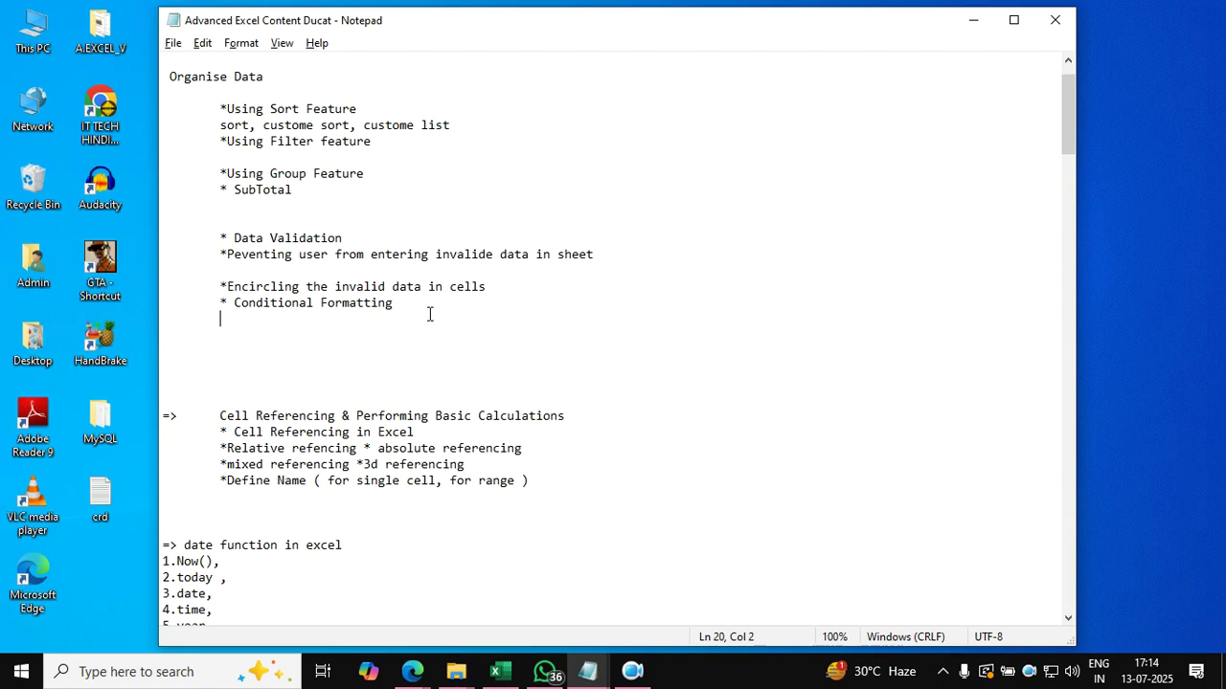
left_click(971, 19)
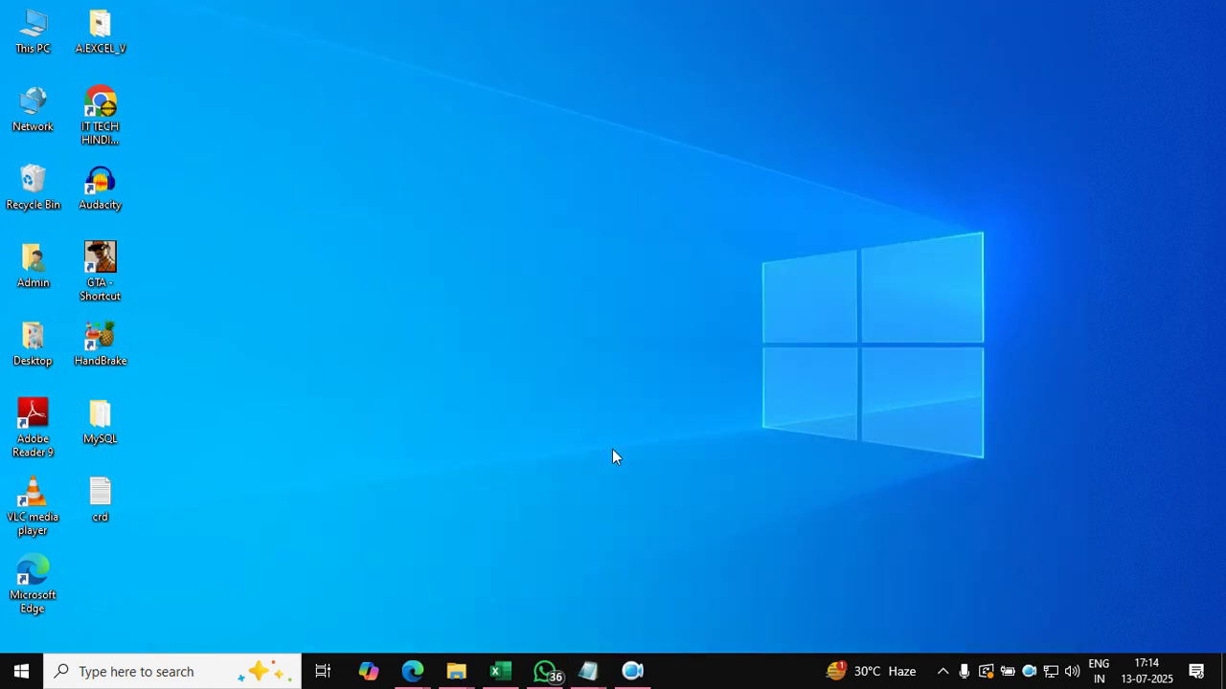
Switch to the FirstQtrSales workbook in Excel and look over the First Quarter Sales Details table on Sheet1.
left_click(499, 671)
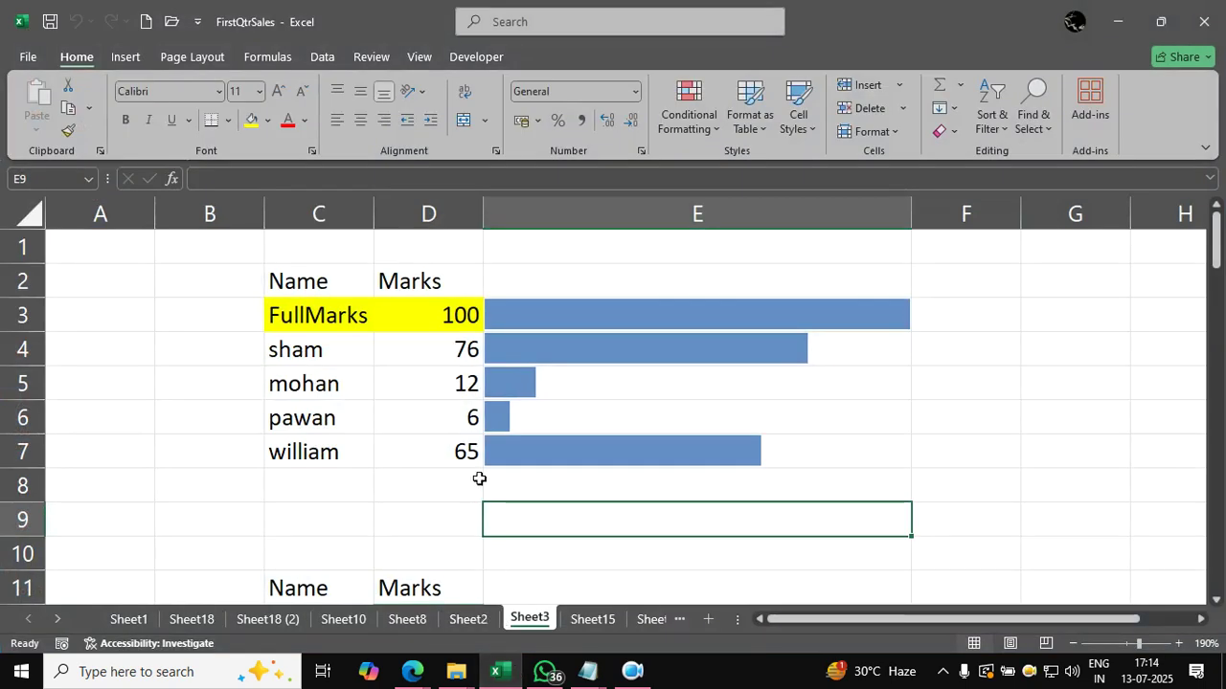
left_click(142, 618)
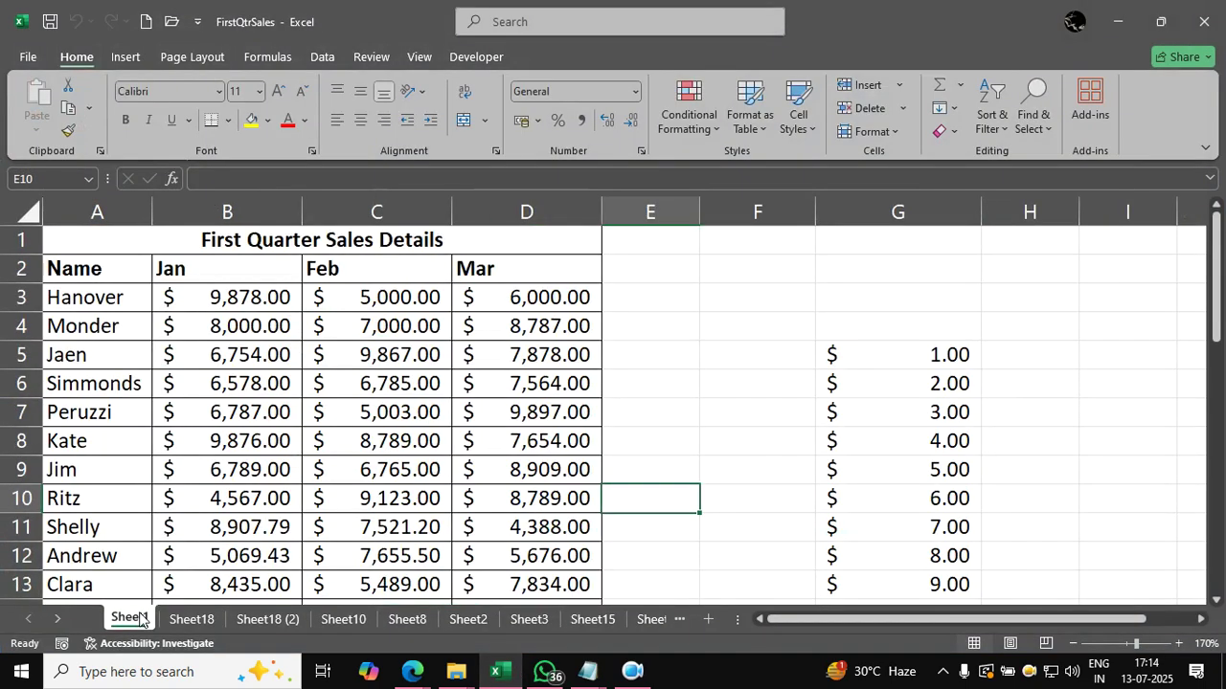
left_click(419, 461)
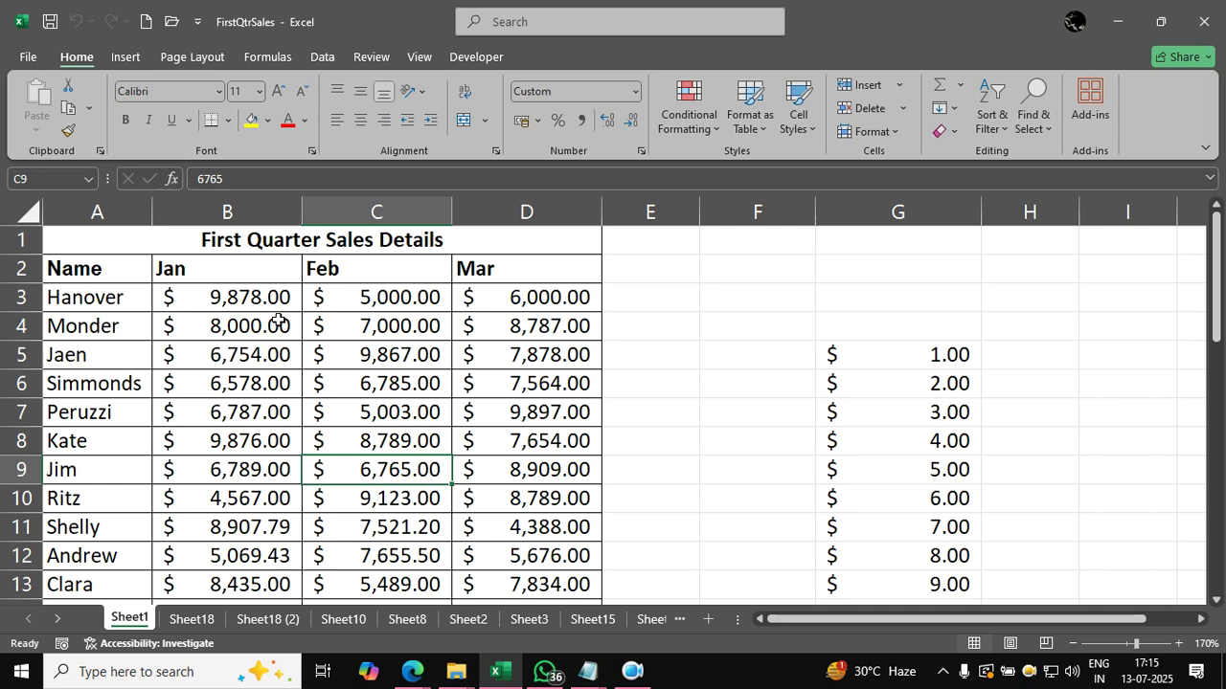
scroll(278, 321, "down", 2)
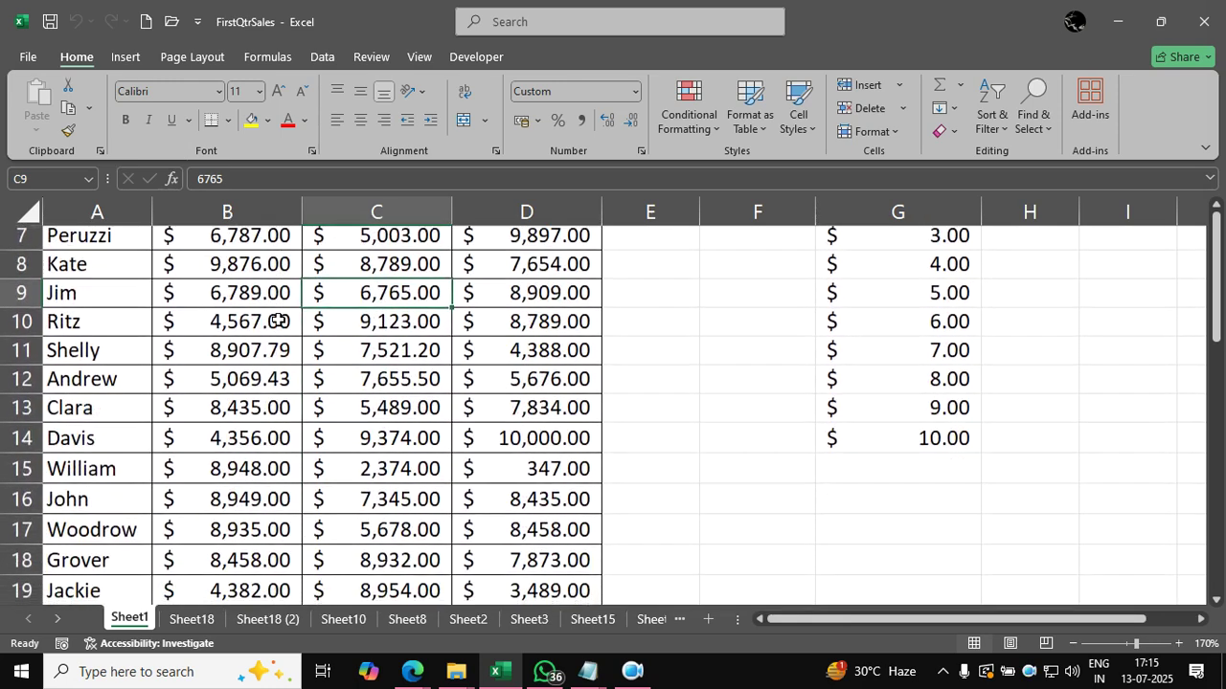
scroll(277, 319, "up", 2)
scroll(278, 319, "up", 1)
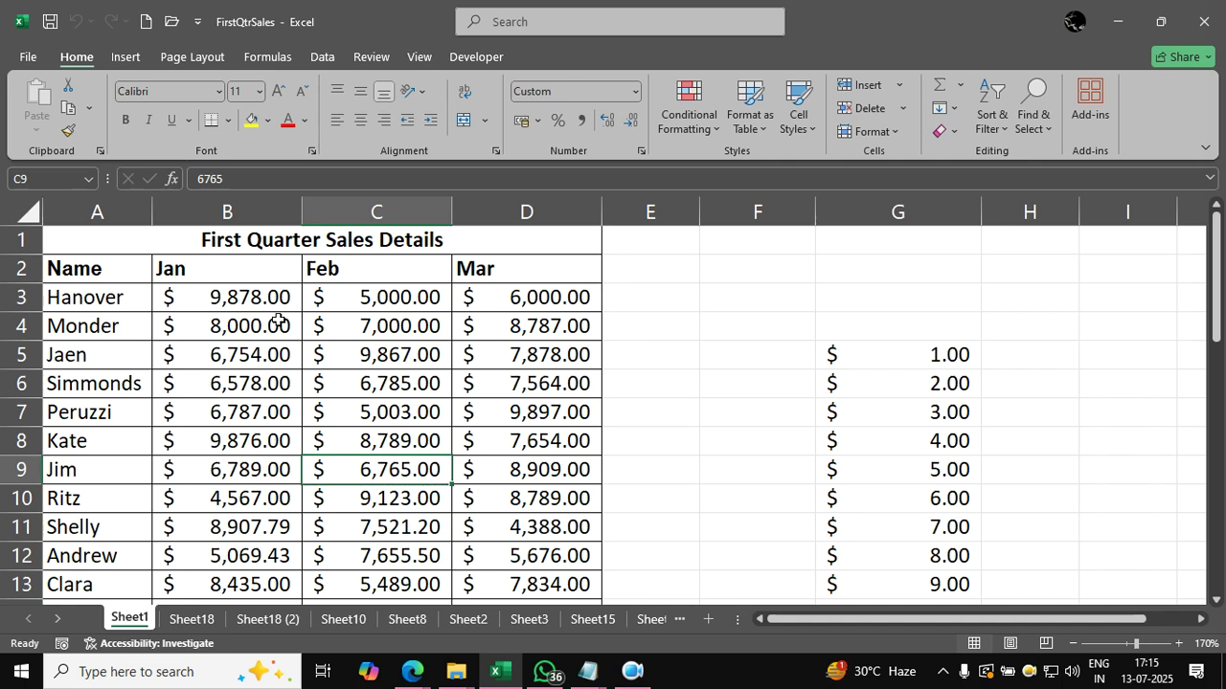
Fill the high sales figures in cells B3, C5, D7, B8 and C8 with the standard green colour.
left_click(253, 300)
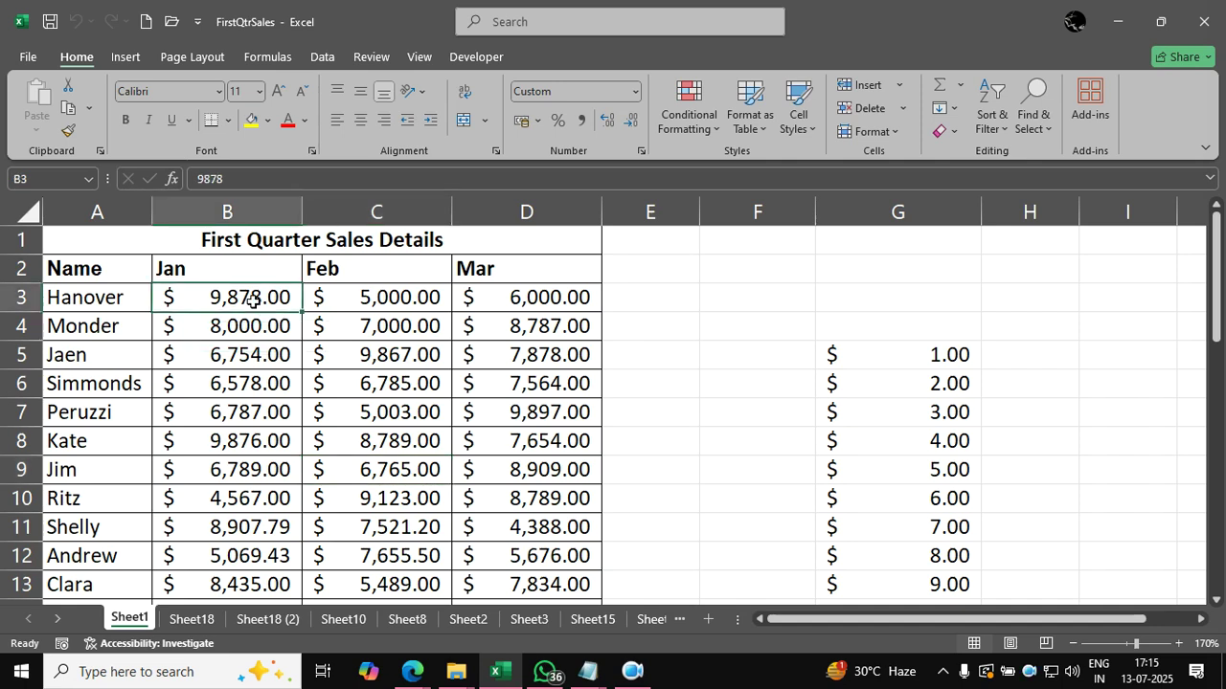
left_click(269, 121)
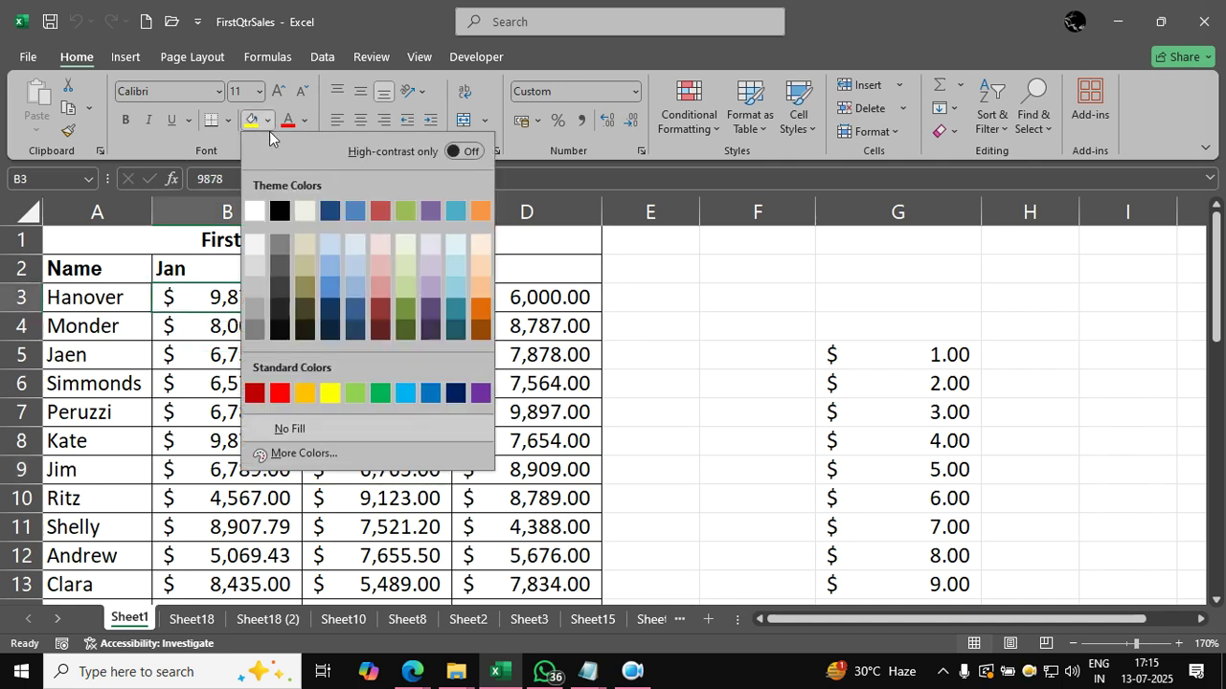
left_click(380, 394)
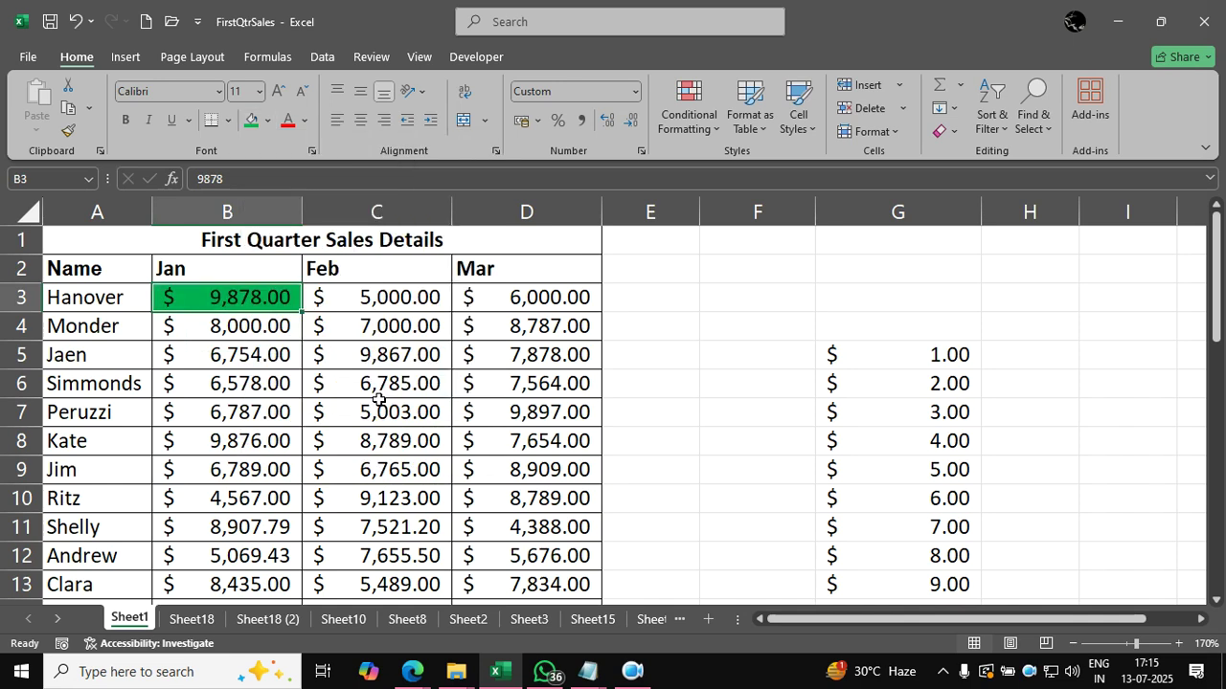
left_click(389, 353)
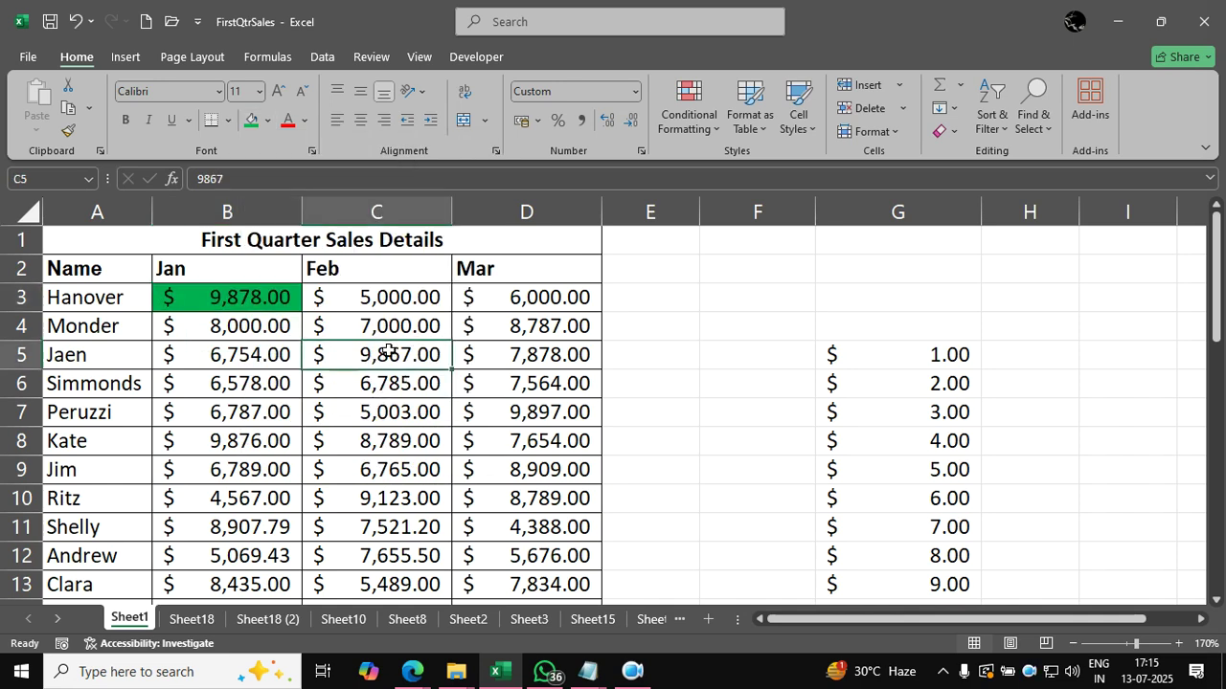
left_click(252, 122)
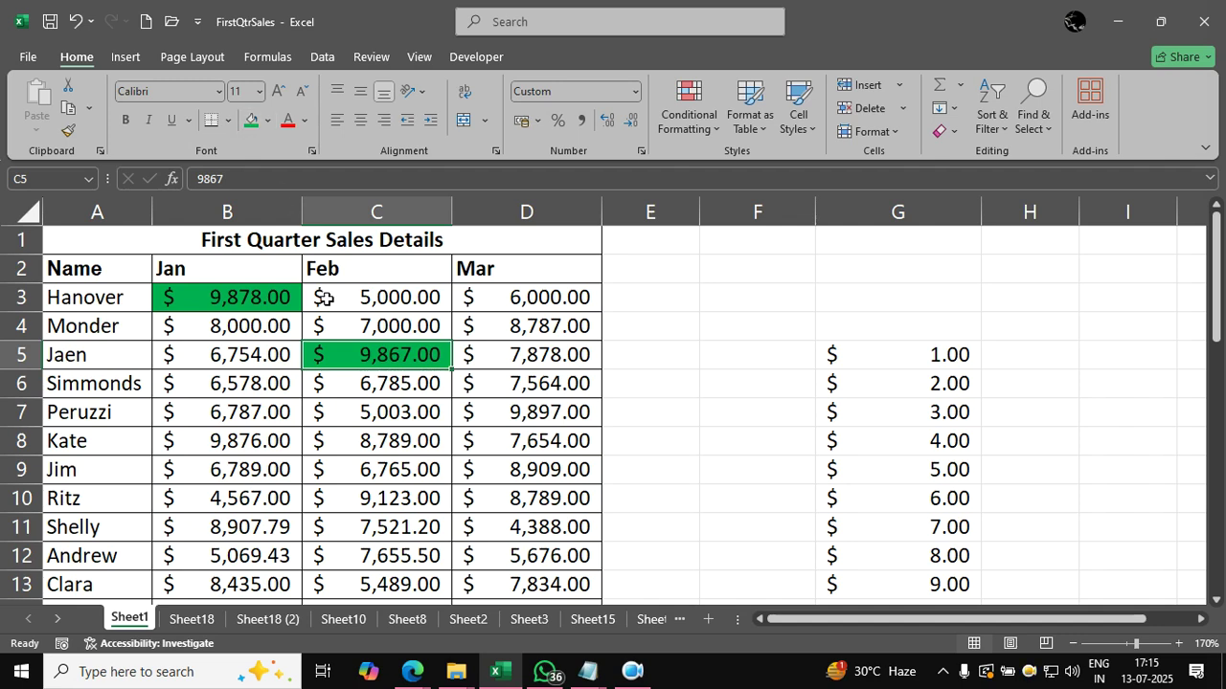
left_click(519, 411)
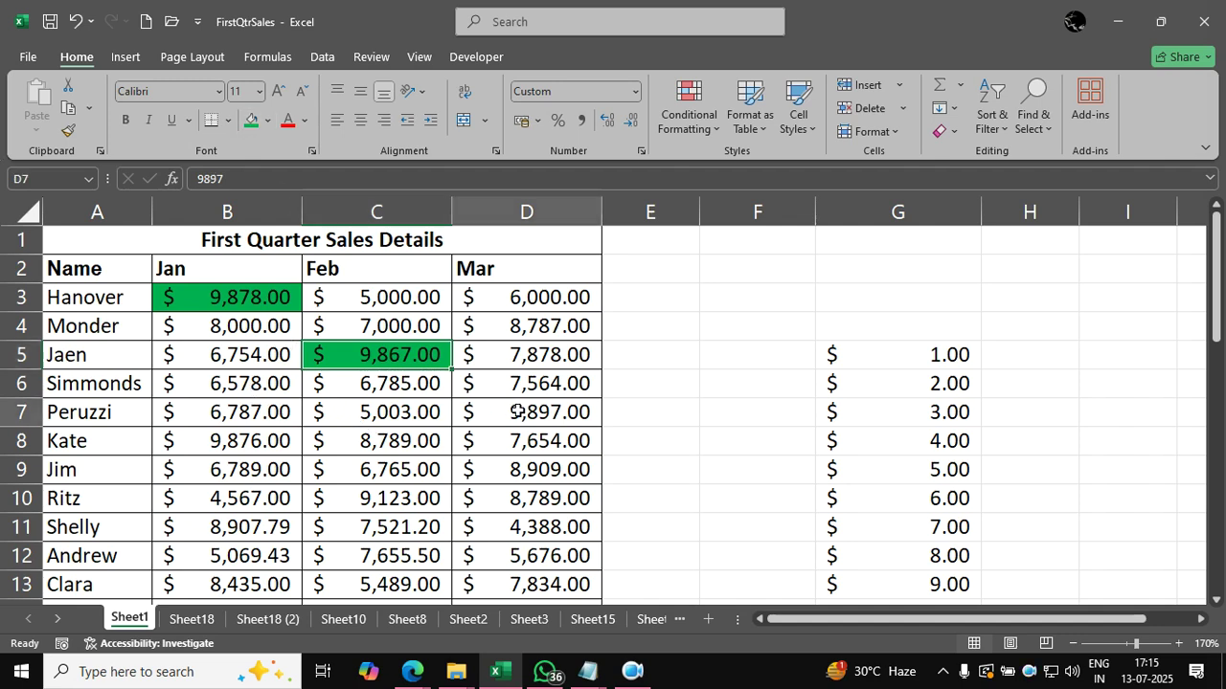
left_click(251, 122)
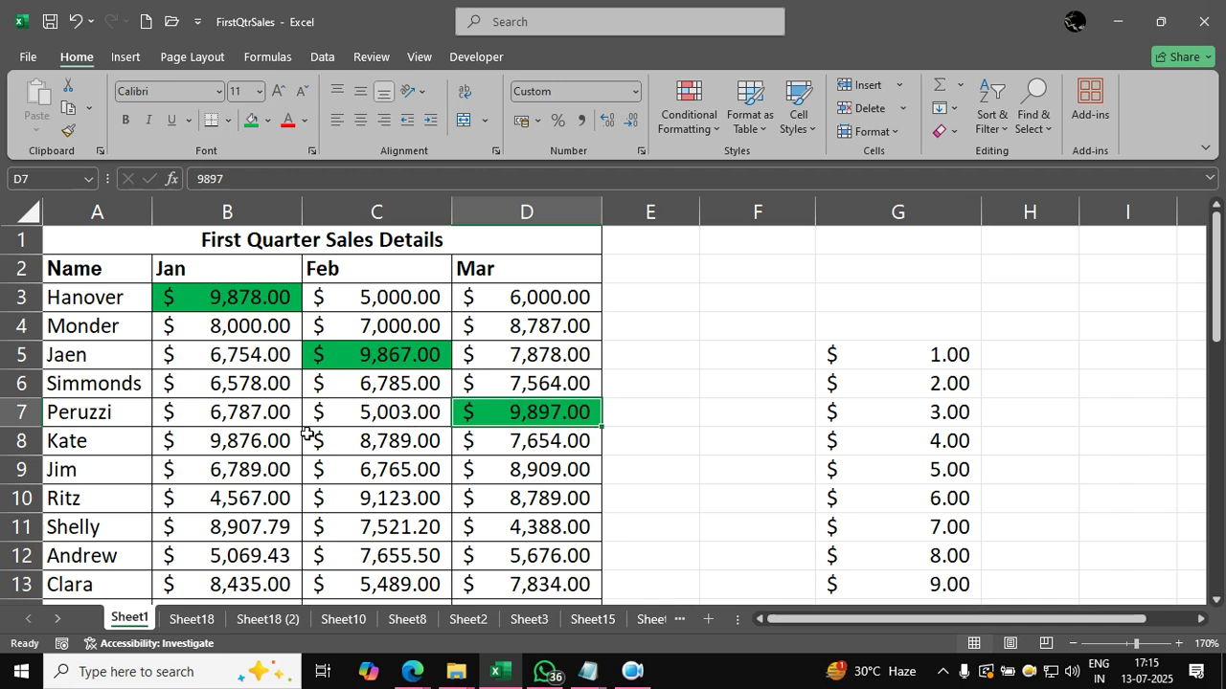
left_click(265, 439)
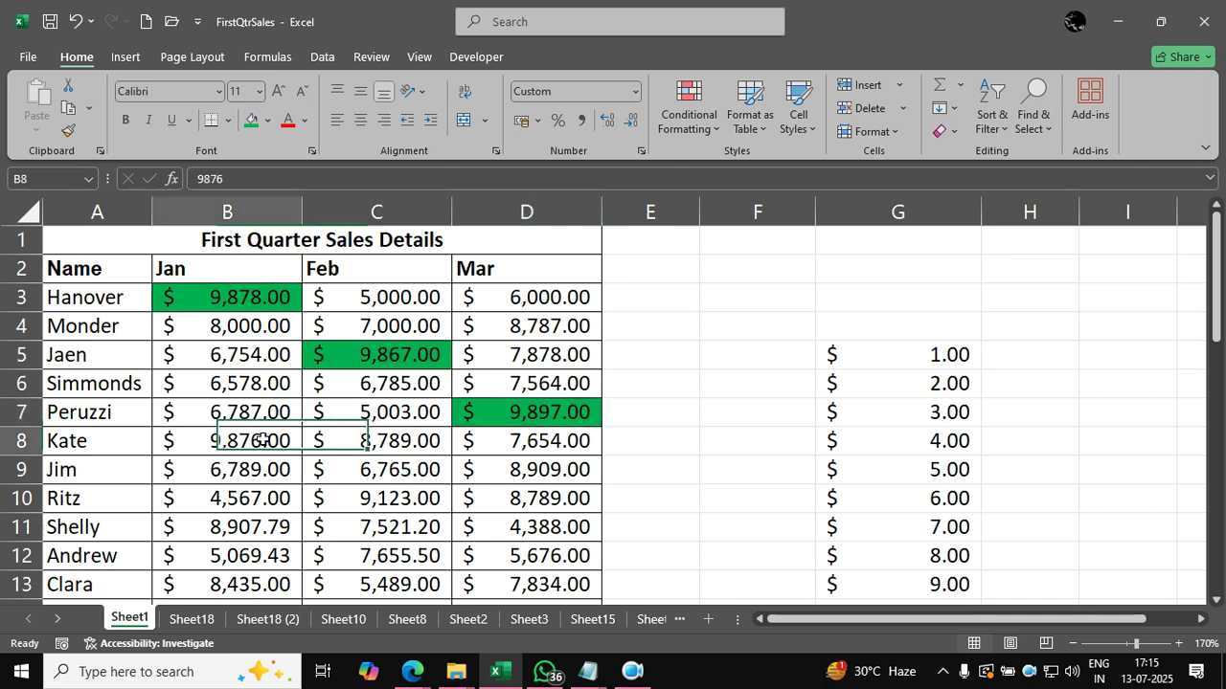
left_click(250, 123)
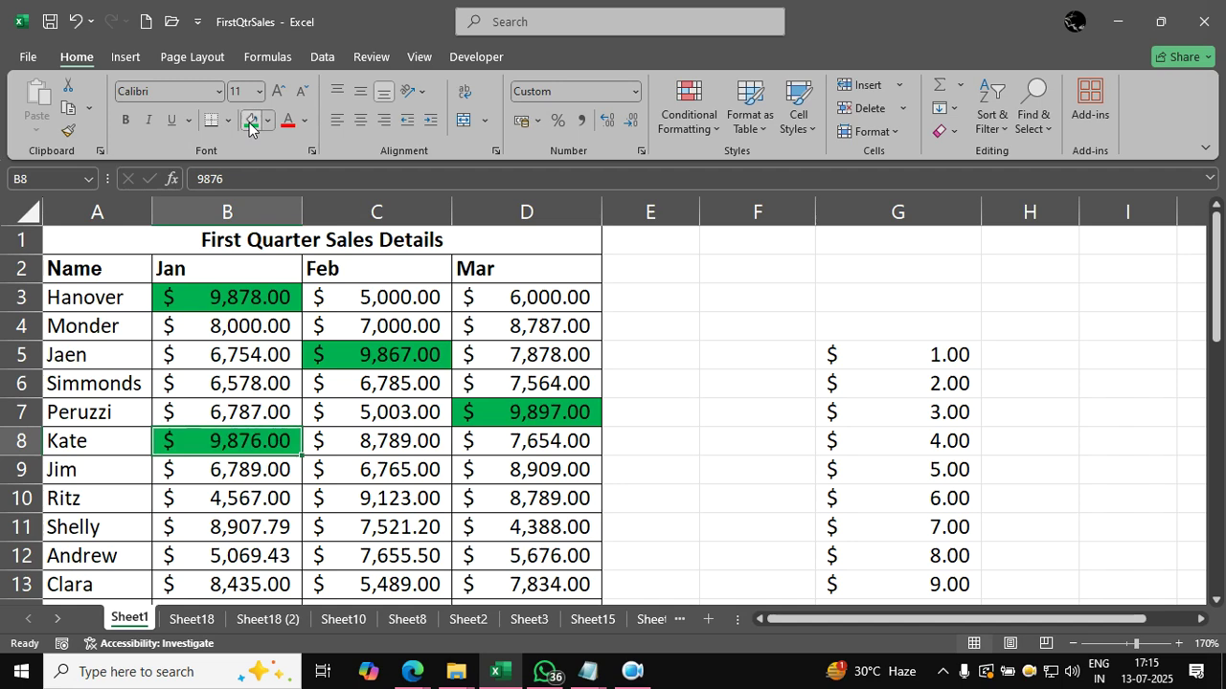
left_click(360, 442)
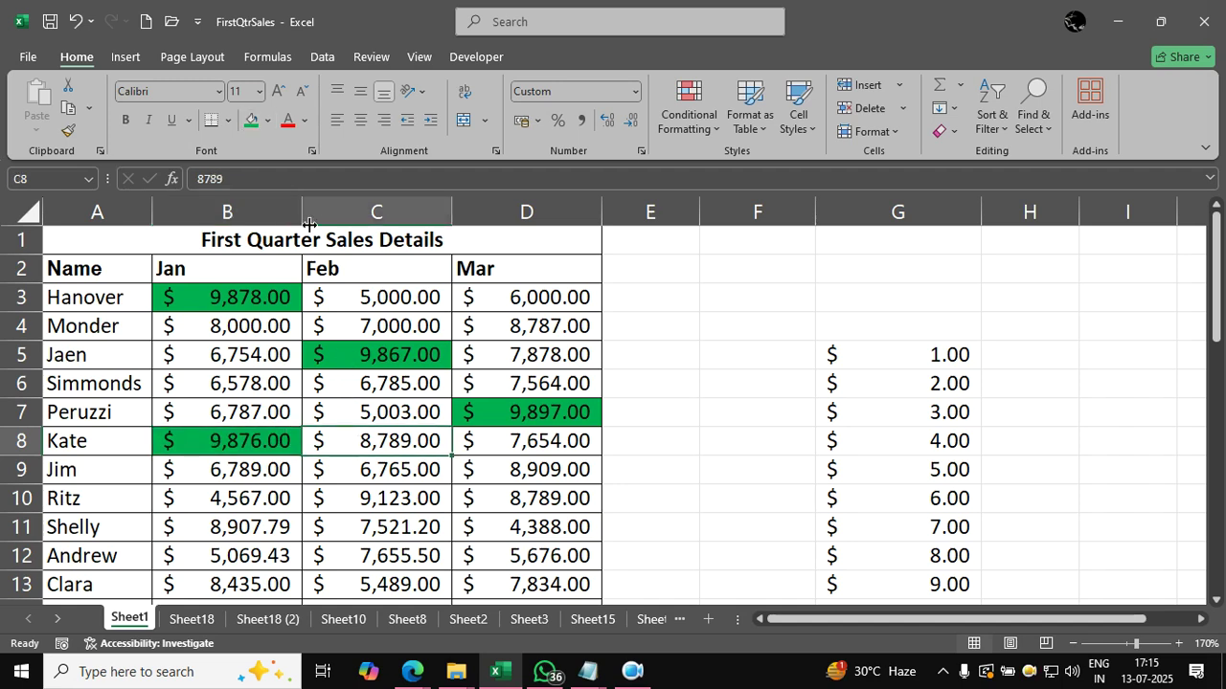
left_click(250, 122)
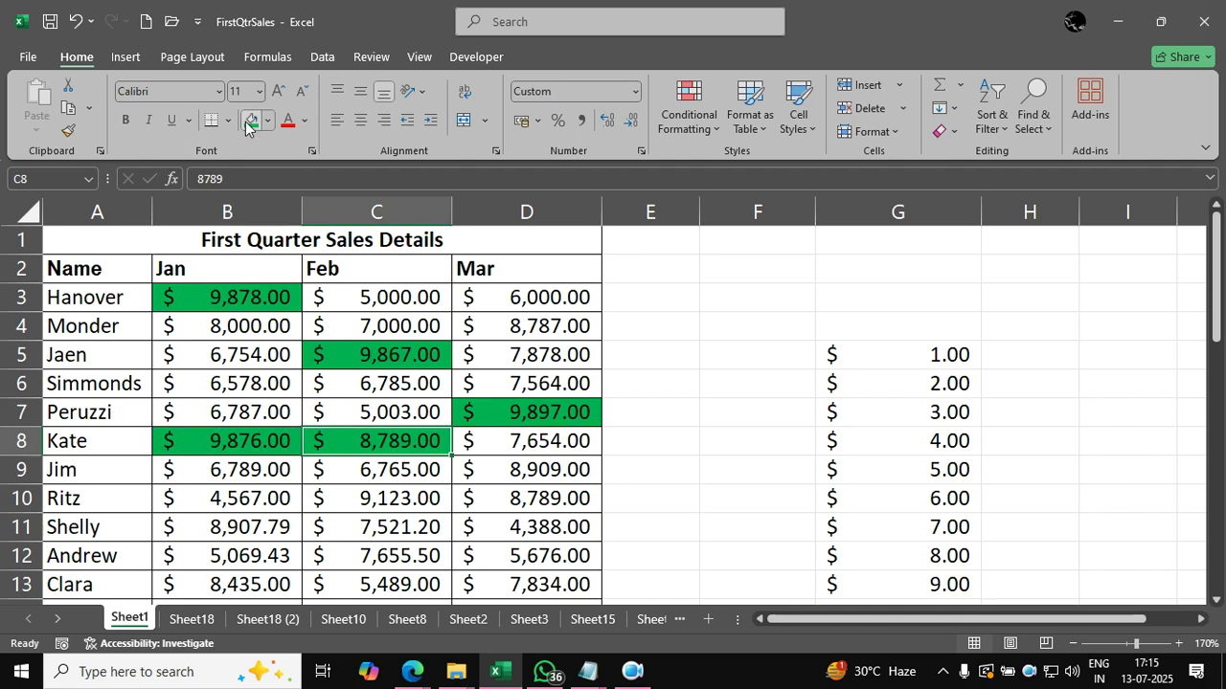
Undo the manual green fills on sales cells B3, C5, D7, B8 and C8.
left_click(364, 389)
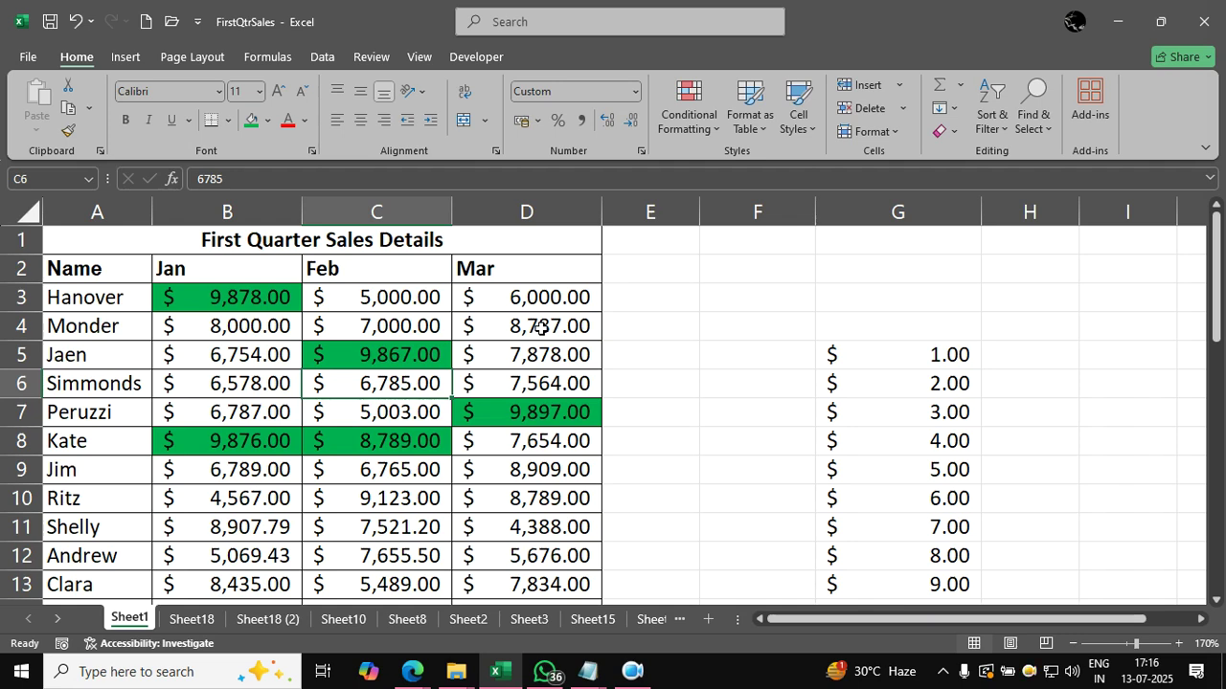
key("ctrl+z")
key("ctrl+z")
key("ctrl+z")
key("ctrl+z")
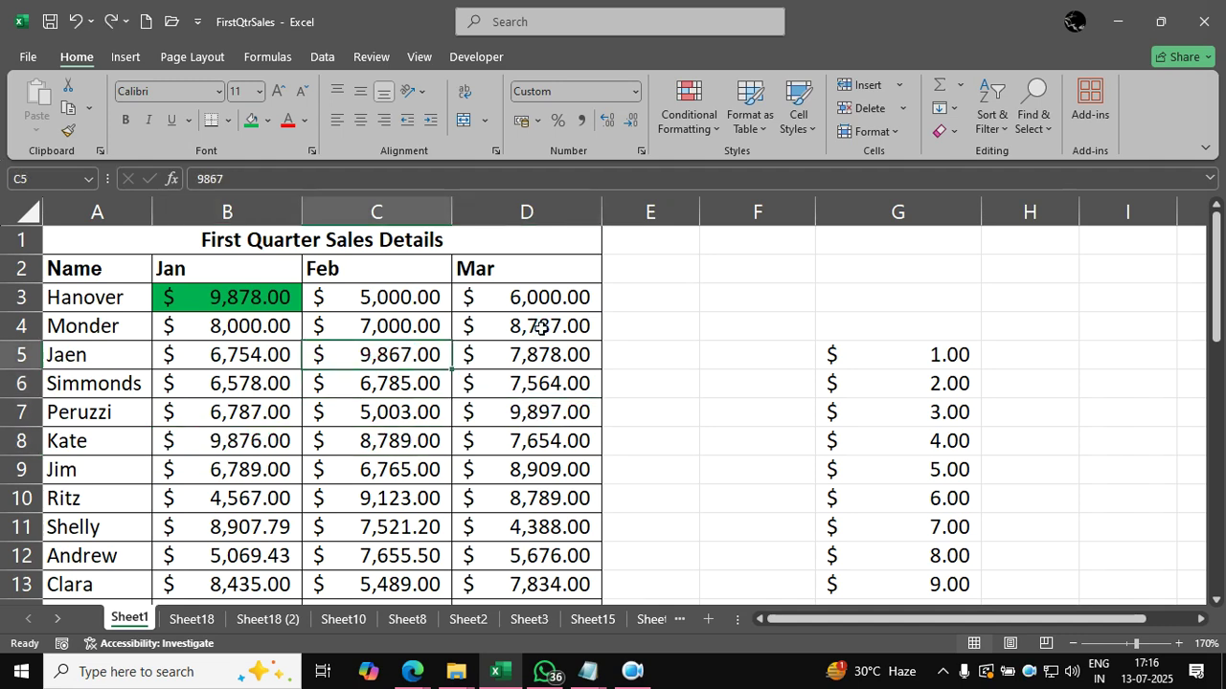
key("ctrl+z")
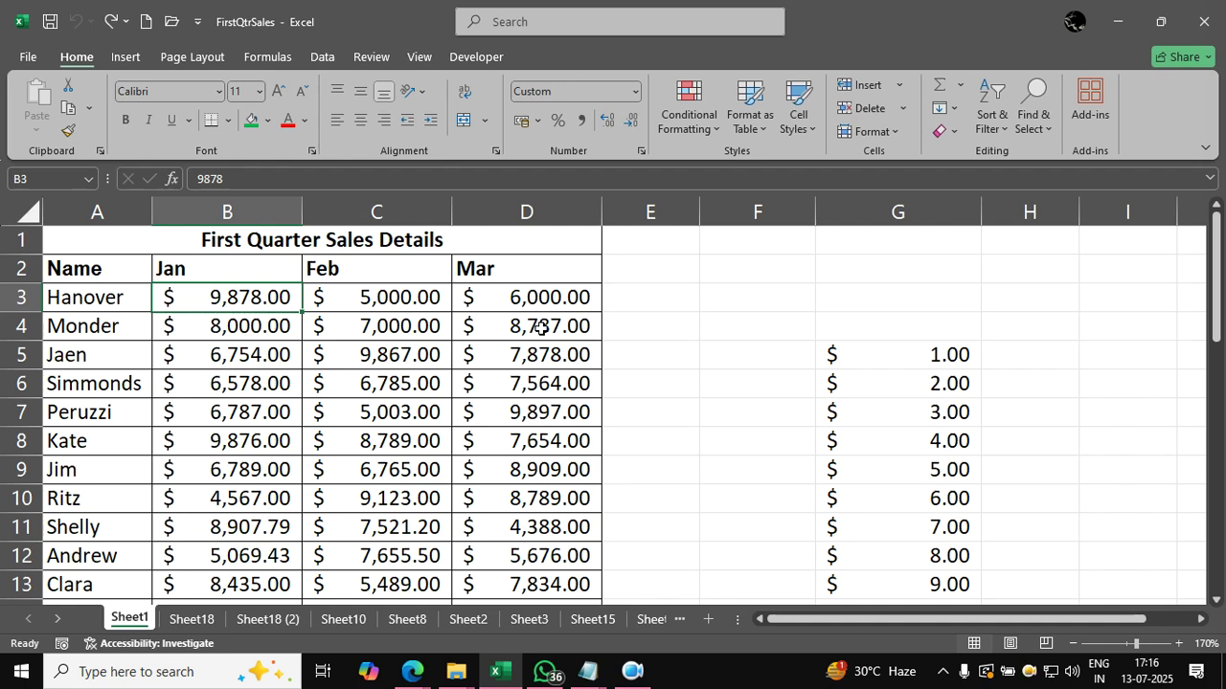
Add a conditional formatting rule to B3:D35 that highlights values greater than 8000 with Green Fill with Dark Green Text.
left_click(322, 349)
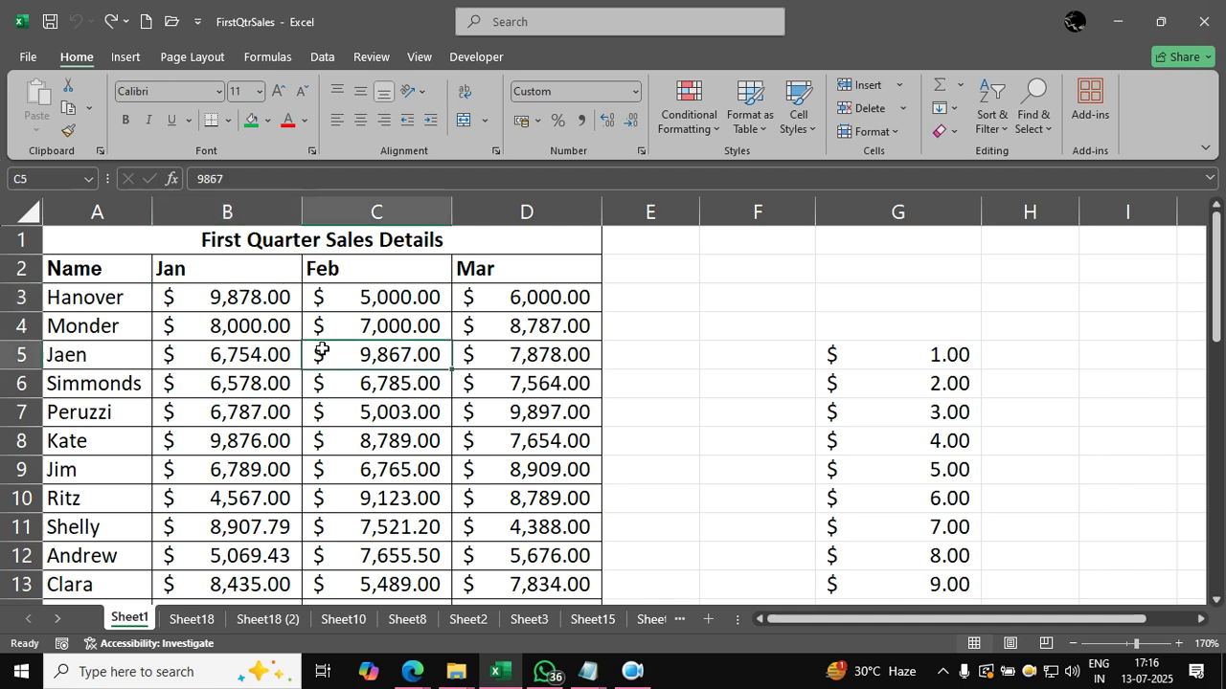
left_click(257, 297)
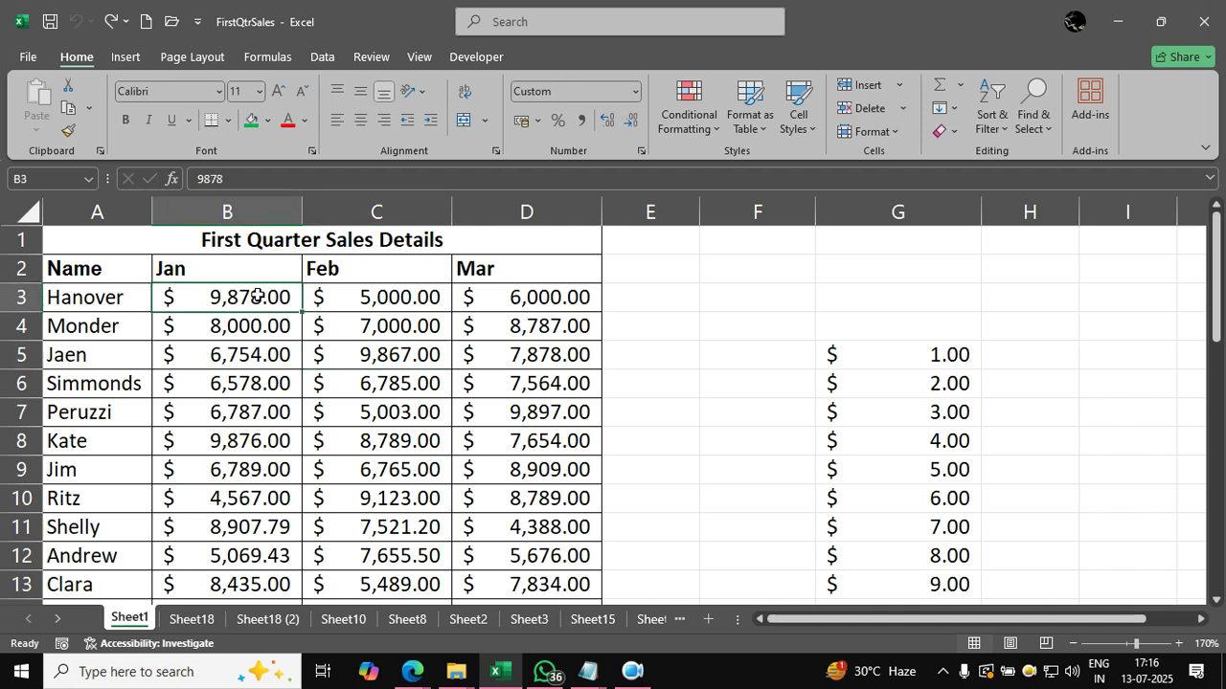
key("ctrl+shift+Right")
key("ctrl+shift+Down")
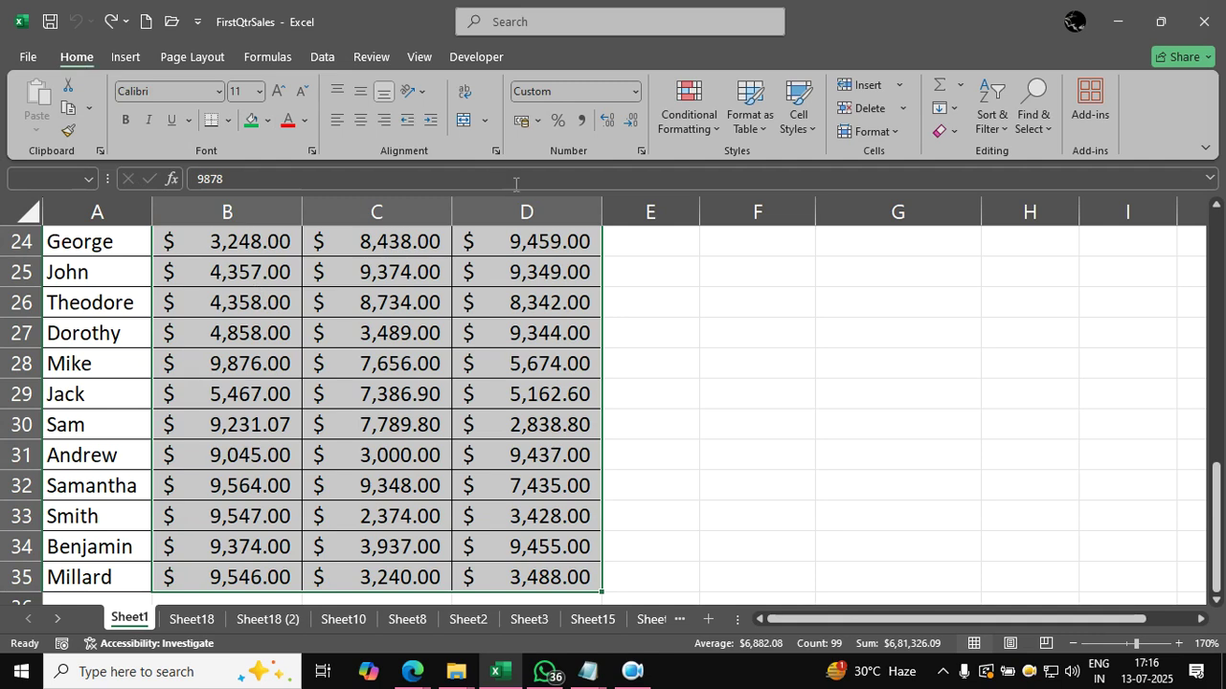
left_click(709, 132)
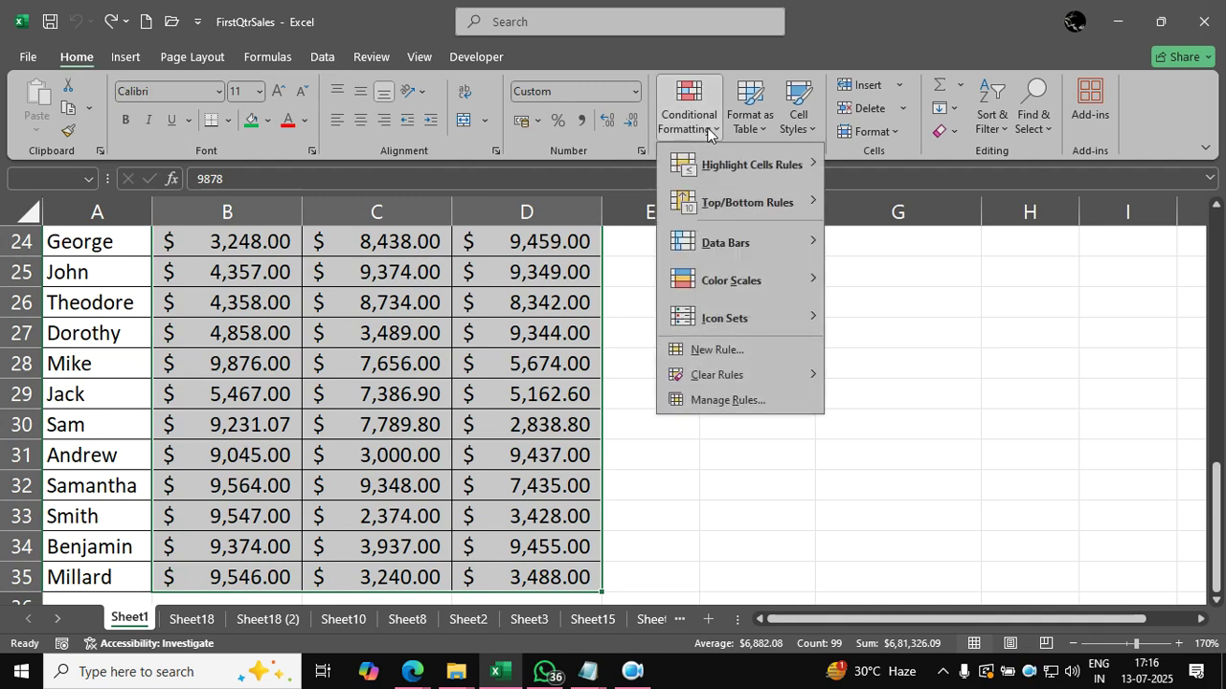
mouse_move(726, 167)
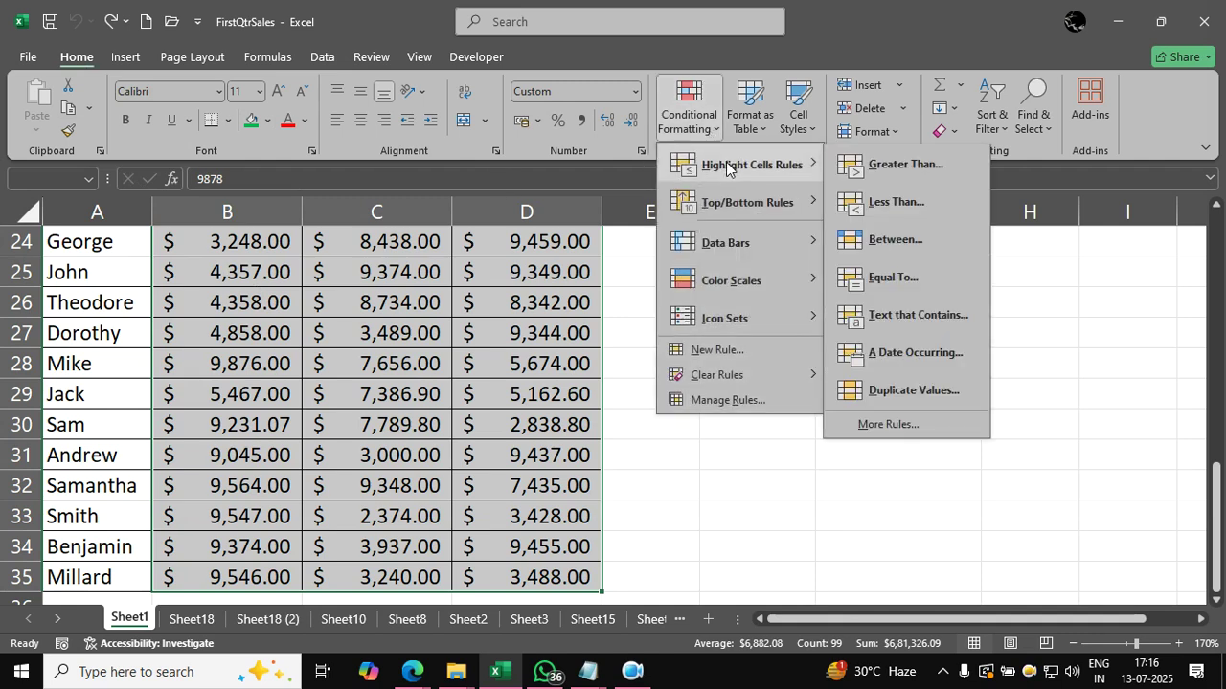
left_click(849, 169)
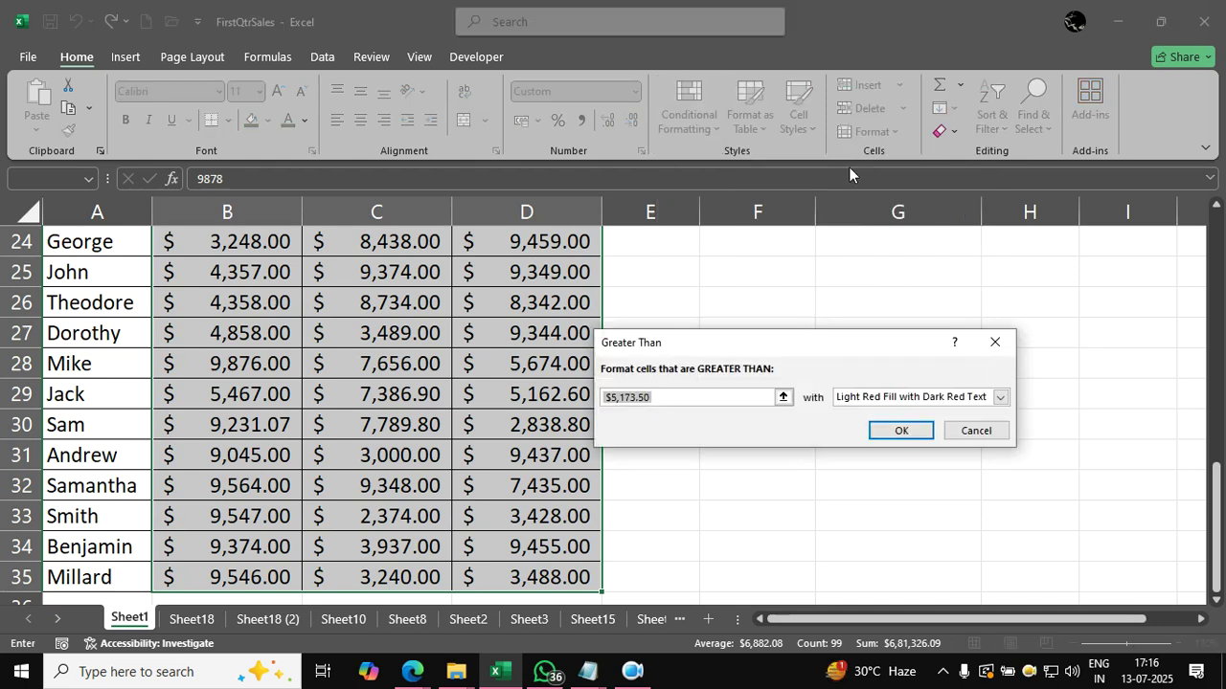
type("80")
type("00")
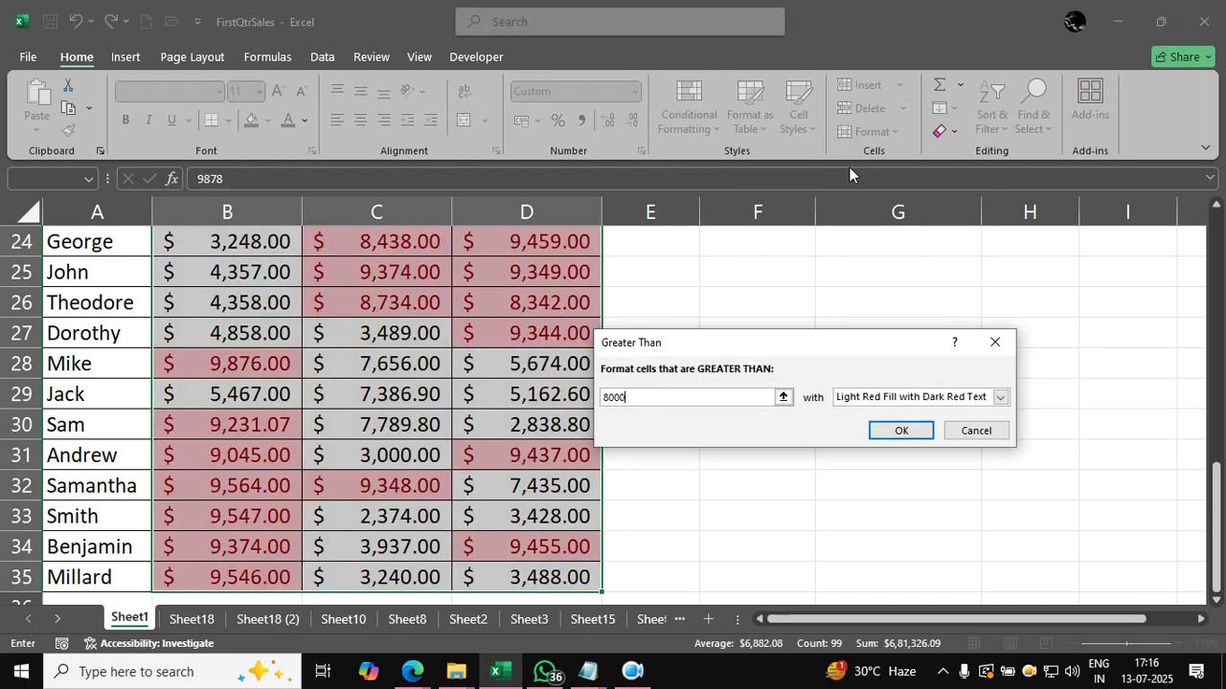
left_click(889, 401)
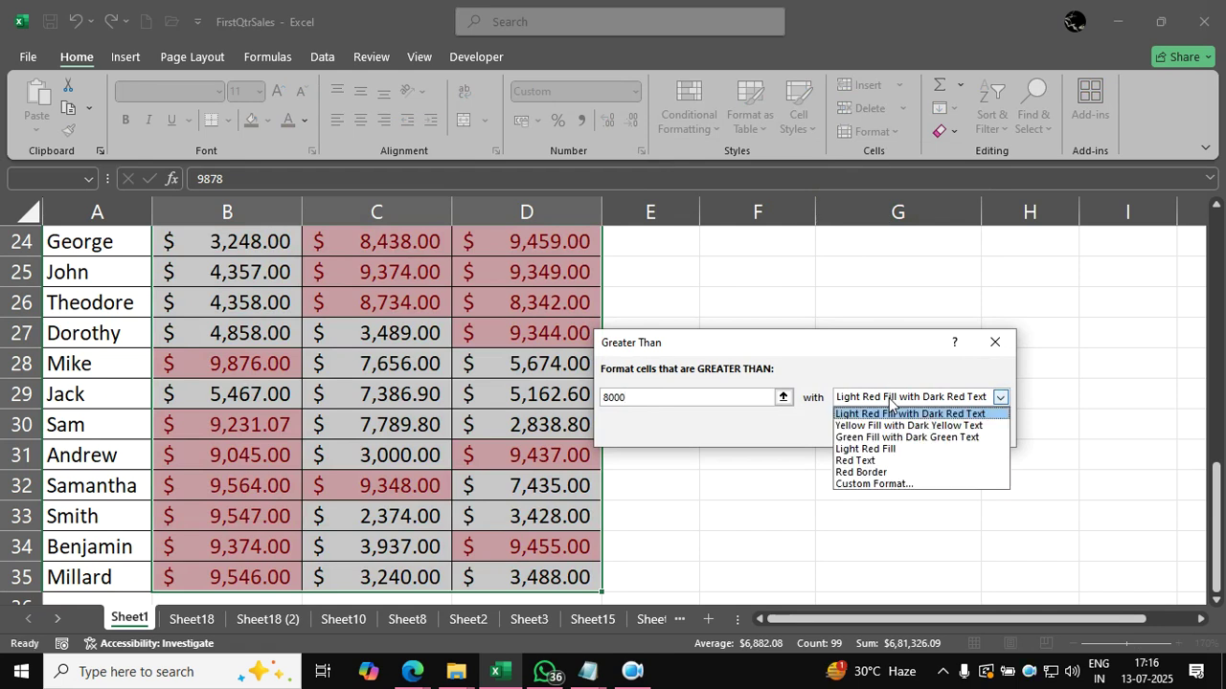
left_click(879, 443)
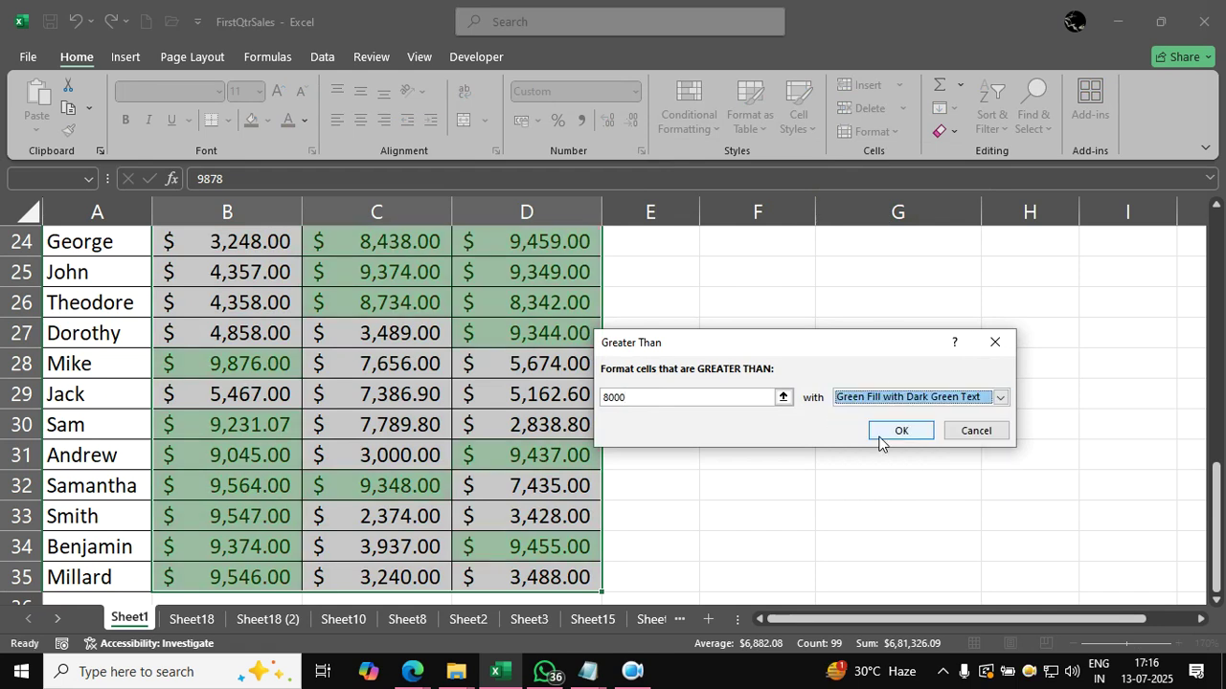
left_click(904, 431)
left_click(586, 396)
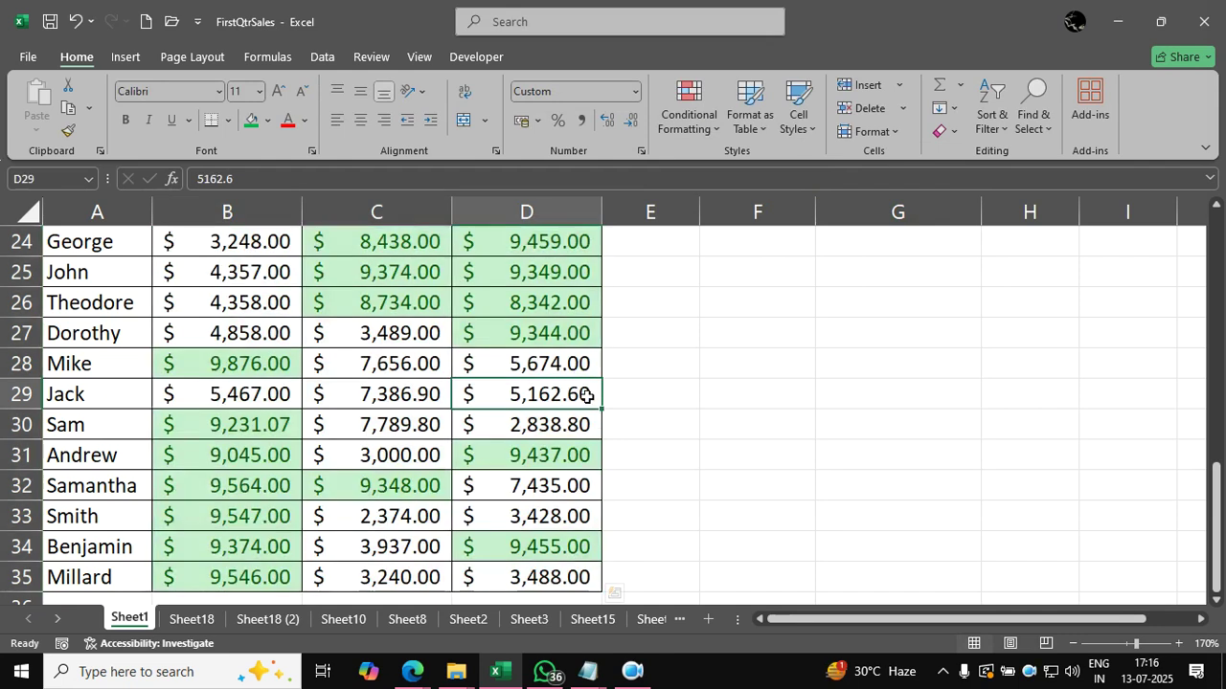
Add a conditional formatting rule to B3:D35 that highlights values less than 5000 with Light Red Fill with Dark Red Text.
key("ctrl+Up")
key("ctrl+Up")
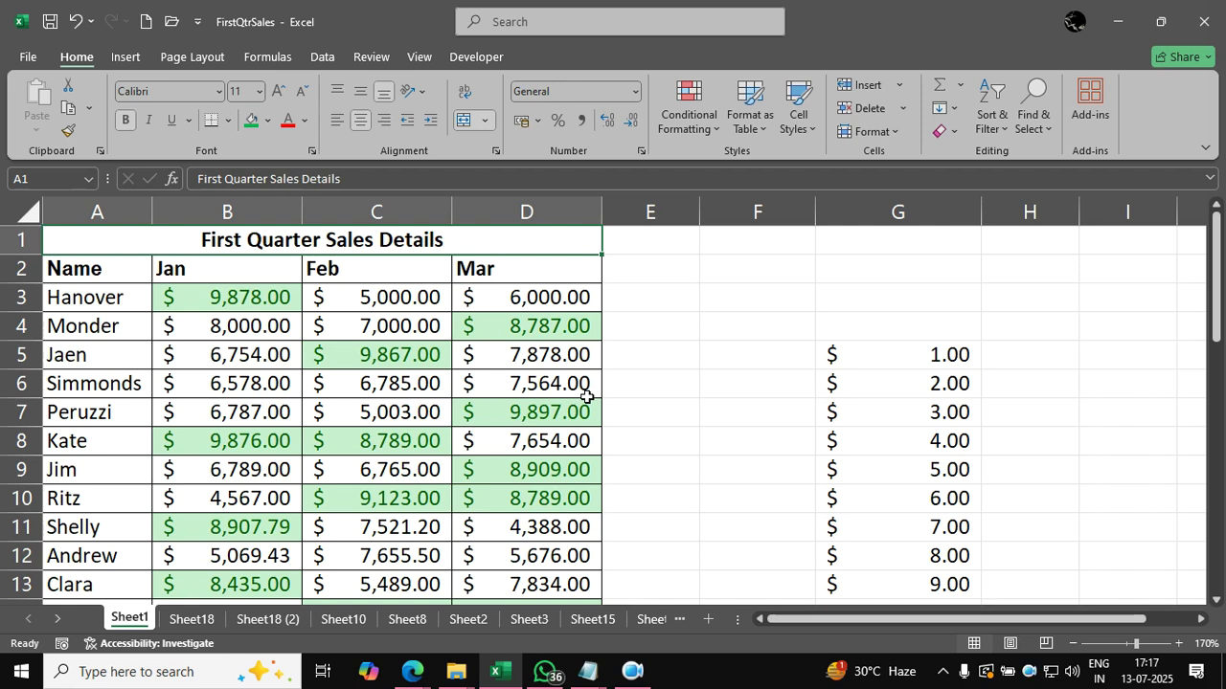
left_click(262, 297)
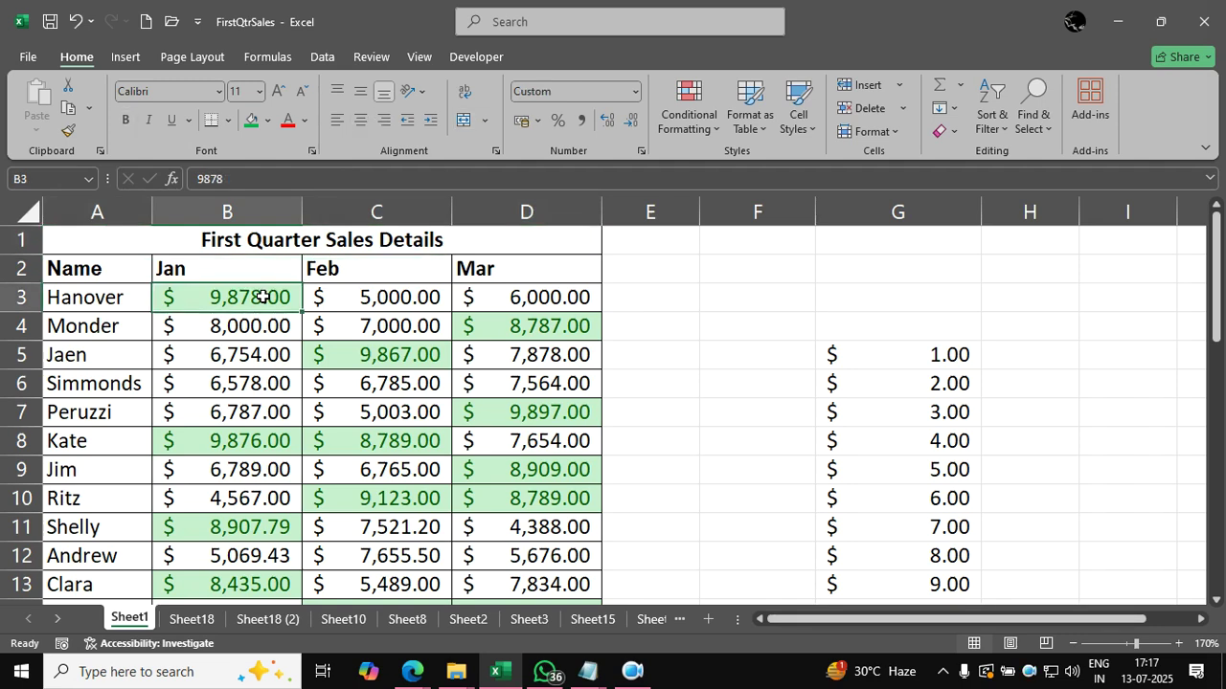
key("ctrl+shift+Right")
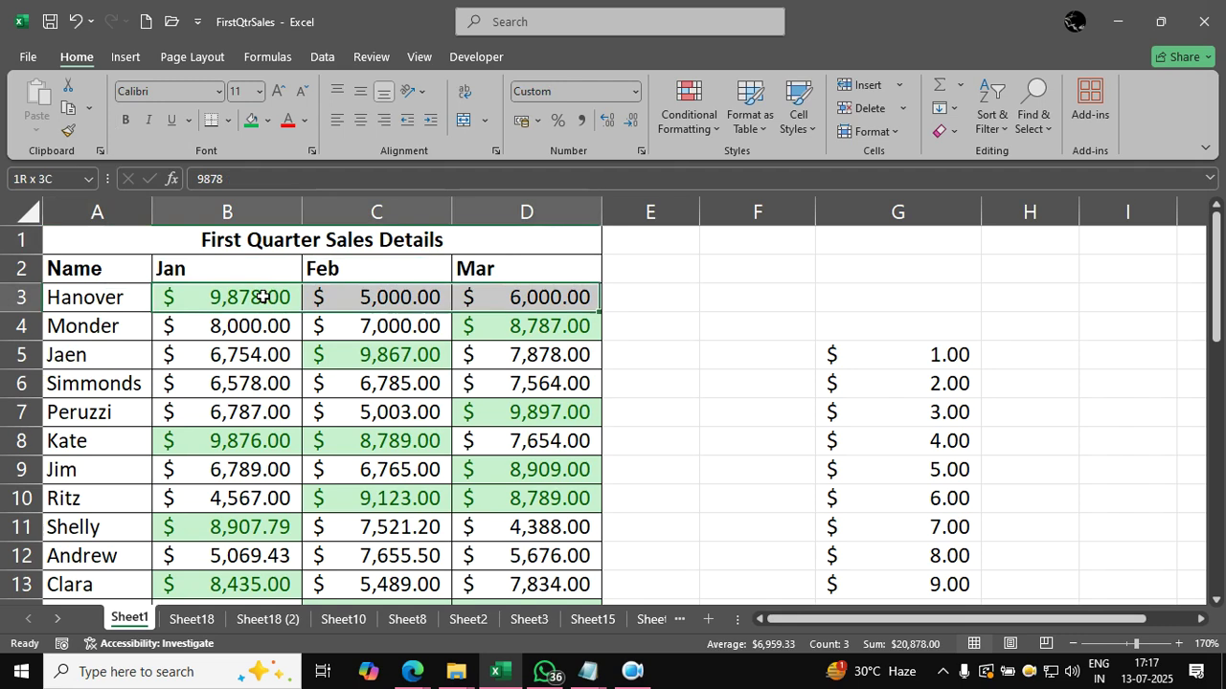
key("ctrl+shift+Down")
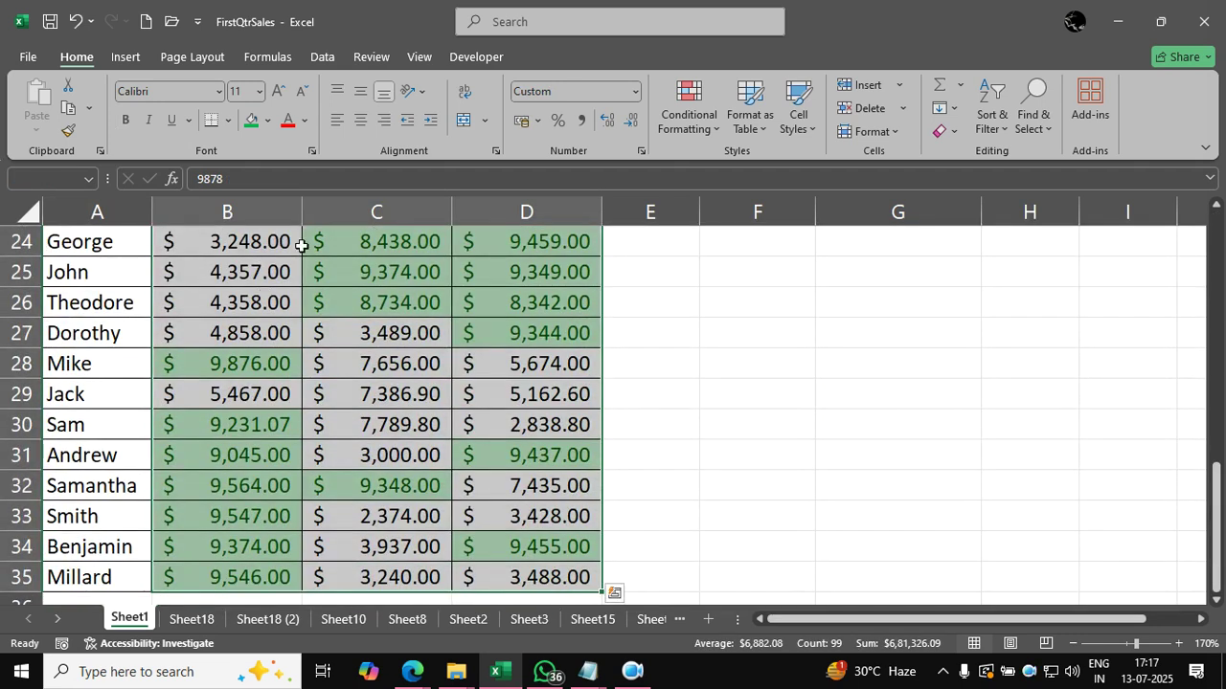
left_click(685, 124)
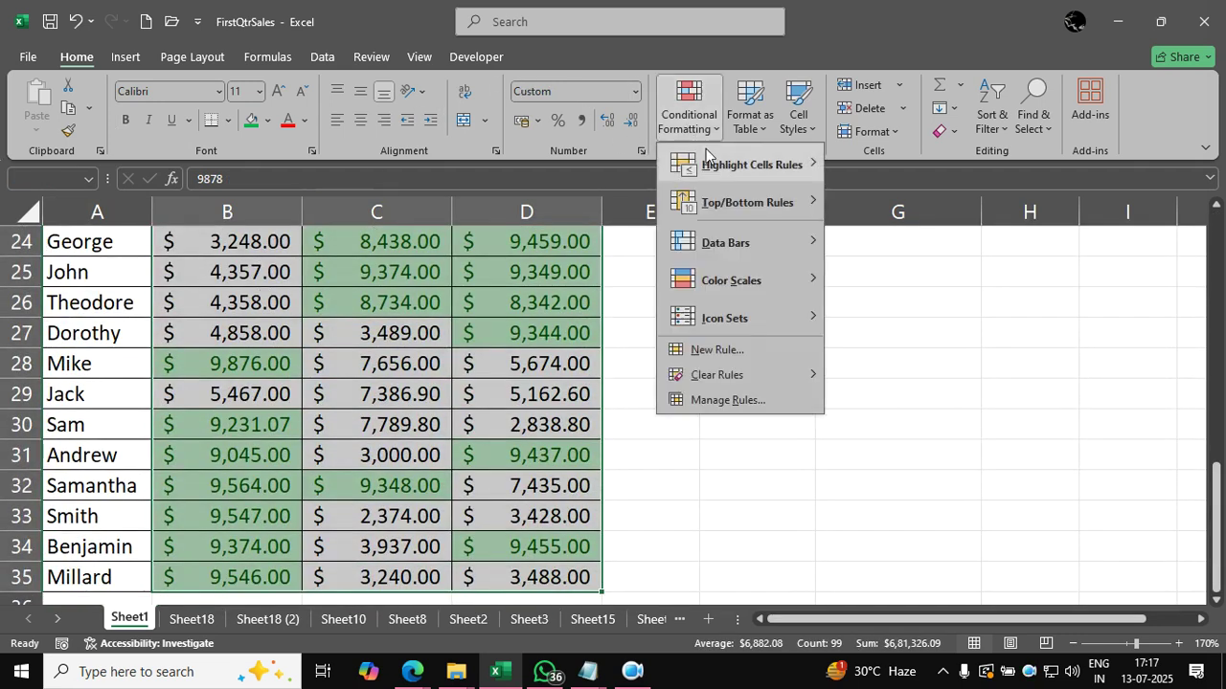
mouse_move(714, 163)
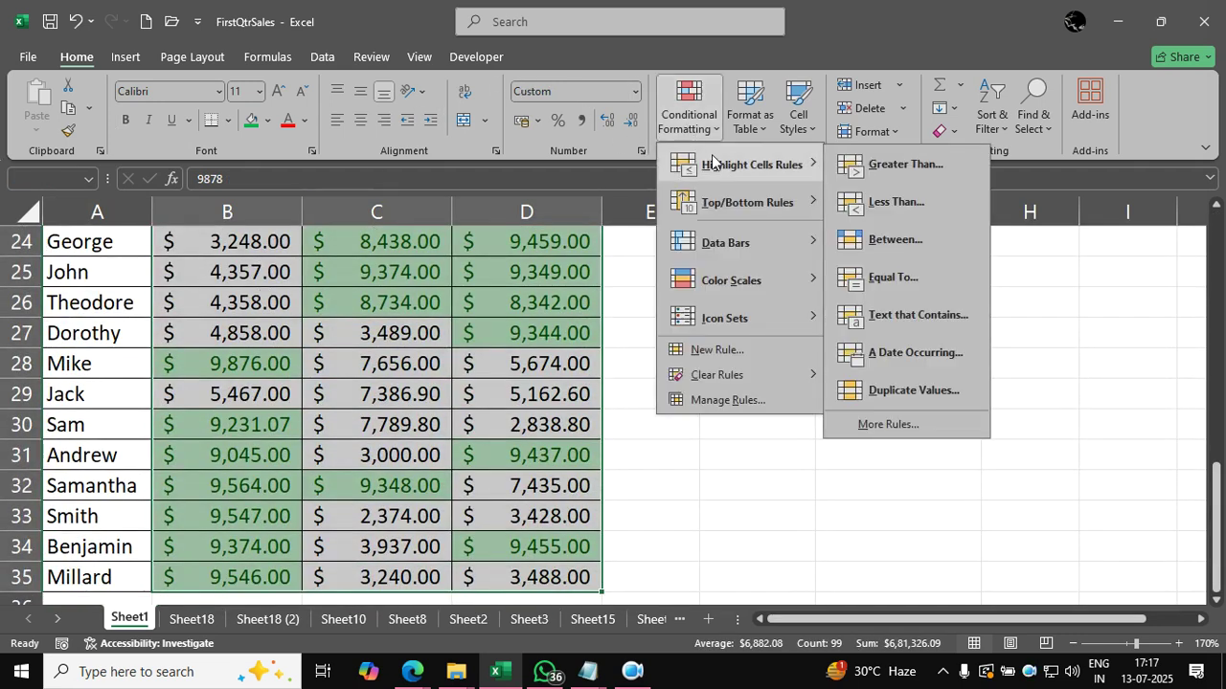
left_click(923, 208)
left_click(746, 400)
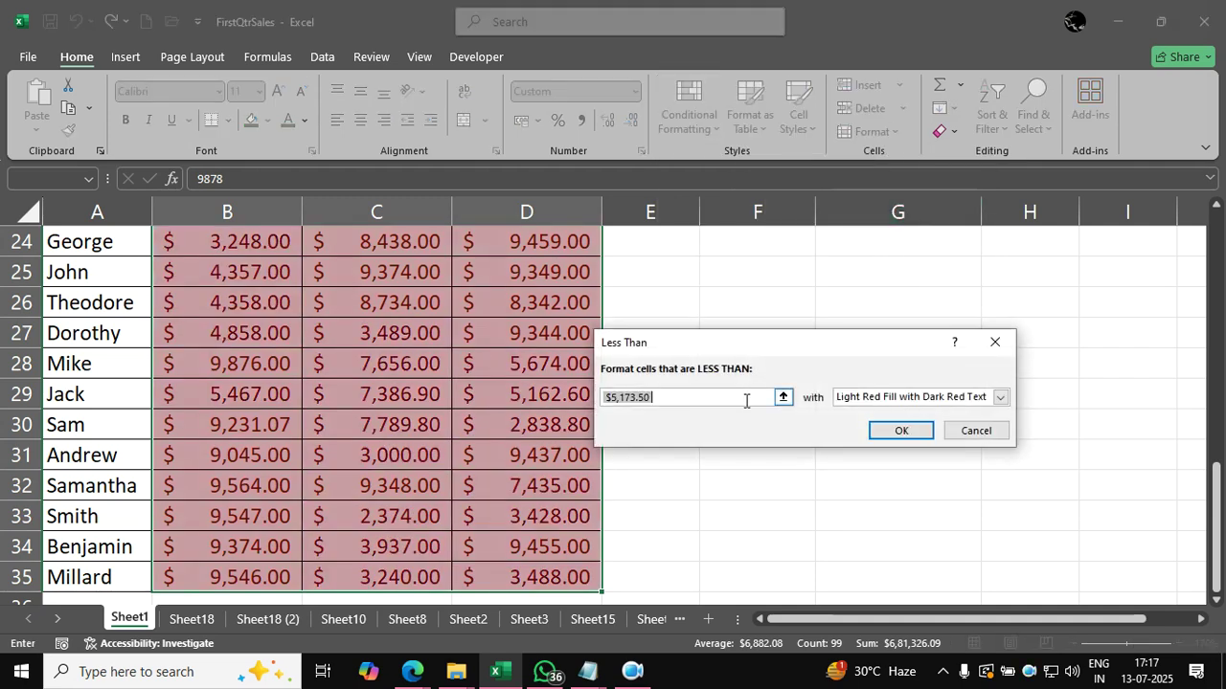
type("5000")
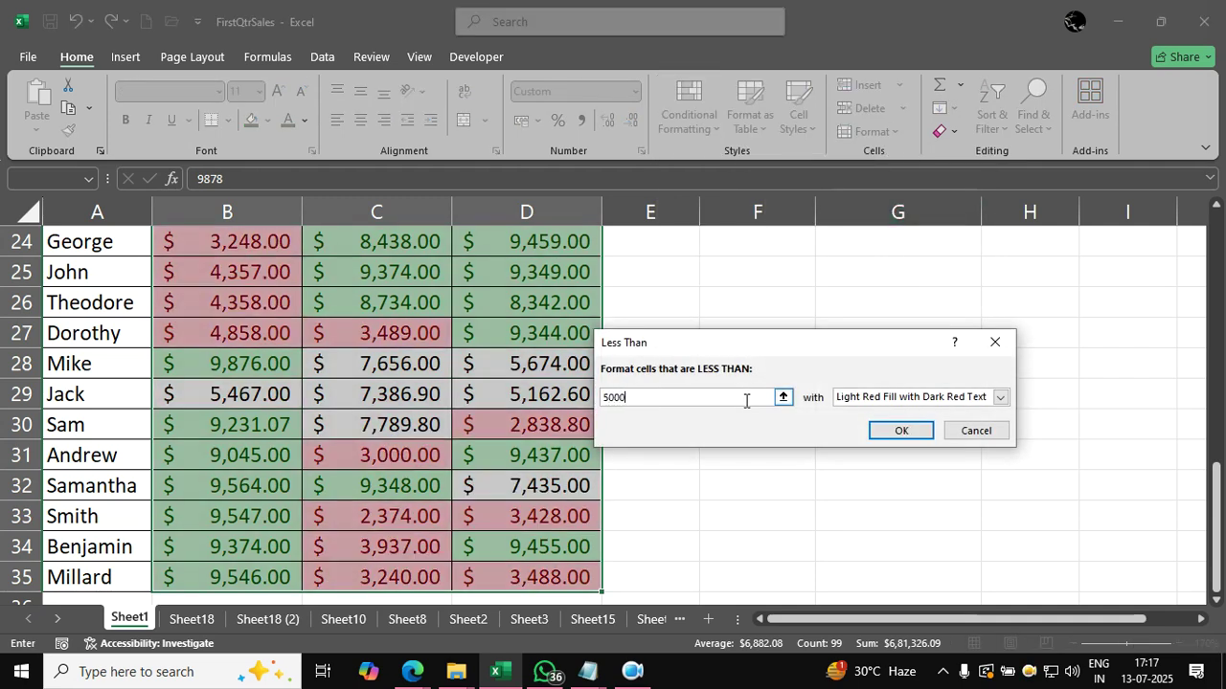
left_click(890, 430)
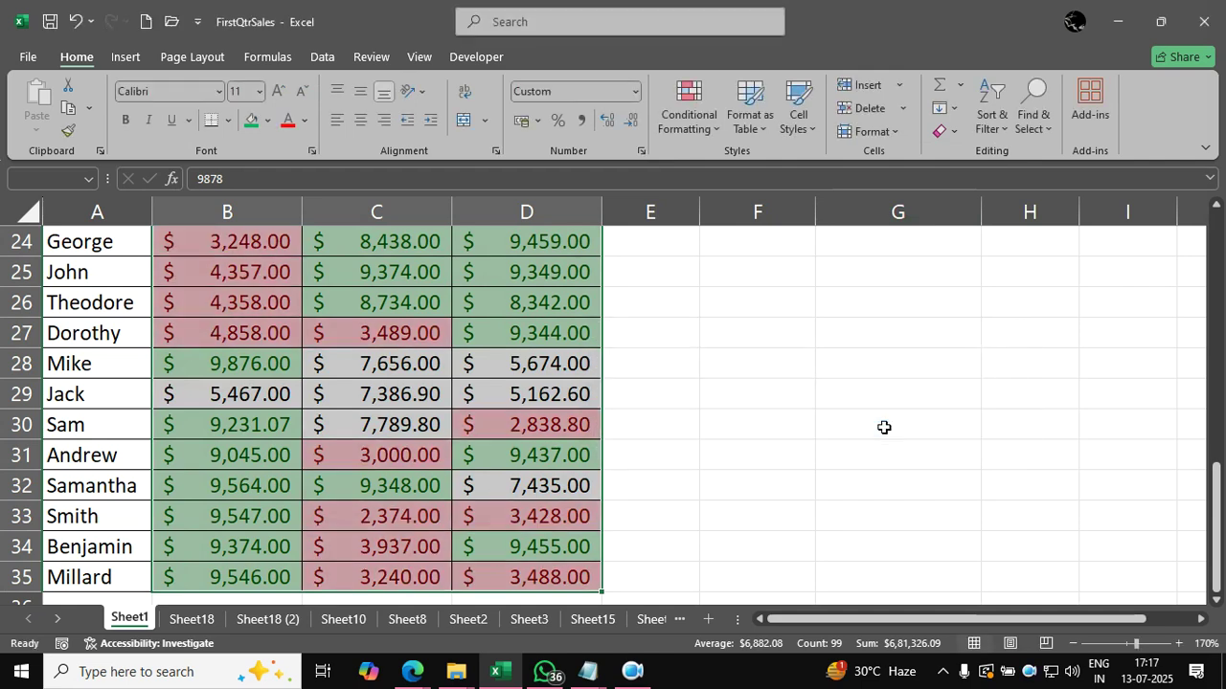
Add a conditional formatting rule to the same sales range highlighting values between 5000 and 8000 with Yellow Fill with Dark Yellow Text.
left_click(704, 129)
mouse_move(733, 170)
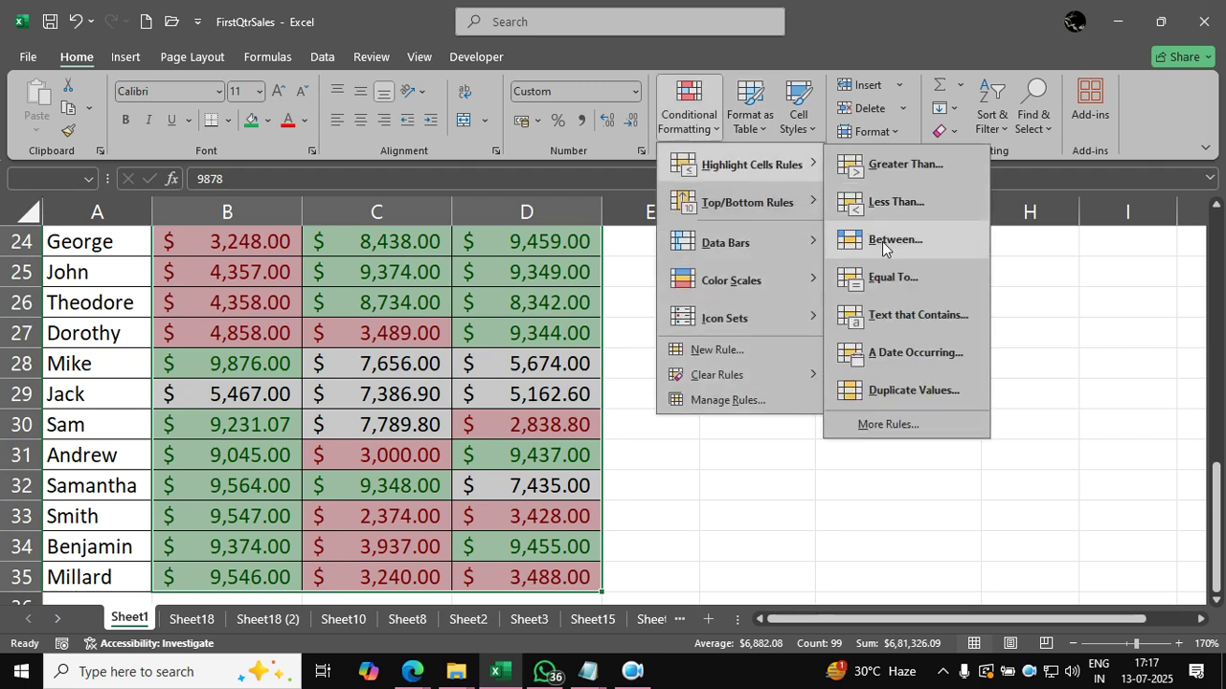
left_click(884, 240)
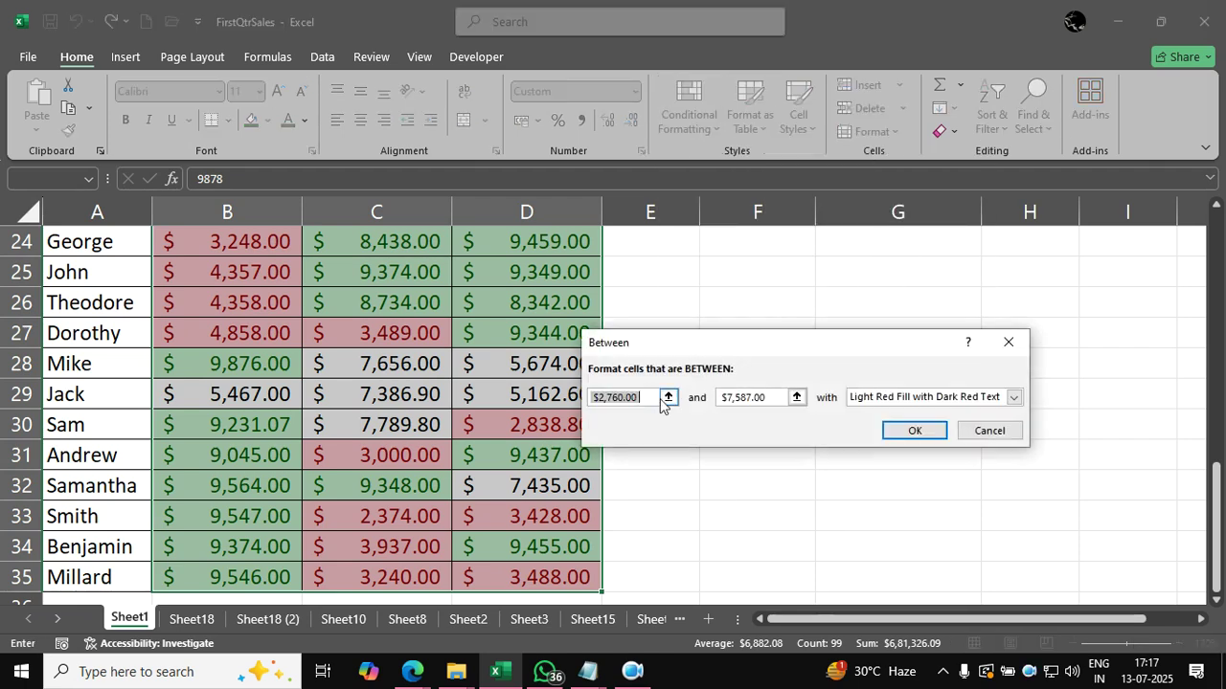
type("5000")
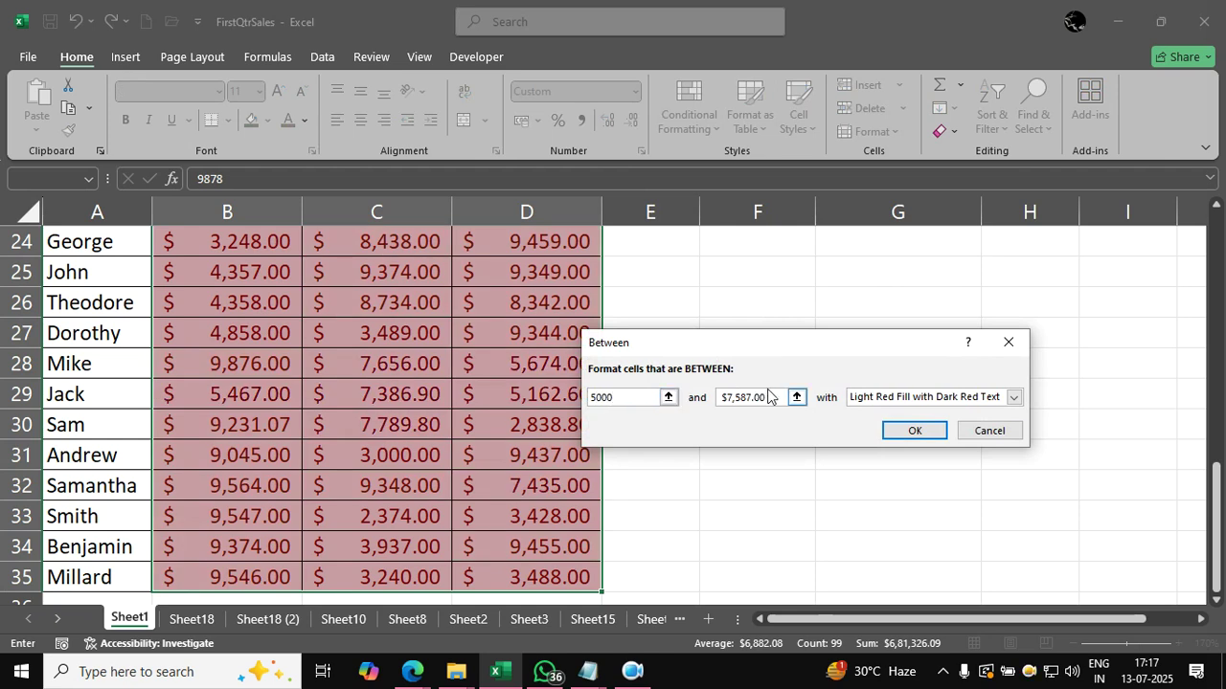
left_click_drag(775, 398, 724, 402)
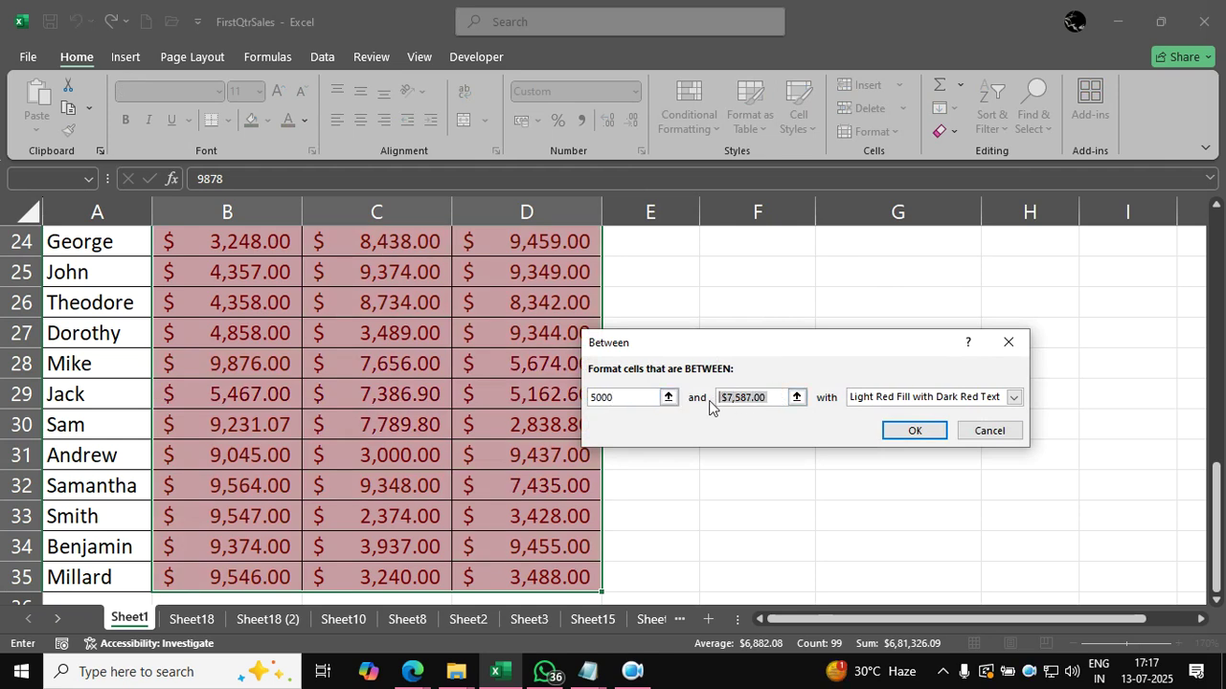
type("8000")
left_click(888, 399)
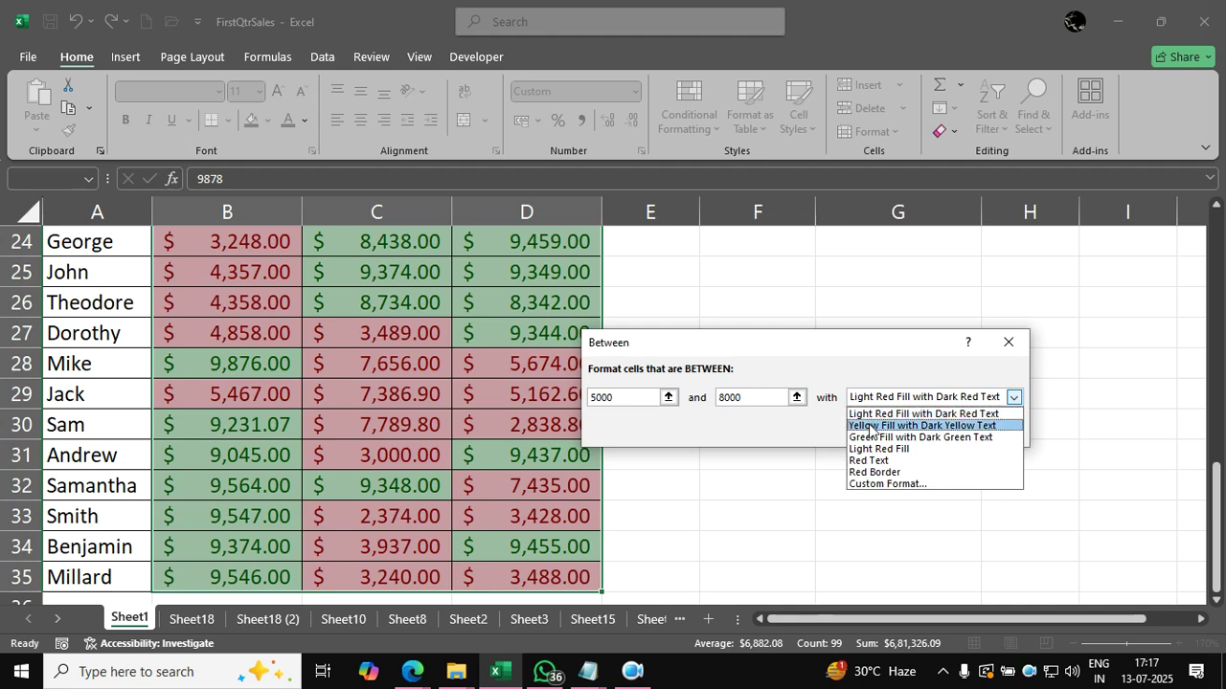
left_click(874, 426)
left_click(912, 431)
left_click(509, 424)
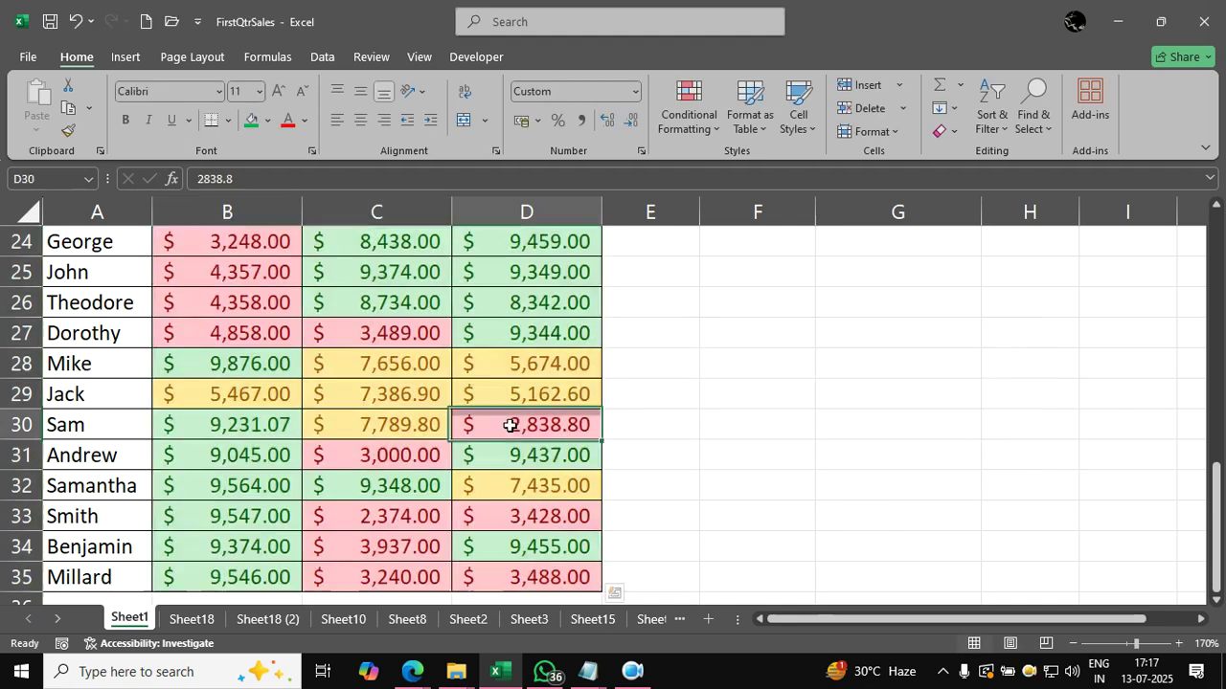
Edit the green greater-than-8000 conditional formatting rule on sales range B3:D35, setting its threshold to 9000.
key("Up")
key("ctrl+Home")
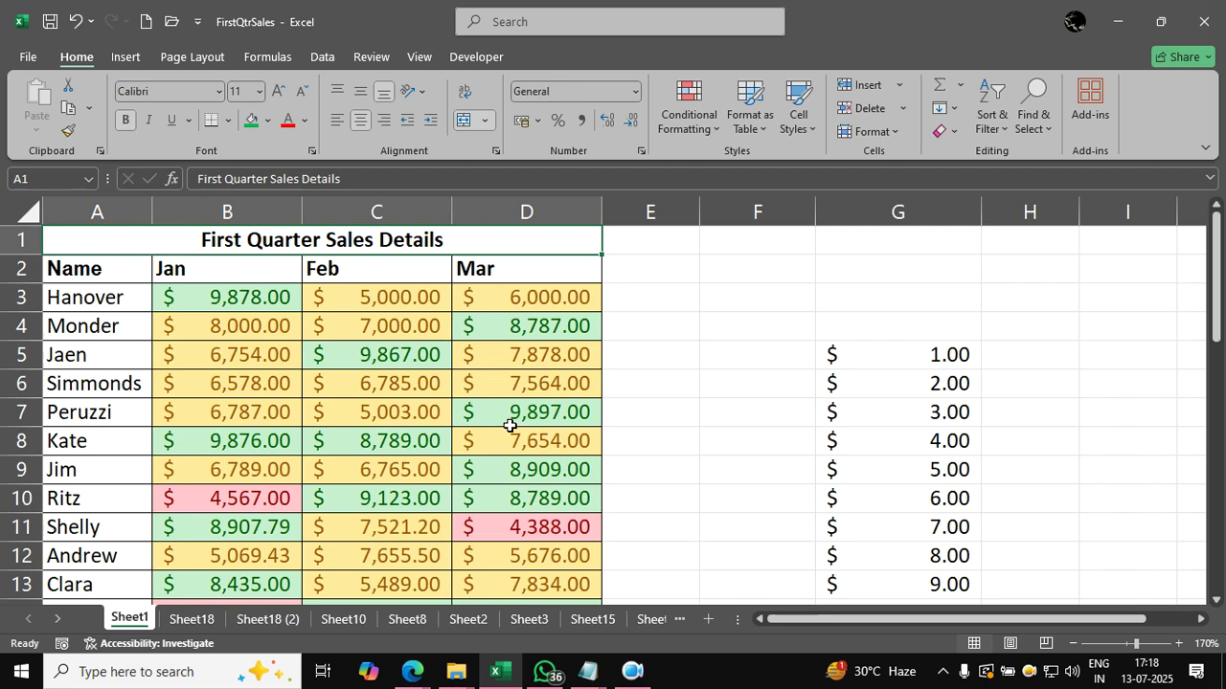
left_click(280, 301)
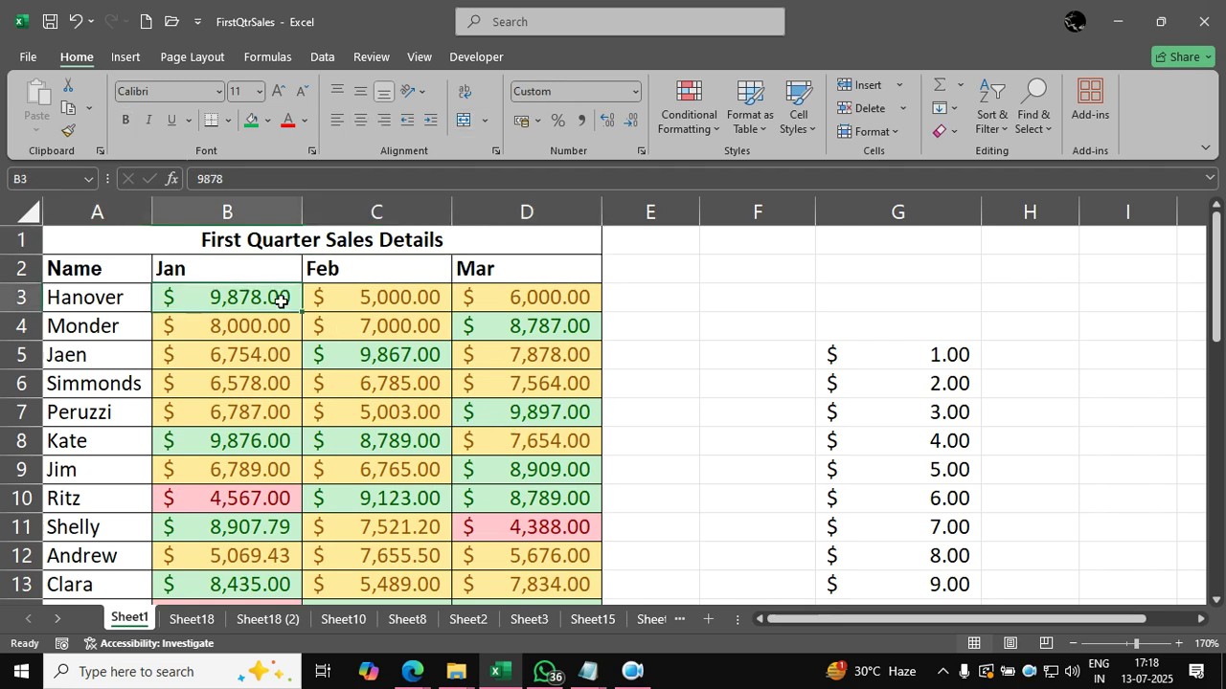
key("ctrl+shift+Right")
key("ctrl+shift+Down")
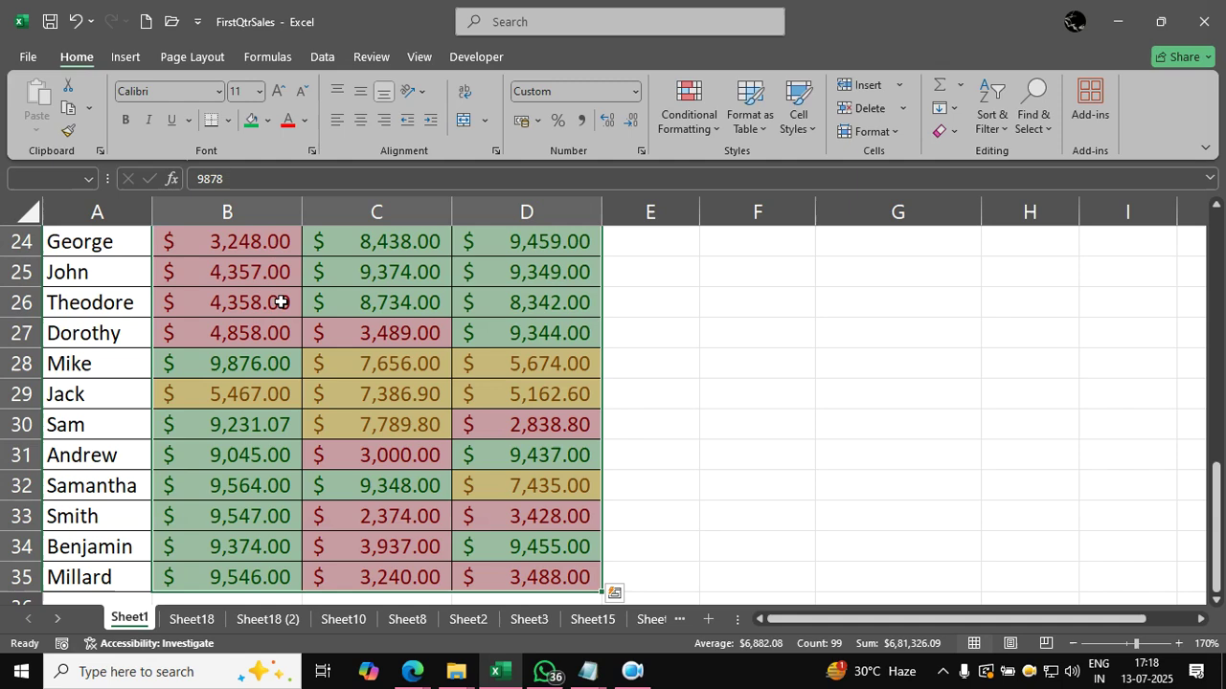
left_click(680, 128)
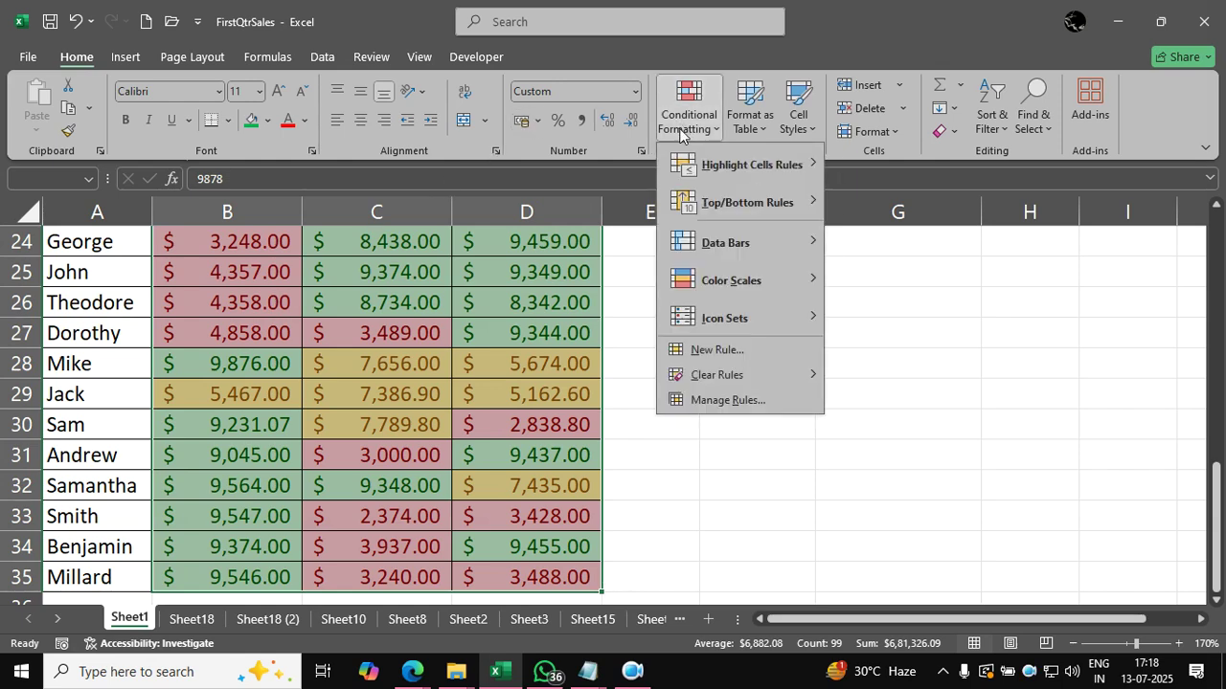
left_click(709, 400)
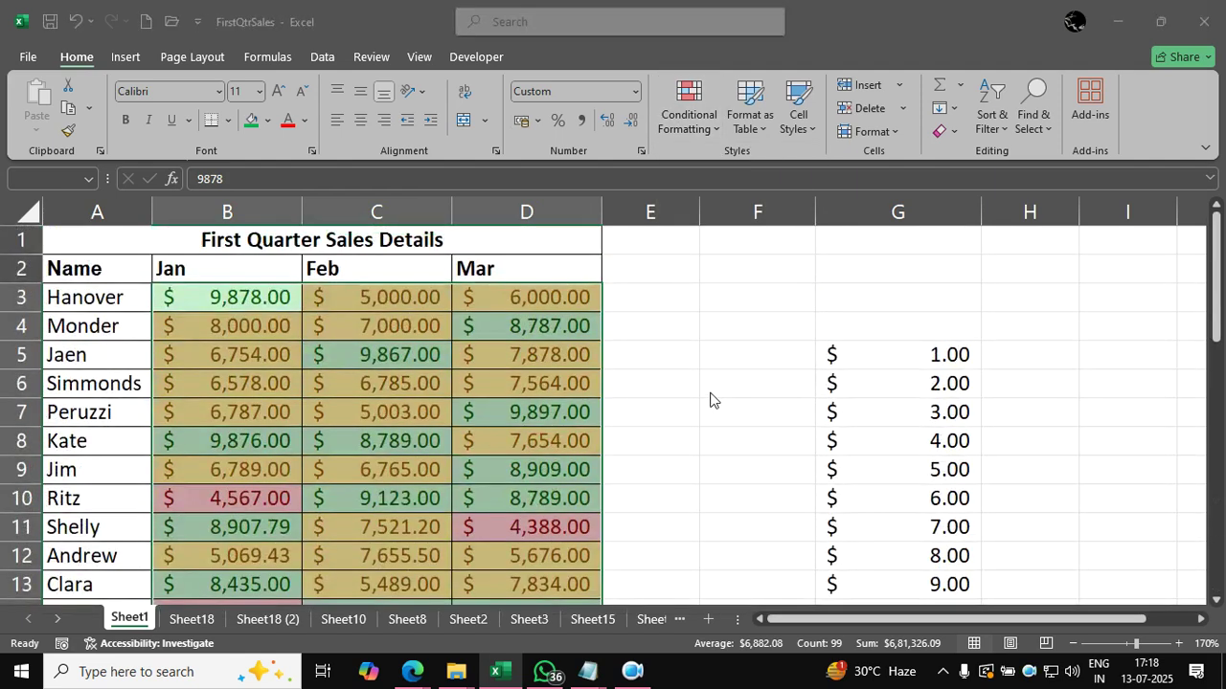
left_click(611, 428)
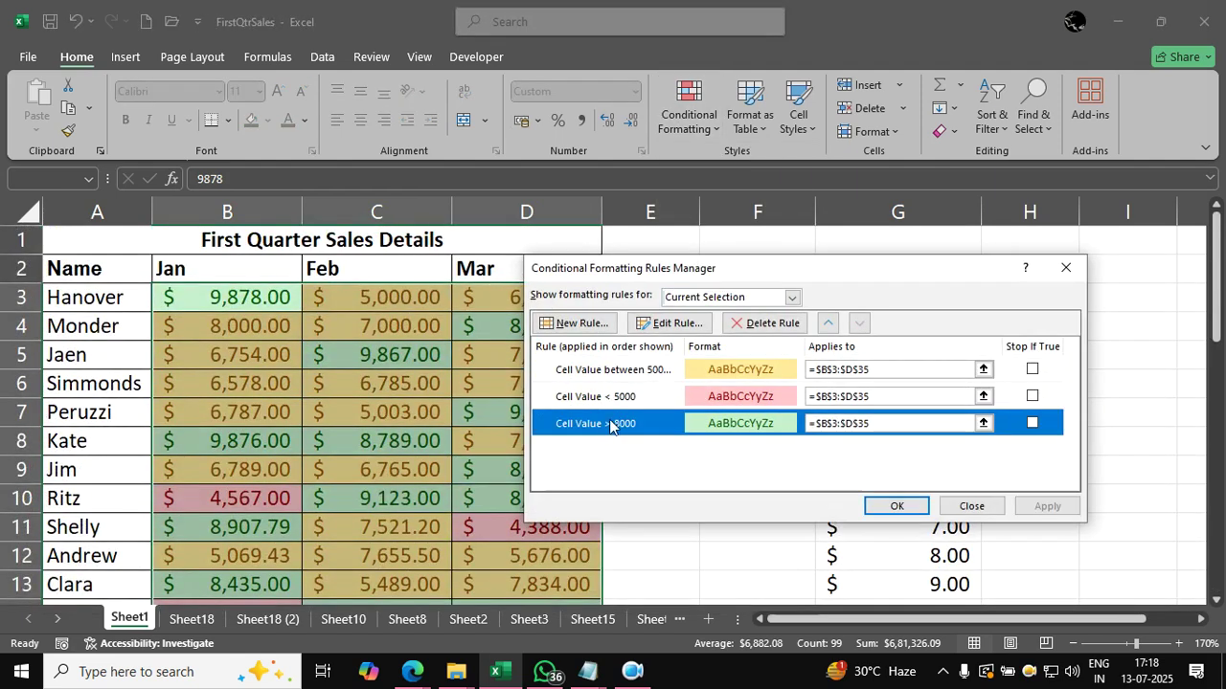
left_click(673, 325)
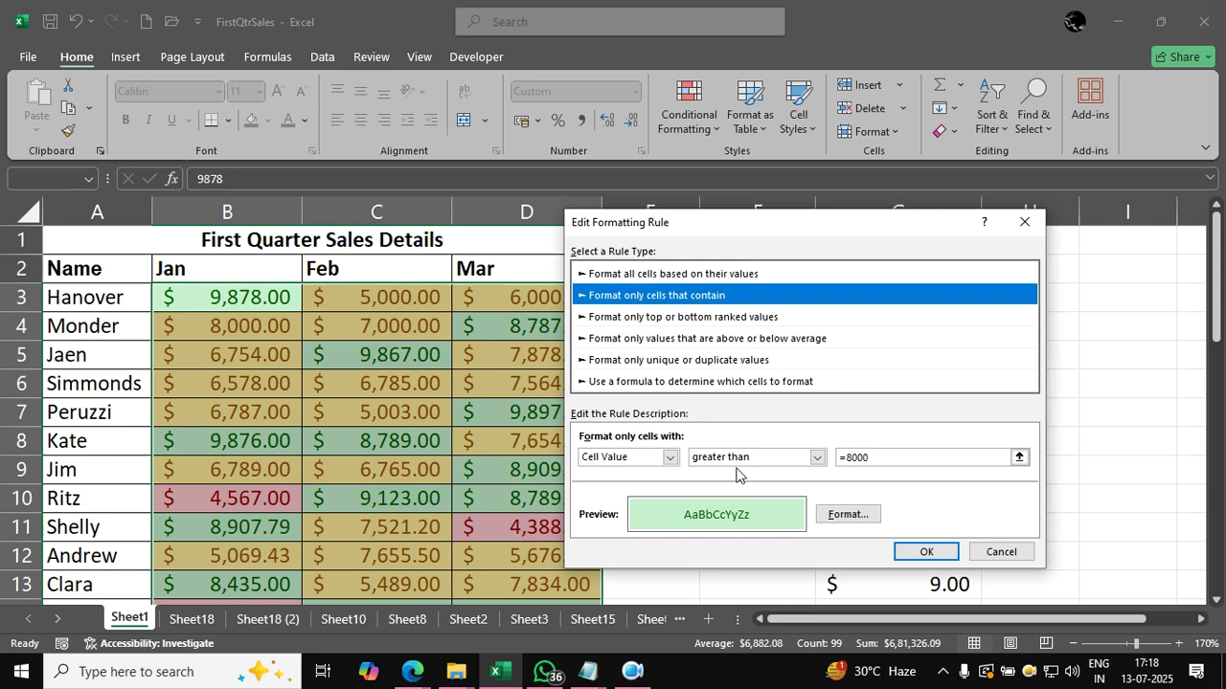
left_click(850, 459)
key("BackSpace")
type("9")
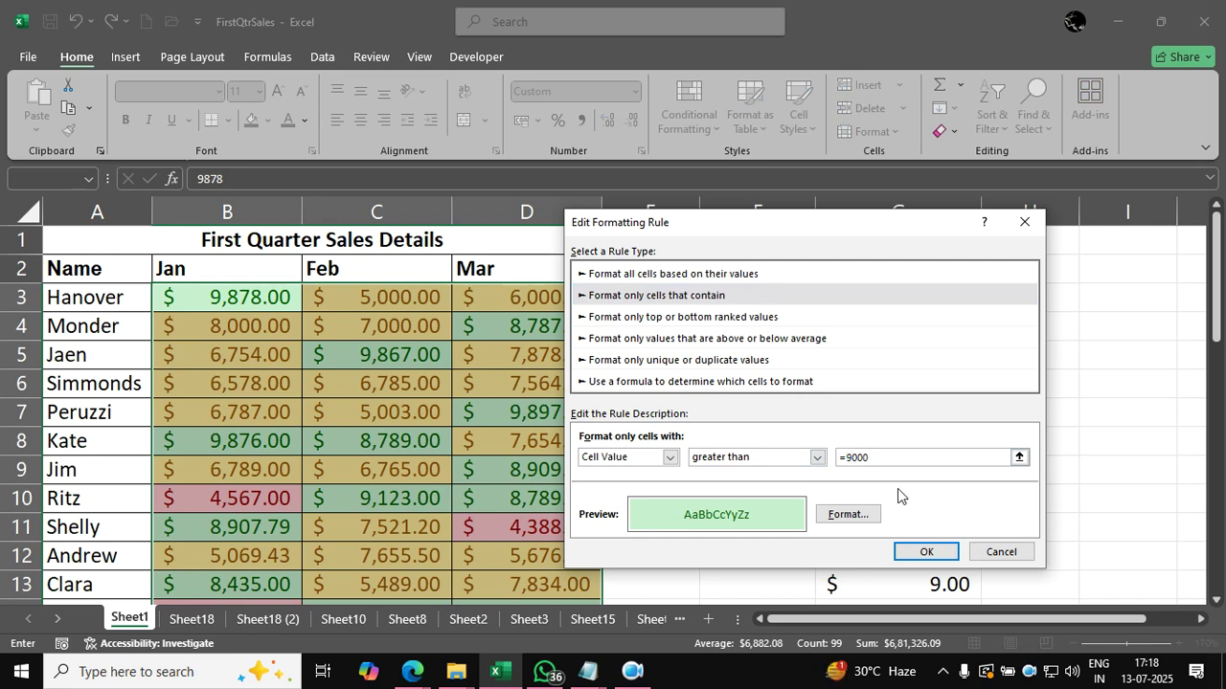
Format the greater-than-9000 rule with a green fill and white bold text, and apply the edited rule to the sales range.
left_click(865, 517)
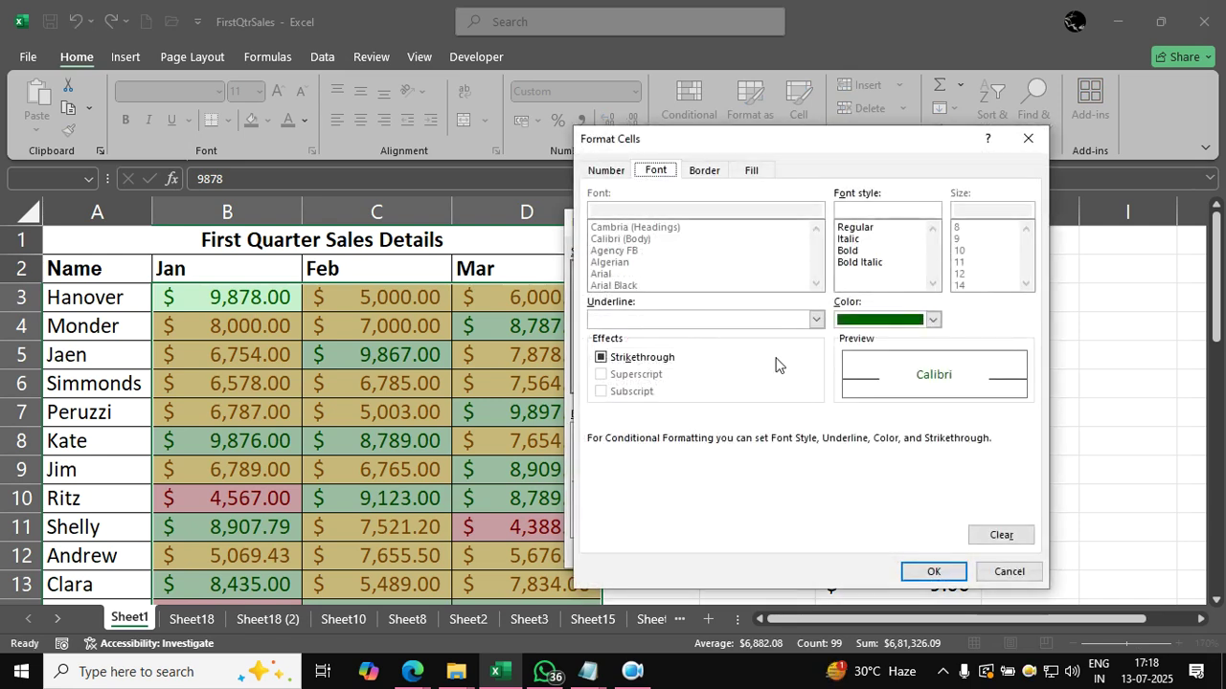
left_click(752, 171)
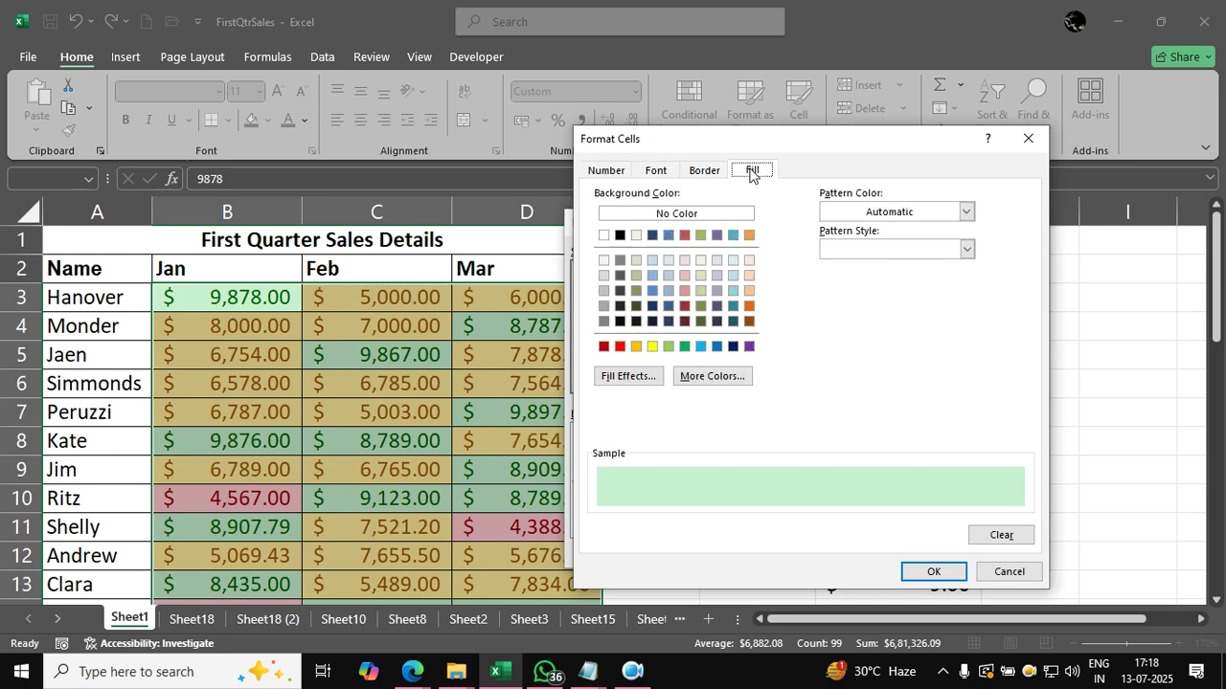
left_click(684, 345)
left_click(656, 170)
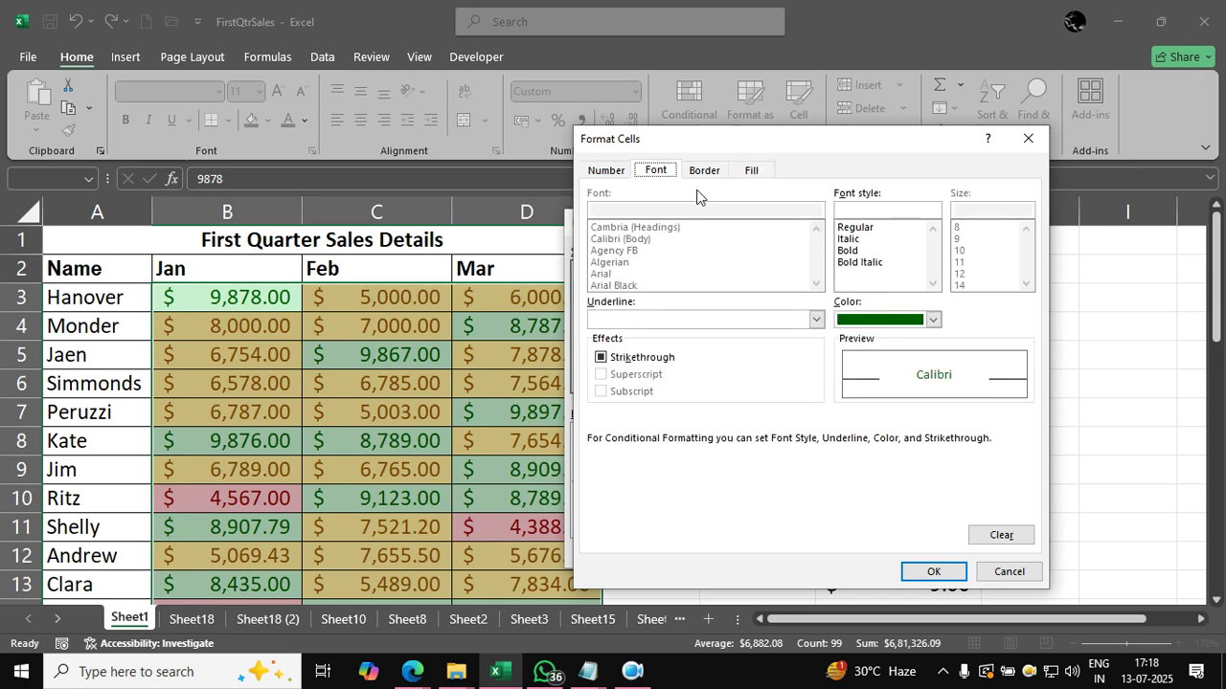
left_click(858, 321)
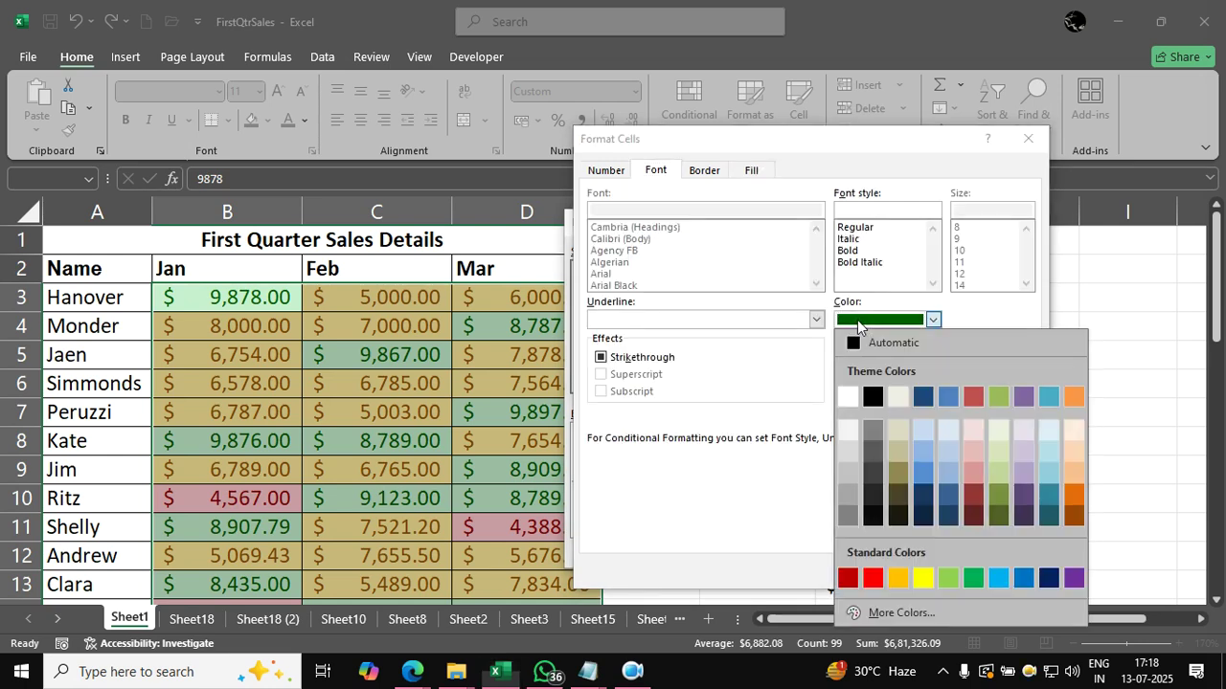
left_click(847, 396)
left_click(847, 251)
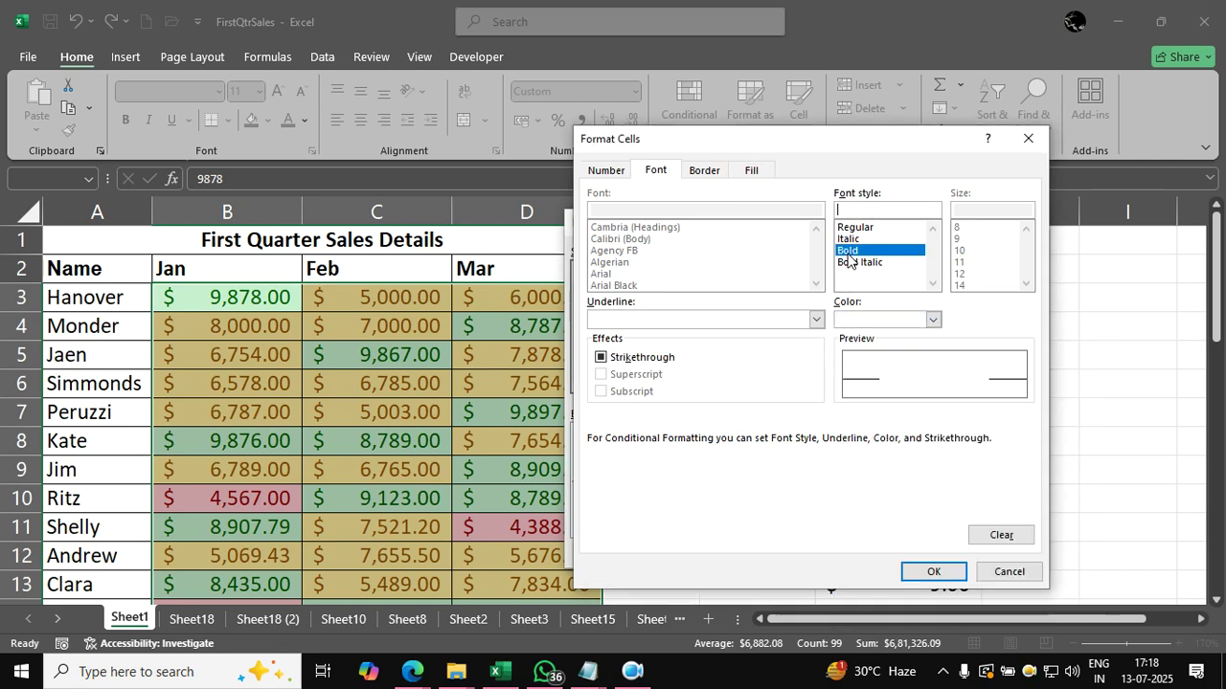
left_click(934, 572)
left_click(944, 554)
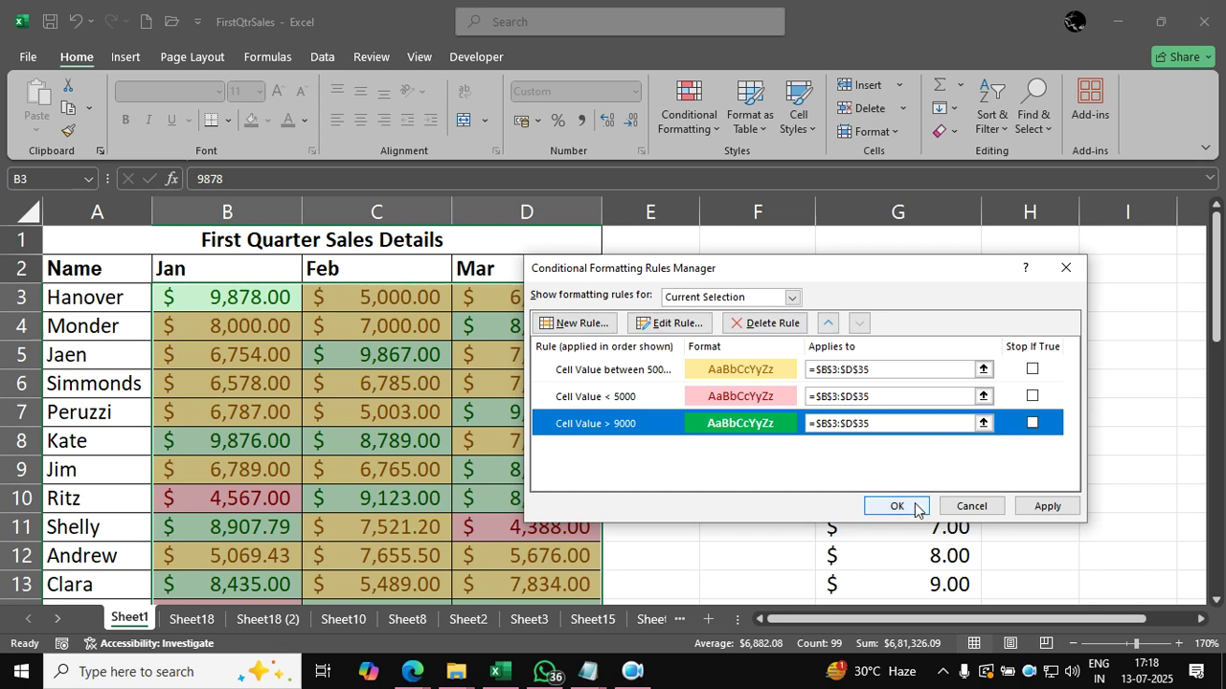
left_click(1044, 509)
left_click(896, 505)
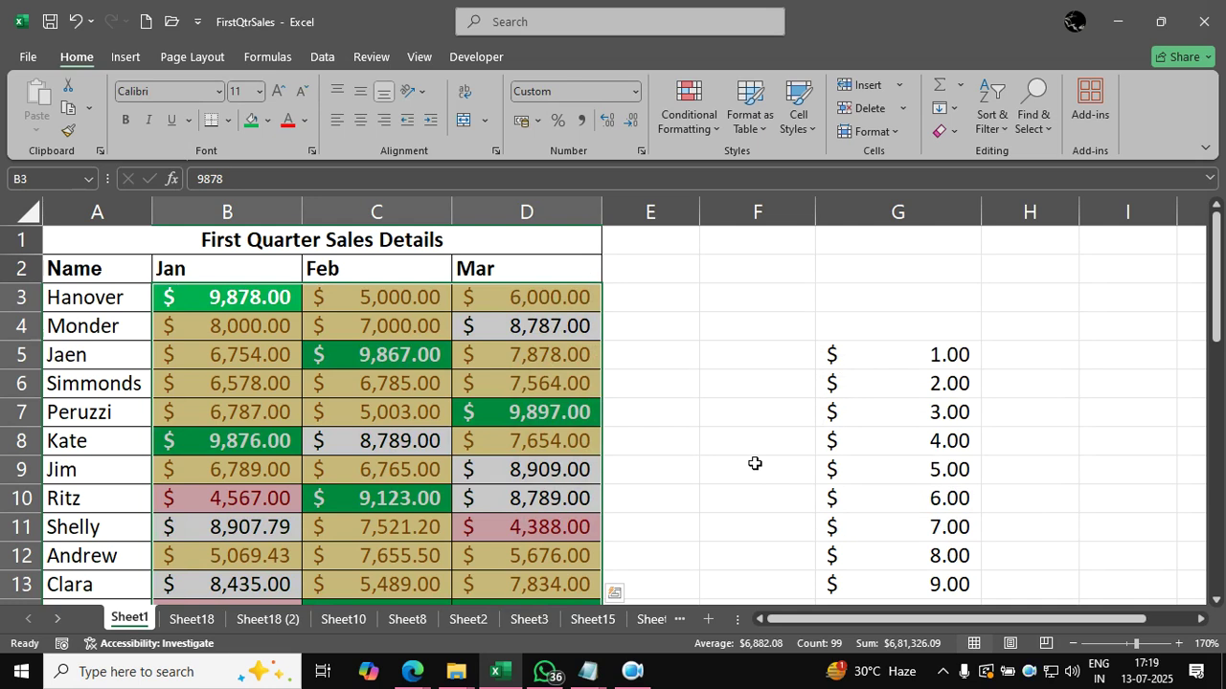
Review the conditional formatting rules set for the sales range in the Rules Manager.
left_click(712, 135)
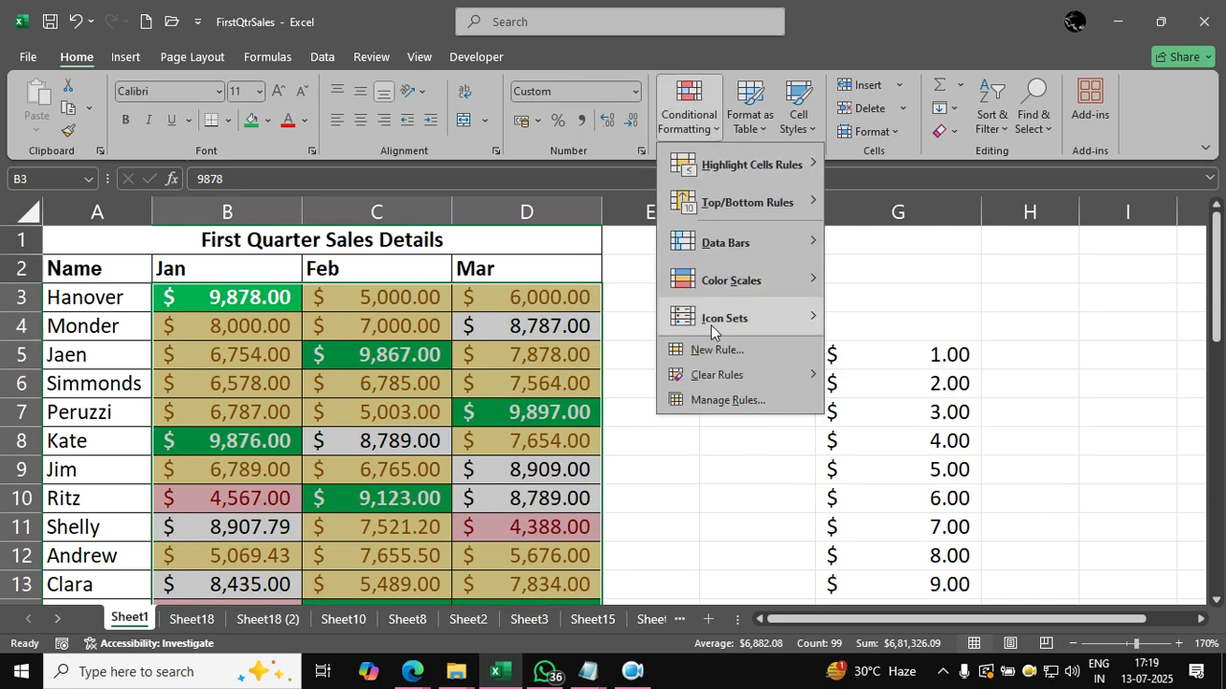
left_click(716, 400)
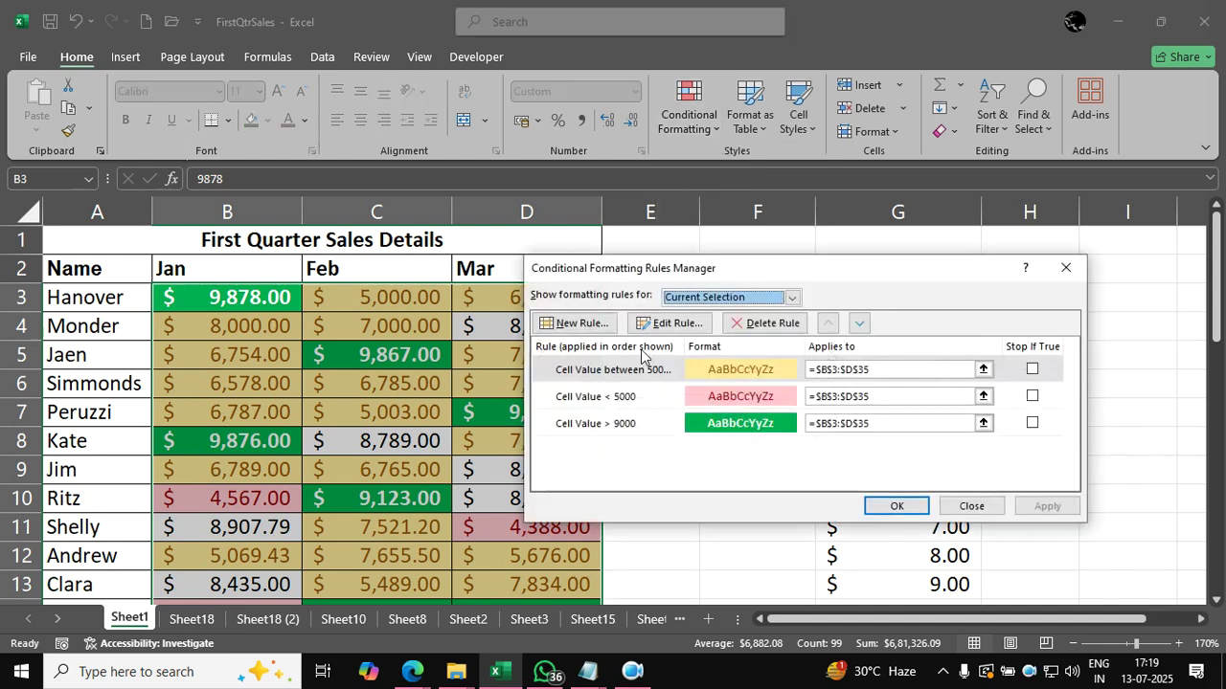
left_click(606, 397)
left_click(604, 429)
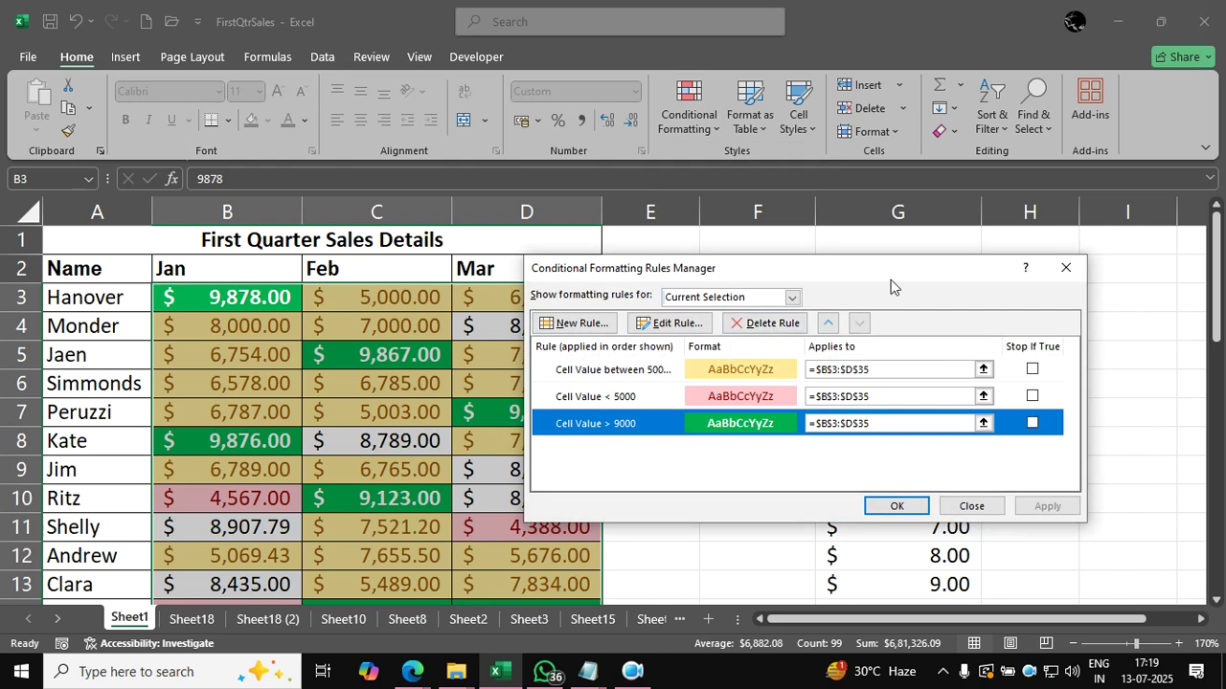
left_click(1065, 268)
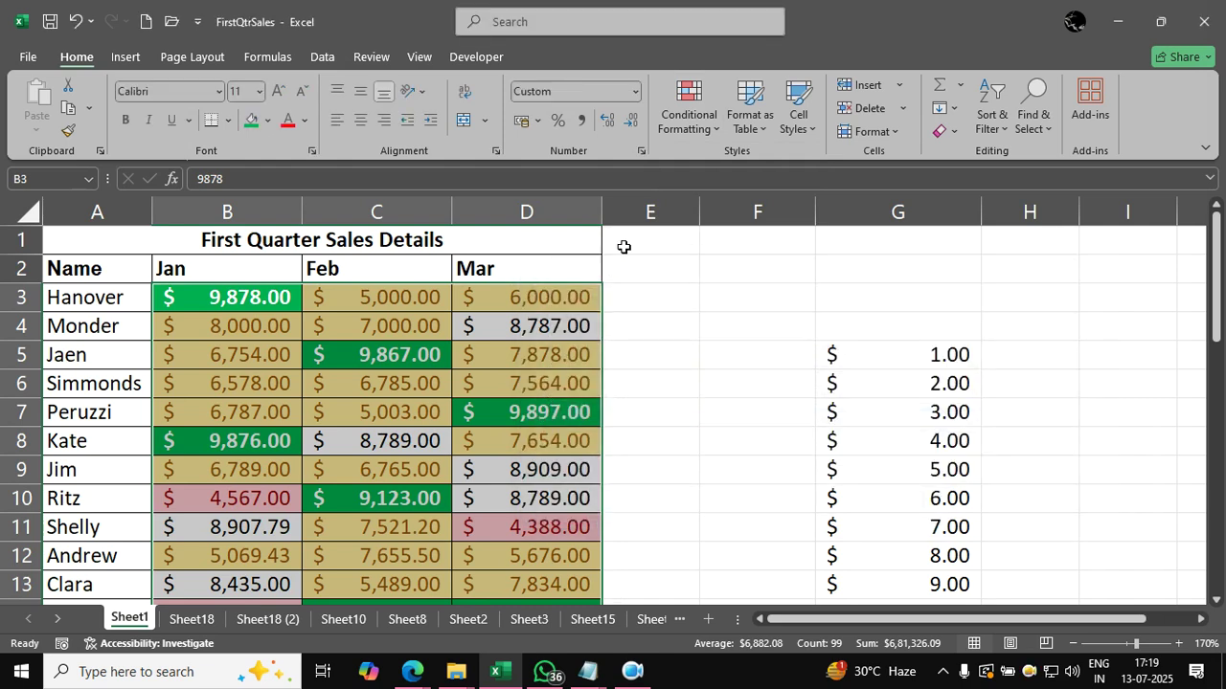
Clear all conditional formatting rules from the entire sheet.
left_click(692, 129)
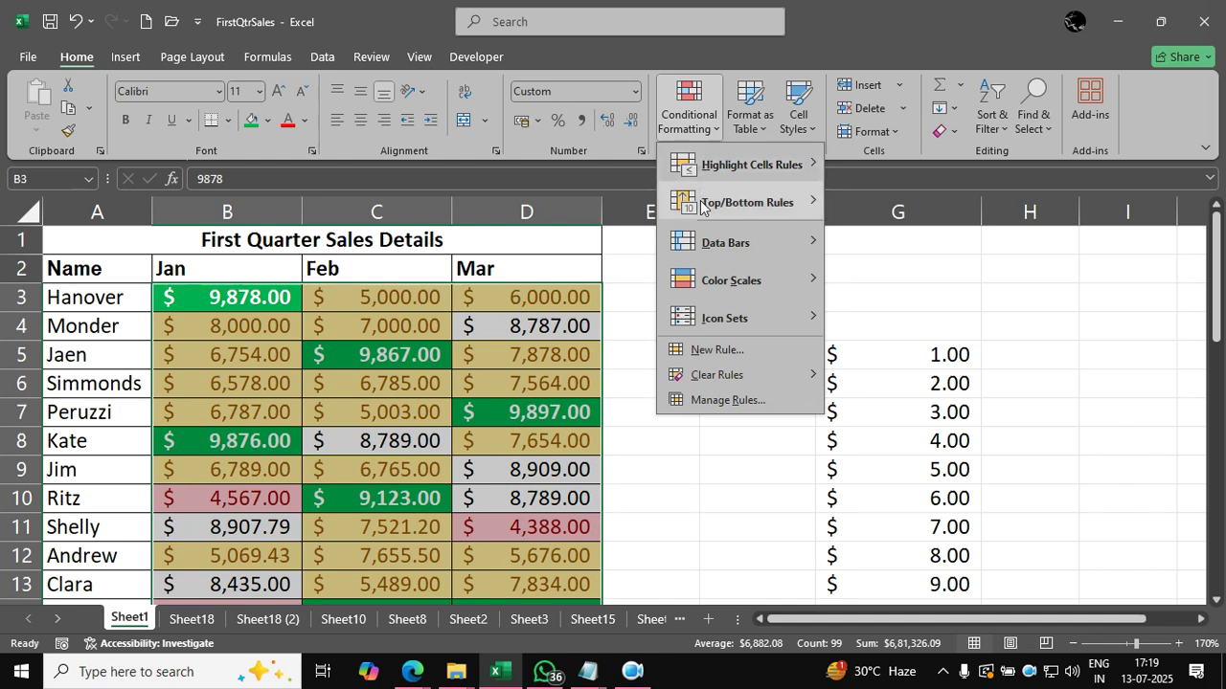
mouse_move(798, 375)
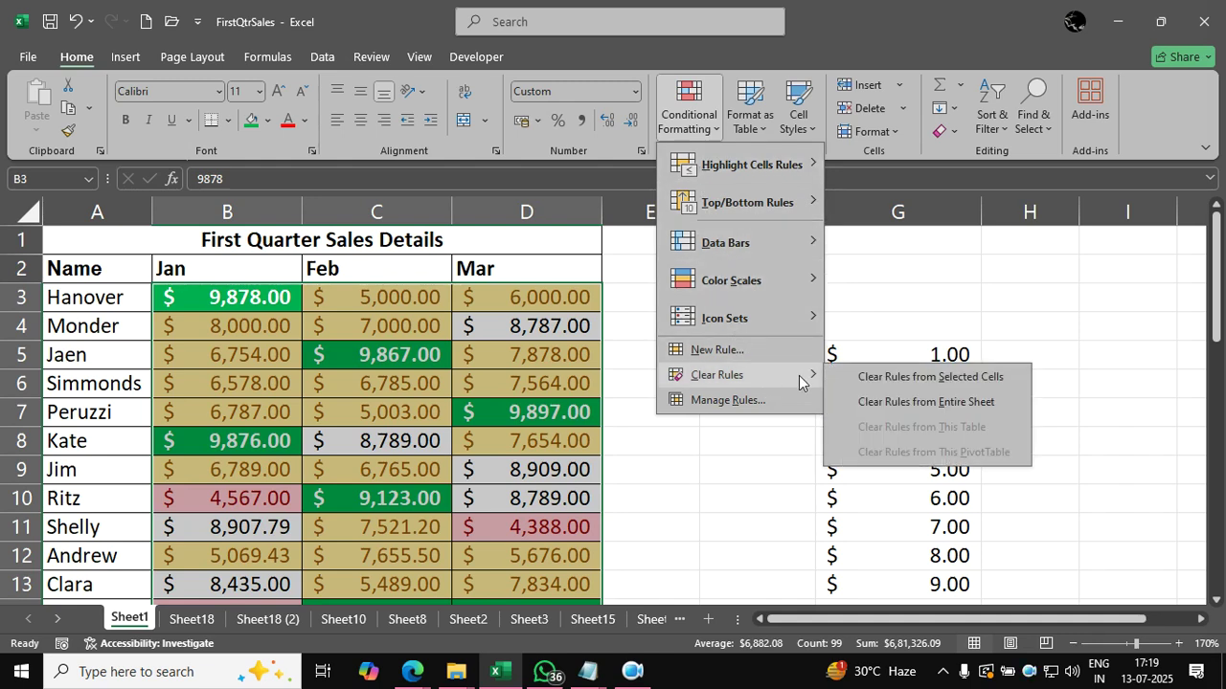
left_click(962, 404)
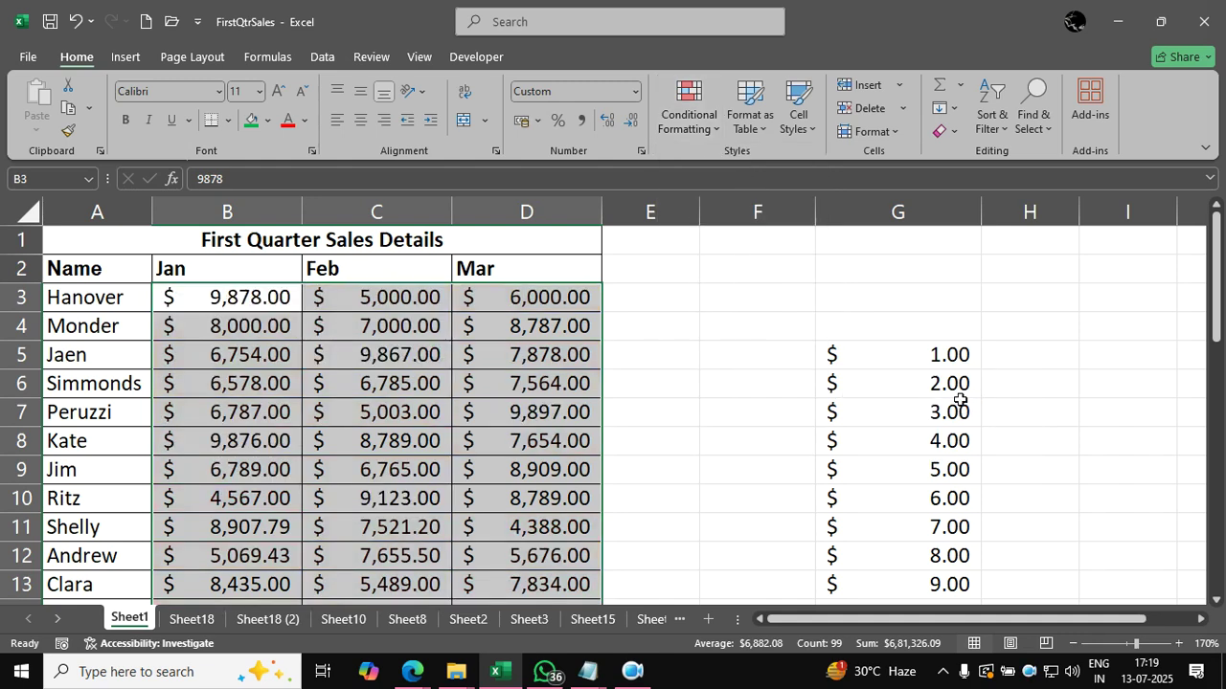
left_click(791, 421)
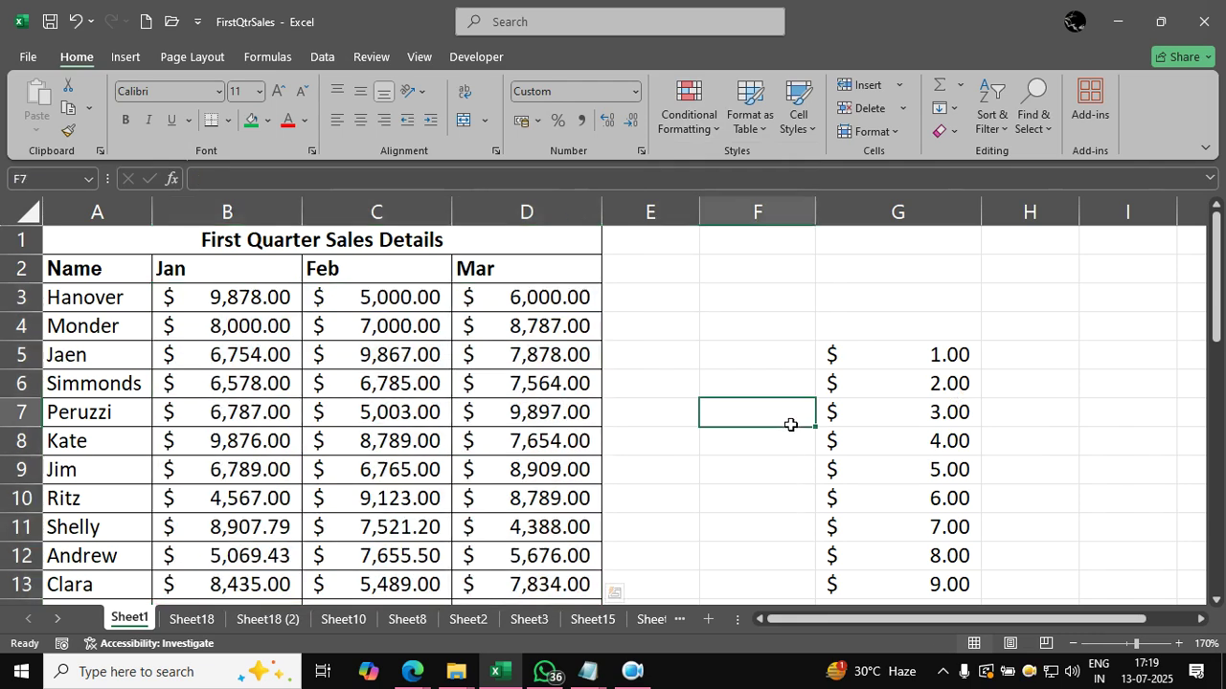
Add a Top 10% rule to B3:D35 set to the top 50% with Green Fill with Dark Green Text.
left_click(525, 419)
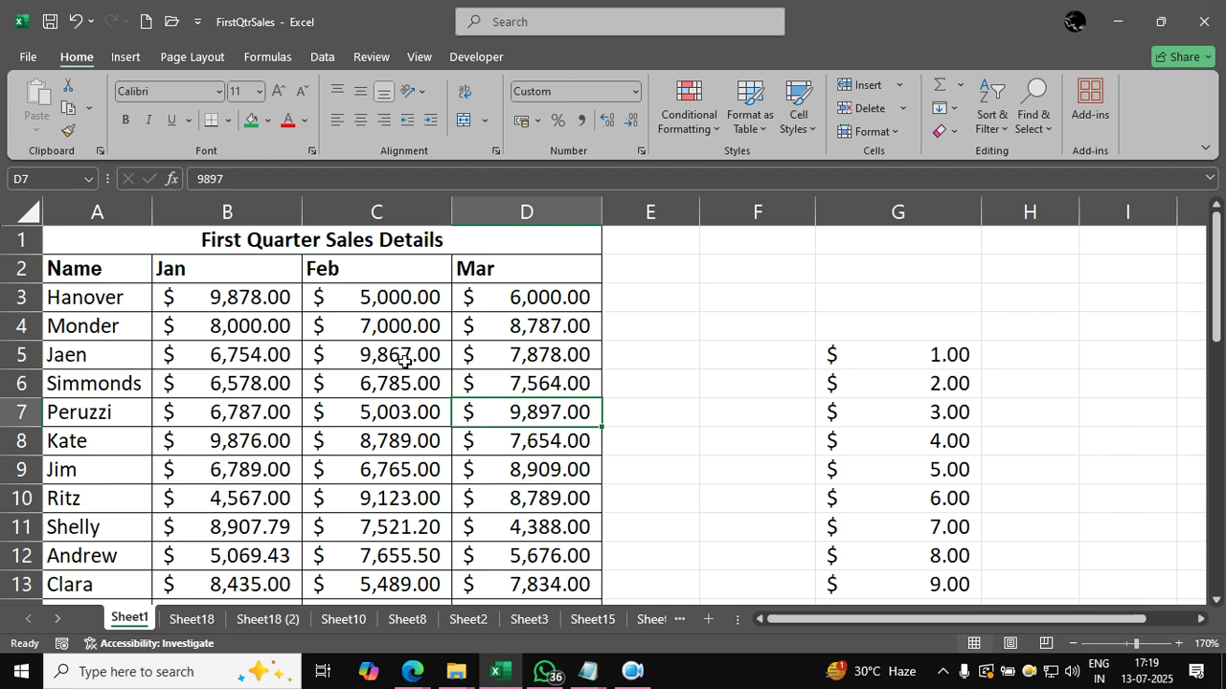
left_click(273, 302)
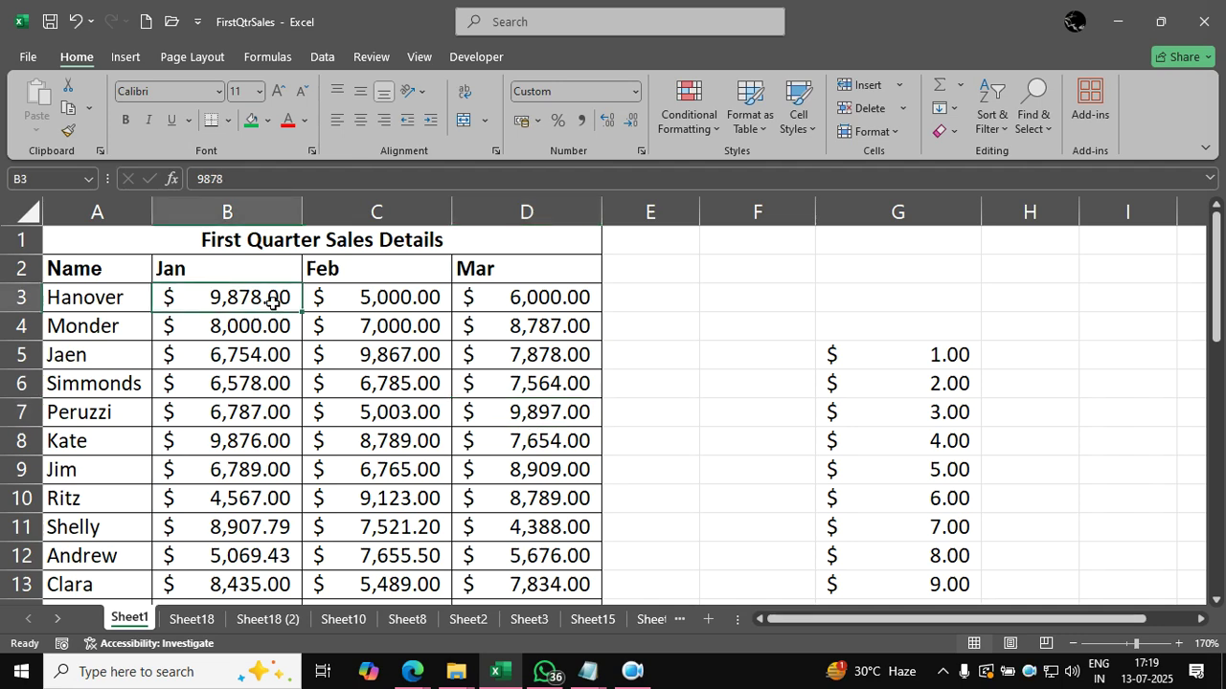
key("ctrl+shift+Right")
key("ctrl+shift+Down")
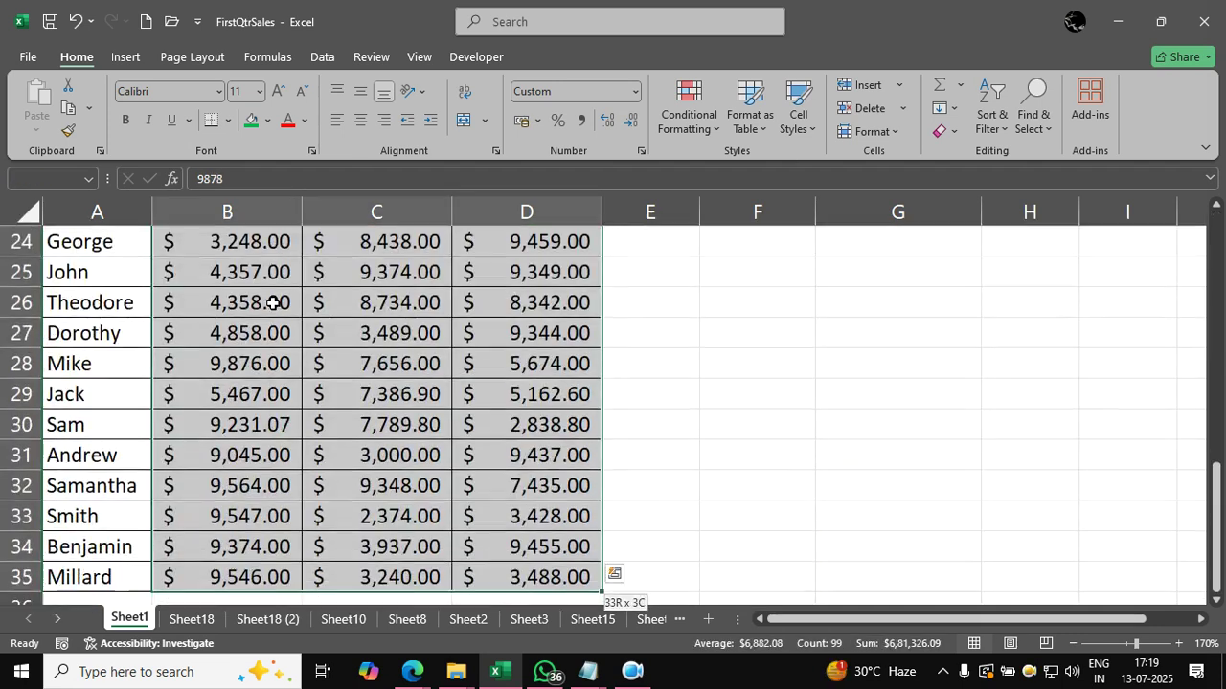
left_click(688, 108)
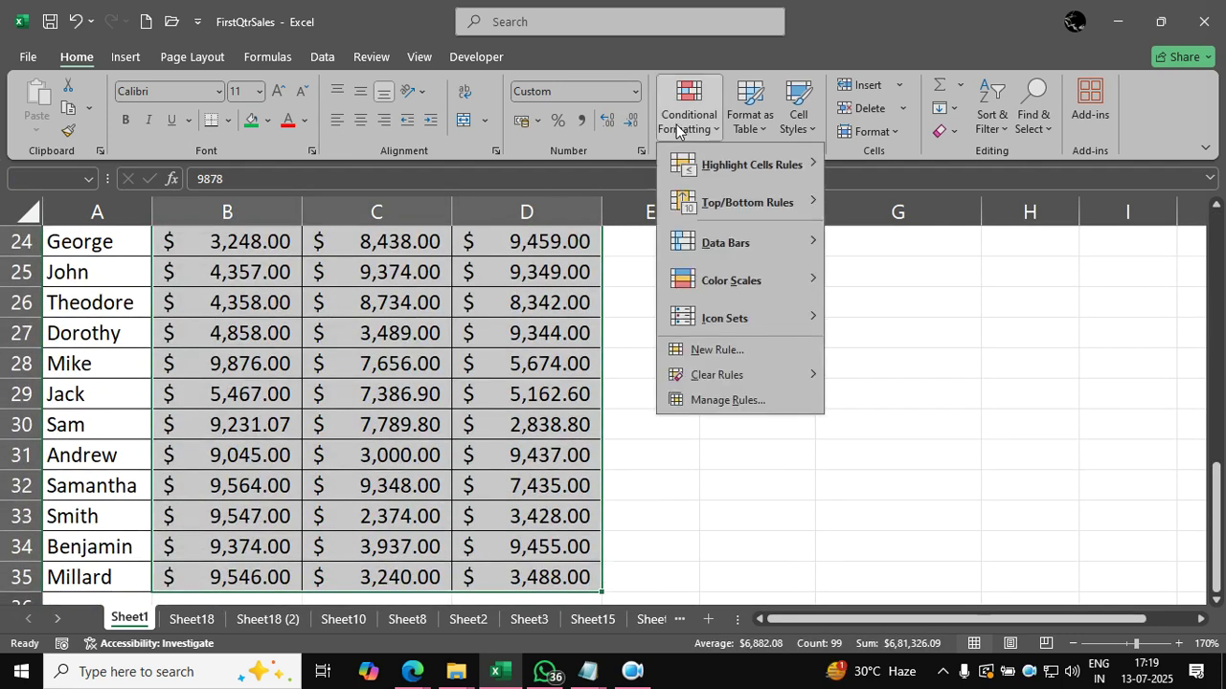
mouse_move(725, 206)
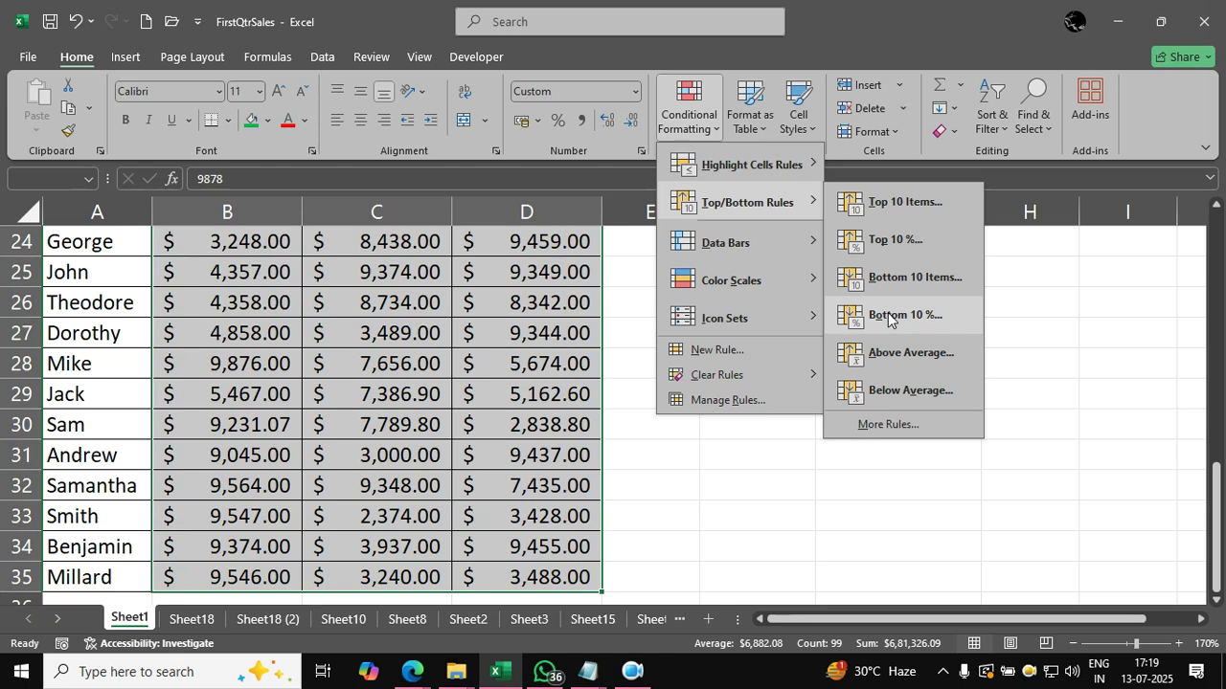
left_click(899, 245)
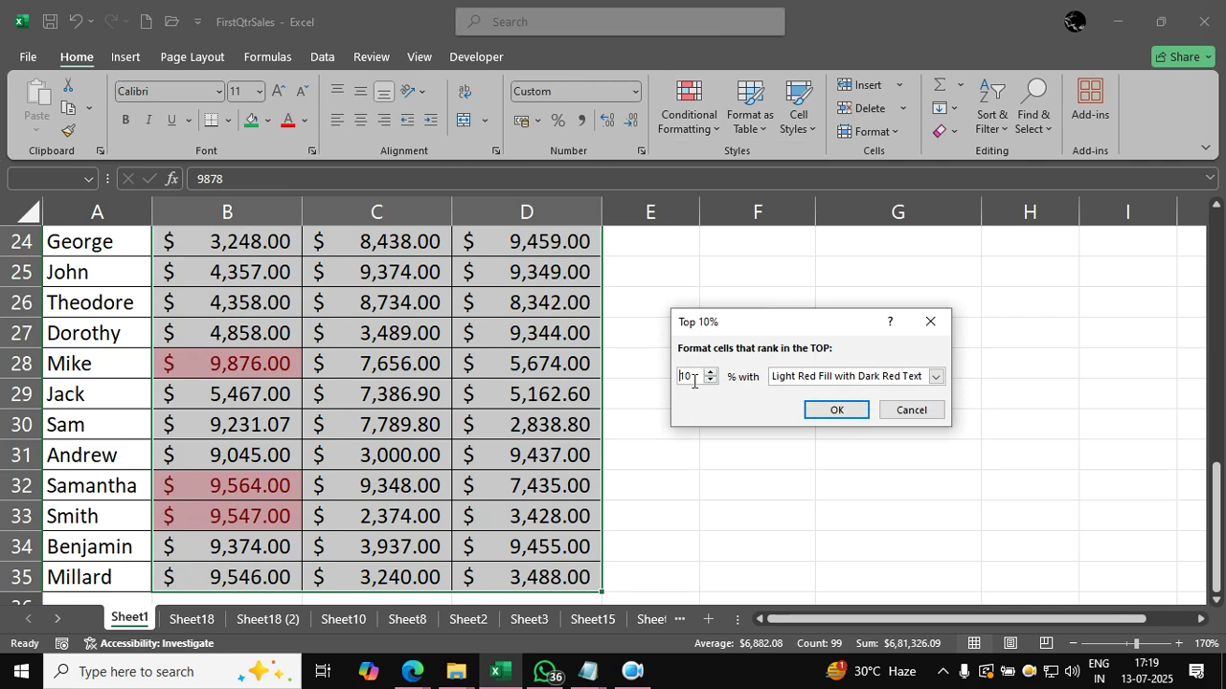
left_click_drag(696, 378, 649, 382)
type("50")
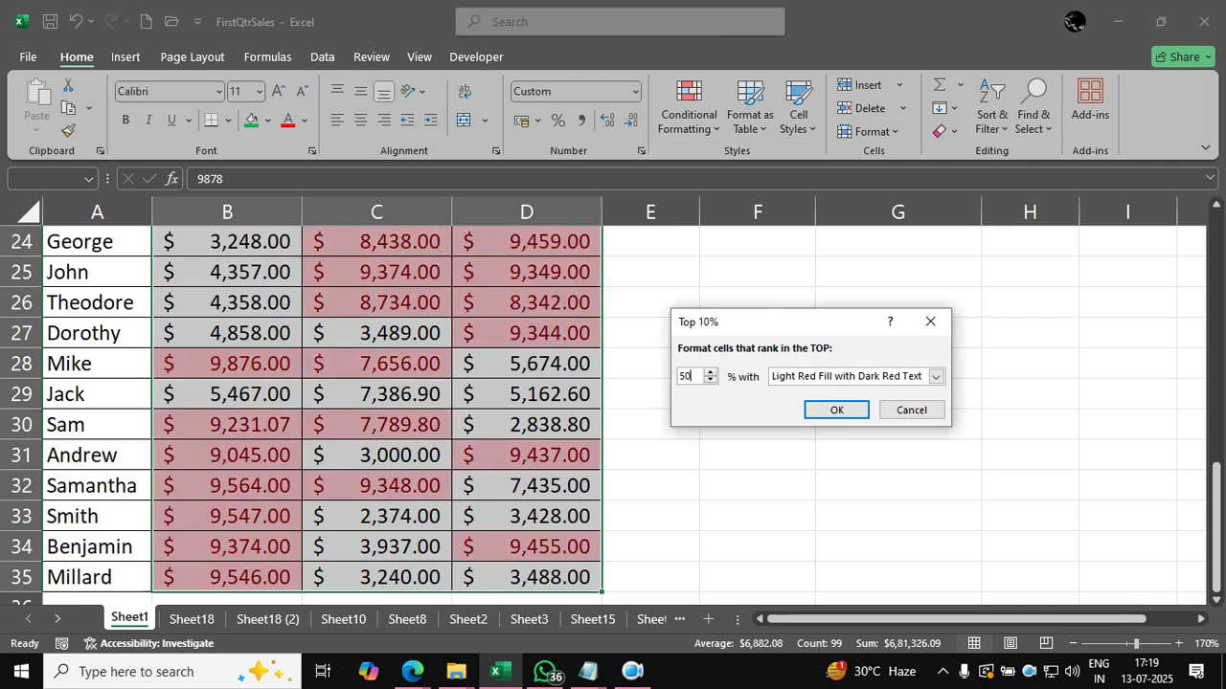
left_click(795, 379)
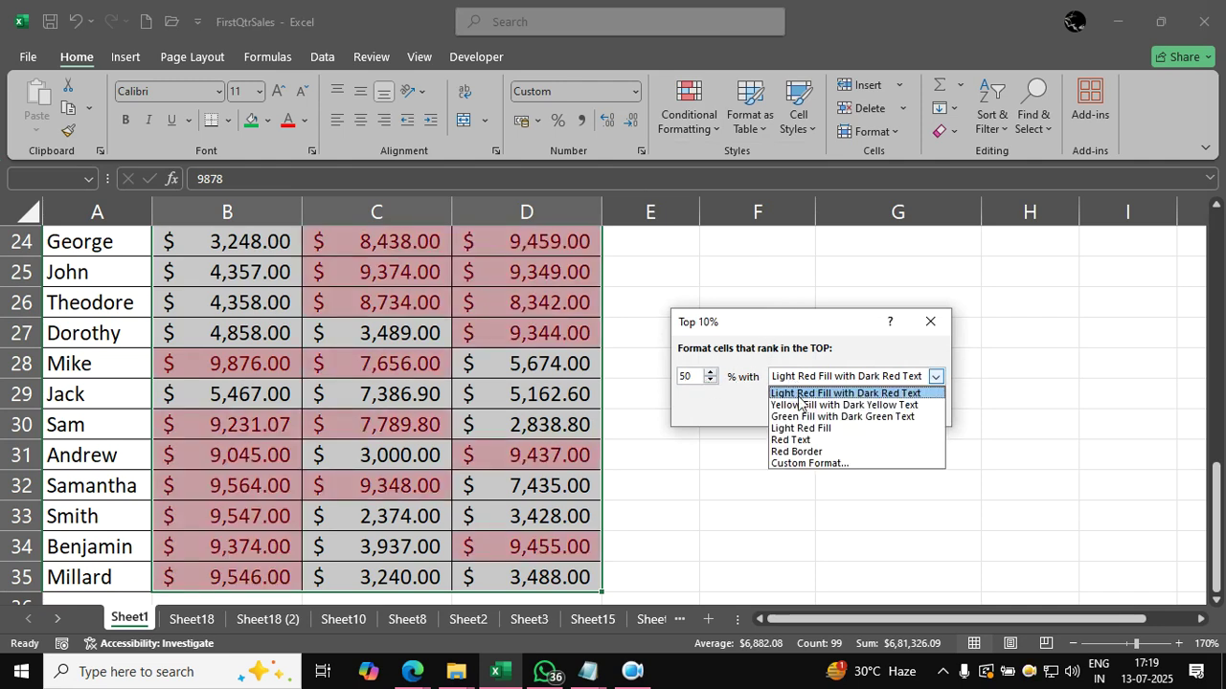
left_click(809, 419)
left_click(835, 412)
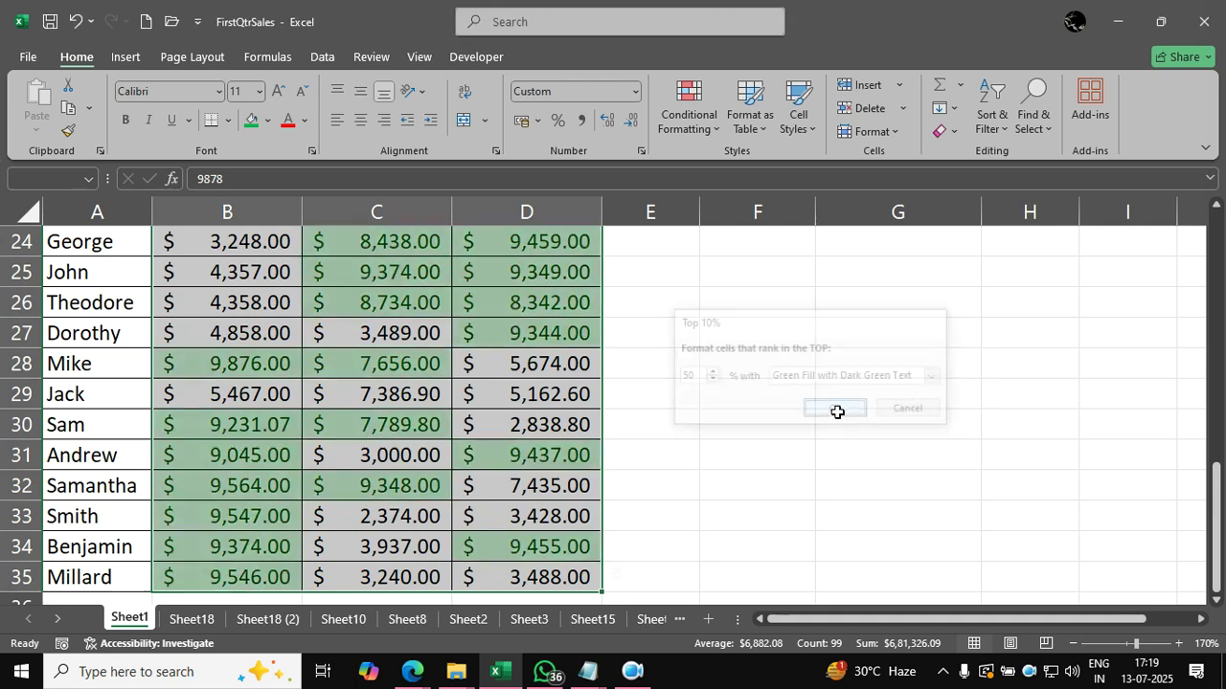
left_click(658, 400)
Clear all conditional formatting rules from the entire sheet, removing the top 50% highlighting.
scroll(658, 400, "down", 1)
scroll(658, 400, "up", 3)
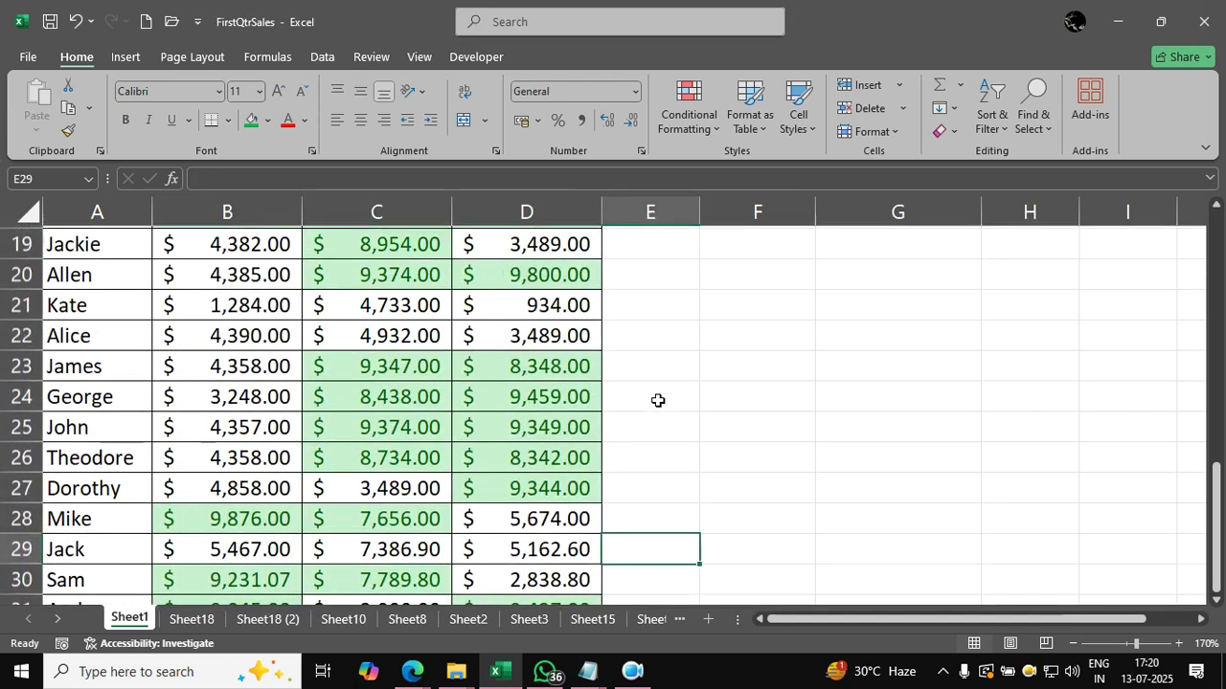
scroll(658, 401, "up", 3)
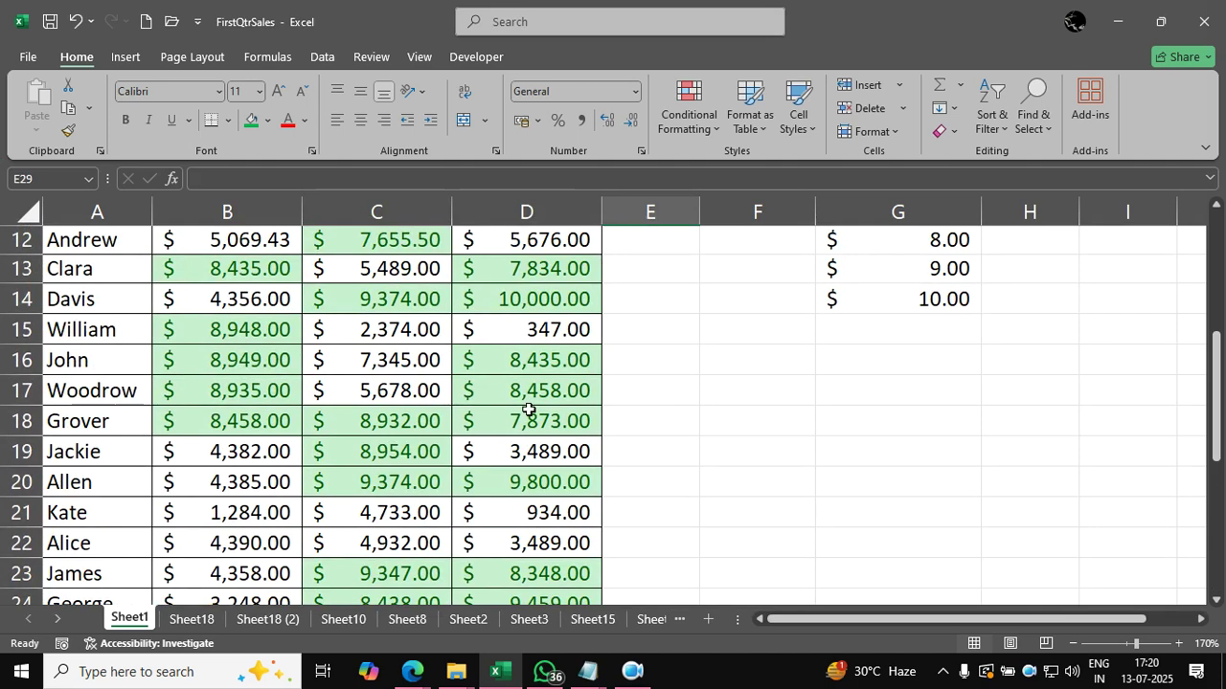
left_click(711, 122)
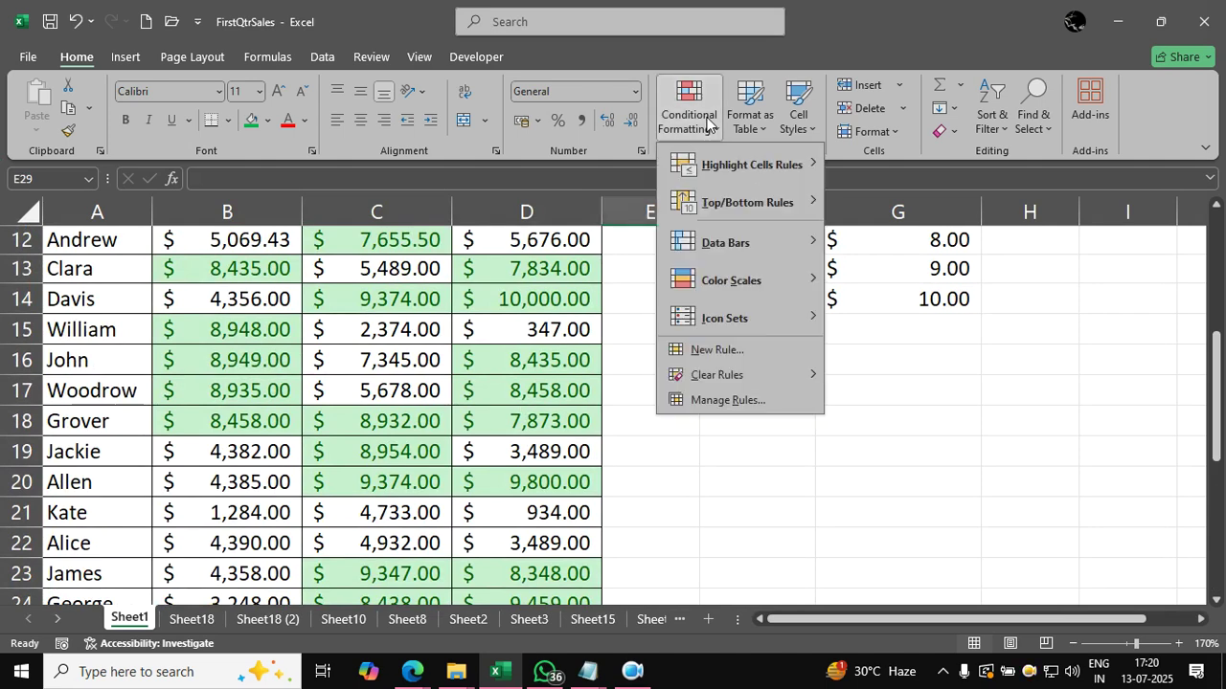
mouse_move(761, 371)
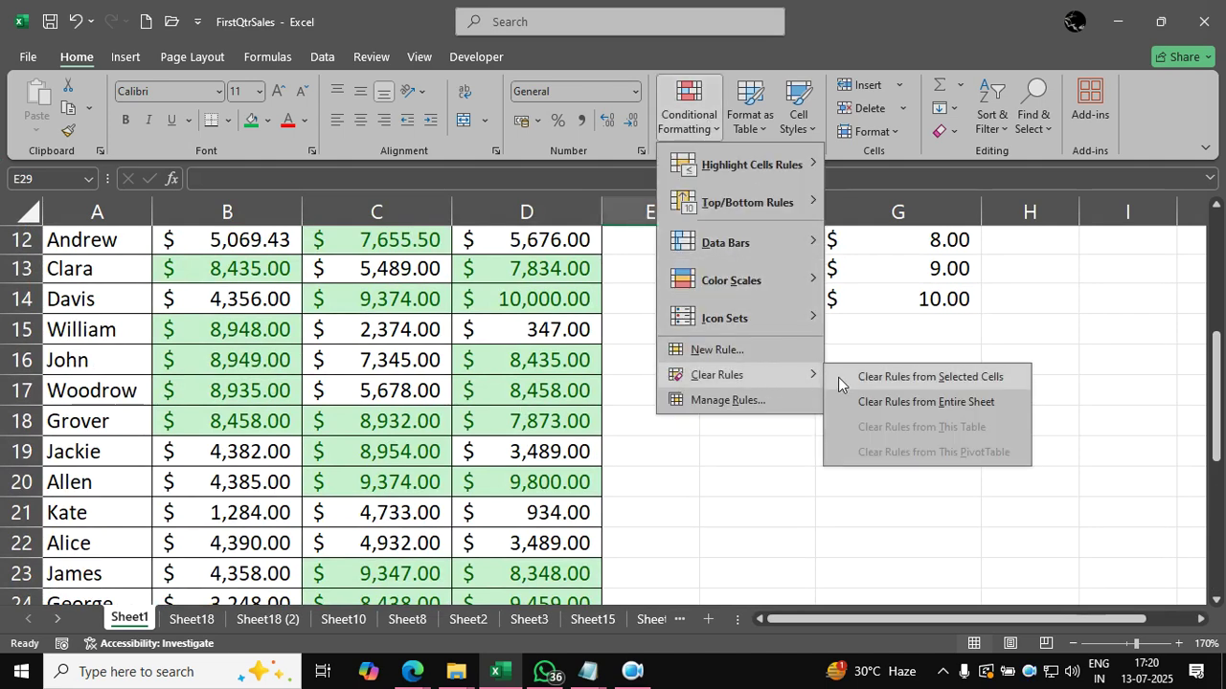
left_click(889, 397)
Apply red solid fill data bars to the Jan, Feb and Mar sales values in B3:D35.
scroll(785, 392, "up", 4)
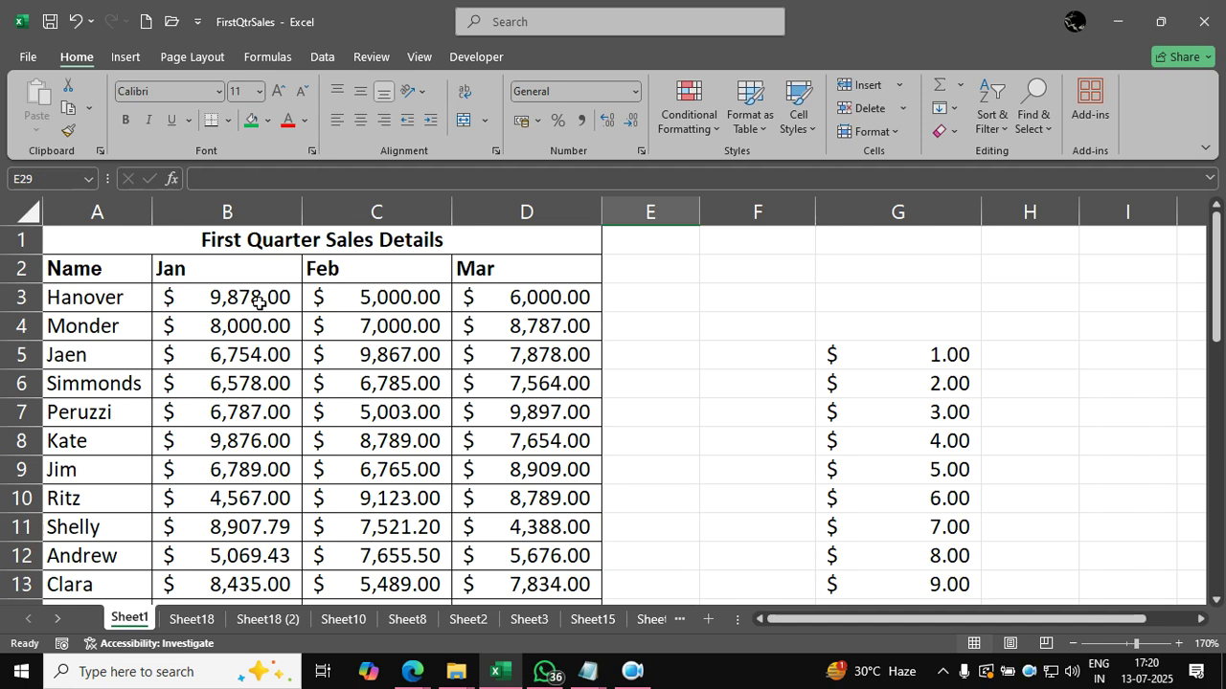
left_click(259, 302)
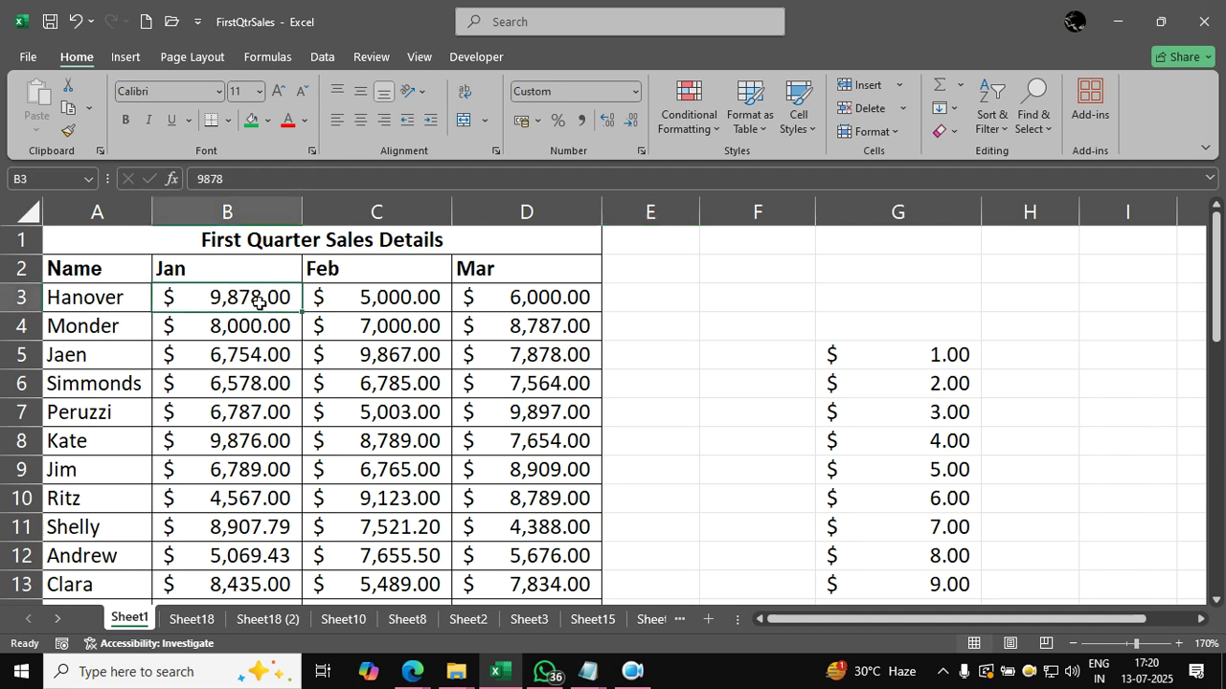
key("ctrl+shift+Right")
key("ctrl+shift+Down")
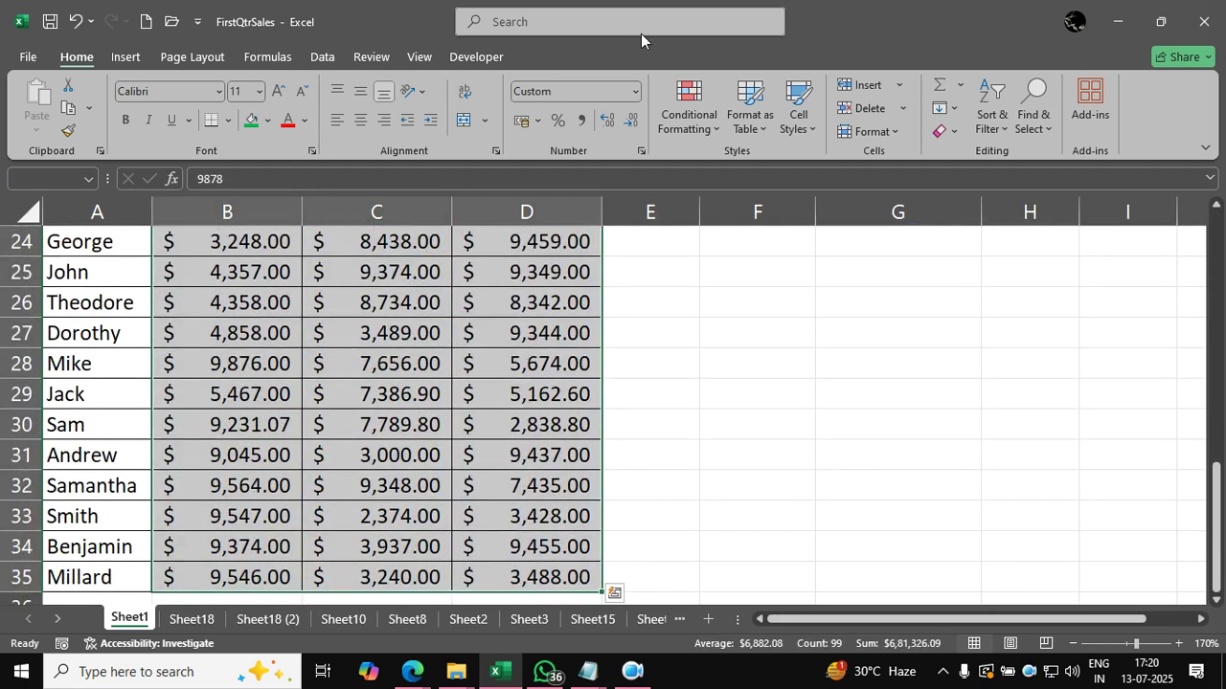
left_click(662, 136)
mouse_move(711, 249)
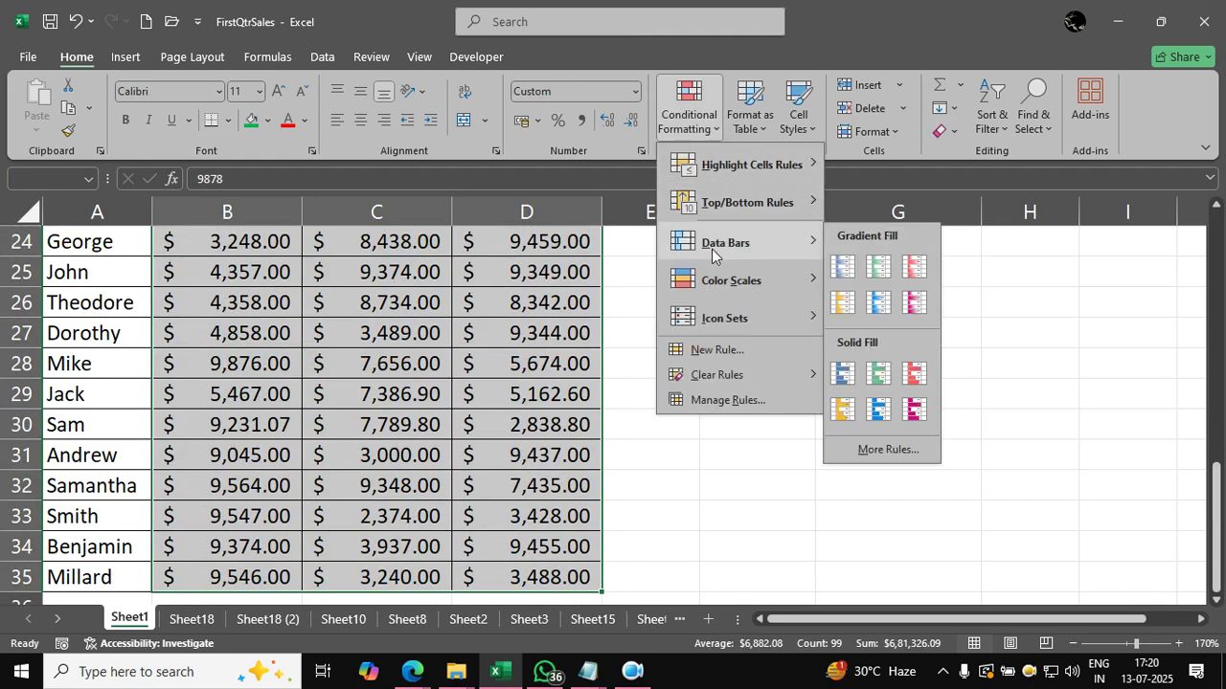
left_click(913, 372)
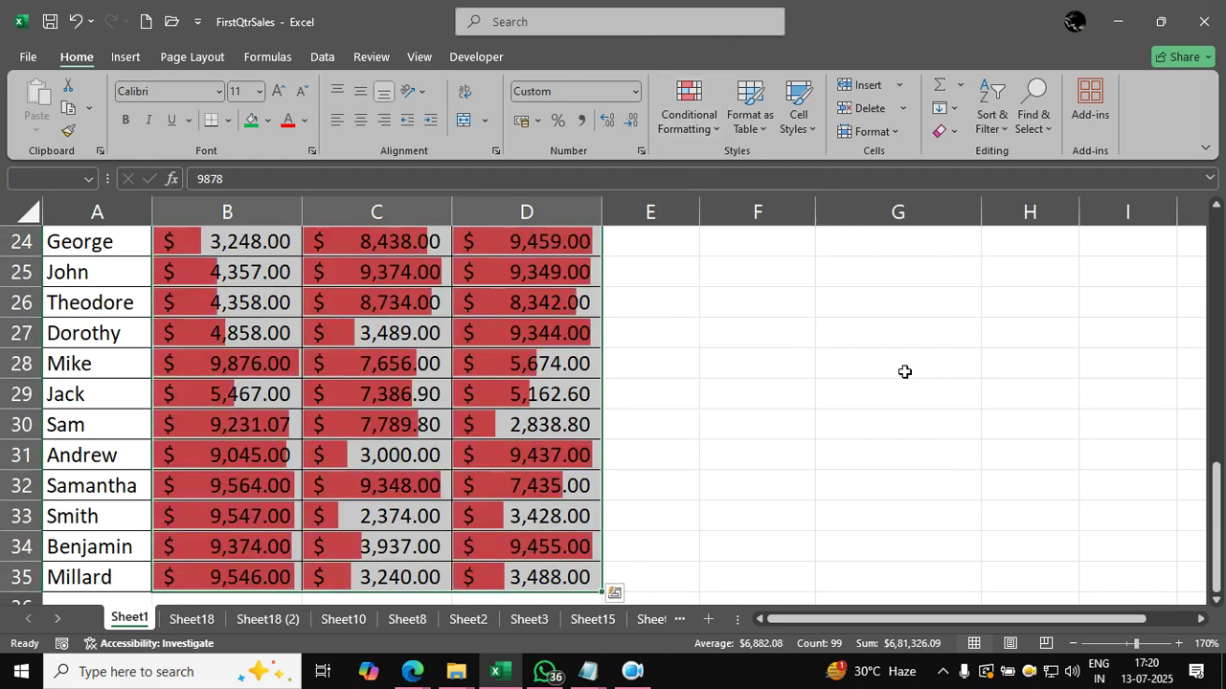
scroll(773, 393, "up", 5)
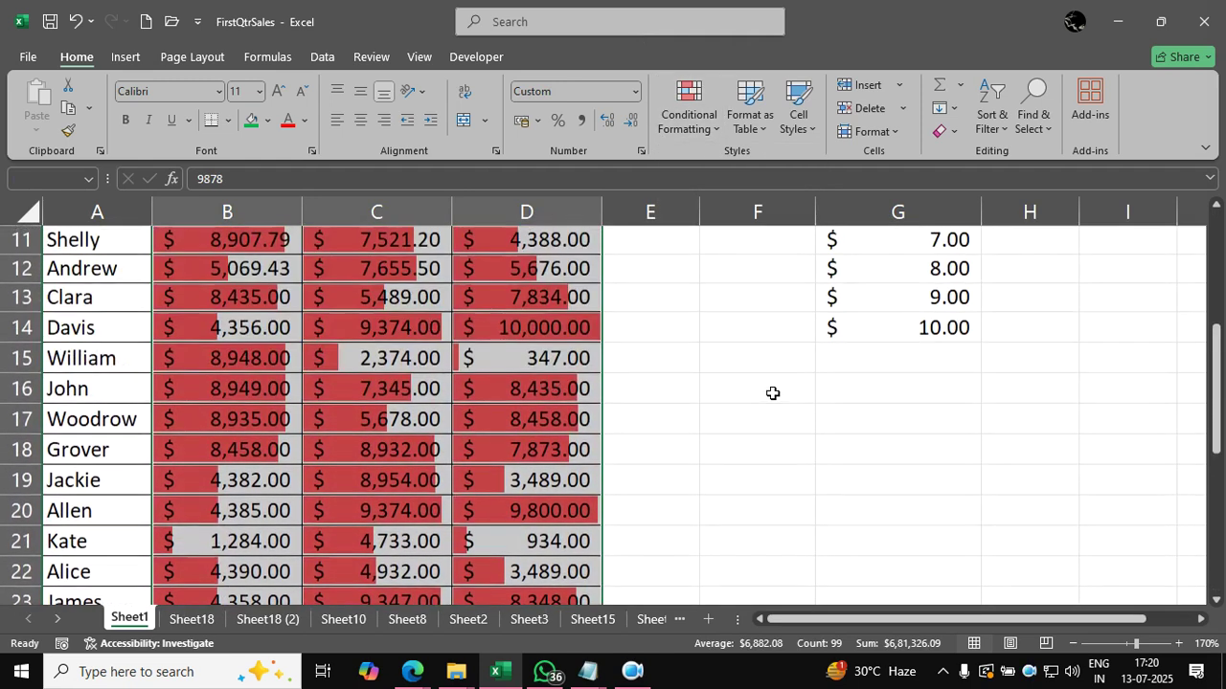
scroll(773, 394, "up", 4)
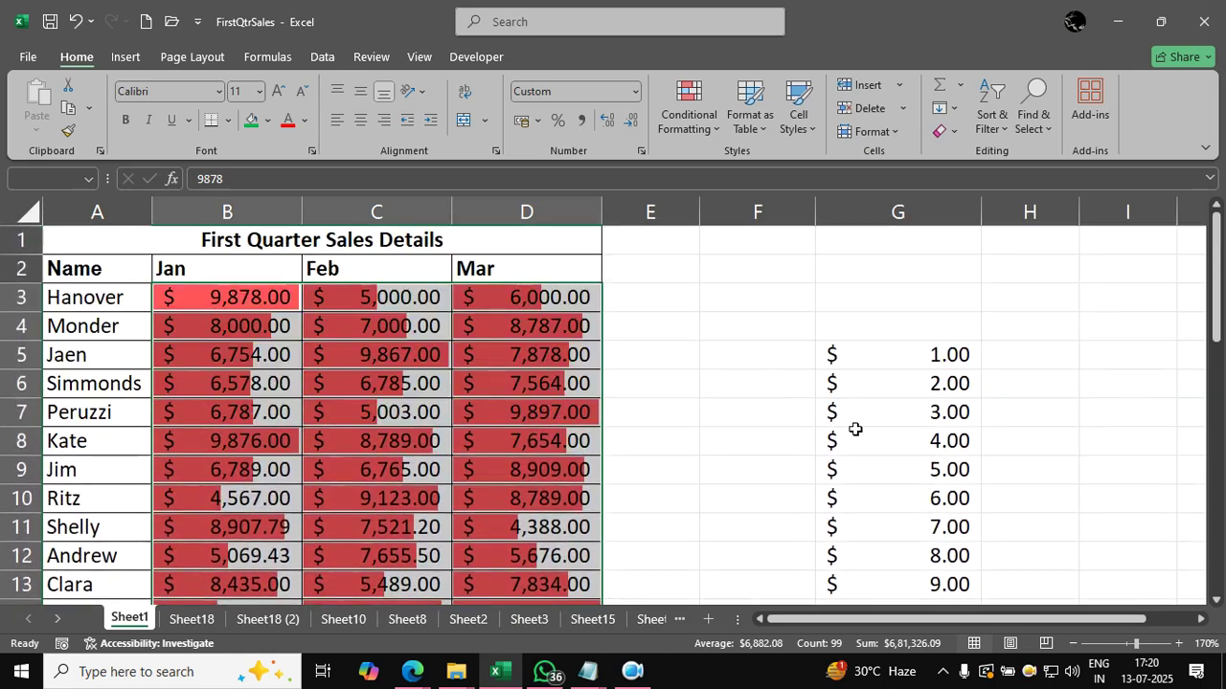
Apply red solid fill data bars to the sample values in G5:G14.
scroll(897, 383, "down", 1)
left_click_drag(930, 296, 938, 556)
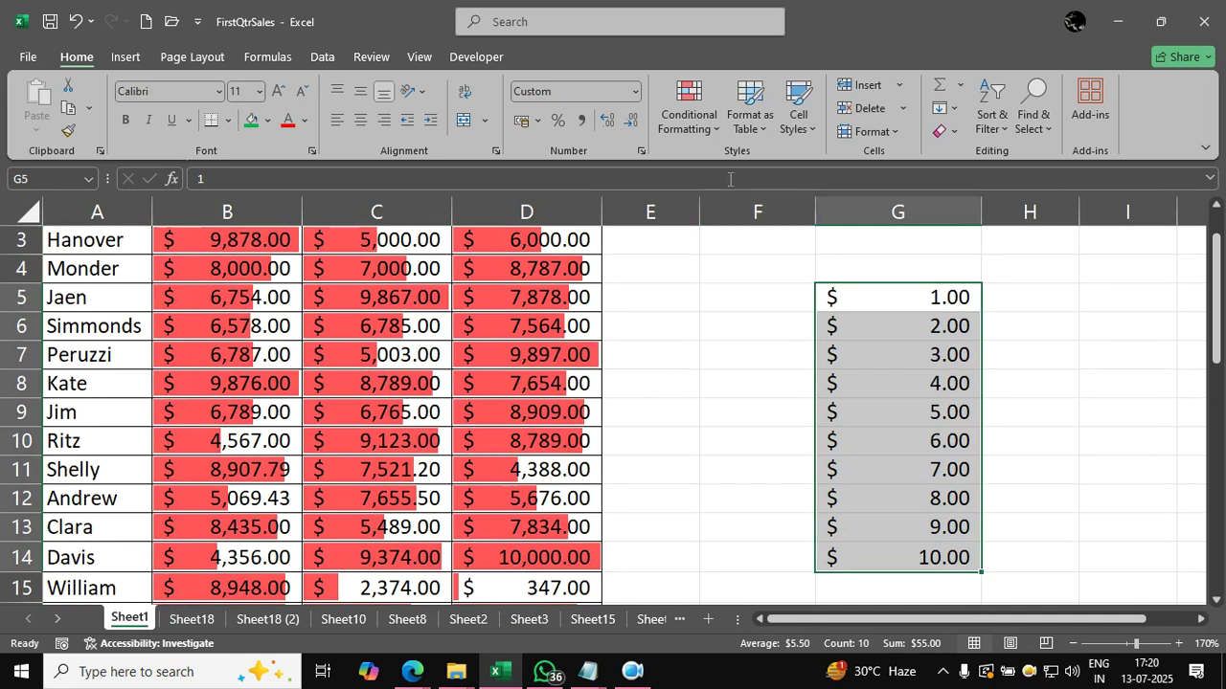
left_click(707, 137)
mouse_move(766, 250)
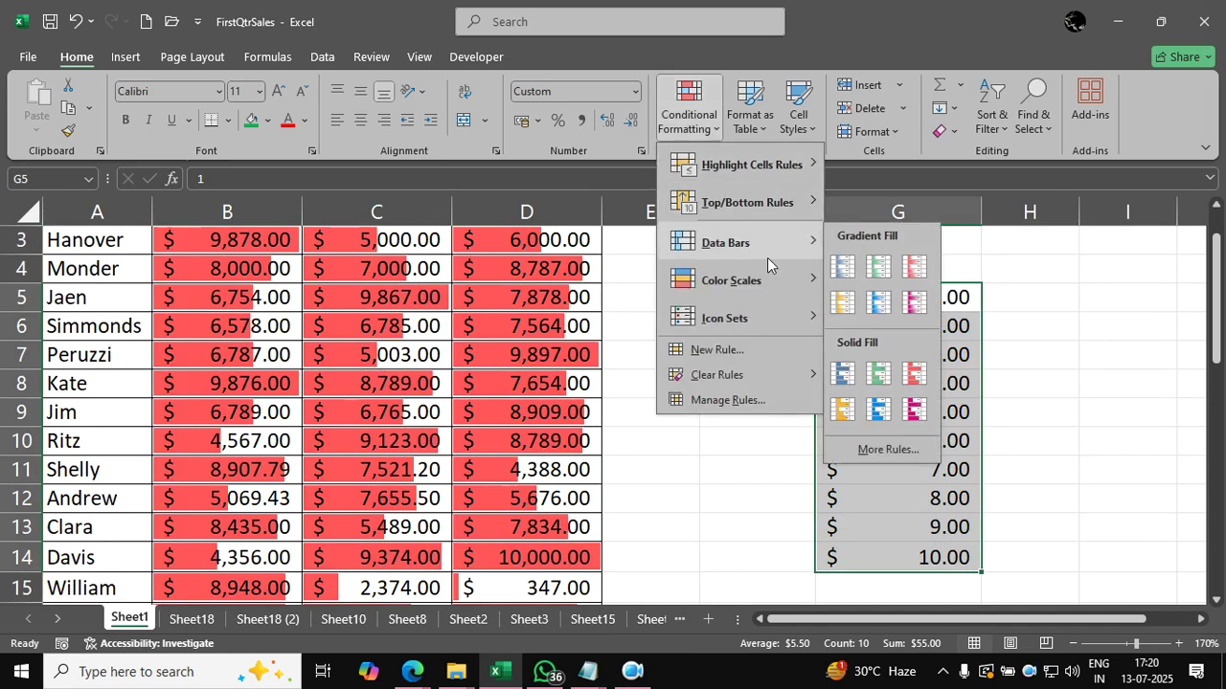
left_click(923, 381)
left_click(1029, 414)
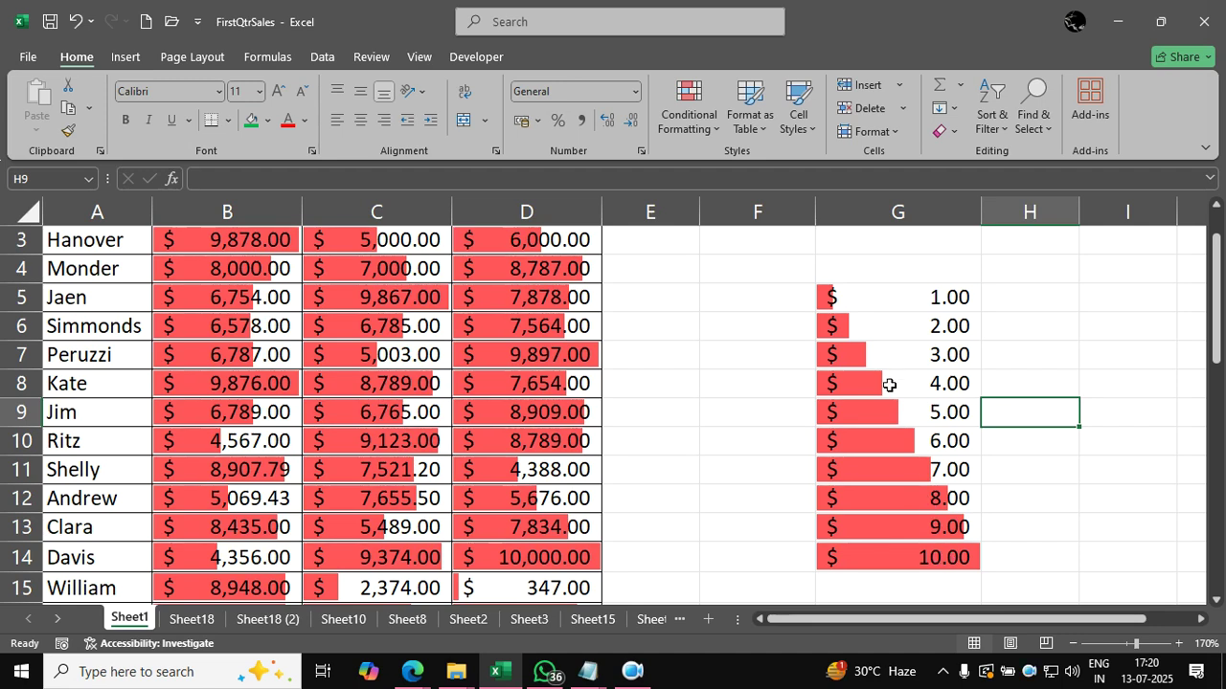
Compare the data bar lengths in G5:G14 with those of sales cells B12, B10 and D14.
left_click_drag(851, 290, 875, 546)
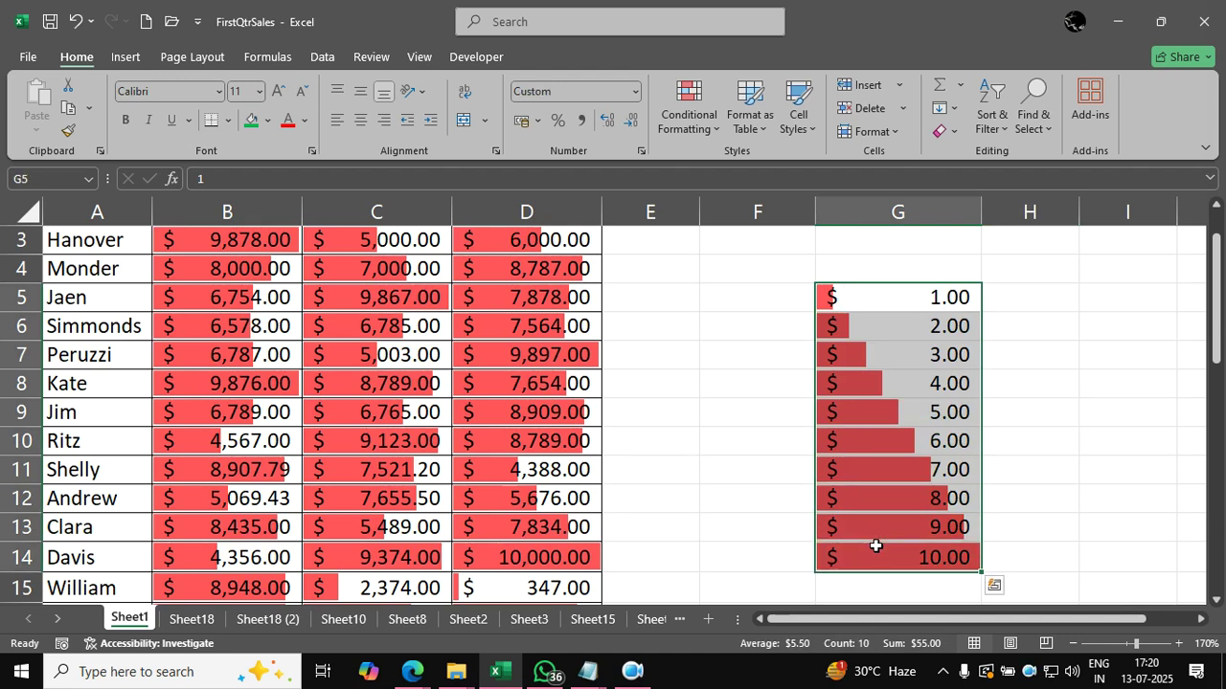
left_click(834, 293)
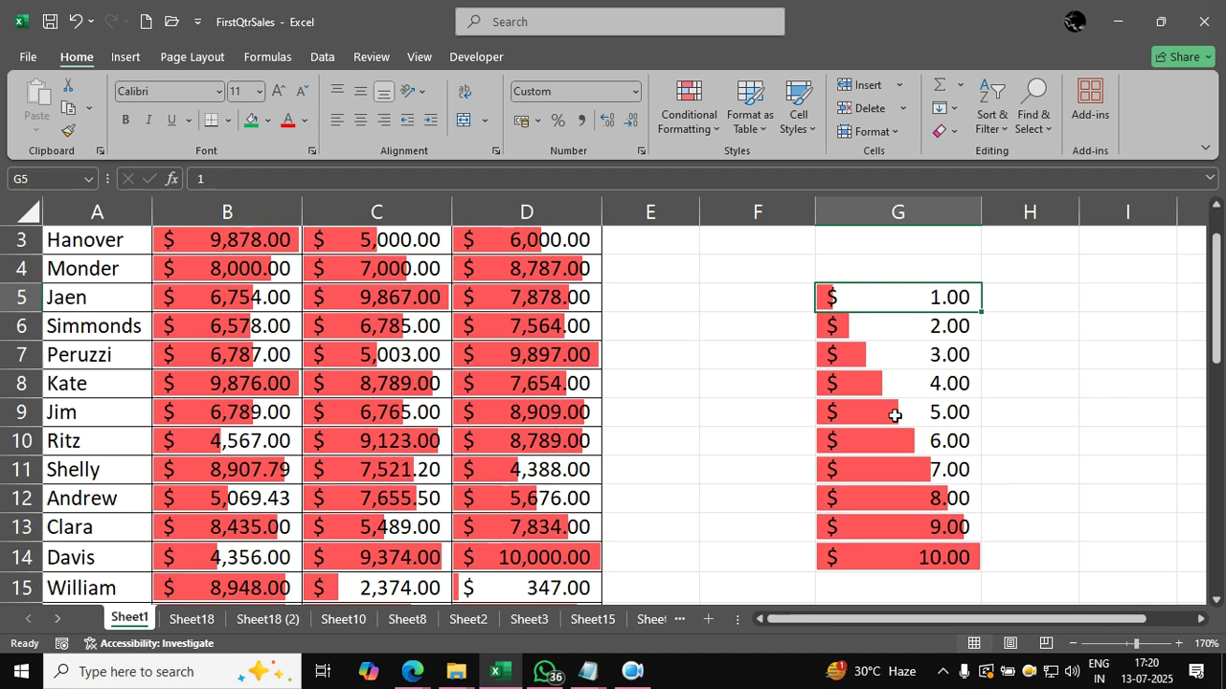
scroll(561, 452, "down", 1)
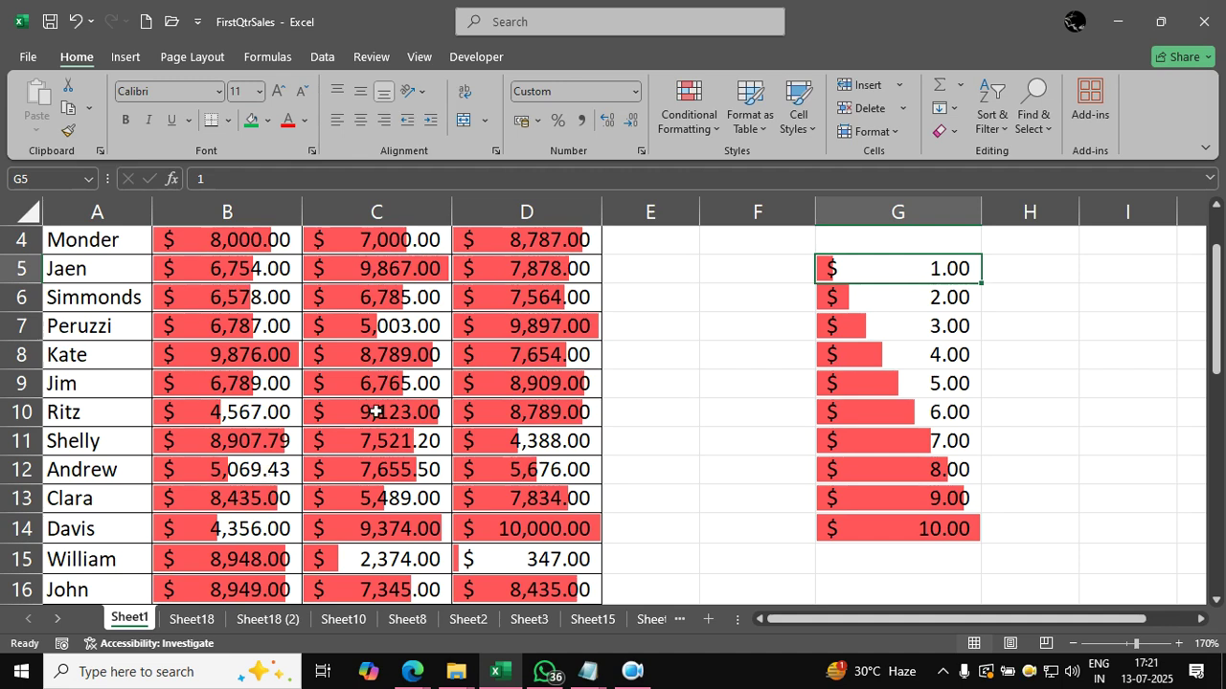
left_click(256, 469)
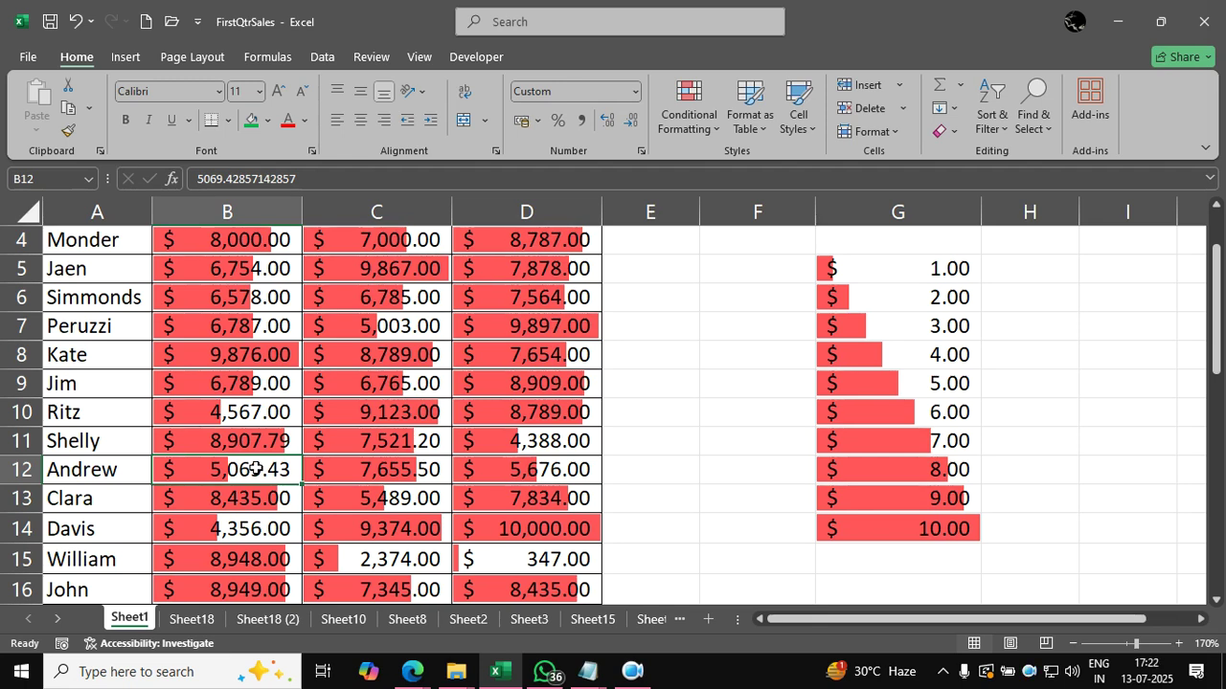
left_click(230, 415)
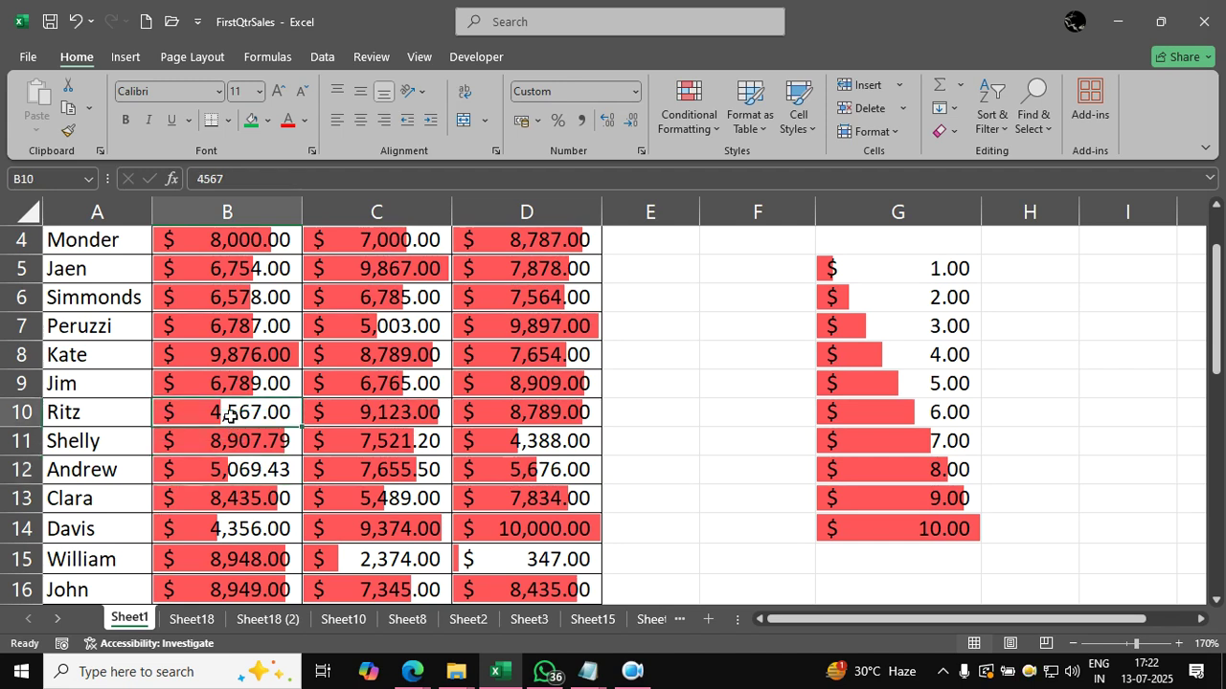
left_click(525, 541)
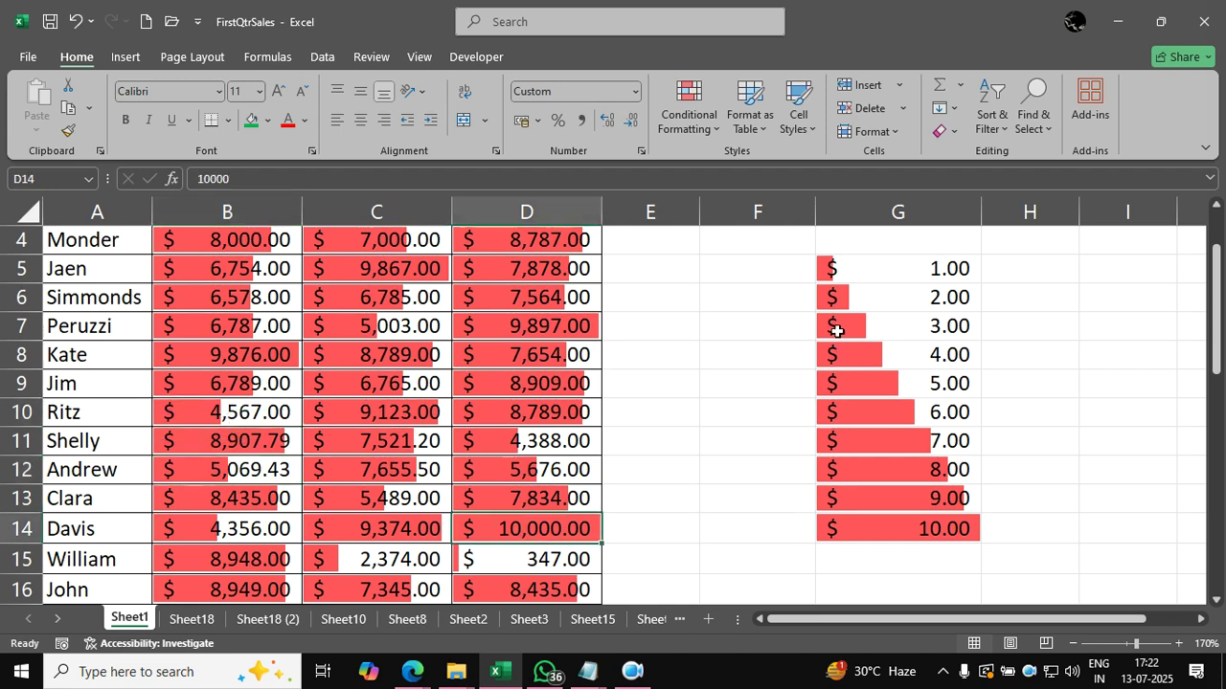
left_click(911, 532)
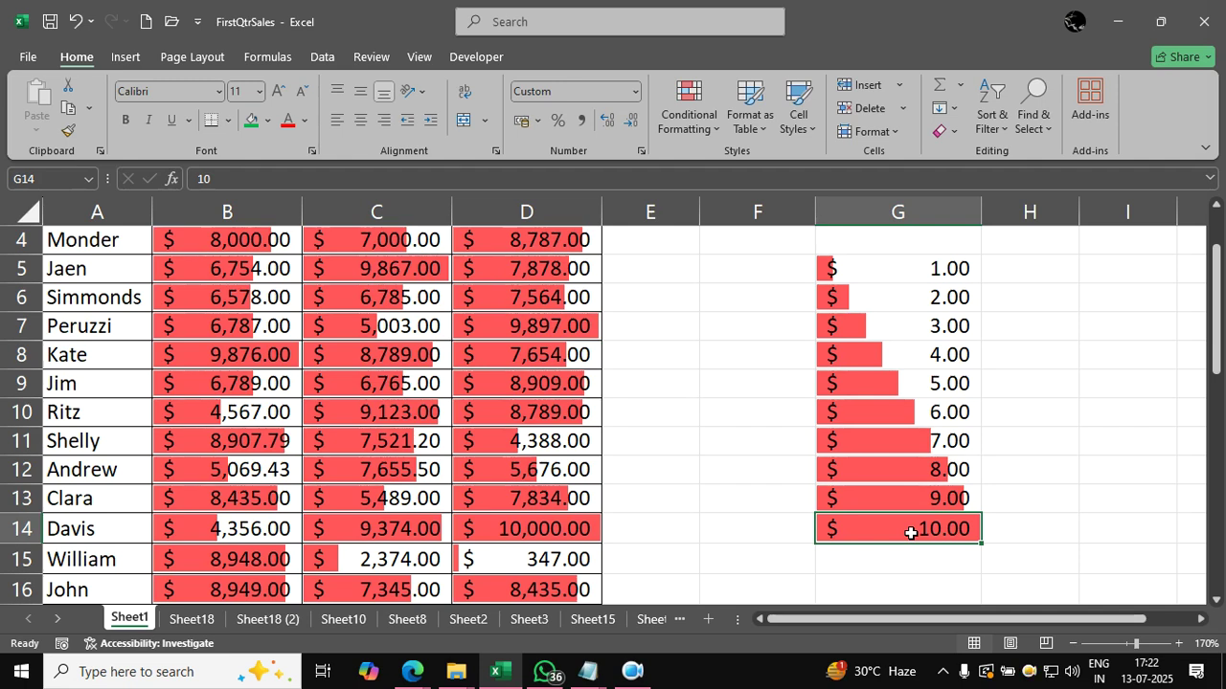
type("2")
key("BackSpace")
type("2")
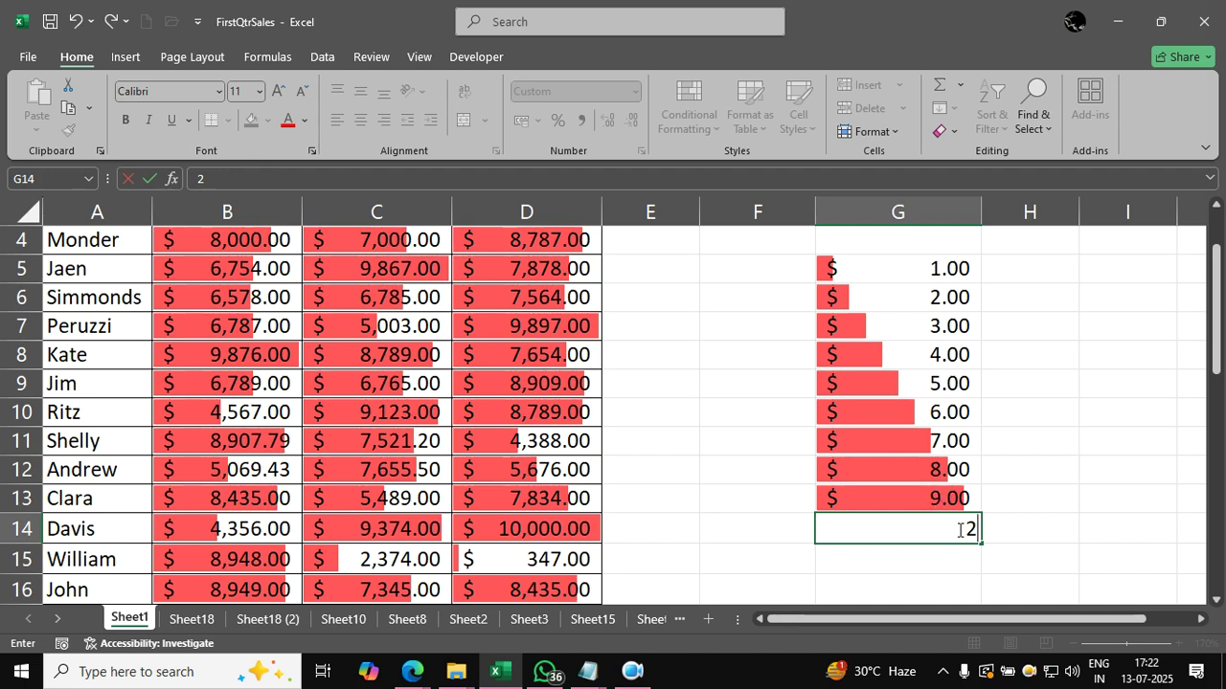
key("Escape")
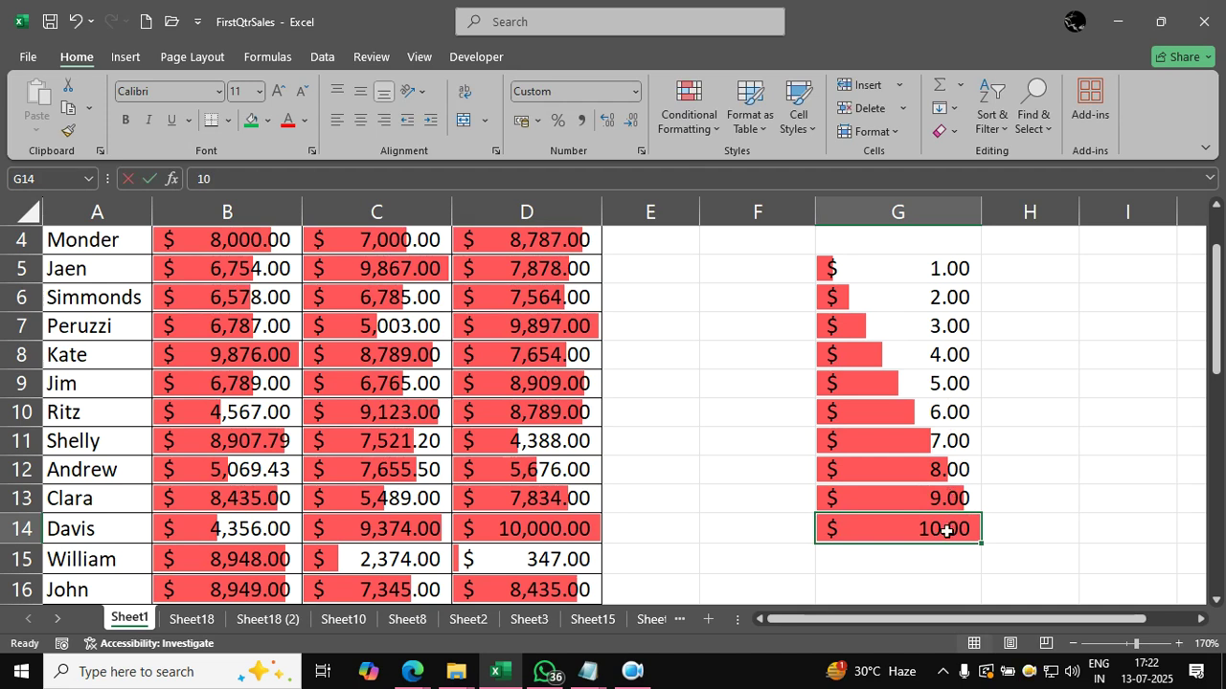
Set the last sample value, in cell G14, to 100.
type("100")
key("Return")
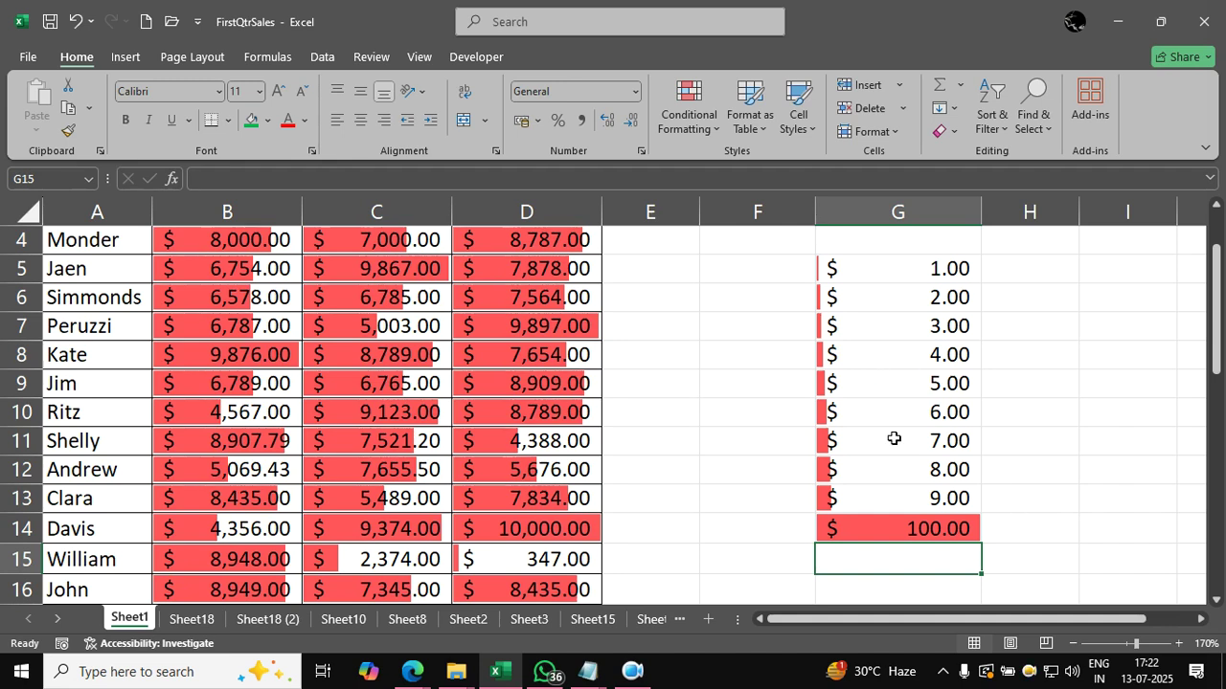
Clear the data bar rules from the entire sheet.
left_click(697, 131)
mouse_move(754, 374)
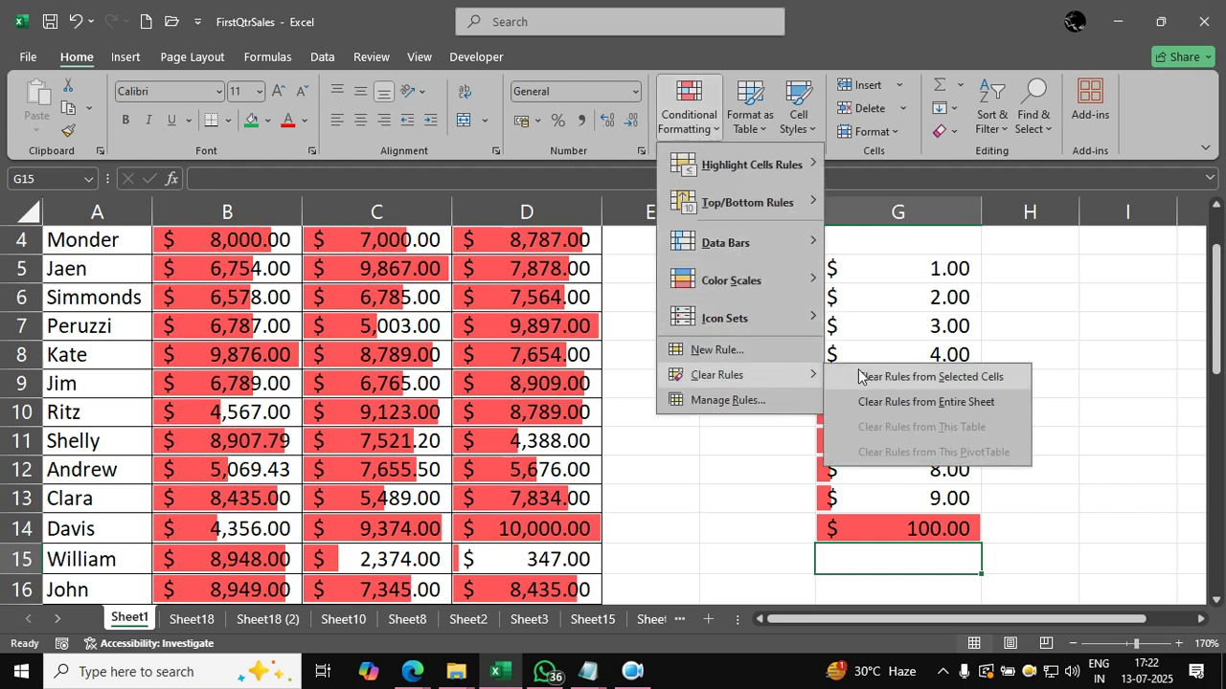
left_click(906, 396)
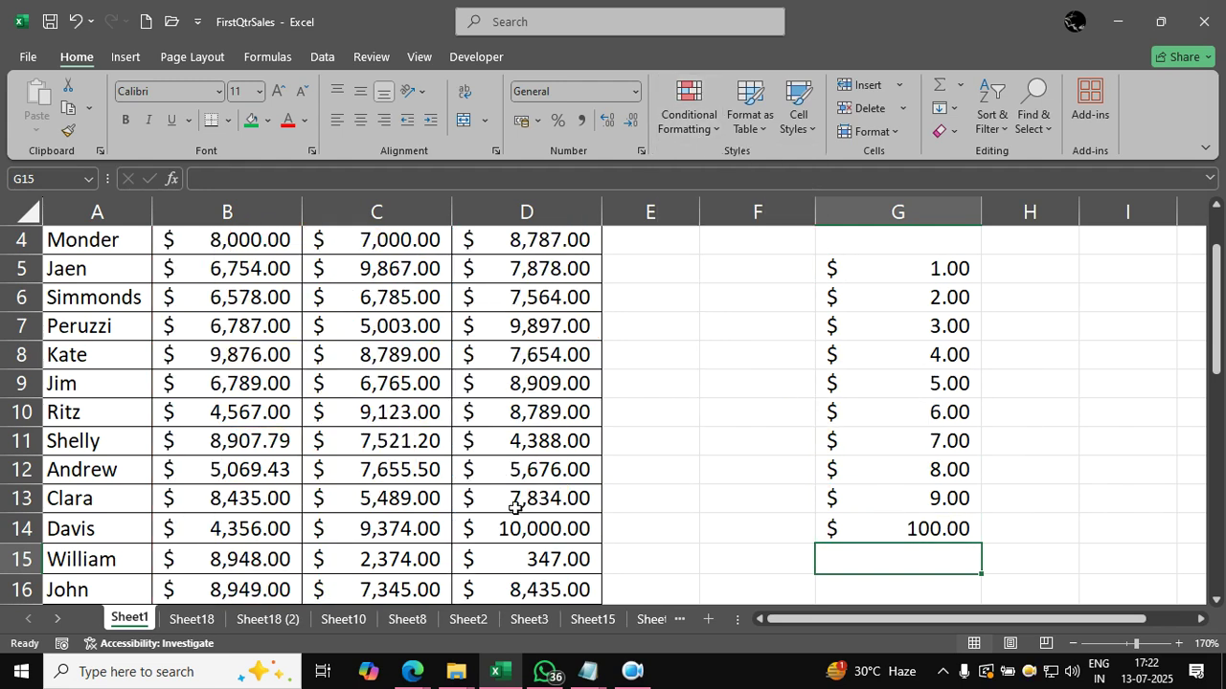
Apply the Green - Yellow - Red color scale to the sales values in B3:D35 and look over the shaded rows.
scroll(485, 432, "up", 1)
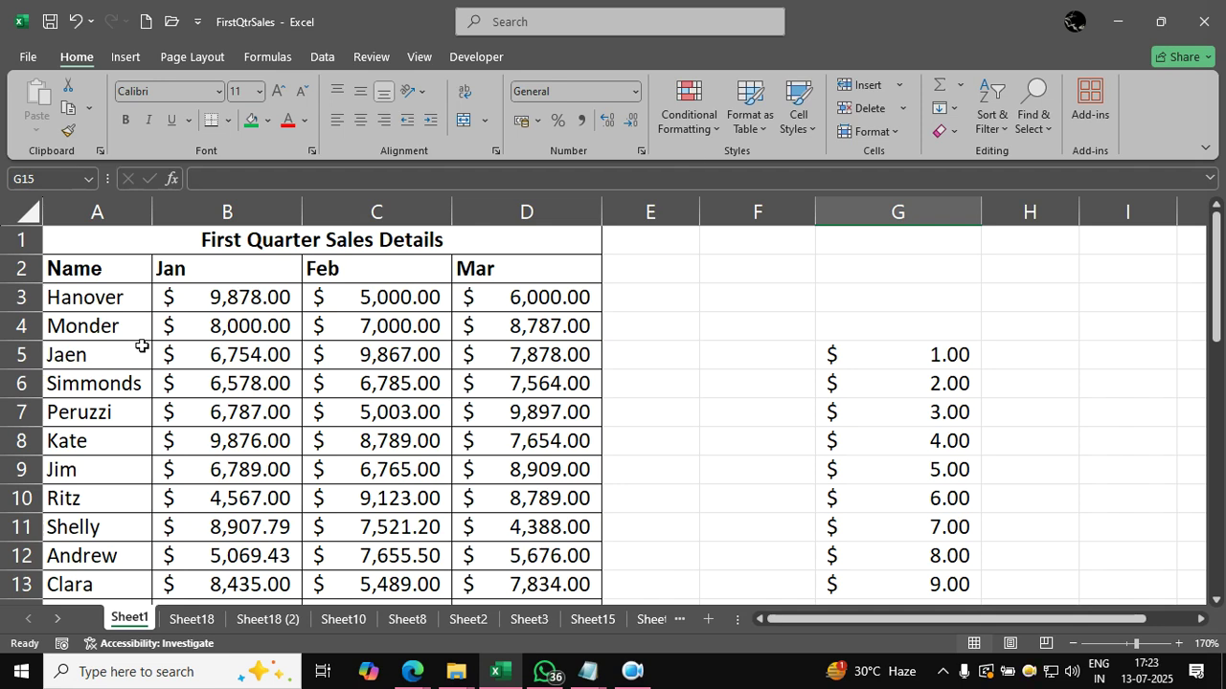
left_click(233, 308)
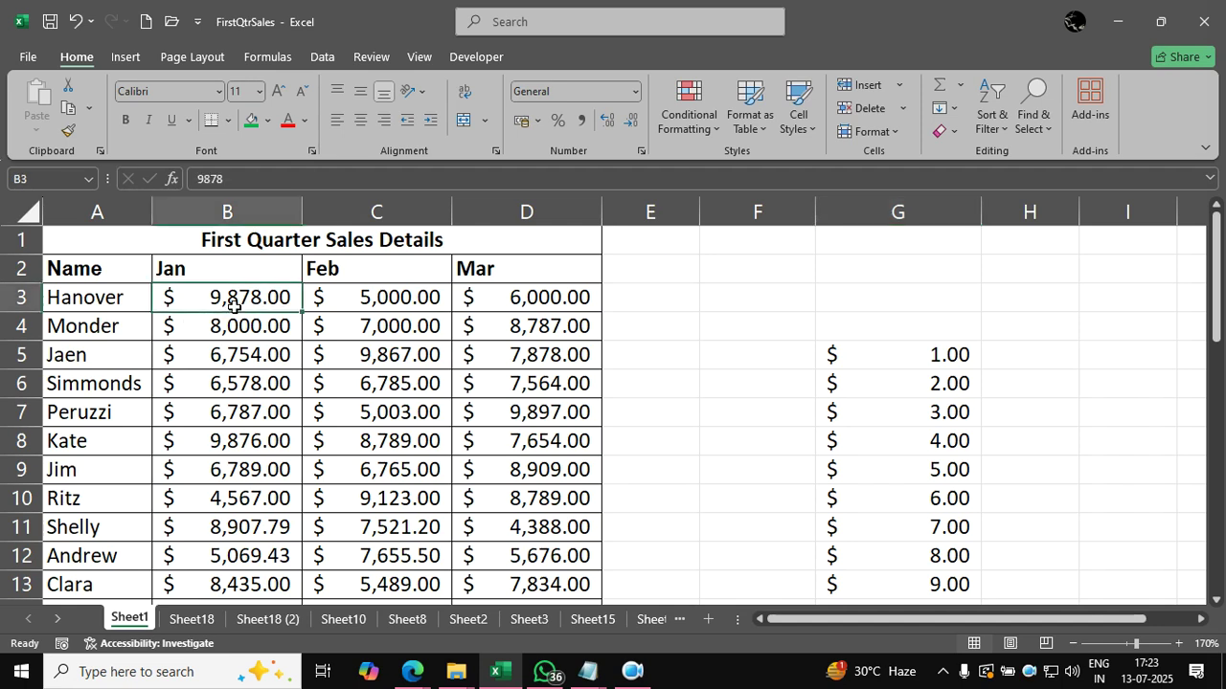
key("ctrl+shift+Right")
key("ctrl+shift+Down")
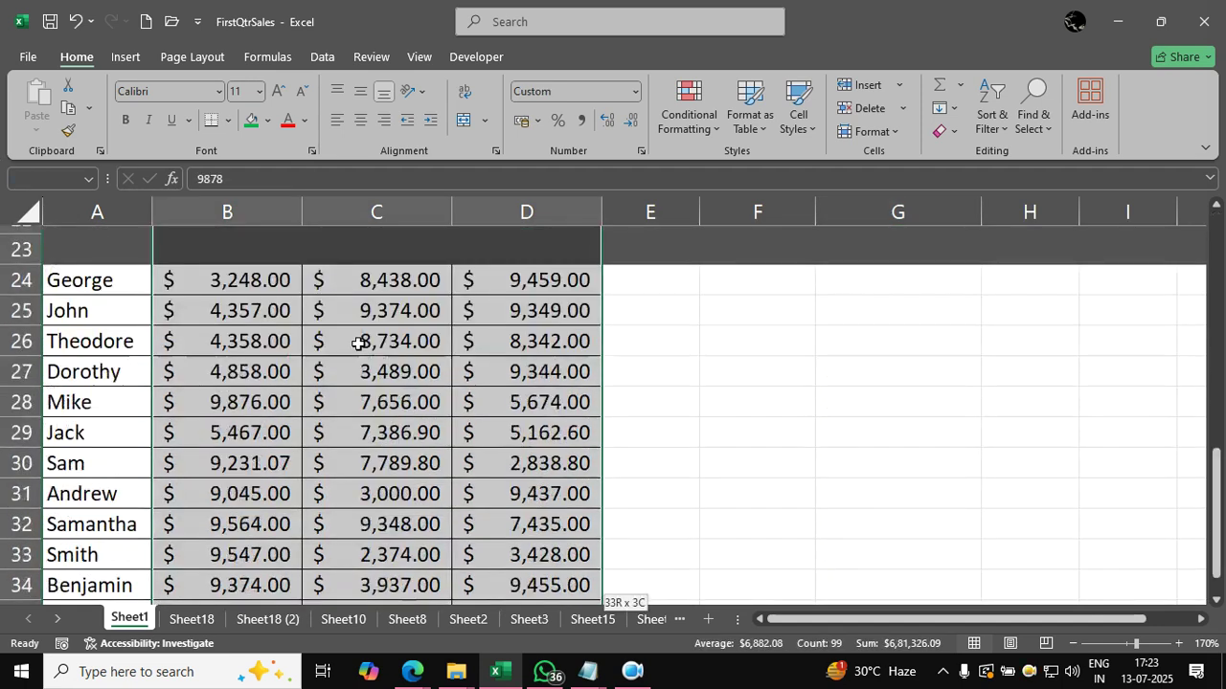
left_click(693, 128)
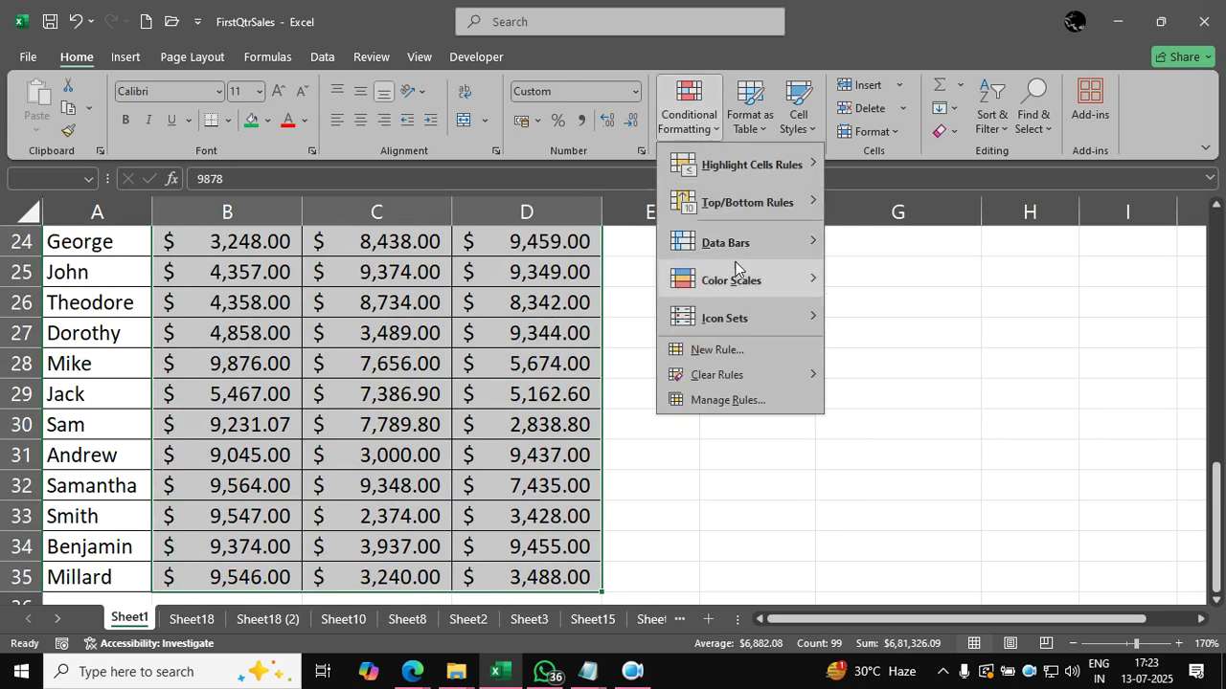
mouse_move(819, 282)
left_click(857, 290)
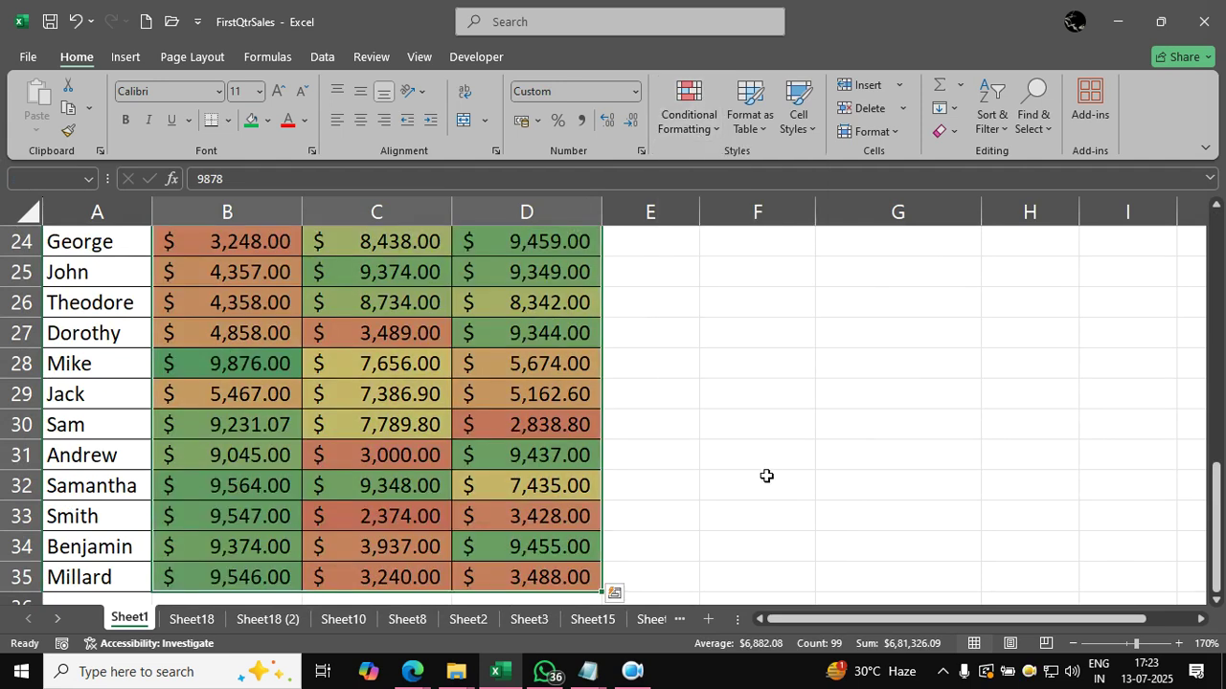
right_click(766, 473)
scroll(766, 476, "up", 4)
scroll(766, 476, "up", 1)
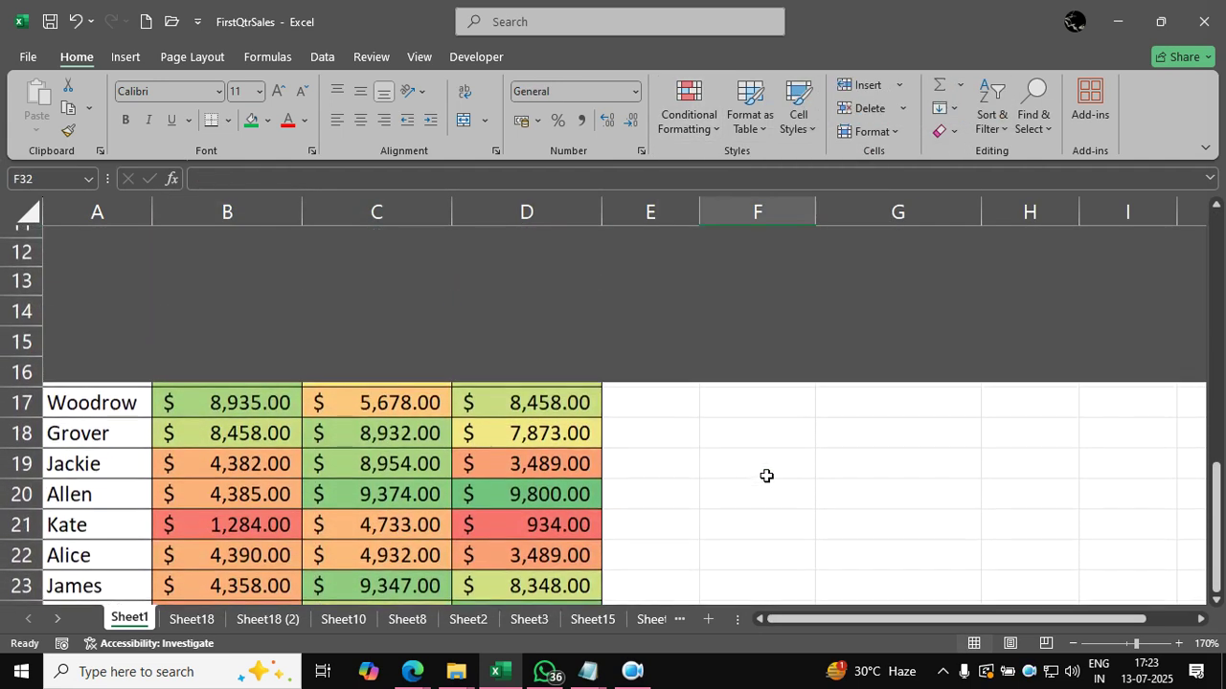
scroll(766, 476, "up", 1)
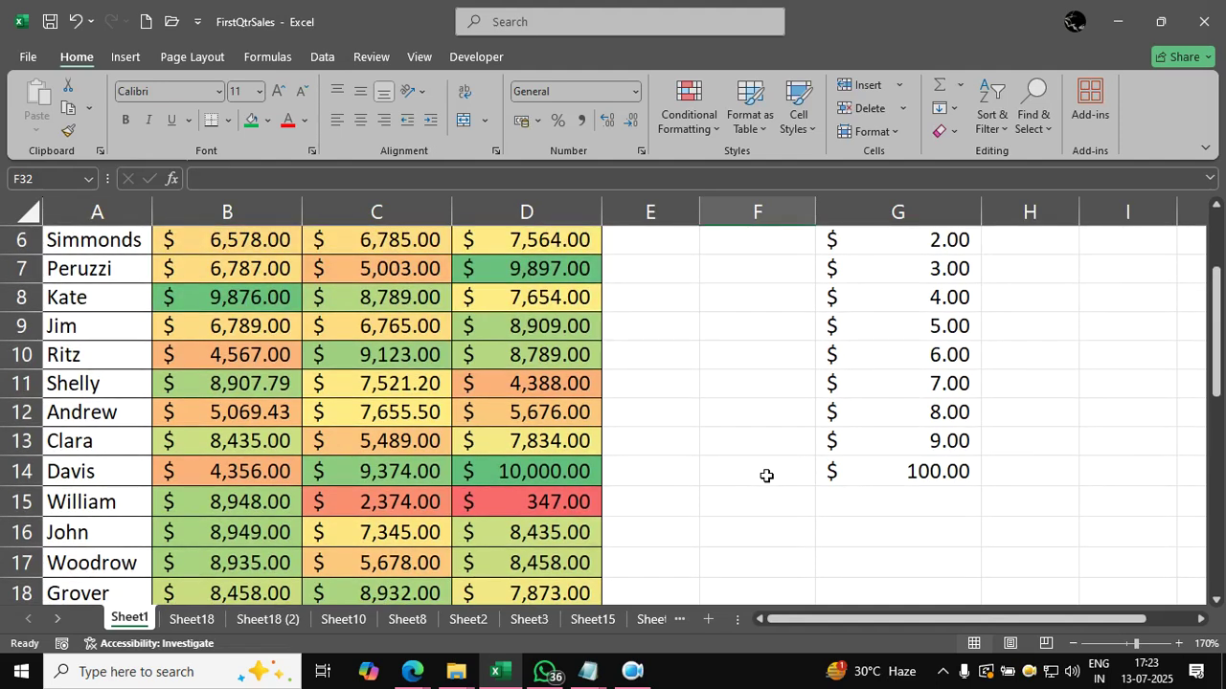
Set the last sample value, in cell G14, to 10.
scroll(766, 476, "up", 2)
left_click_drag(937, 268, 957, 532)
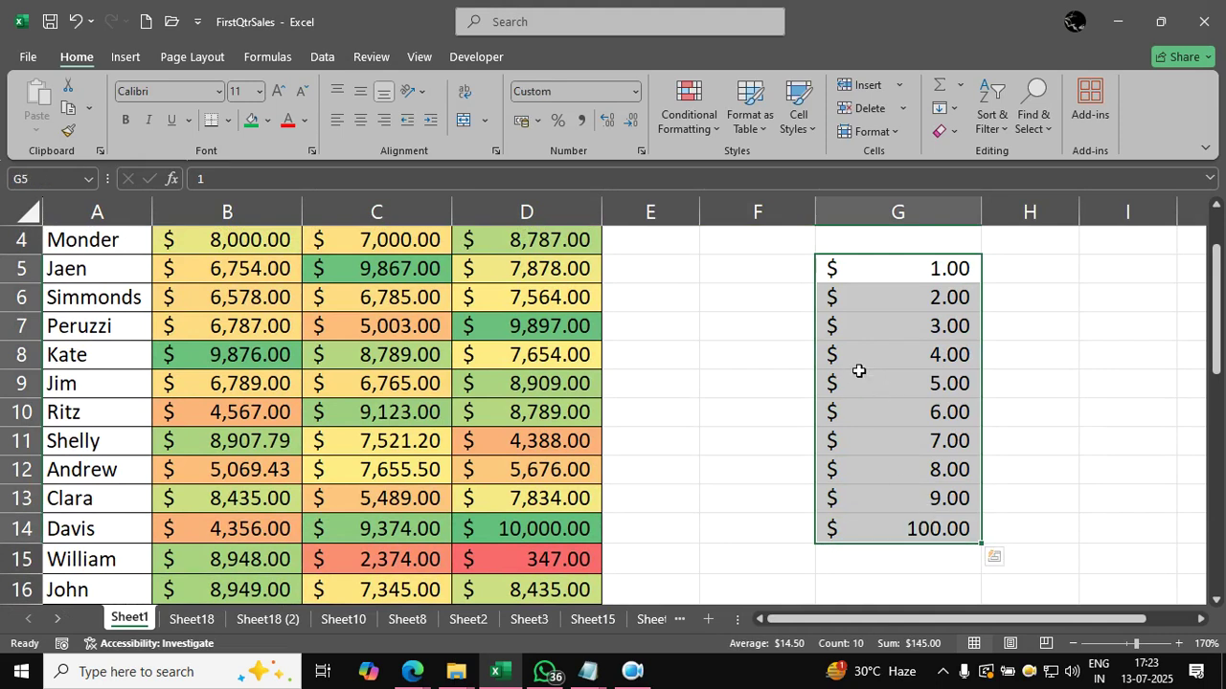
left_click(924, 528)
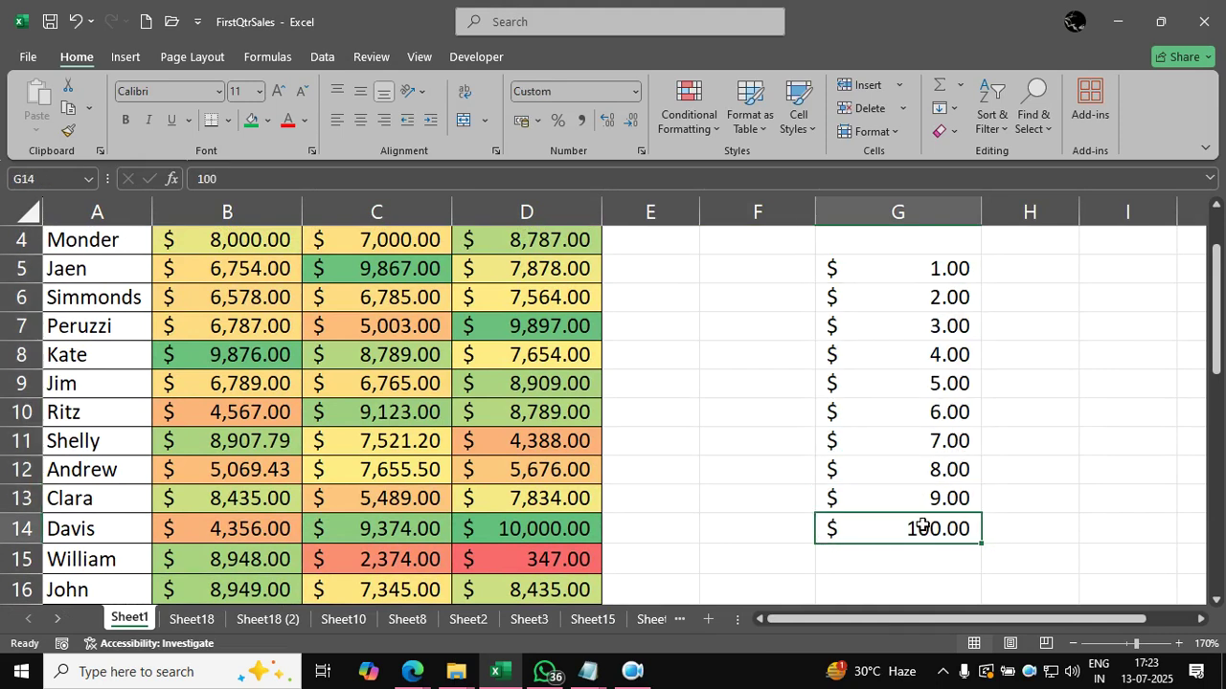
type("10")
Apply the Green - Yellow - Red color scale to the sample values in G5:G14.
left_click_drag(931, 268, 928, 533)
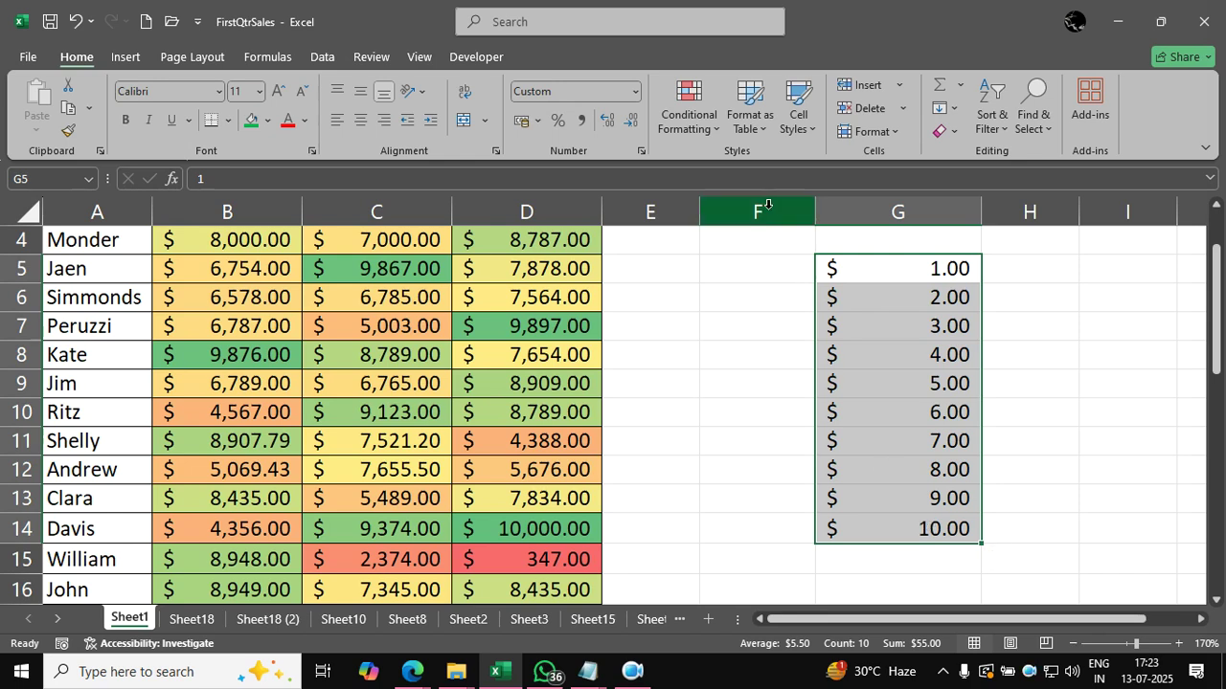
left_click(702, 129)
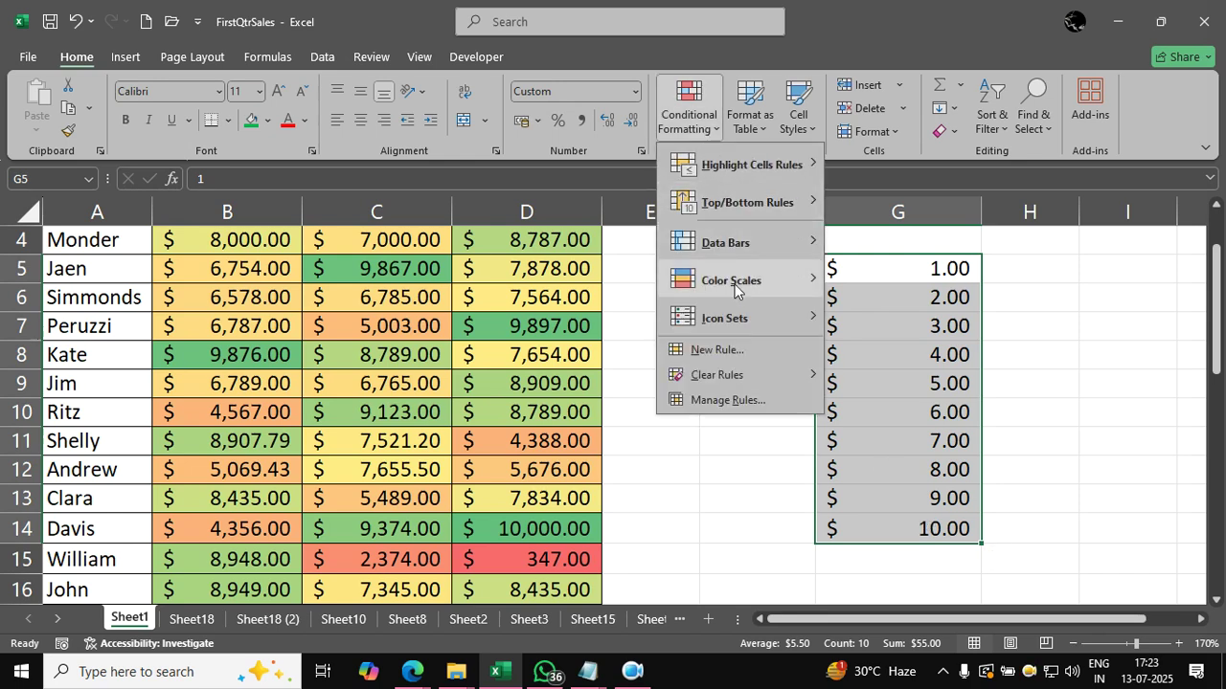
mouse_move(735, 289)
left_click(839, 280)
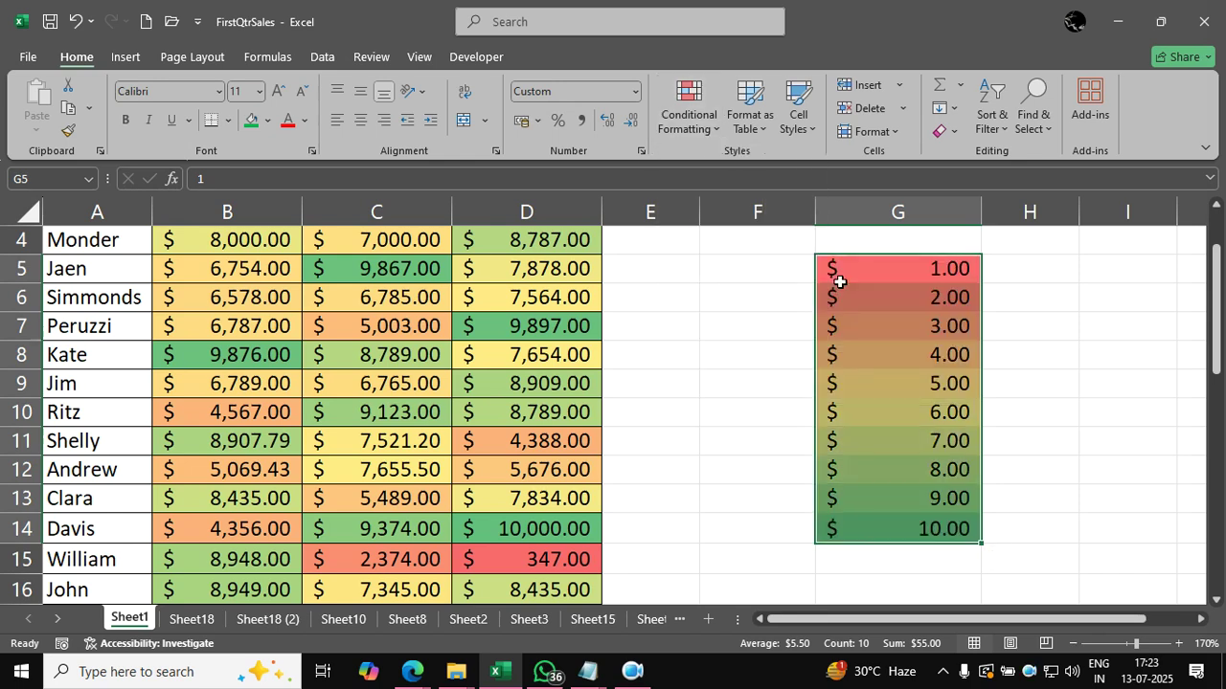
left_click(730, 371)
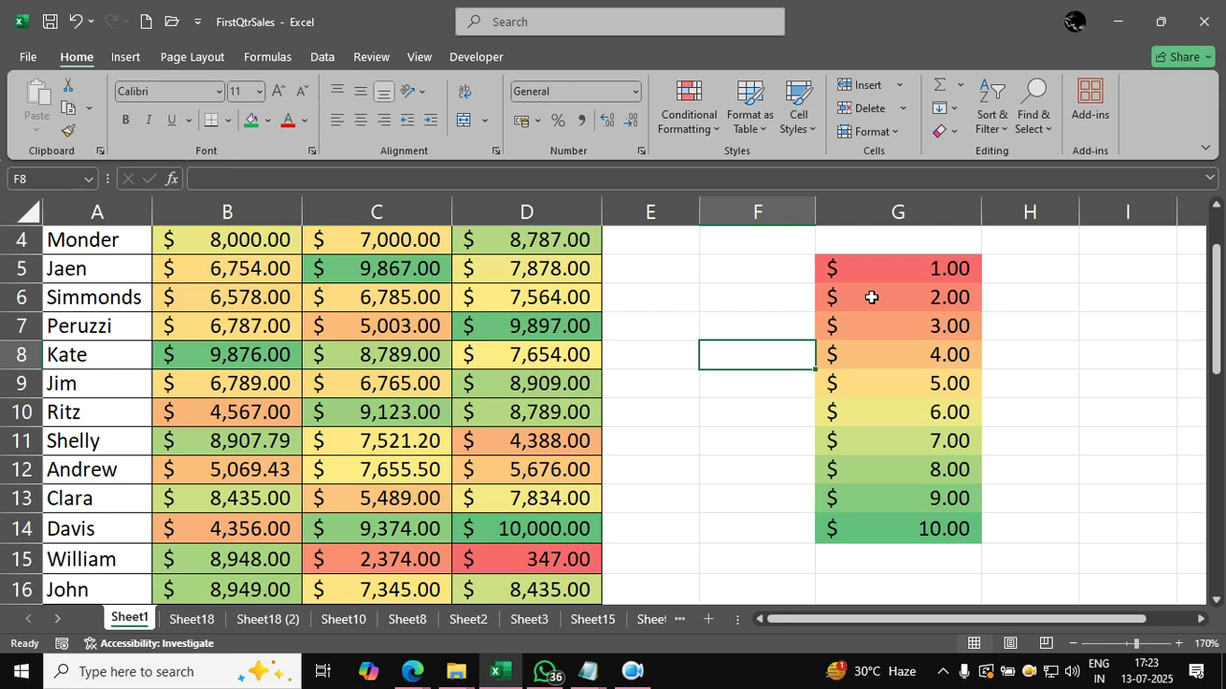
Compare the shading of sales cells B10 and D10 and the rows below with the sample color scale in column G.
left_click(283, 411)
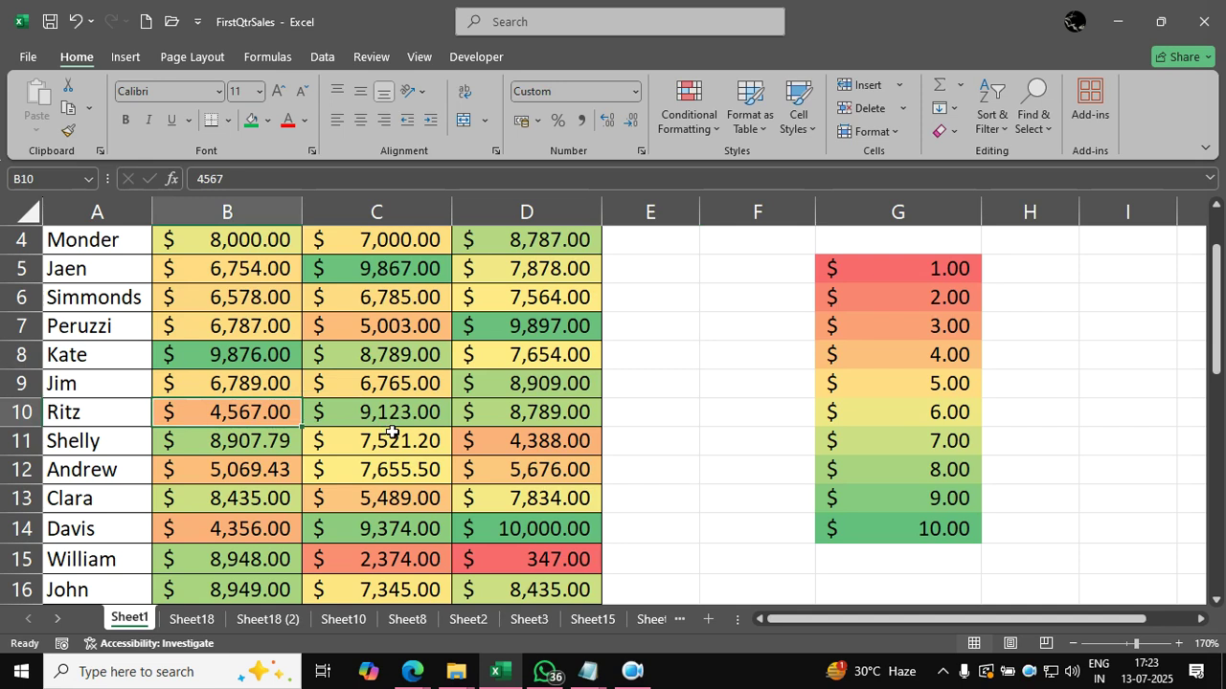
left_click(507, 404)
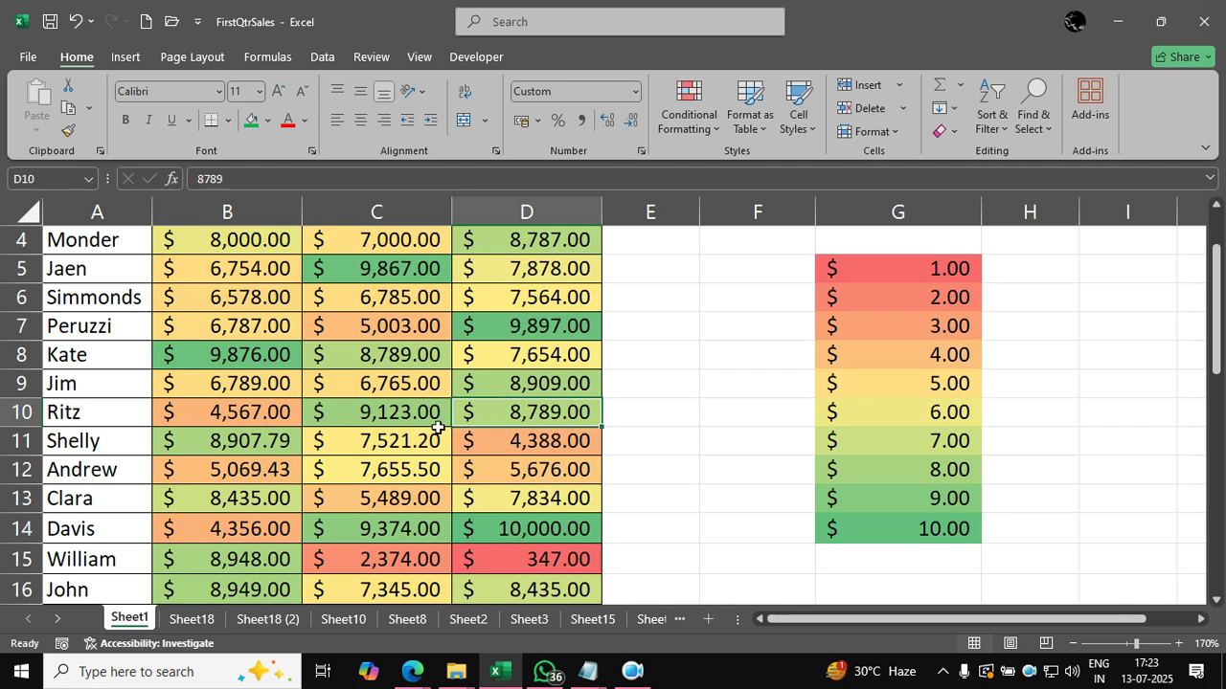
scroll(374, 444, "down", 5)
right_click(373, 443)
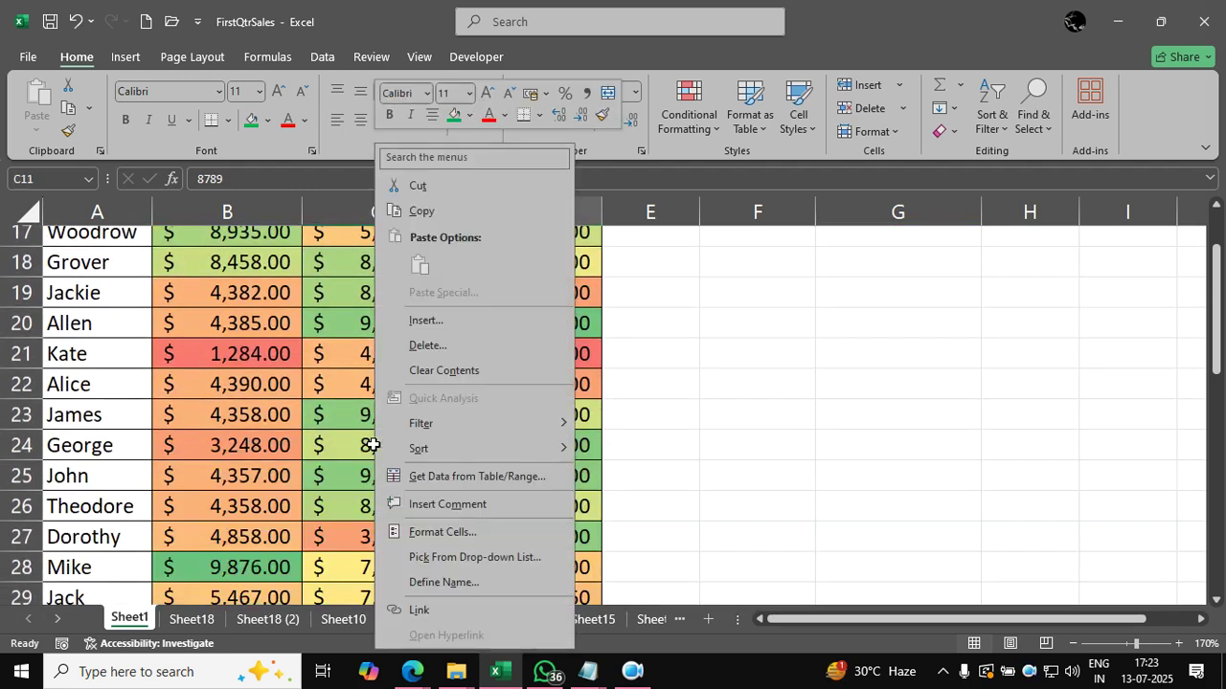
key("Escape")
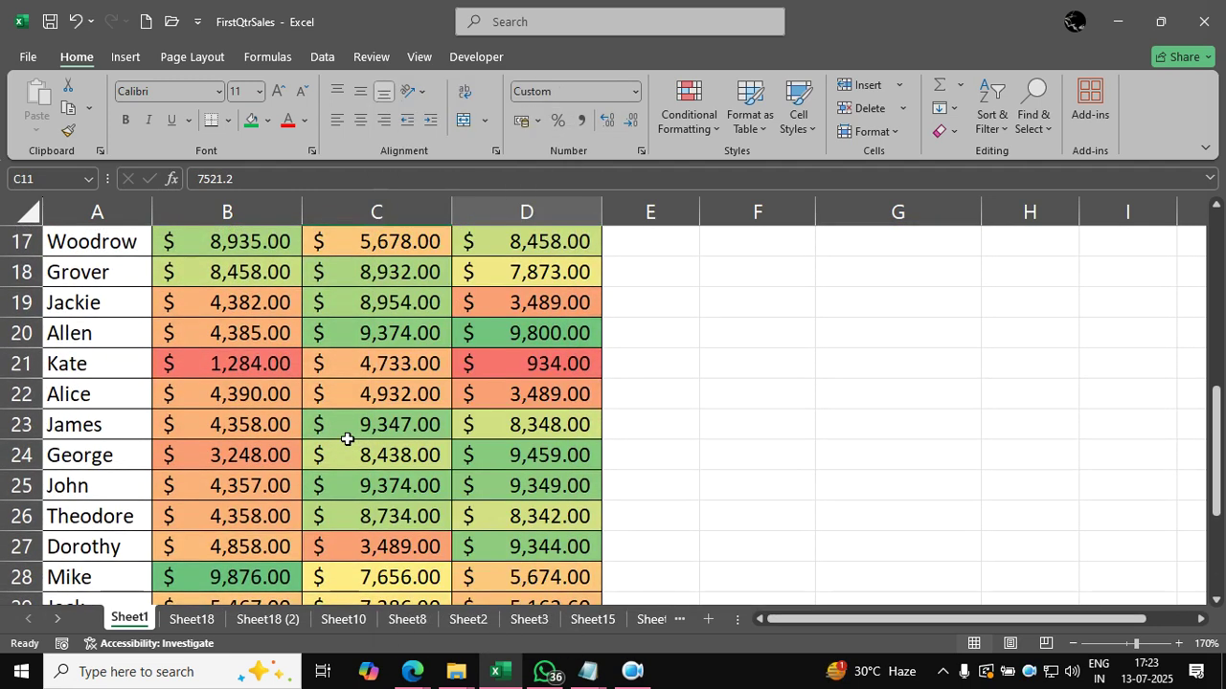
scroll(347, 439, "up", 5)
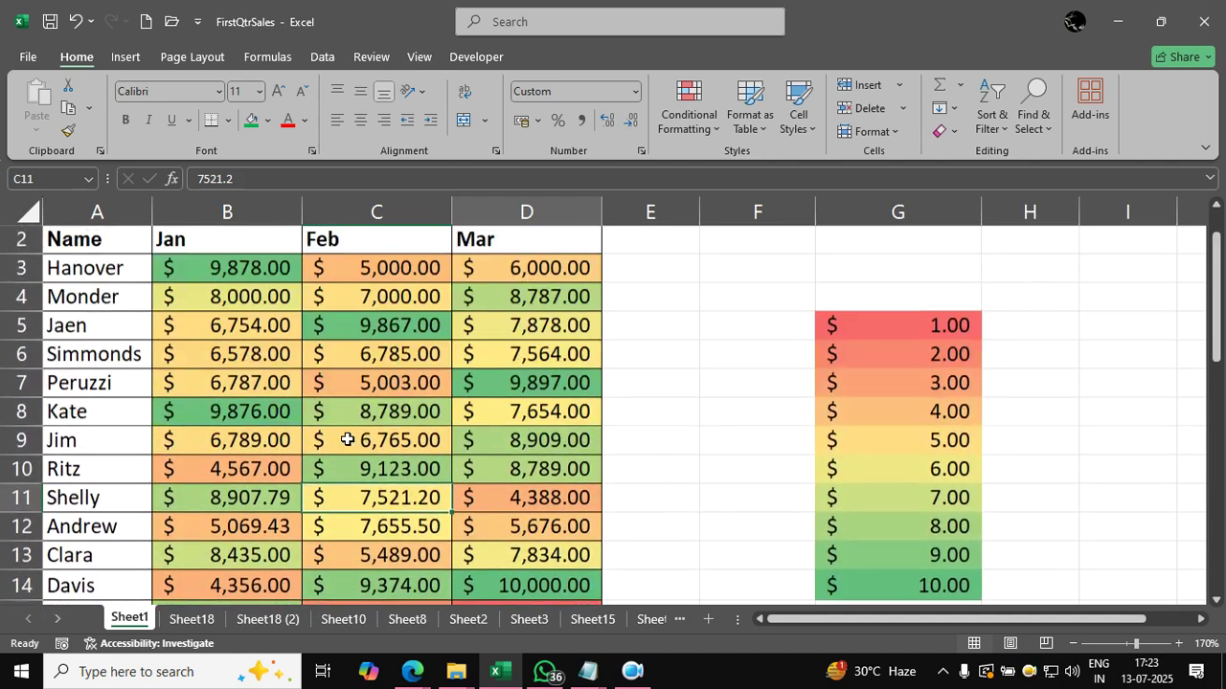
Clear the color scale rules from the entire sheet, with the sales values B3:D35 selected.
left_click(252, 260)
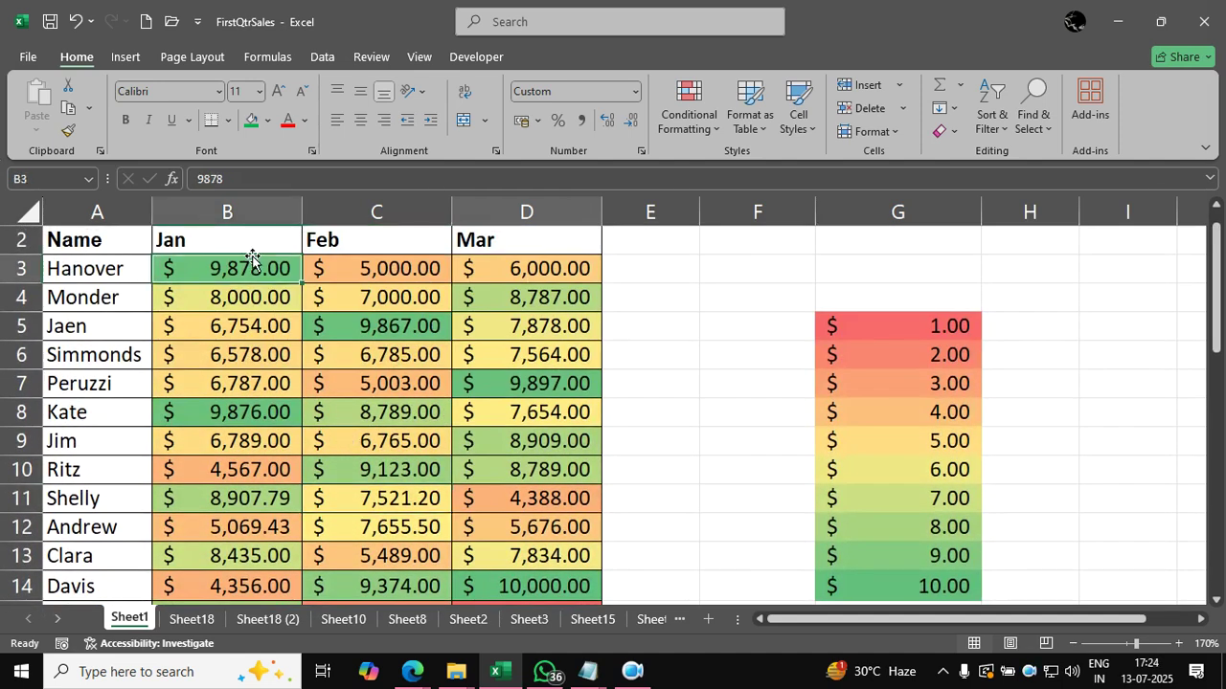
key("ctrl+shift+Right")
key("ctrl+shift+Down")
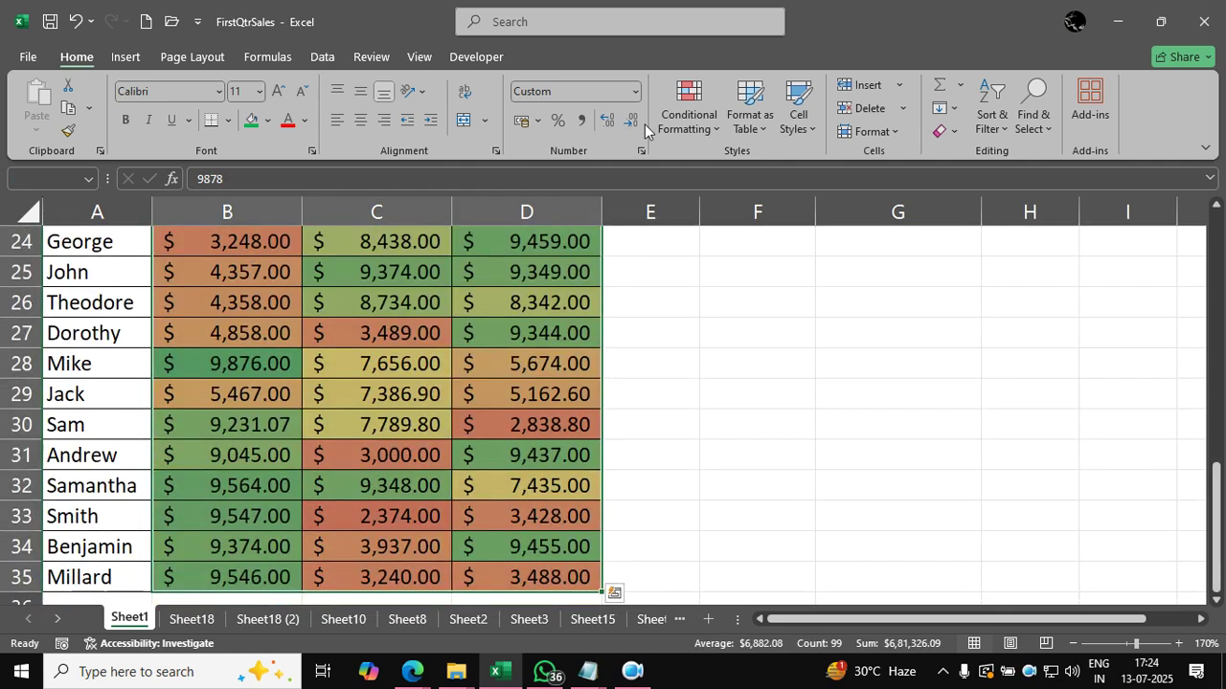
left_click(687, 110)
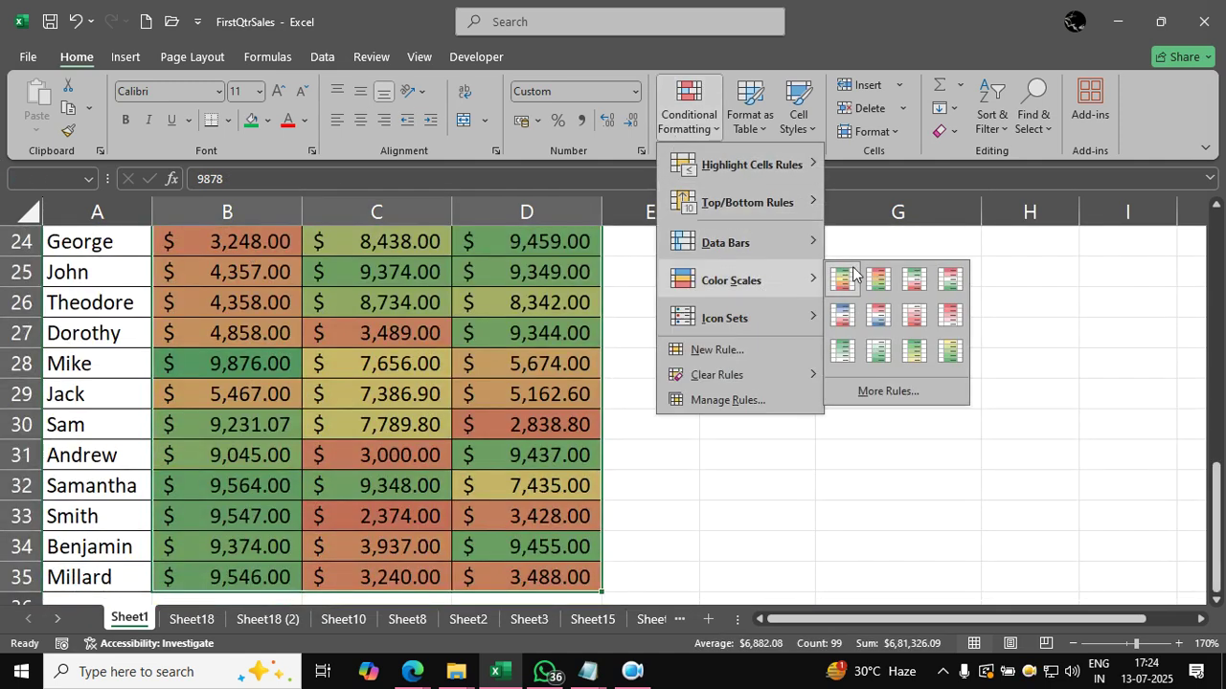
mouse_move(765, 374)
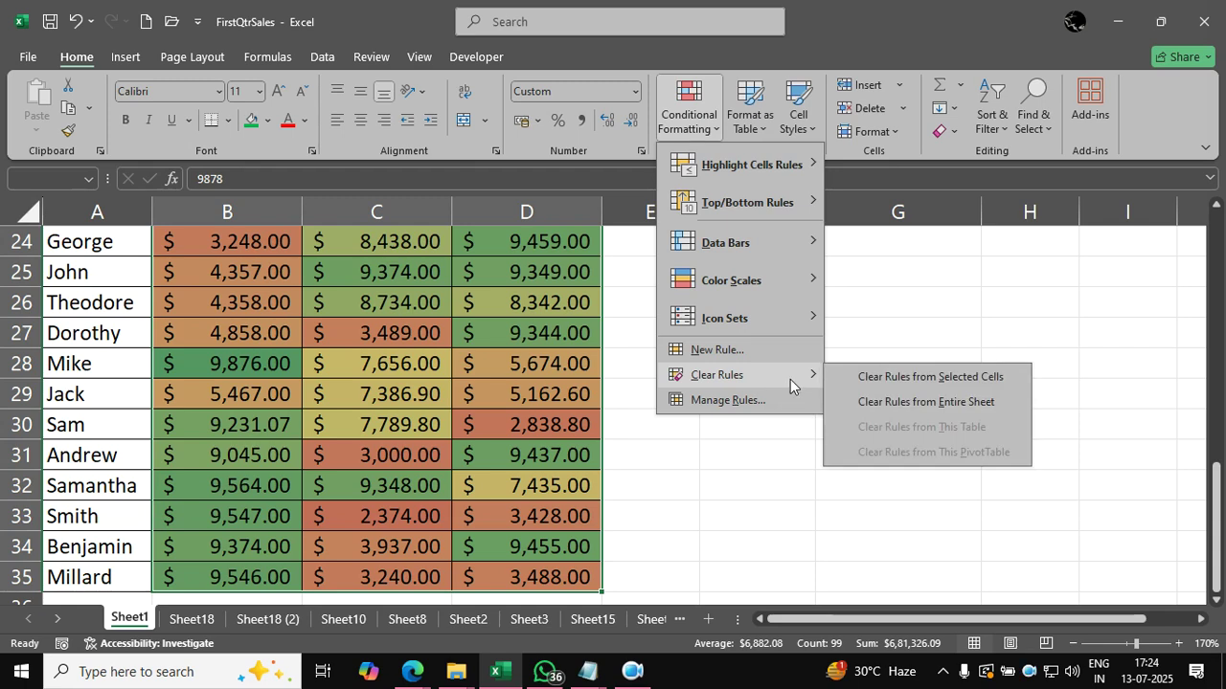
left_click(859, 403)
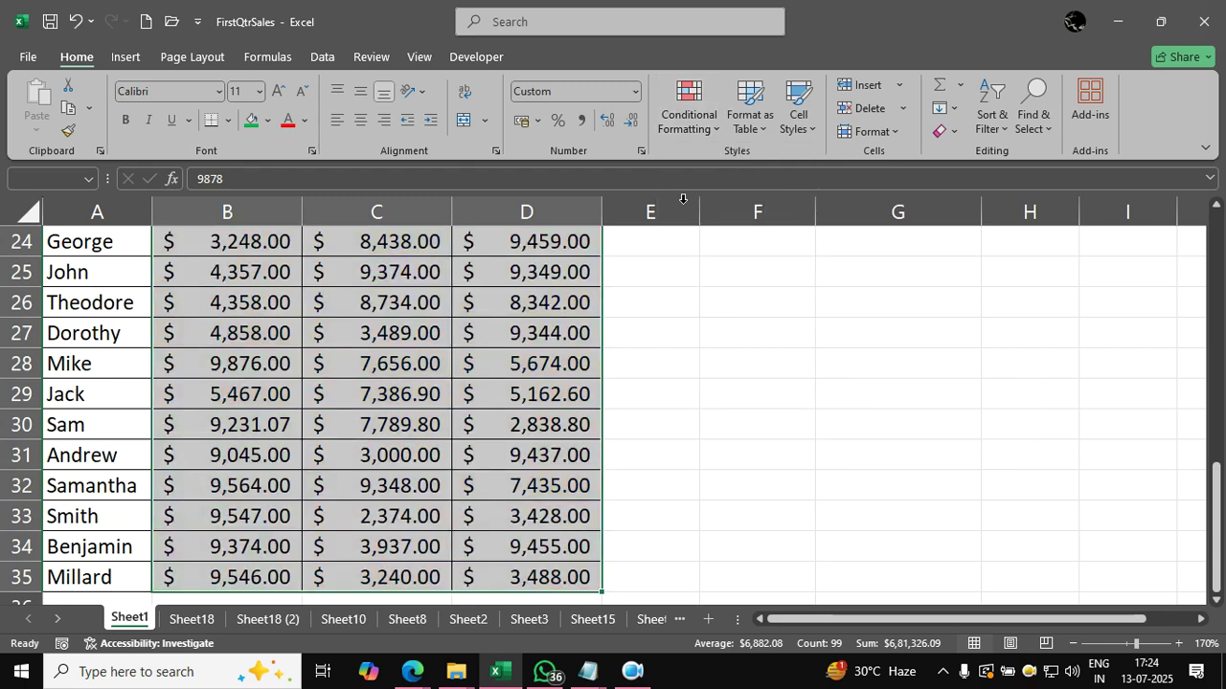
Apply the three-color traffic light icon set to the sales values in B3:D35 and look over the marked rows.
left_click(692, 138)
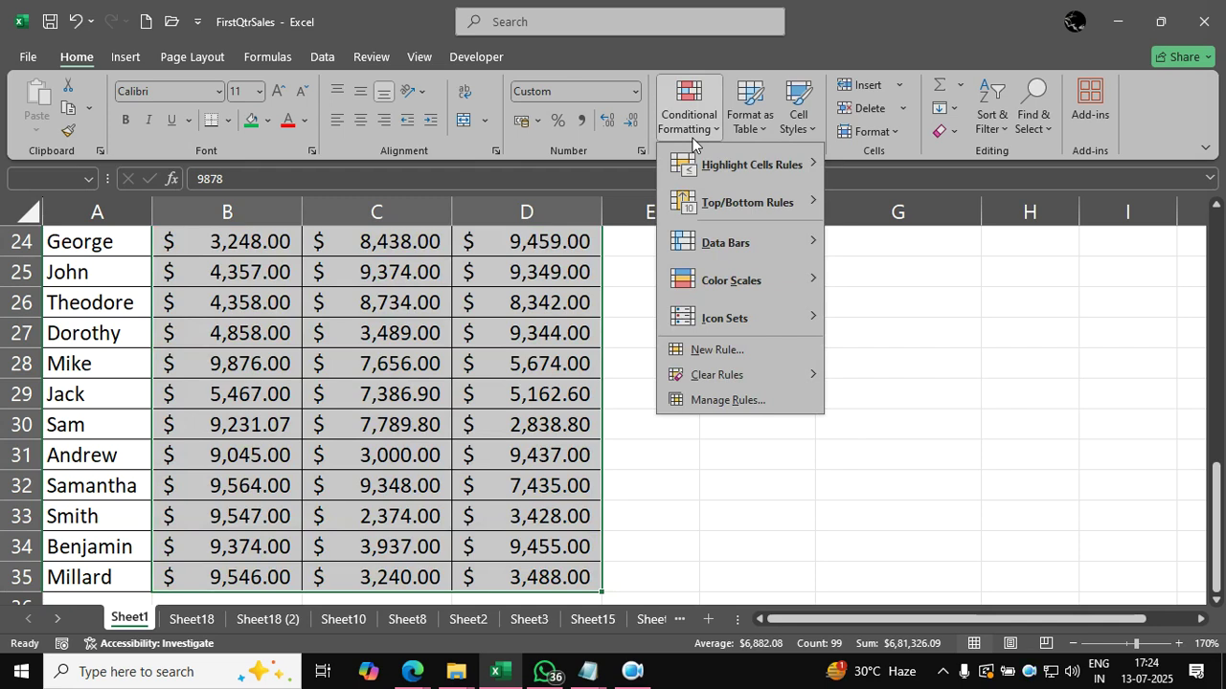
mouse_move(743, 321)
left_click(846, 377)
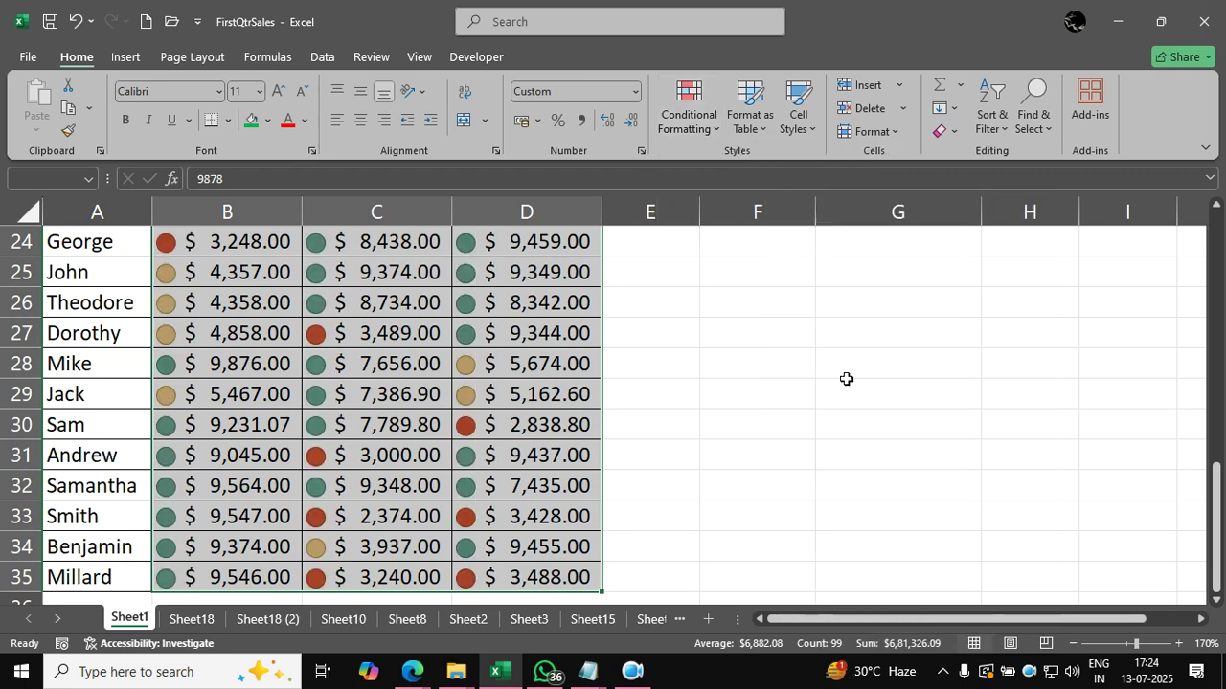
left_click(847, 379)
scroll(846, 381, "up", 3)
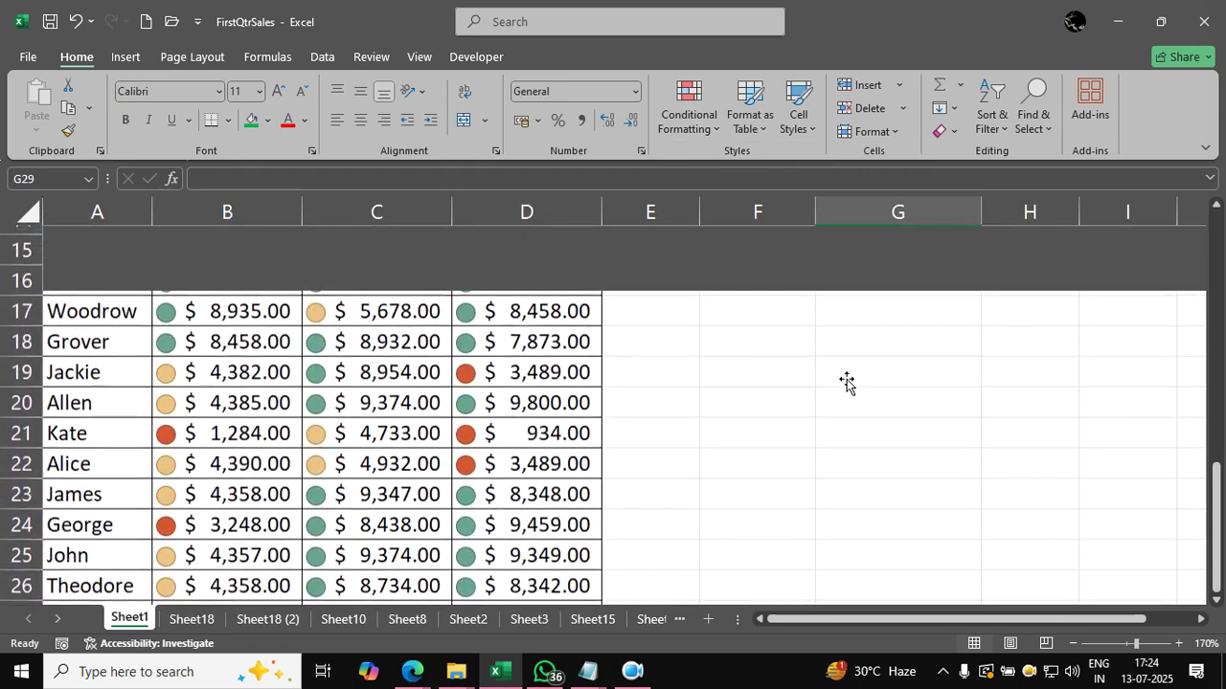
scroll(846, 381, "up", 2)
scroll(847, 381, "up", 1)
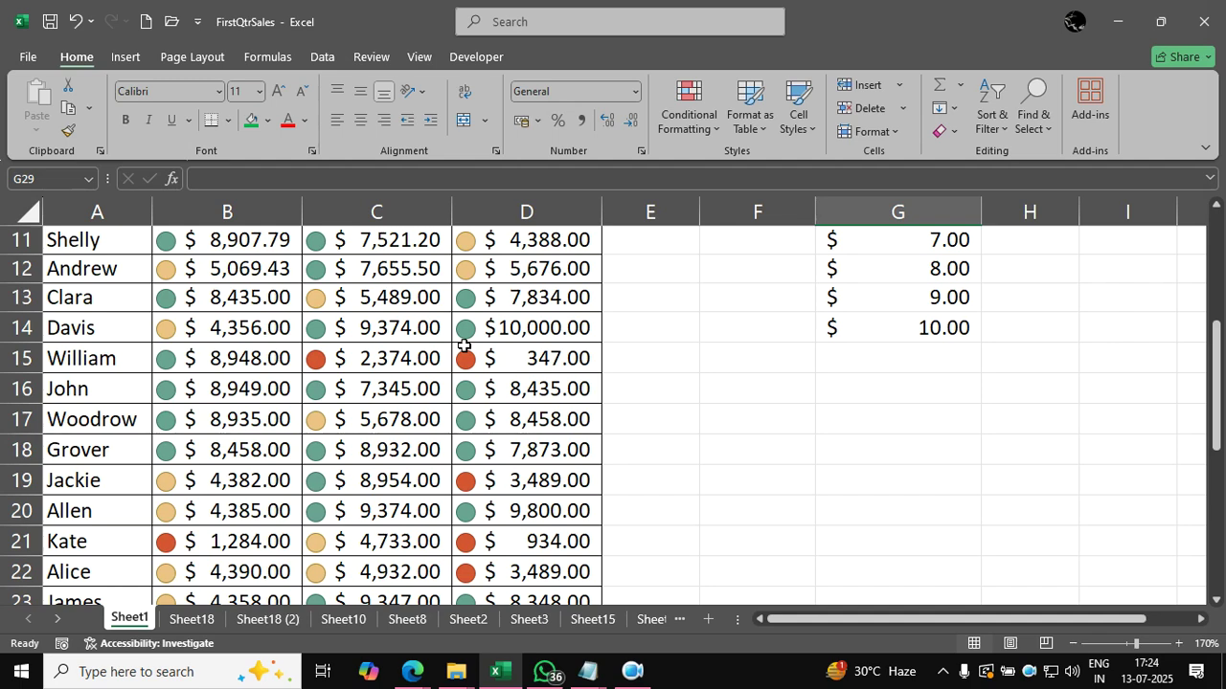
scroll(463, 346, "up", 4)
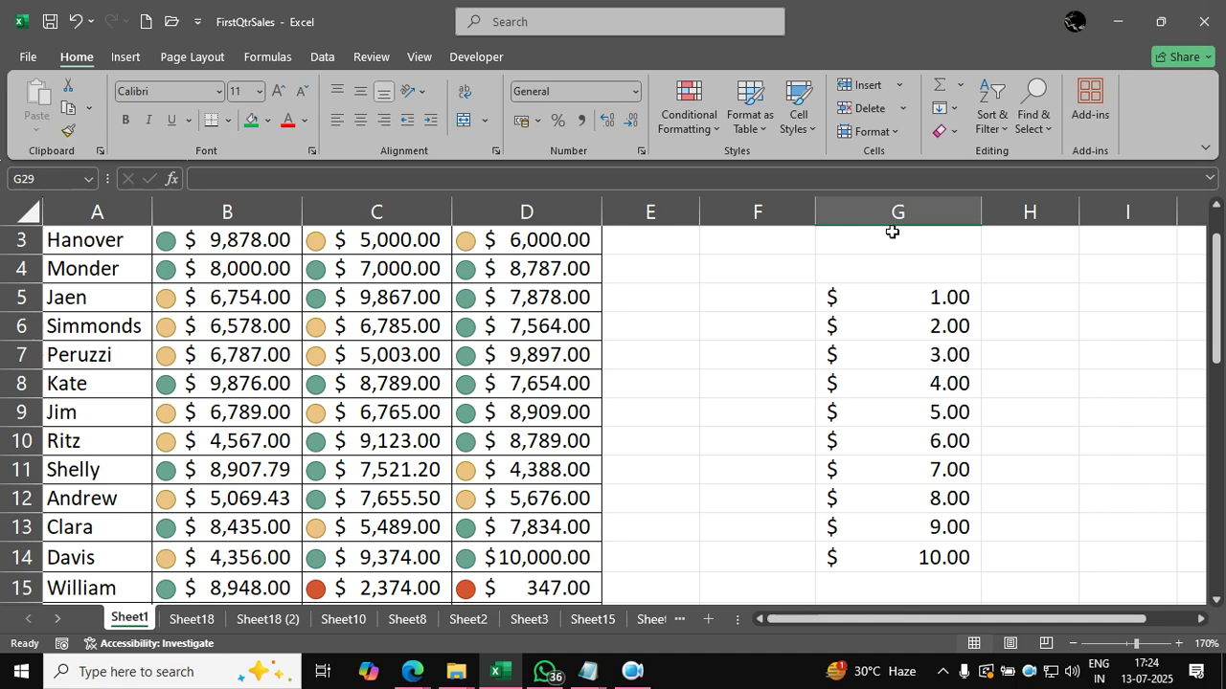
left_click(534, 331)
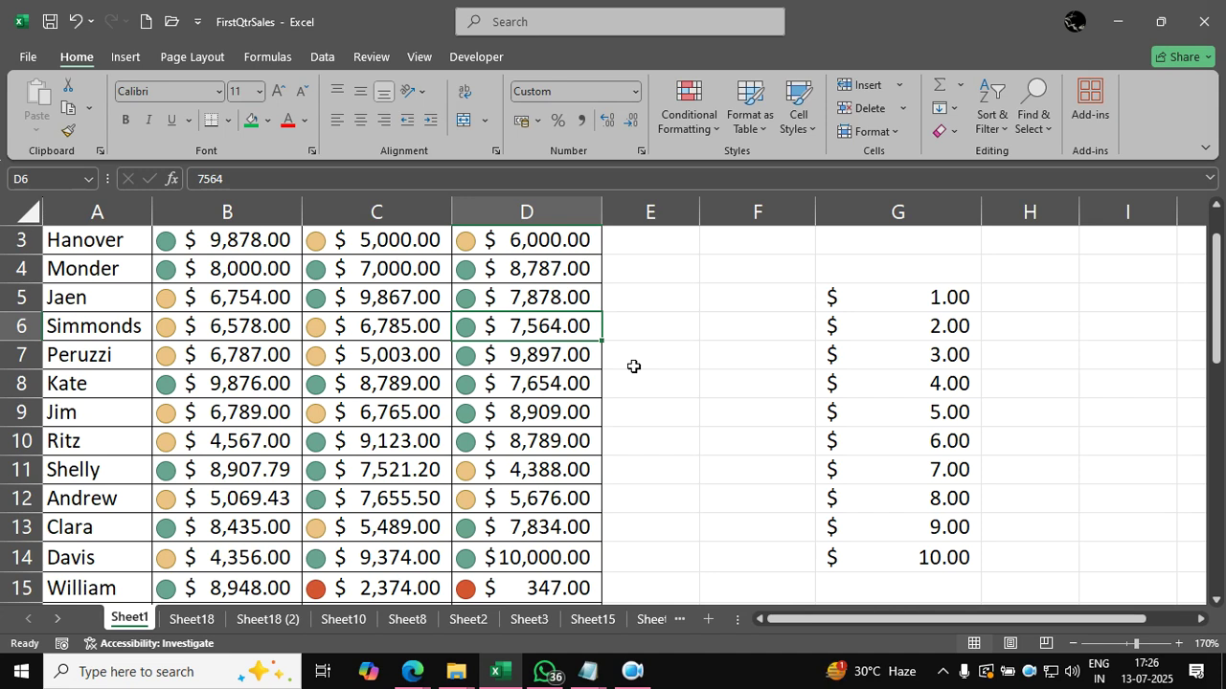
Total each person's Jan to Mar sales in column E with =SUM(B3:D3) in E3, filled down to row 35.
scroll(632, 365, "up", 1)
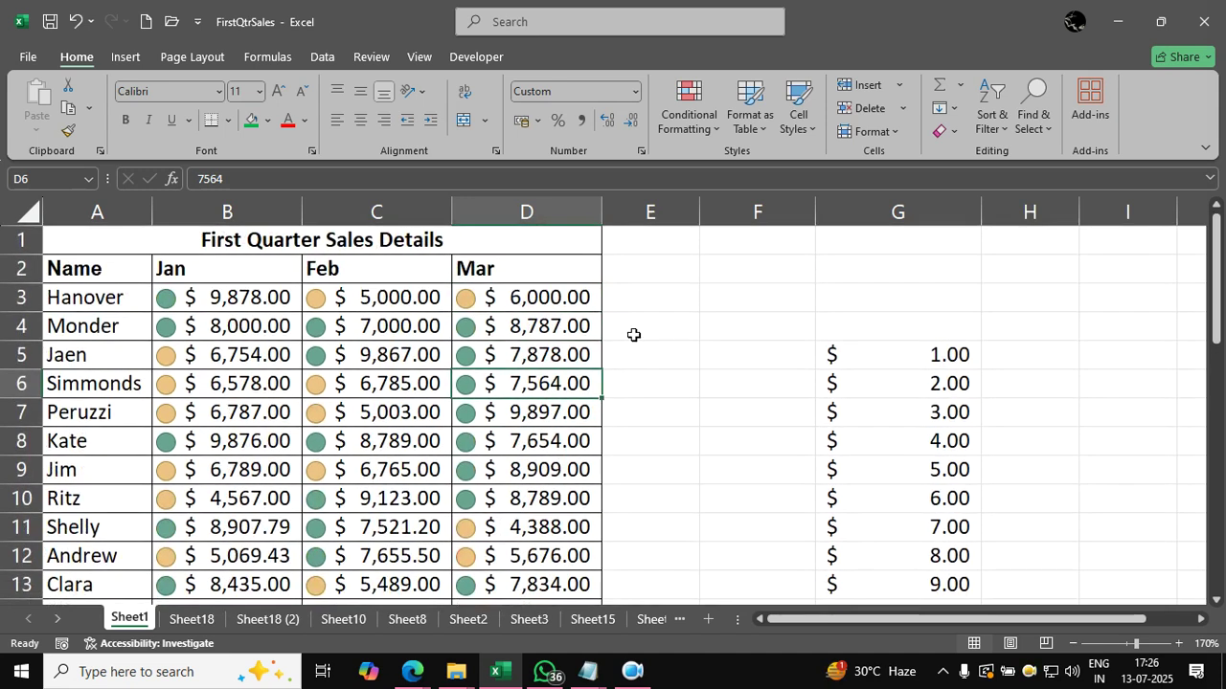
left_click(649, 298)
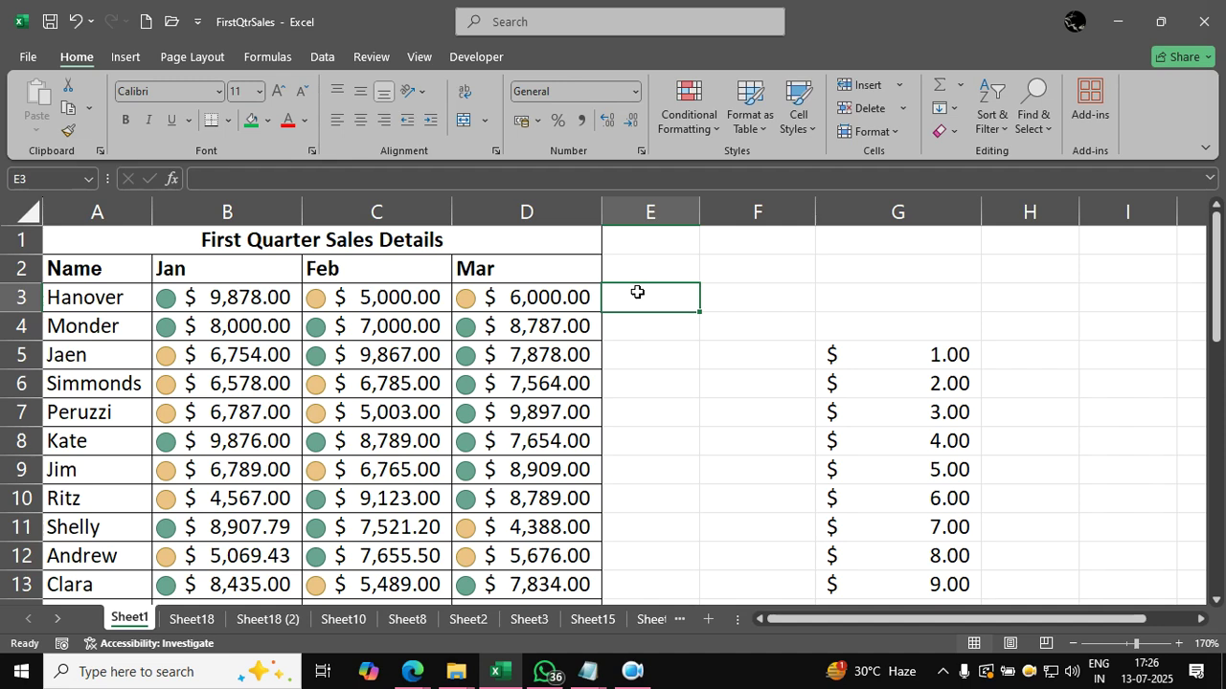
key("alt+equal")
key("Return")
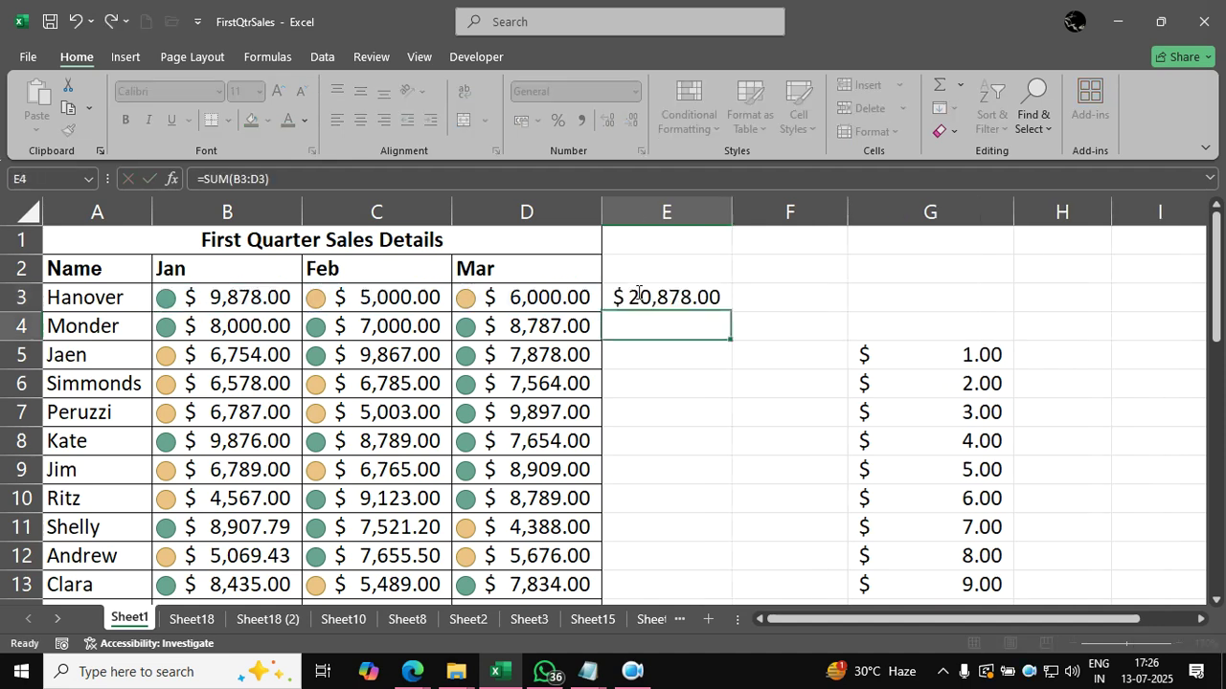
left_click(686, 292)
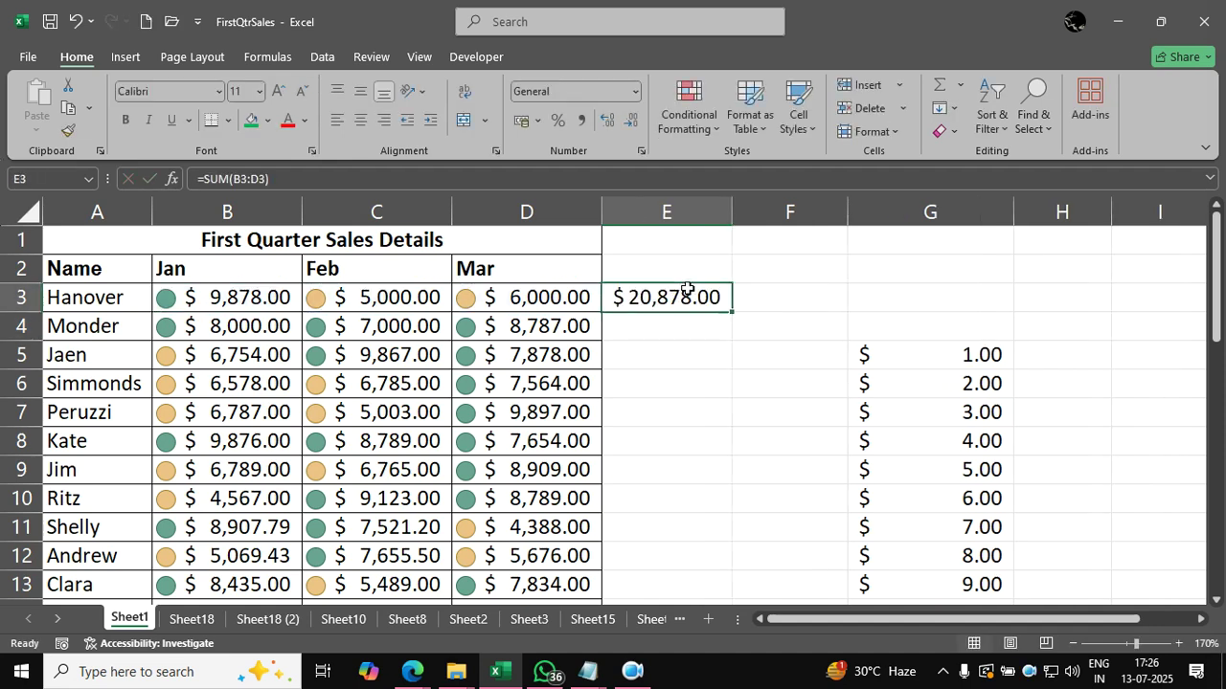
double_click(732, 312)
Select the sales values in B3:D35 and clear the icon set rules from the entire sheet.
left_click(247, 298)
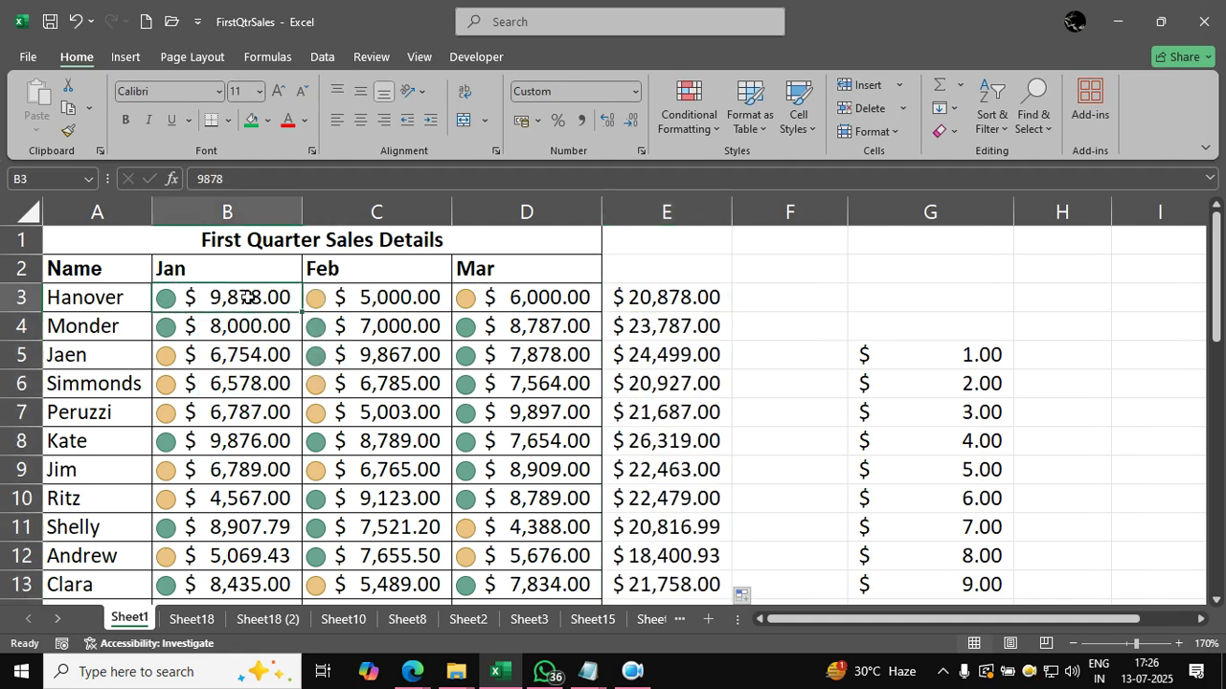
key("ctrl+shift+Right")
key("ctrl+shift+Down")
key("shift+Left")
key("shift+Left")
key("shift+Left")
key("shift+Left")
key("shift+Right")
key("shift+Right")
key("shift+Right")
key("shift+Right")
key("shift+Left")
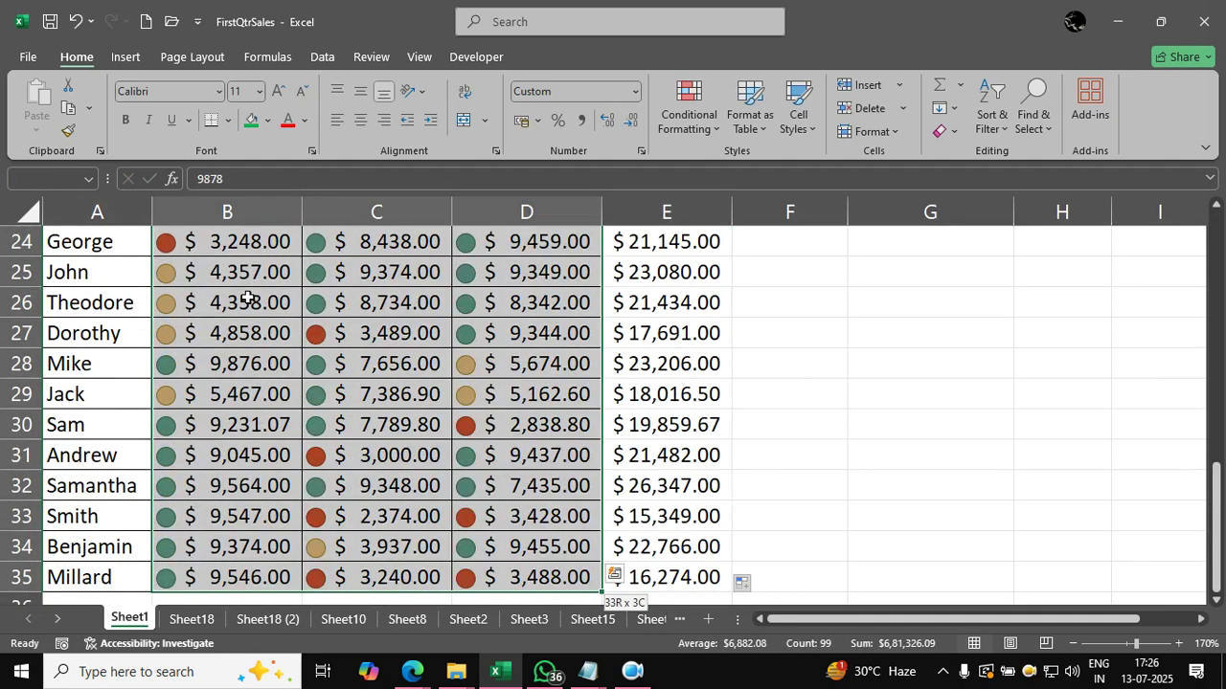
left_click(677, 122)
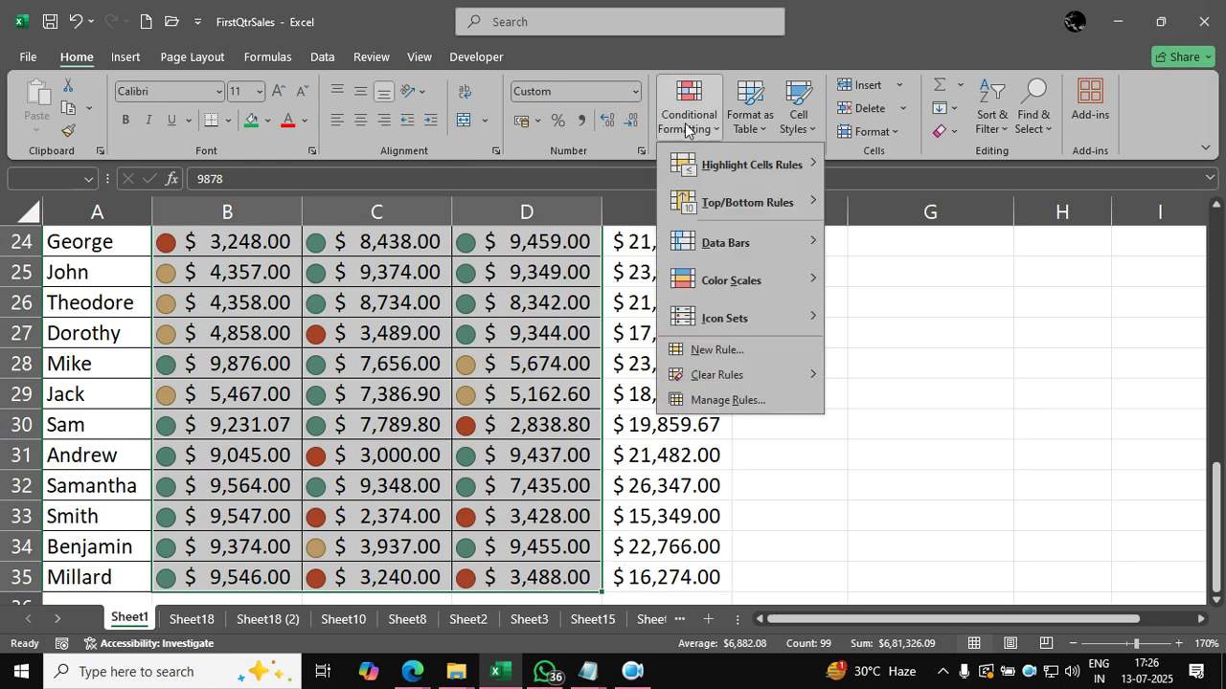
mouse_move(727, 323)
mouse_move(762, 380)
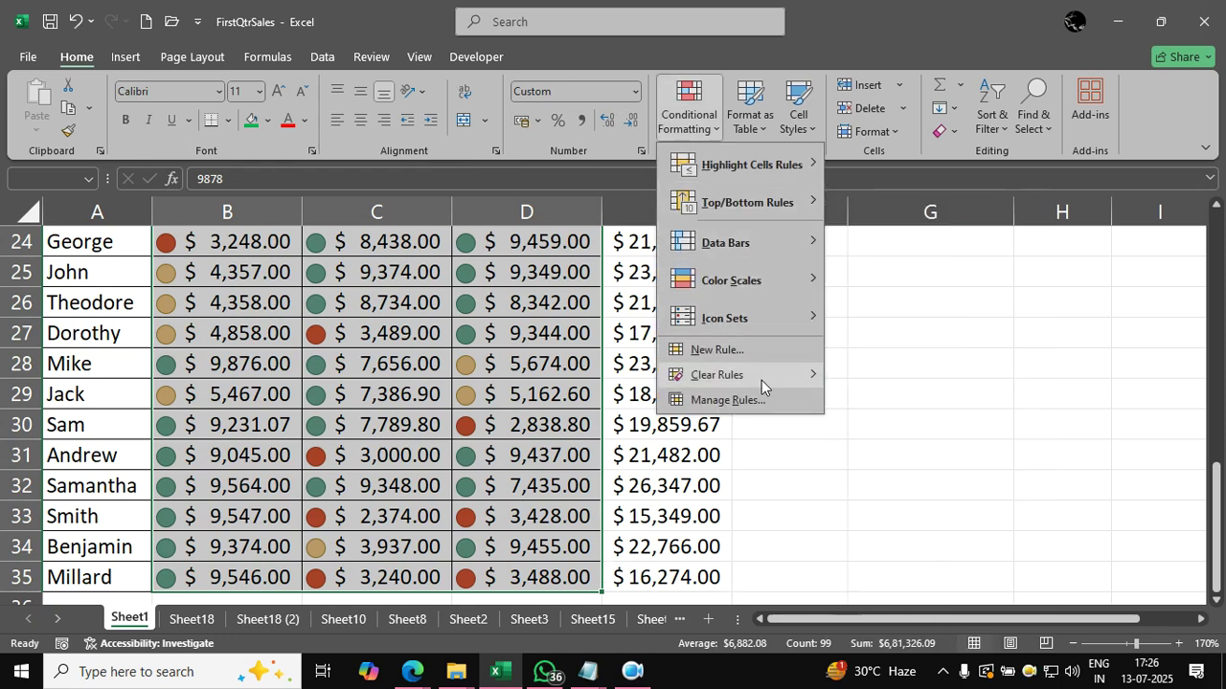
left_click(881, 397)
left_click(843, 337)
scroll(843, 339, "up", 4)
scroll(842, 339, "up", 4)
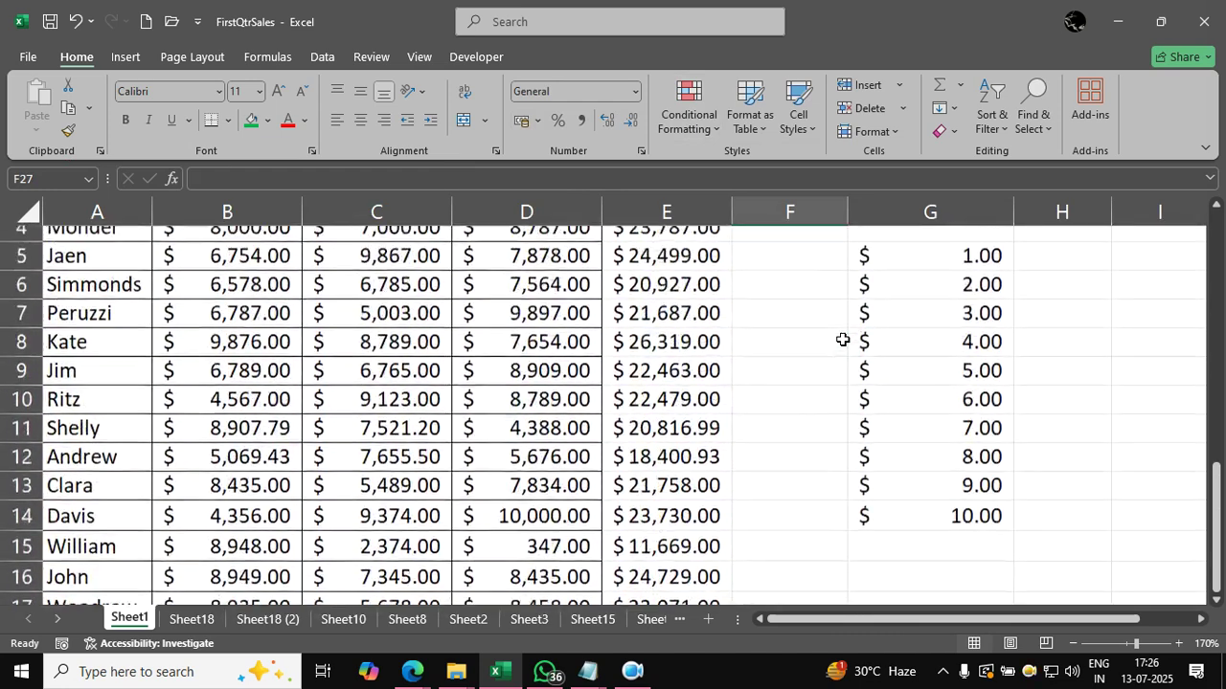
left_click(770, 327)
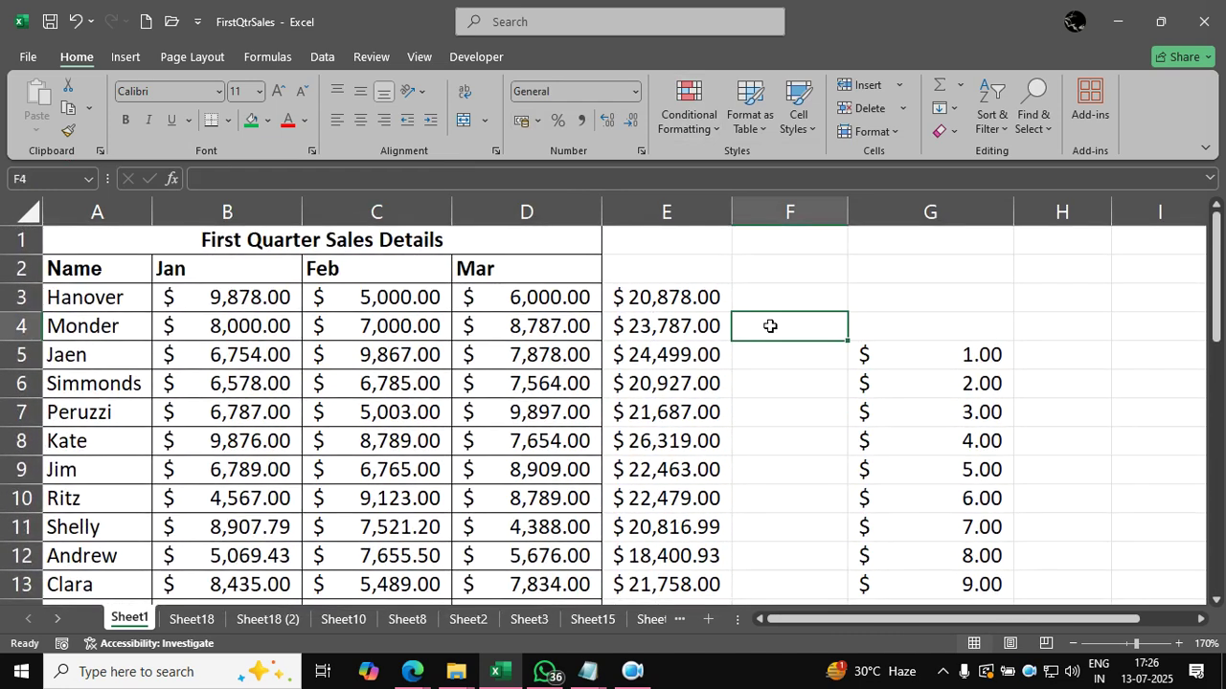
Examine the row totals in column E and the name and sales data in A3:D35.
left_click(644, 298)
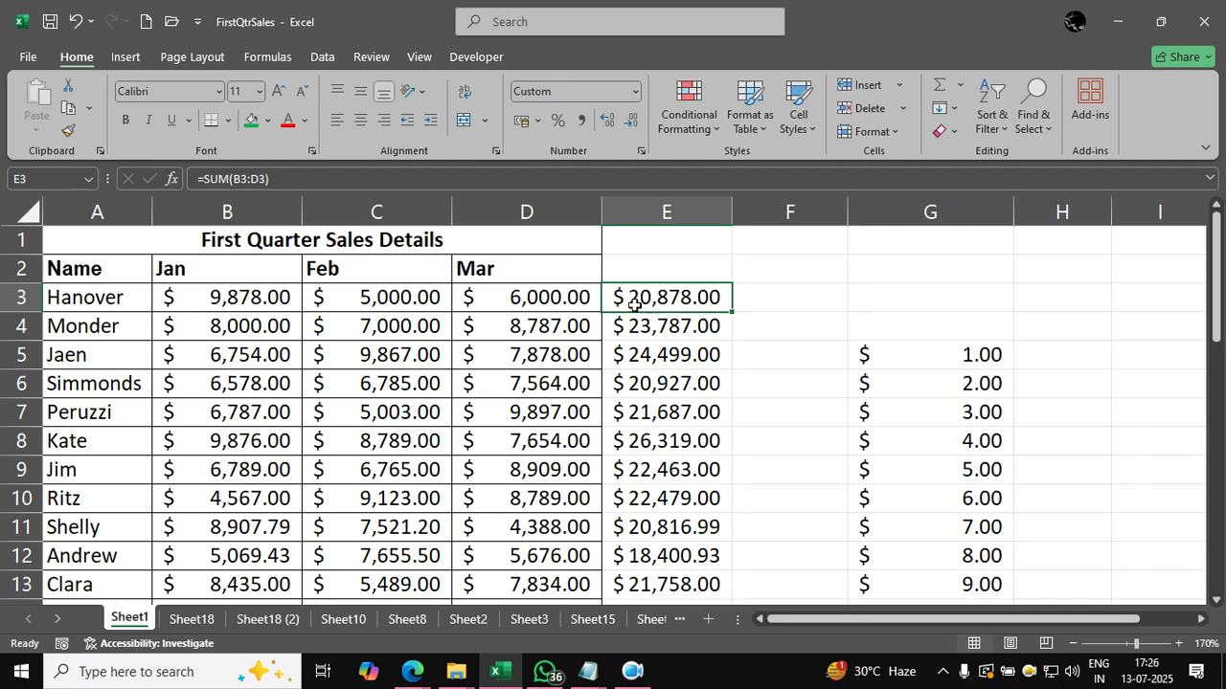
left_click_drag(651, 300, 648, 466)
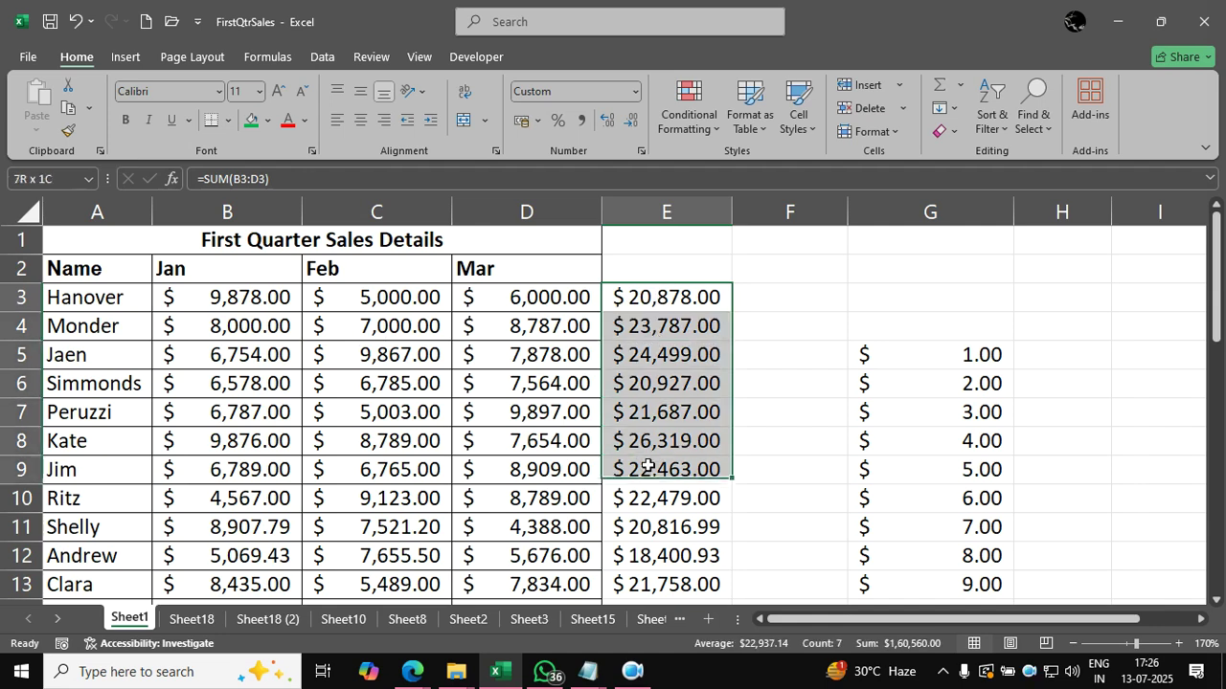
left_click(648, 466)
left_click(643, 306)
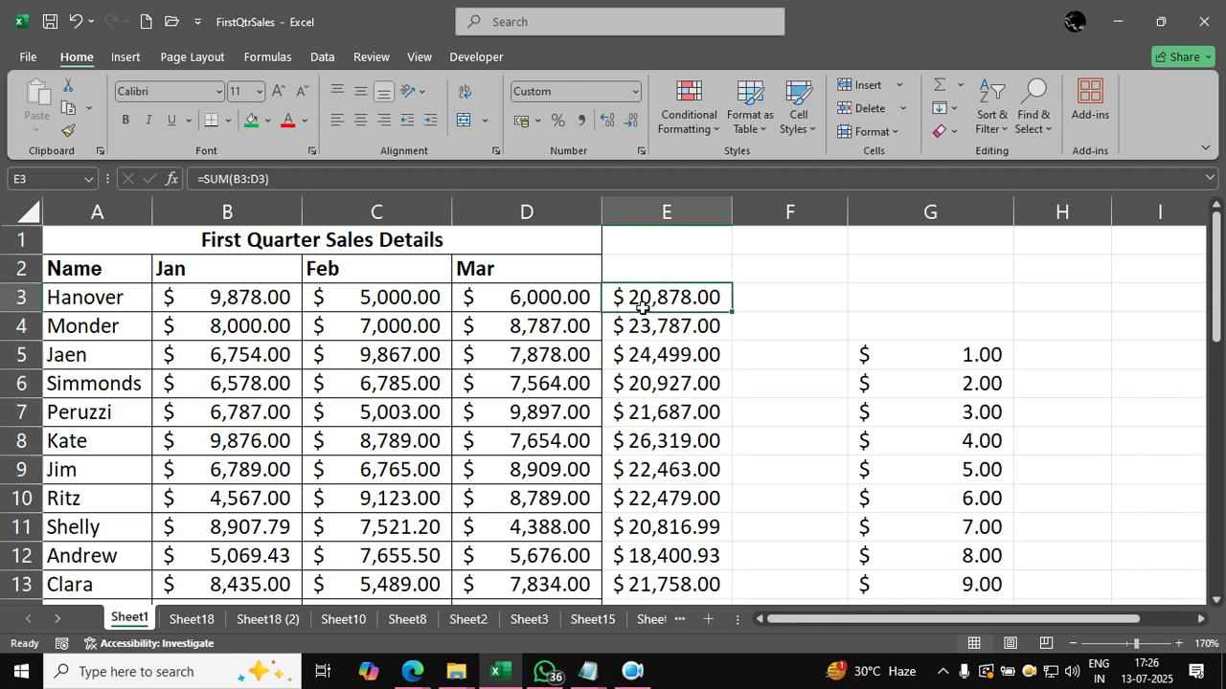
left_click(660, 379)
left_click(115, 301)
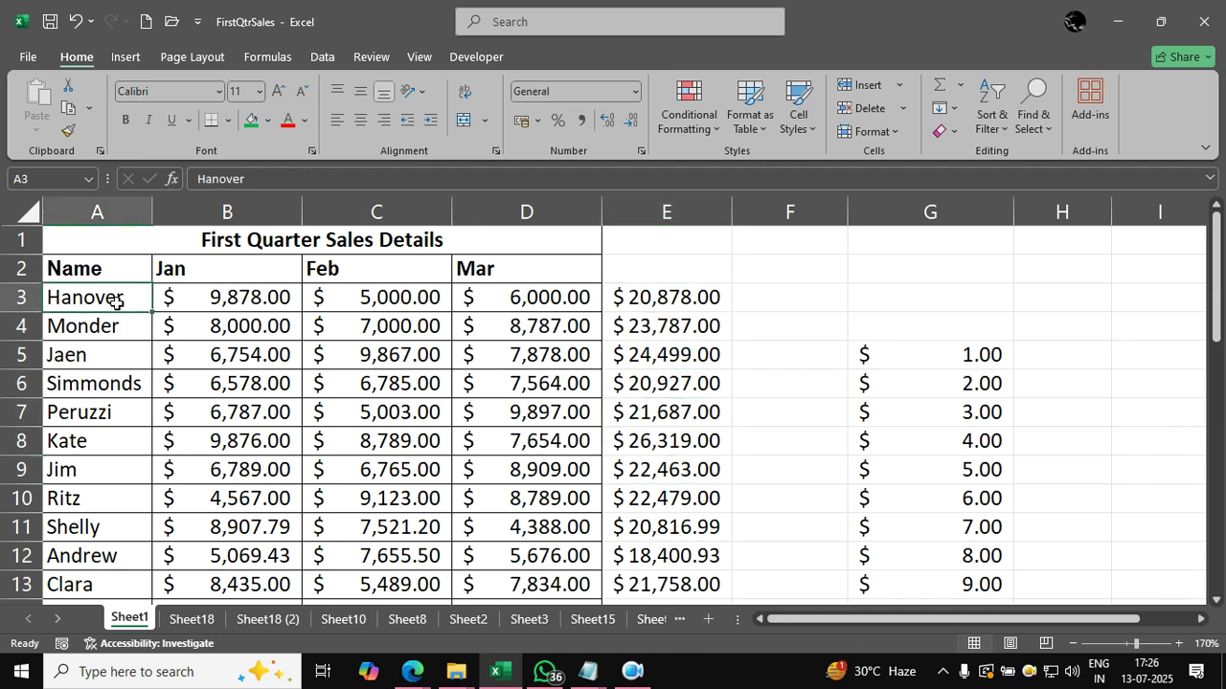
key("ctrl+shift+Right")
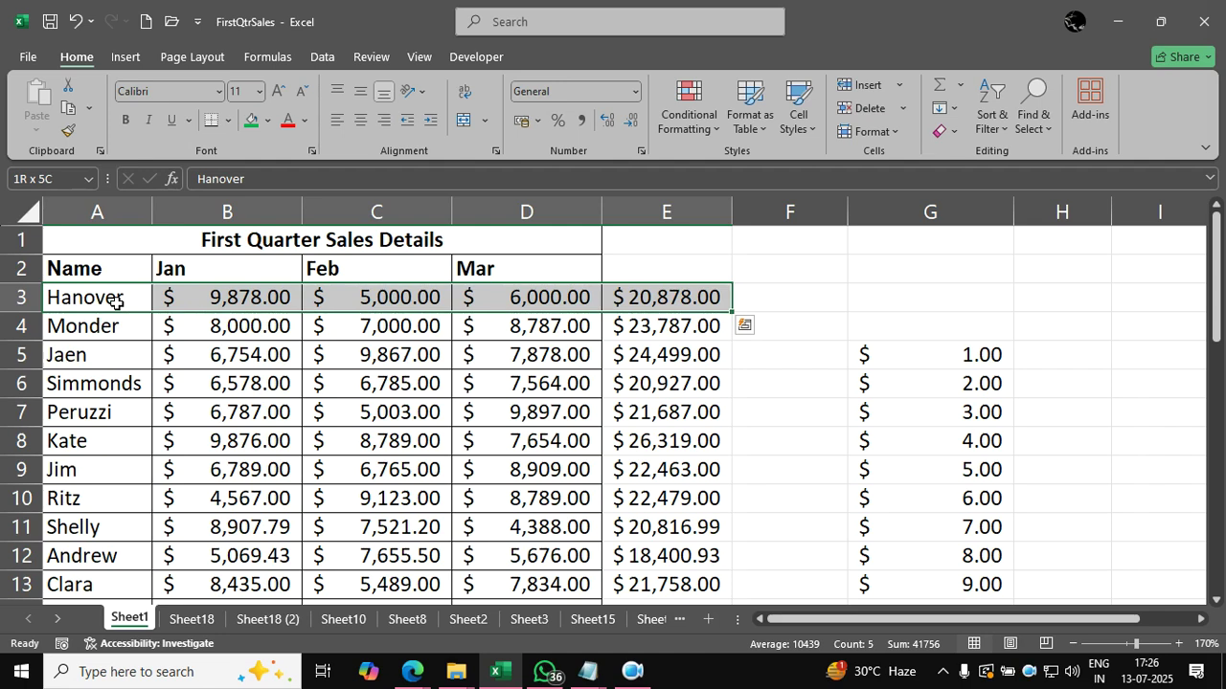
key("shift+Left")
key("shift+Down")
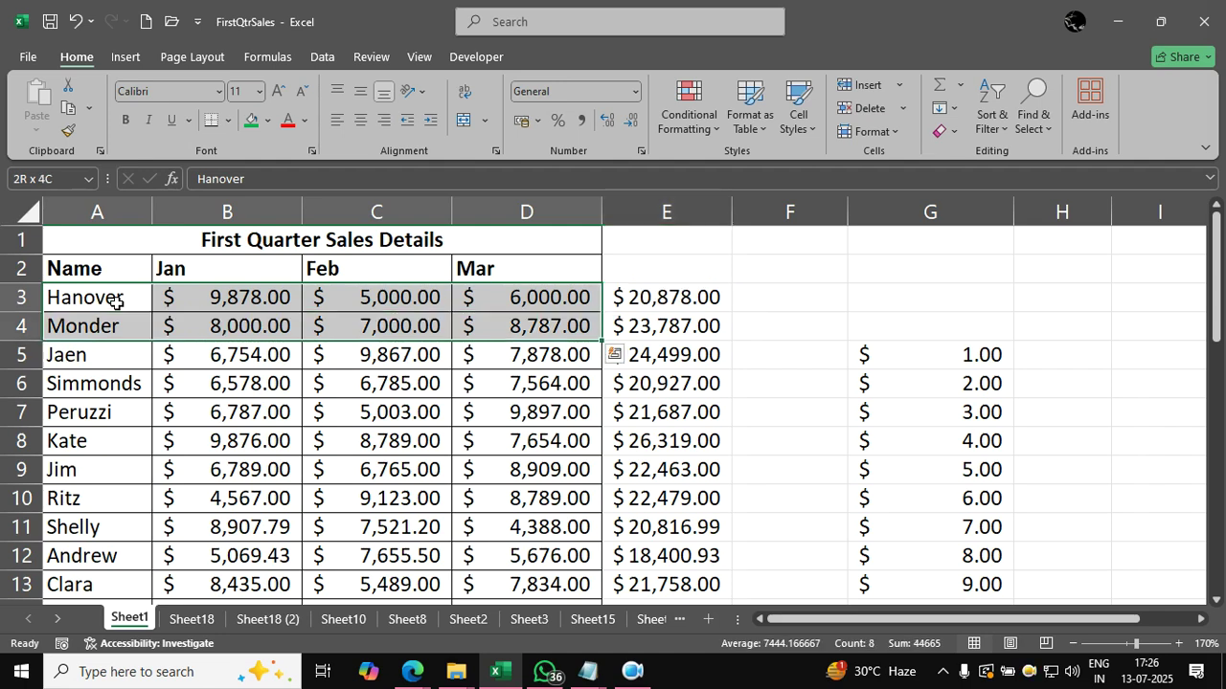
key("ctrl+shift+Down")
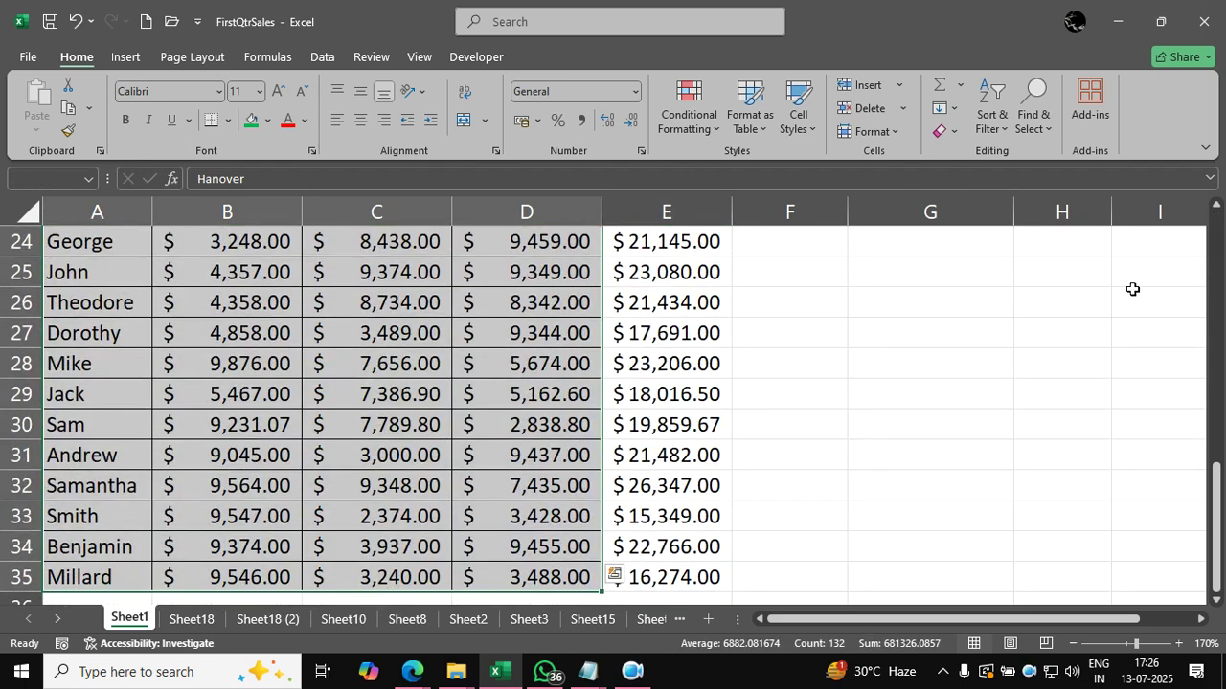
left_click_drag(1214, 479, 1214, 225)
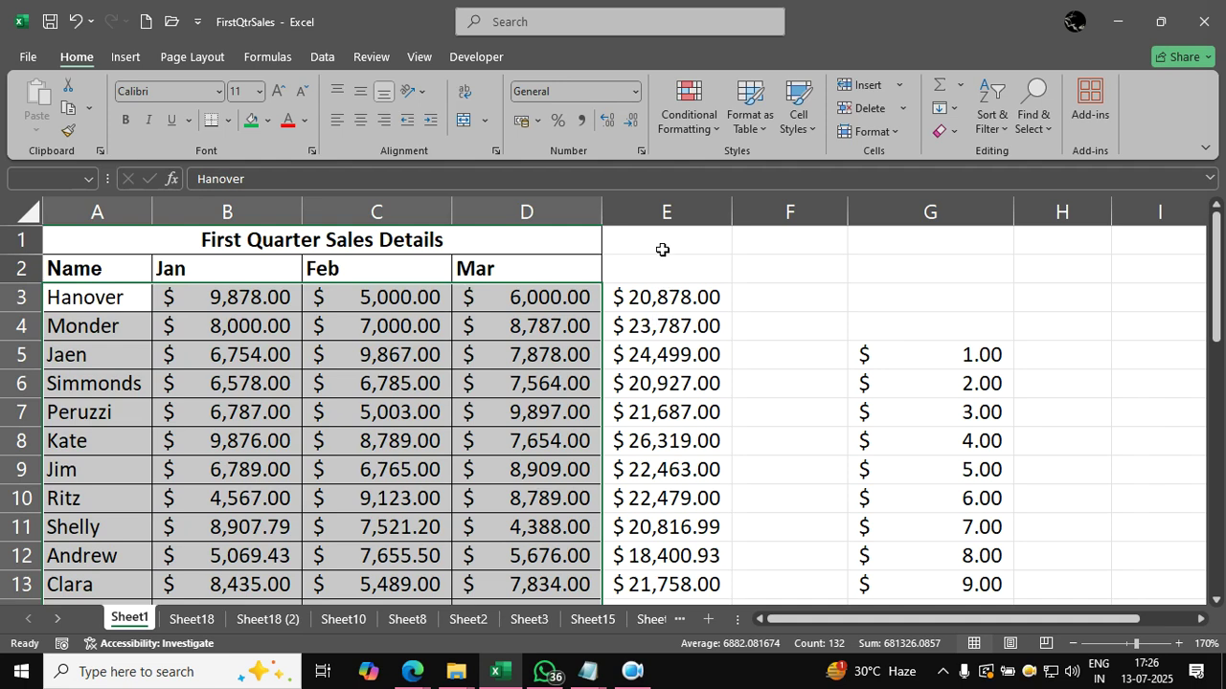
left_click(662, 249)
Delete the row totals in E3:E35.
left_click(689, 295)
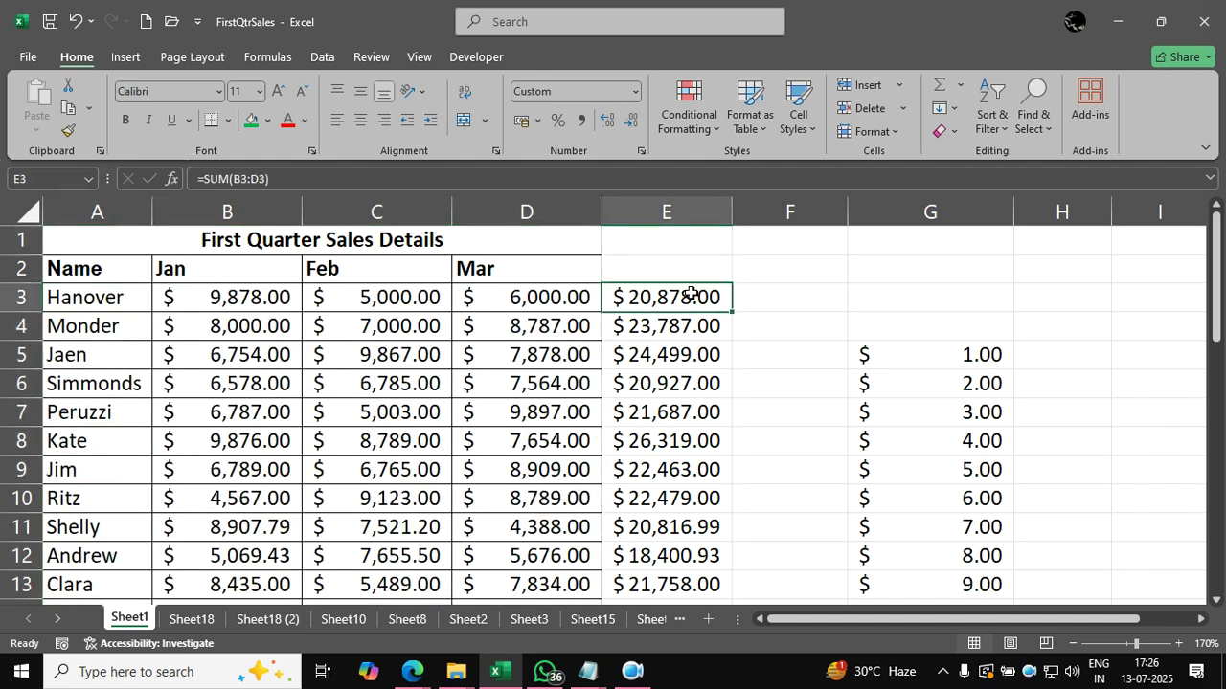
key("ctrl+shift+Down")
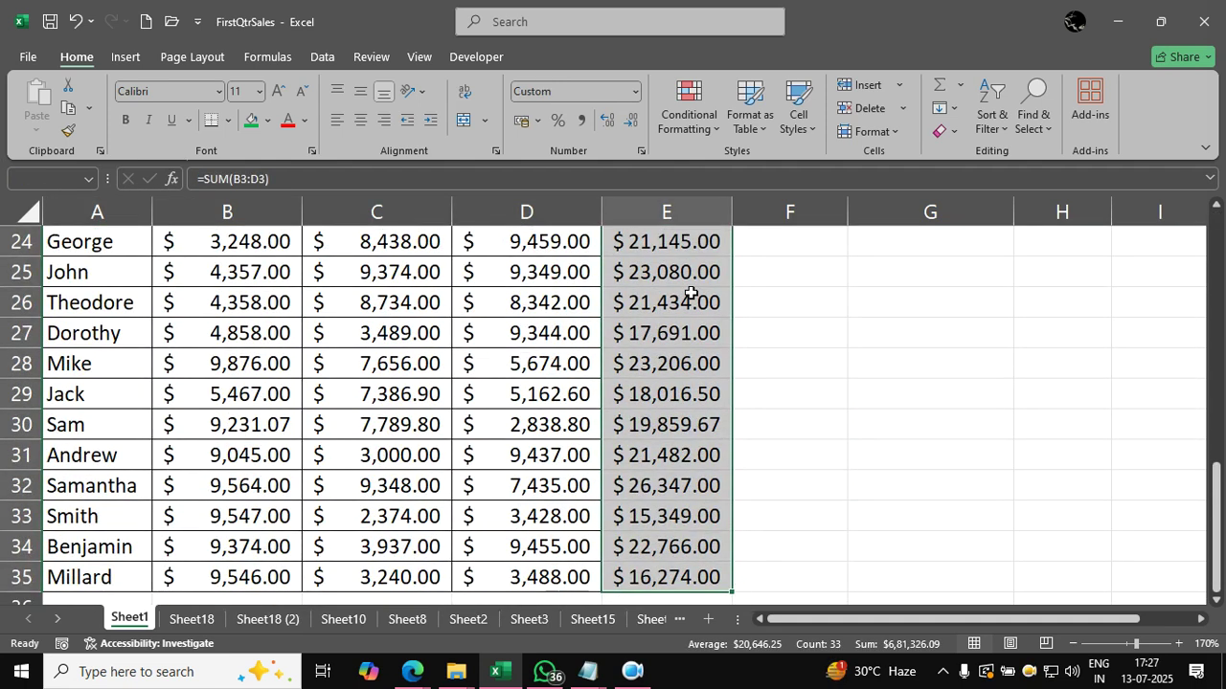
key("Delete")
scroll(694, 283, "up", 8)
Enter the threshold value 20000 in cell E2.
left_click(695, 274)
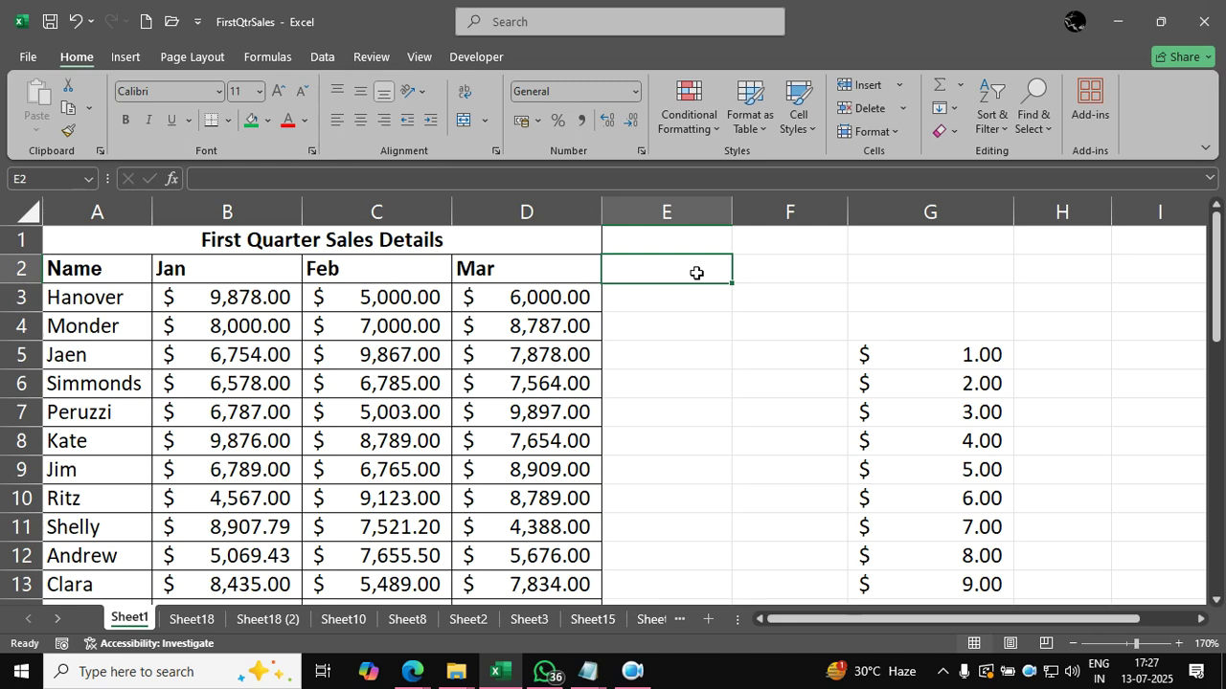
type("200")
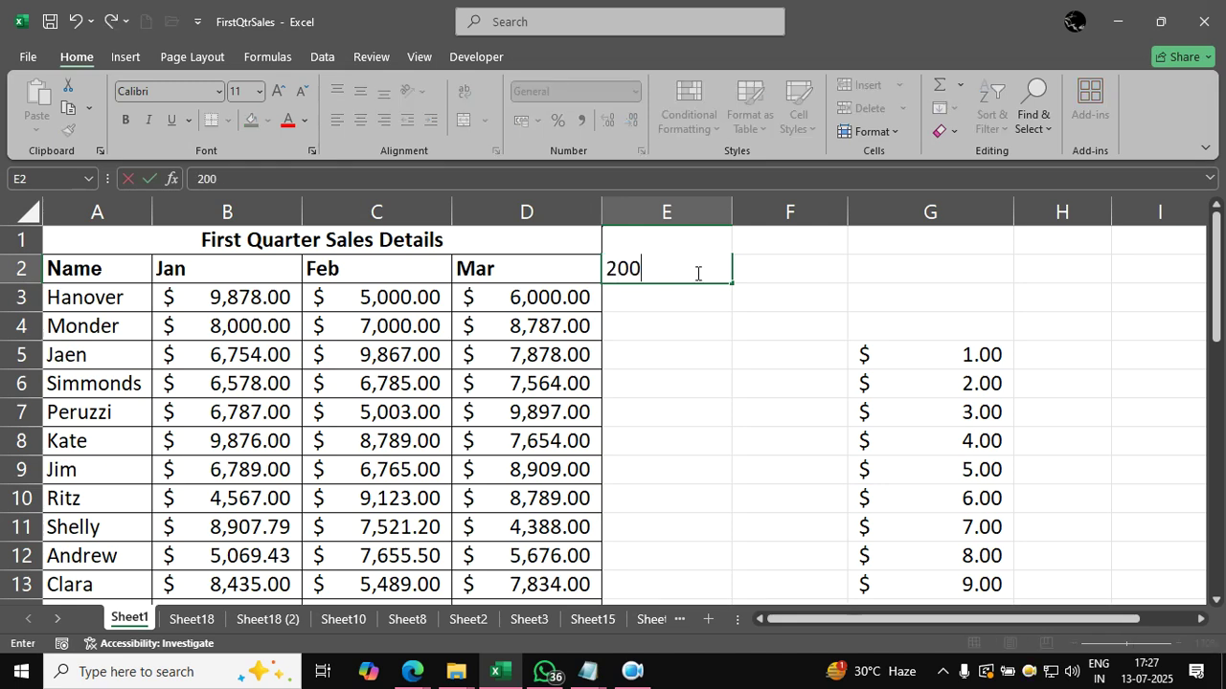
type("00")
key("Return")
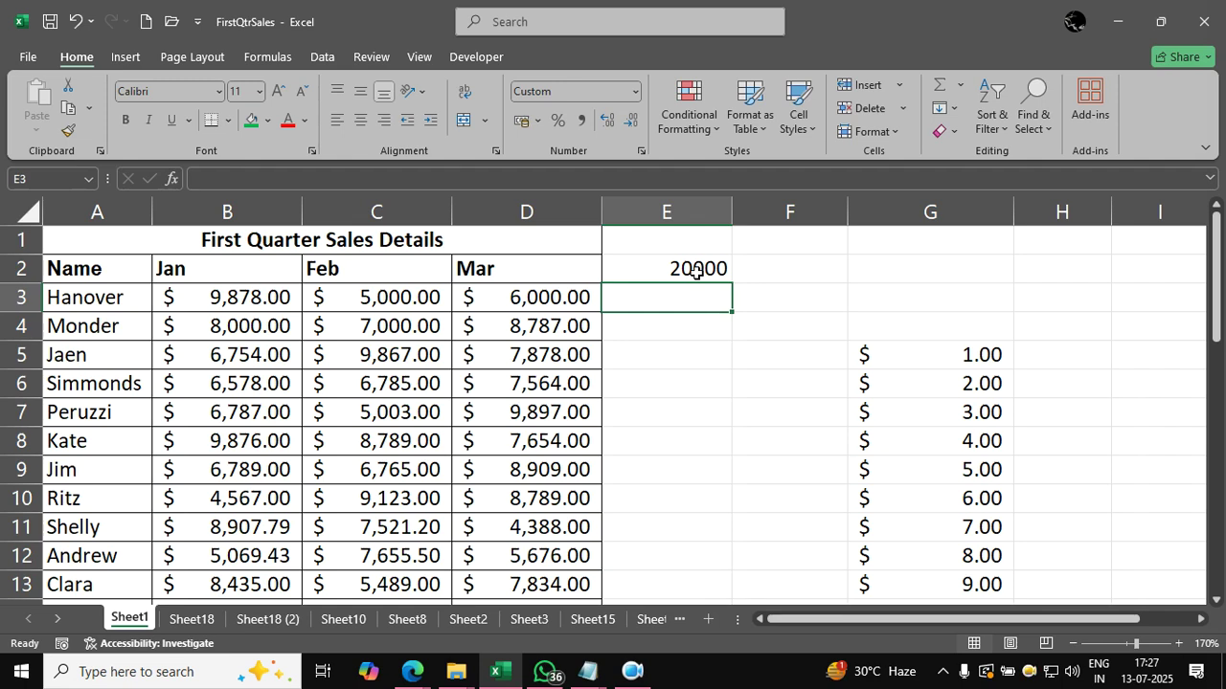
left_click(705, 274)
left_click(701, 367)
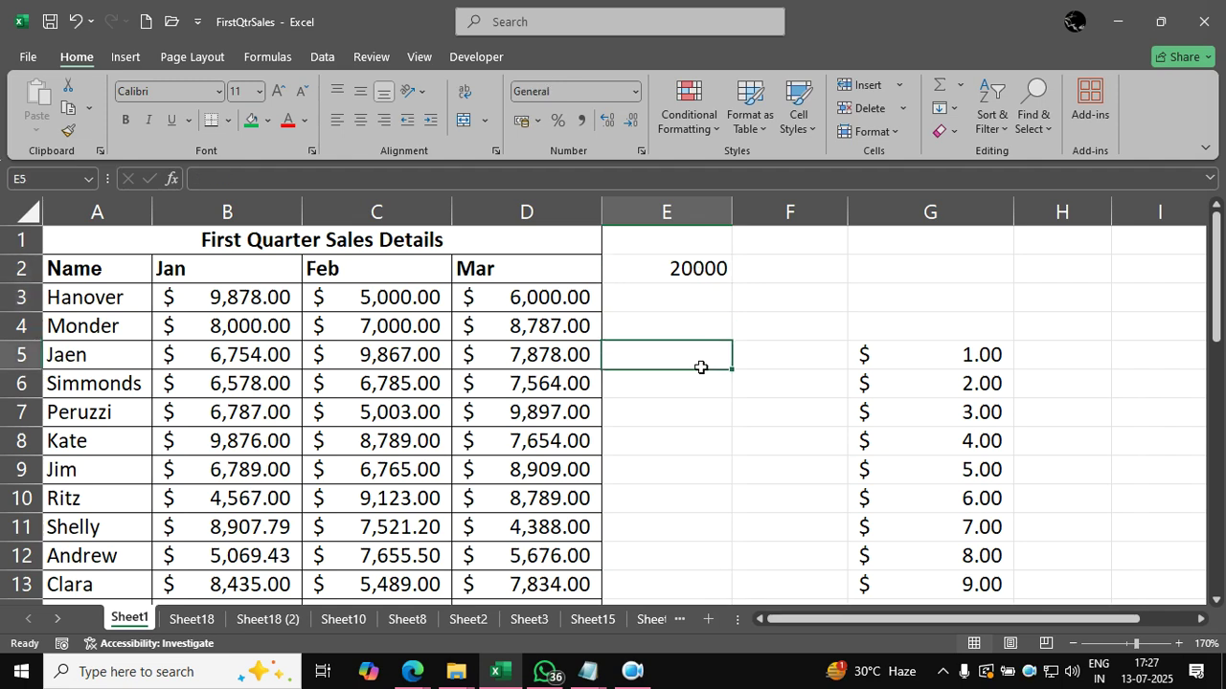
Move the value 20000 from E2 to cell G1.
left_click(645, 296)
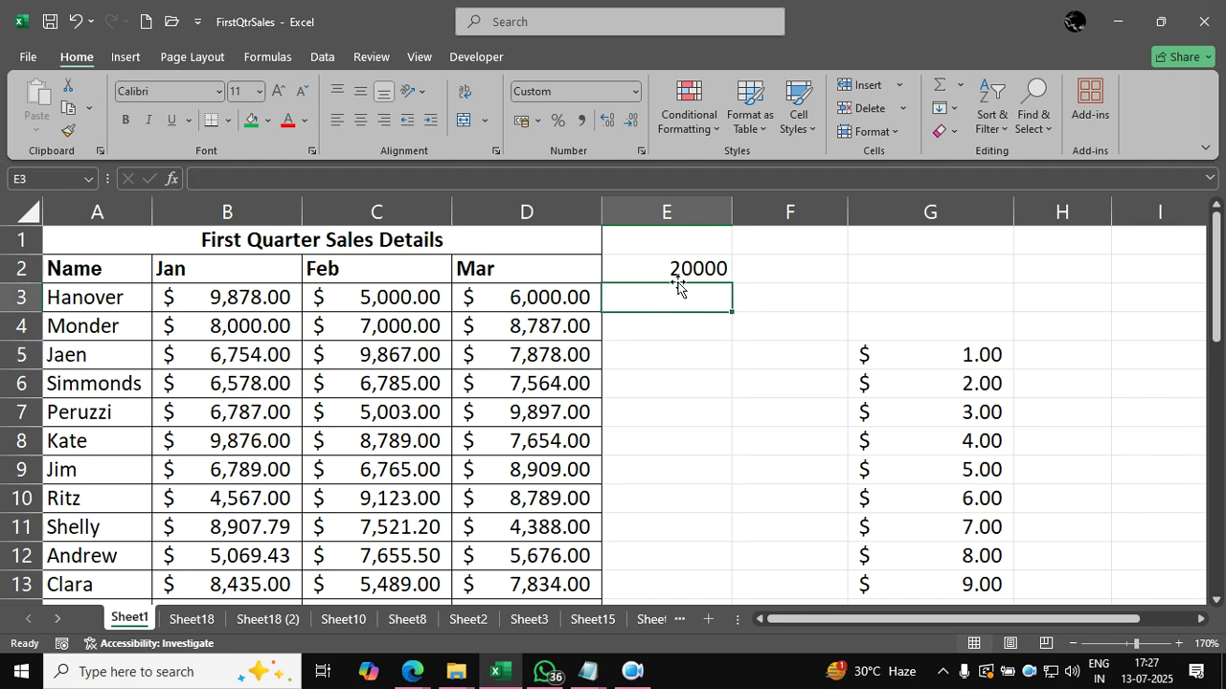
left_click(723, 267)
left_click_drag(723, 266, 735, 266)
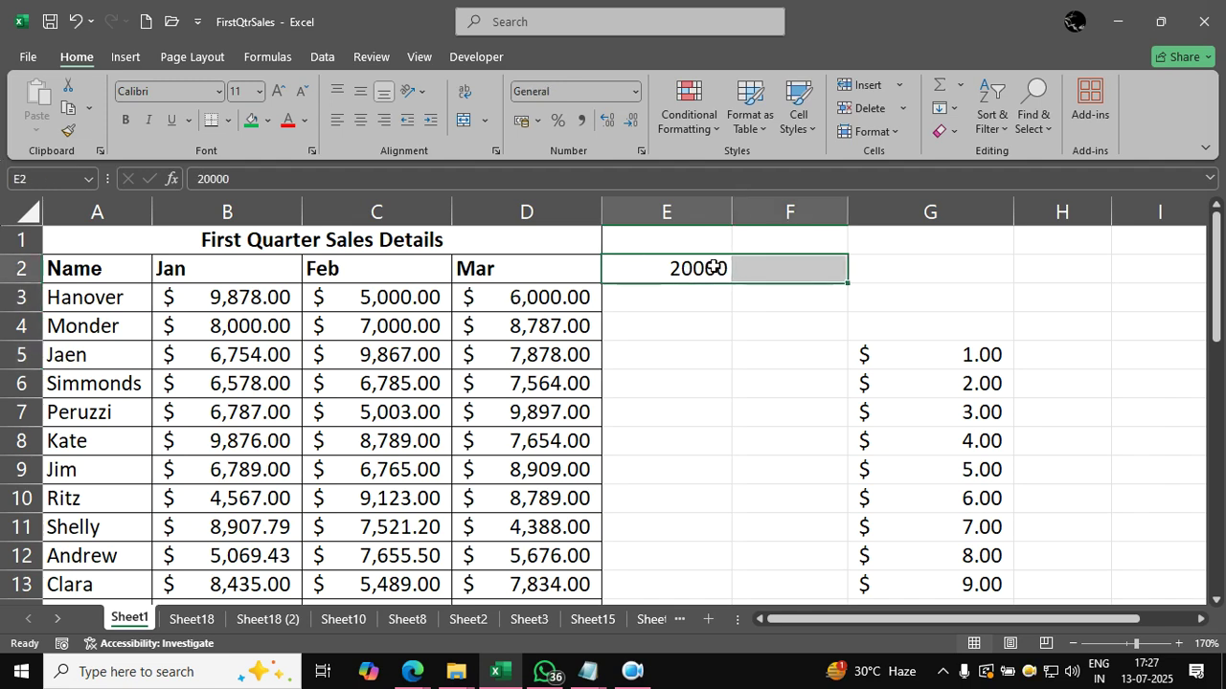
left_click(716, 267)
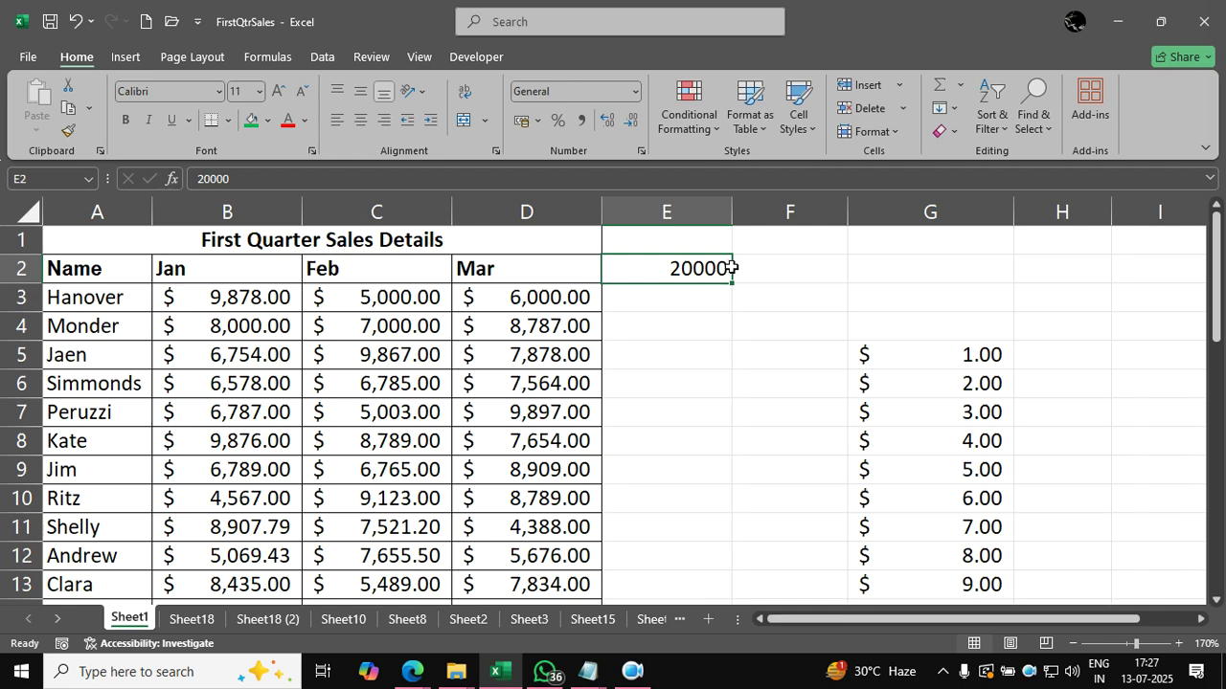
left_click_drag(723, 266, 734, 265)
left_click(718, 267)
left_click(741, 361)
left_click(705, 269)
left_click_drag(729, 273, 915, 252)
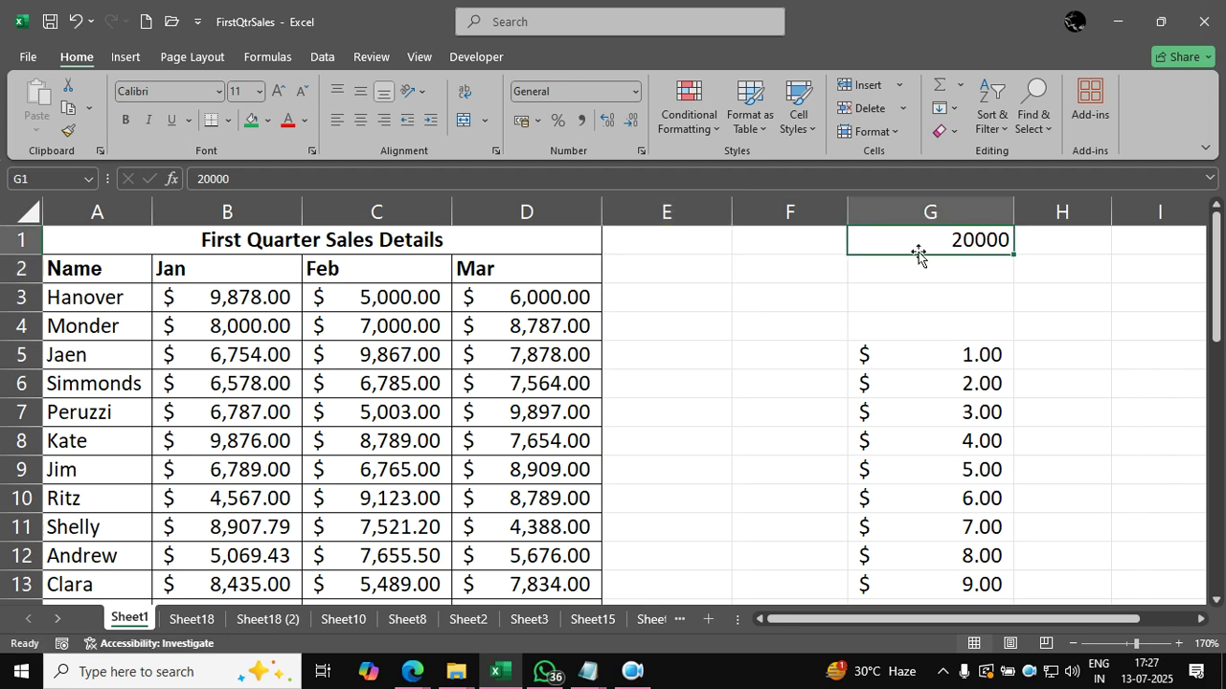
Sum the Jan to Mar sales with =SUM(B3:D3) in E3 and fill the formula down to row 35.
left_click(629, 298)
type("=s")
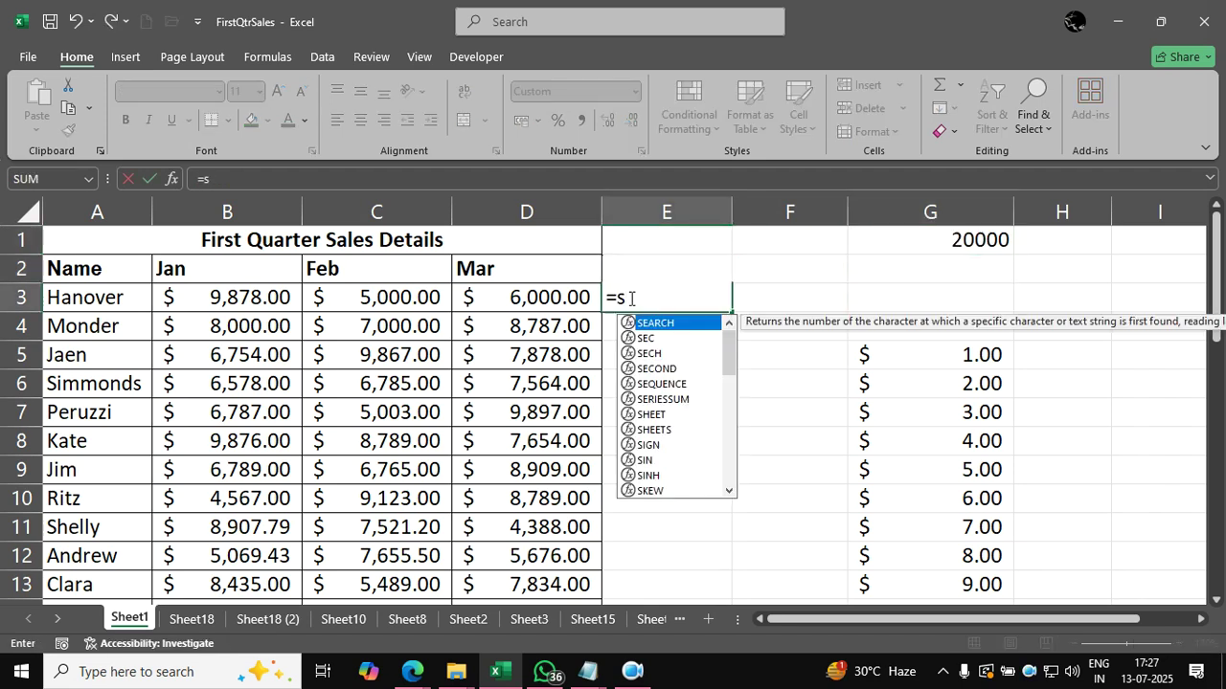
type("um(")
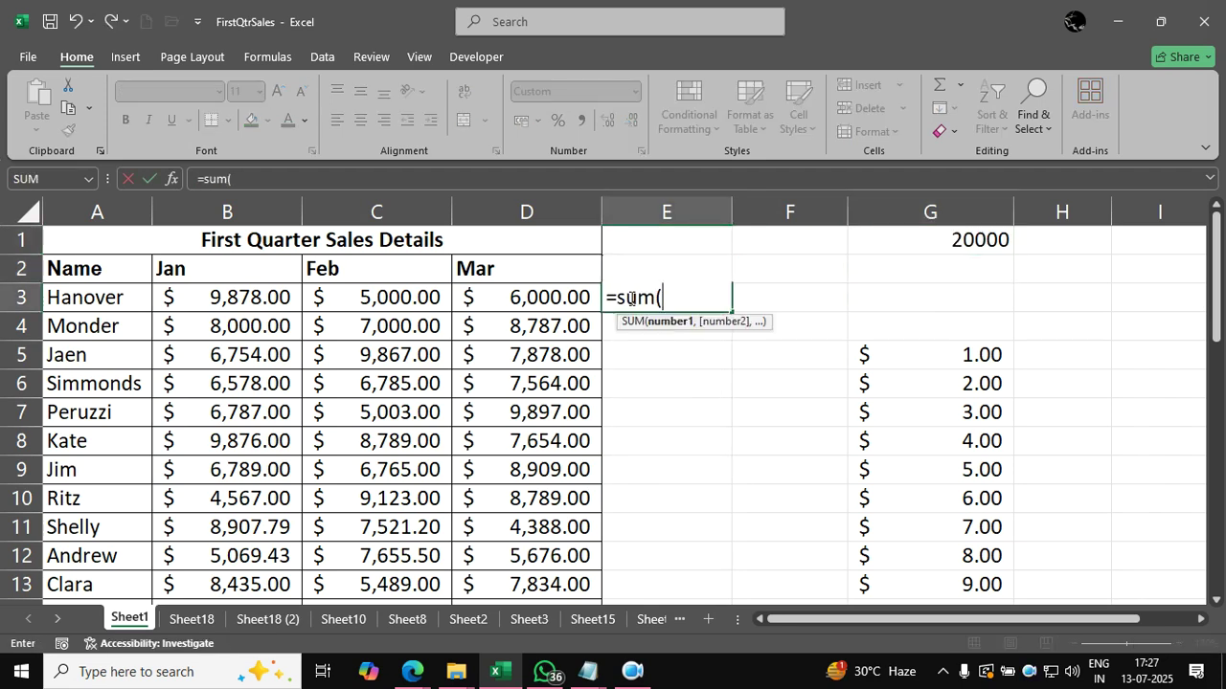
left_click_drag(275, 307, 486, 299)
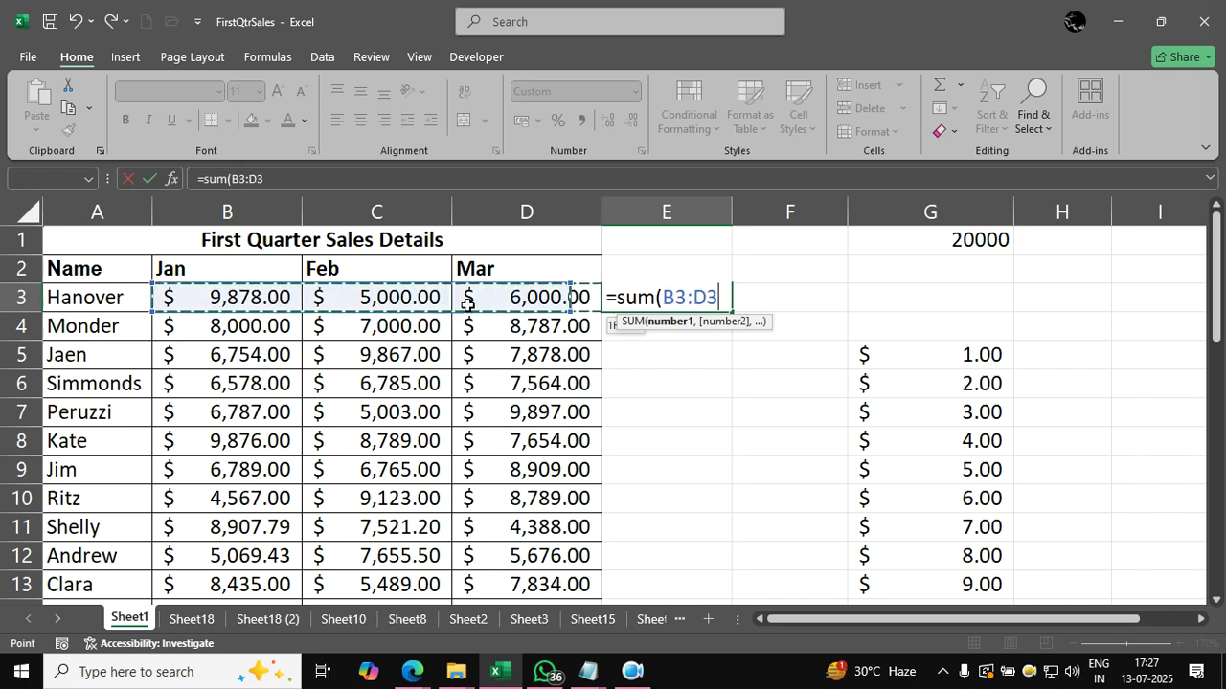
key("Return")
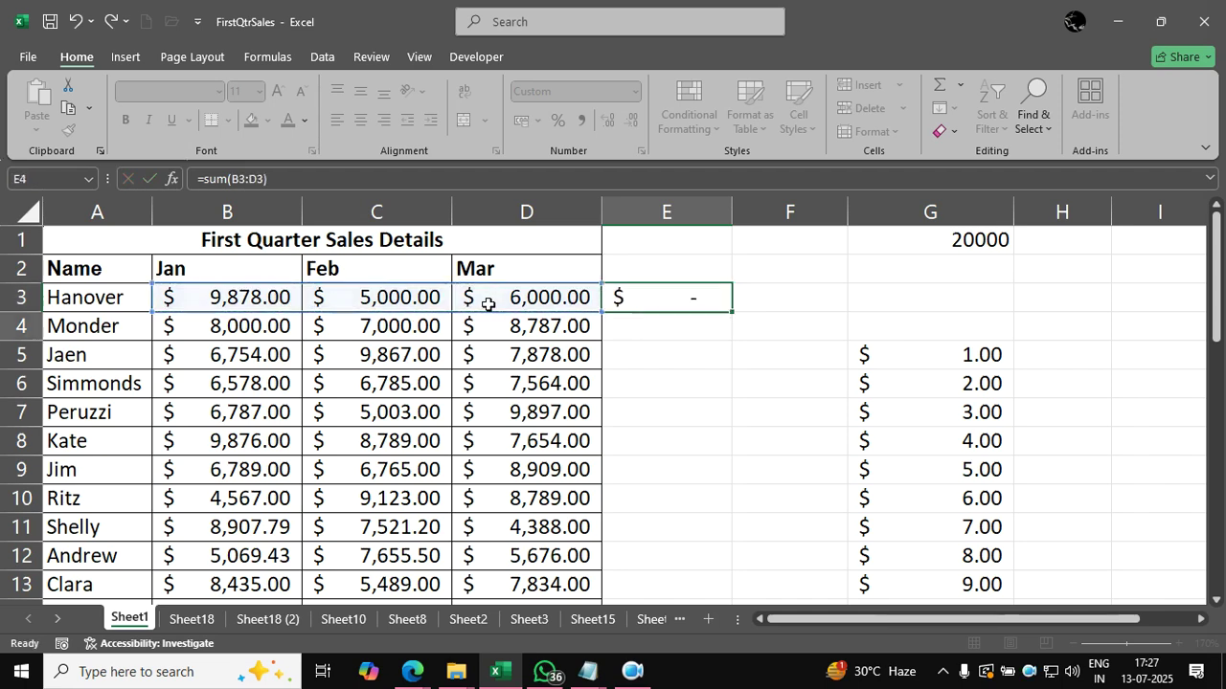
left_click(706, 298)
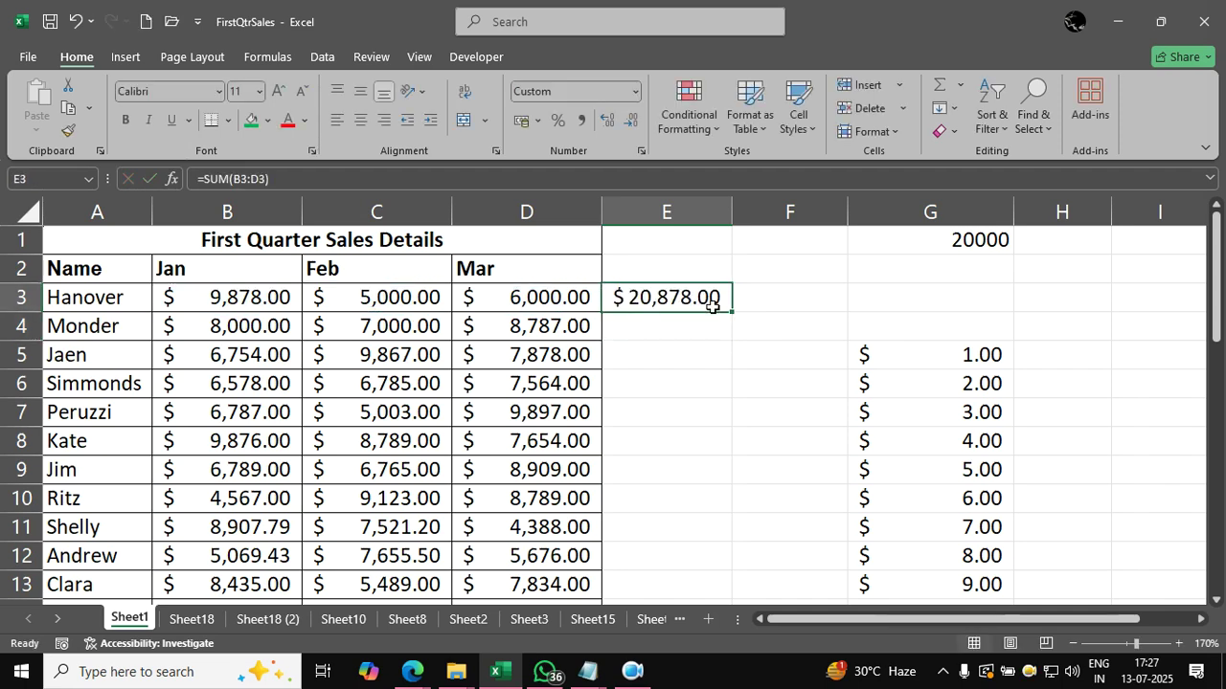
double_click(730, 313)
left_click(678, 385)
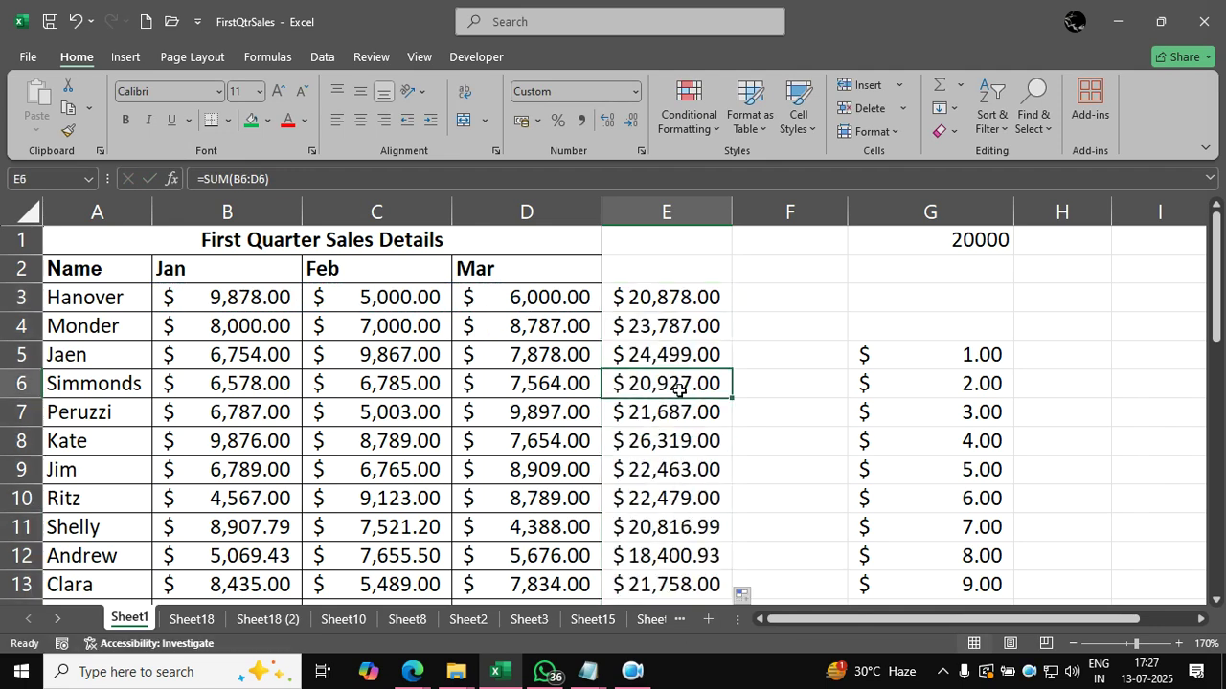
Add the header Total in E2 above the row totals.
left_click(650, 293)
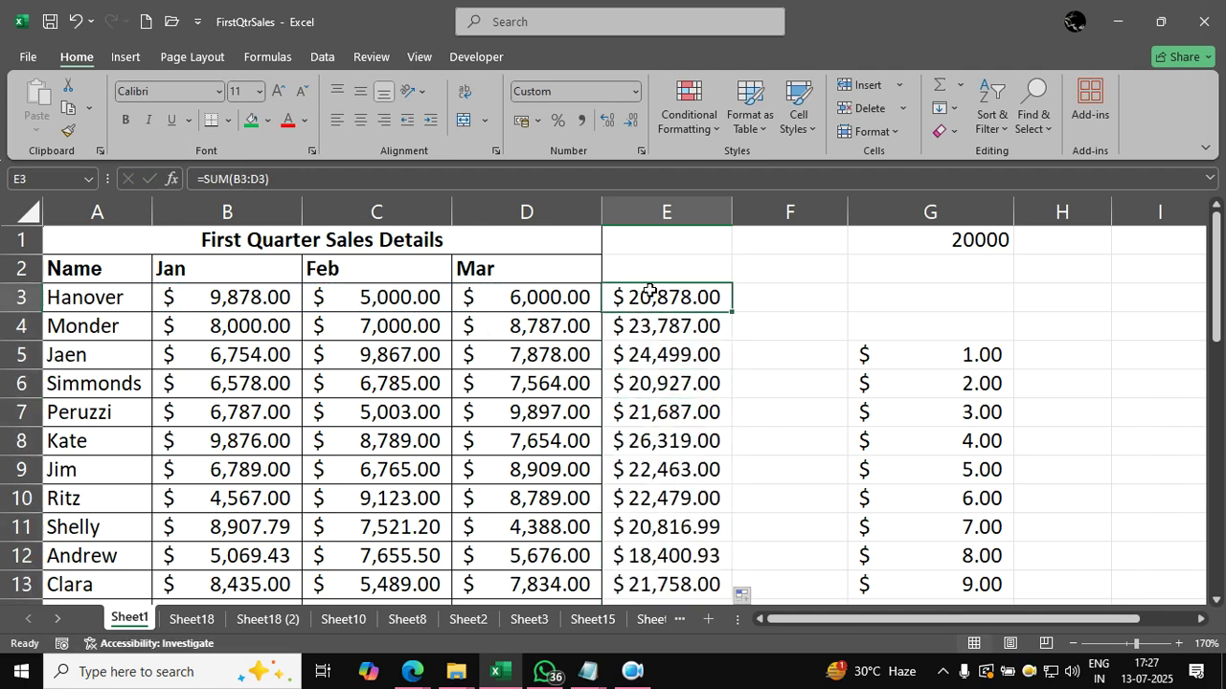
left_click(134, 298)
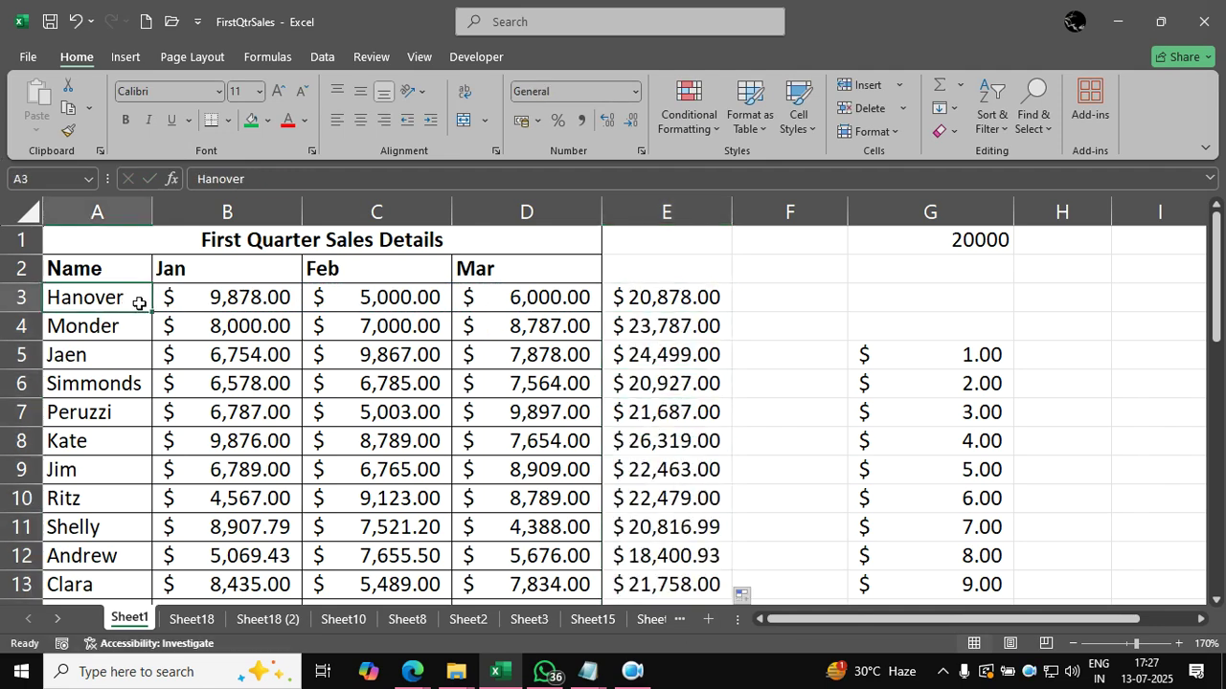
left_click(680, 304)
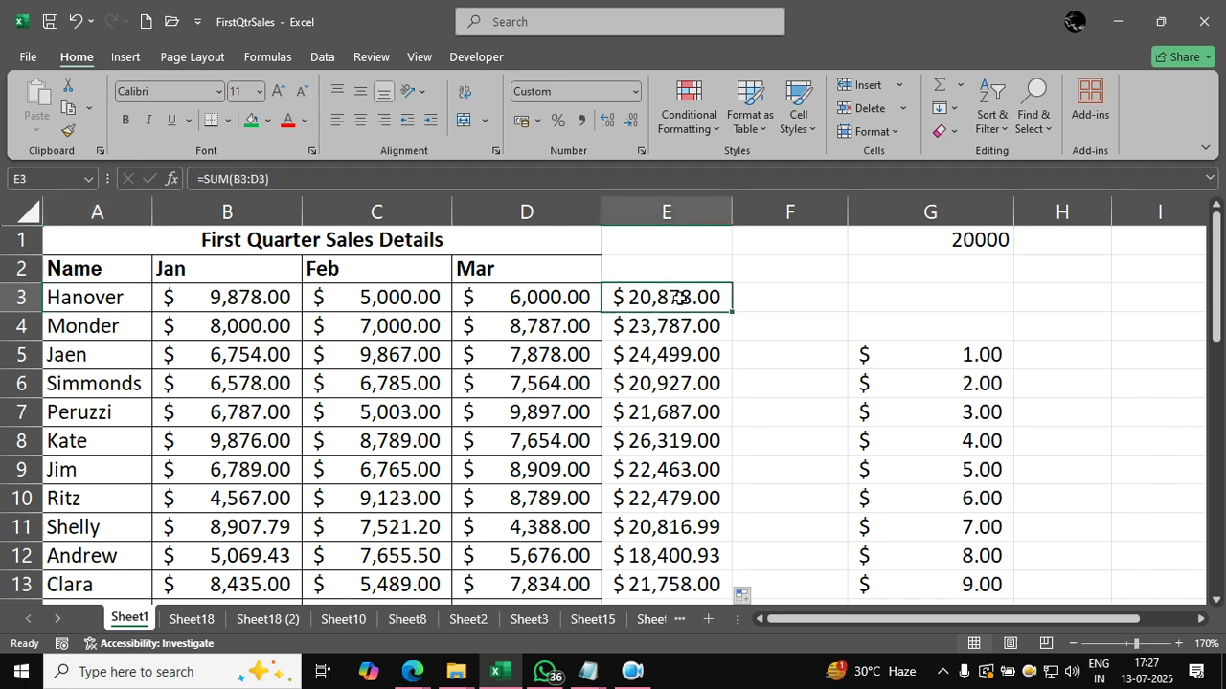
left_click(655, 347)
left_click(660, 304)
left_click(658, 271)
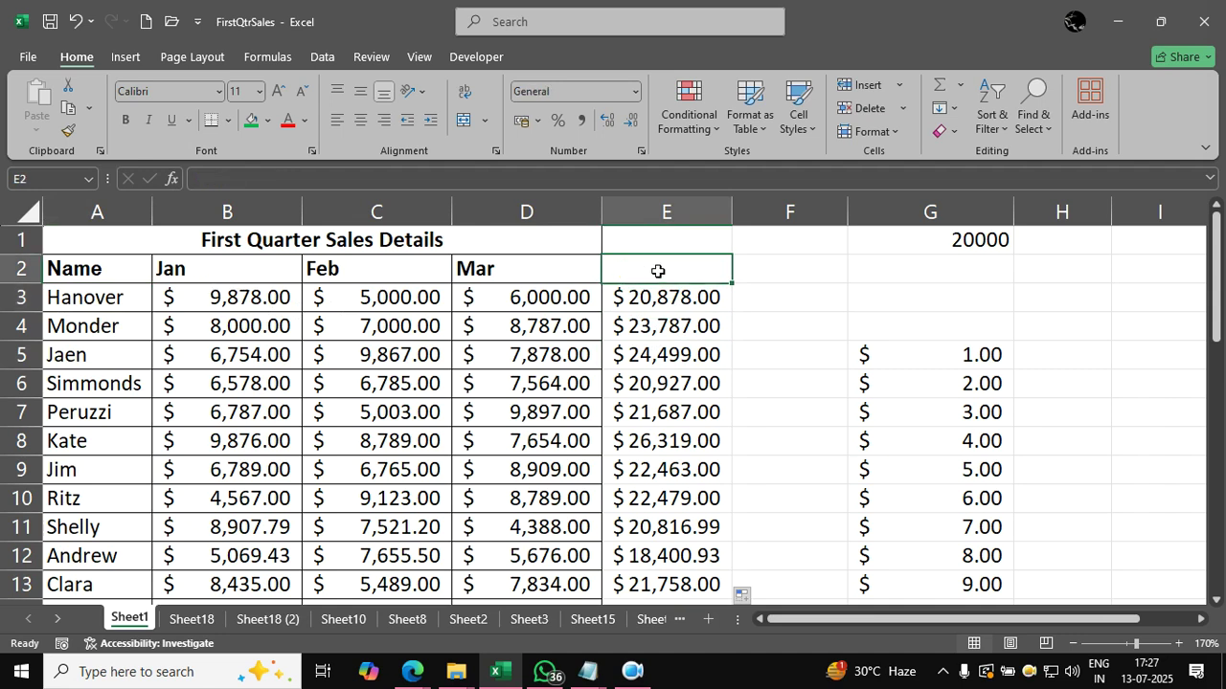
type("Total")
key("Return")
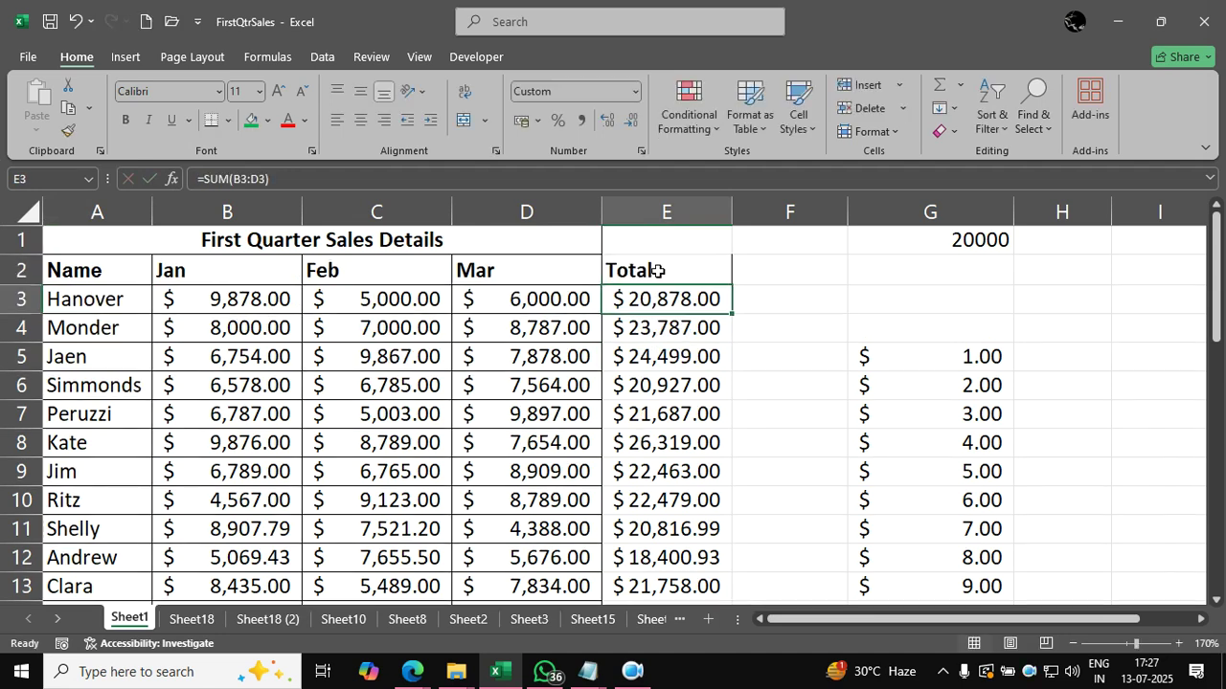
Start a new conditional formatting rule for the sales data and totals in A3:E35.
left_click(120, 299)
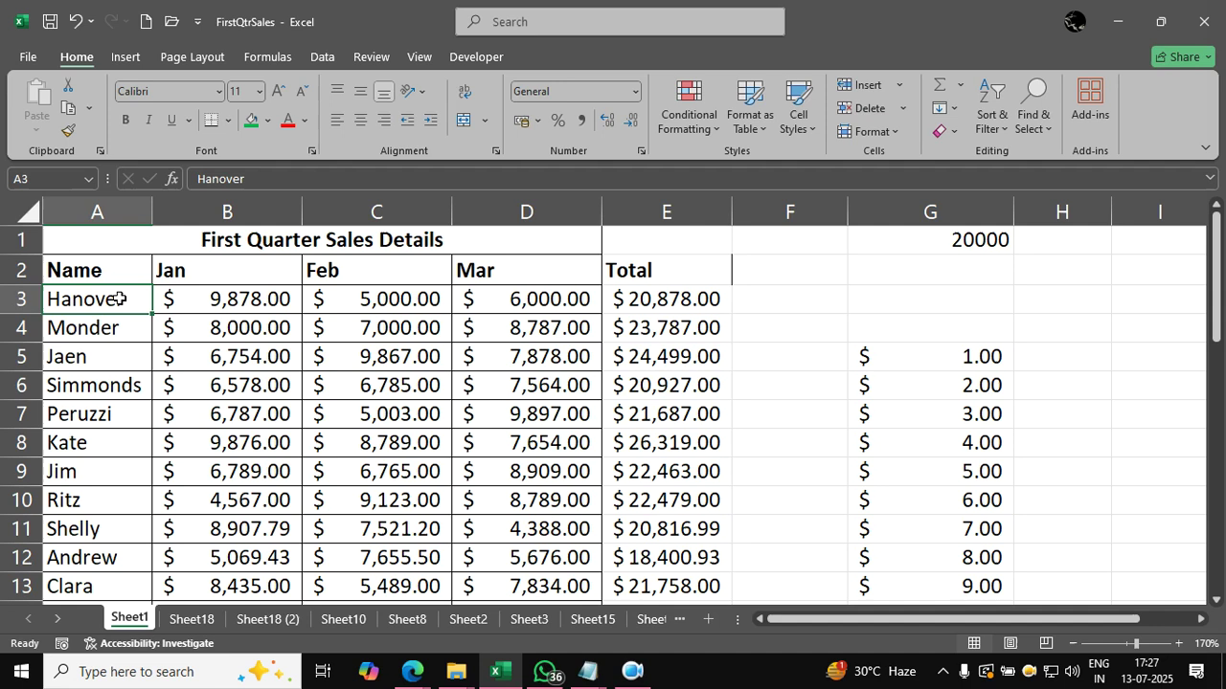
key("ctrl+shift+Right")
key("ctrl+shift+Down")
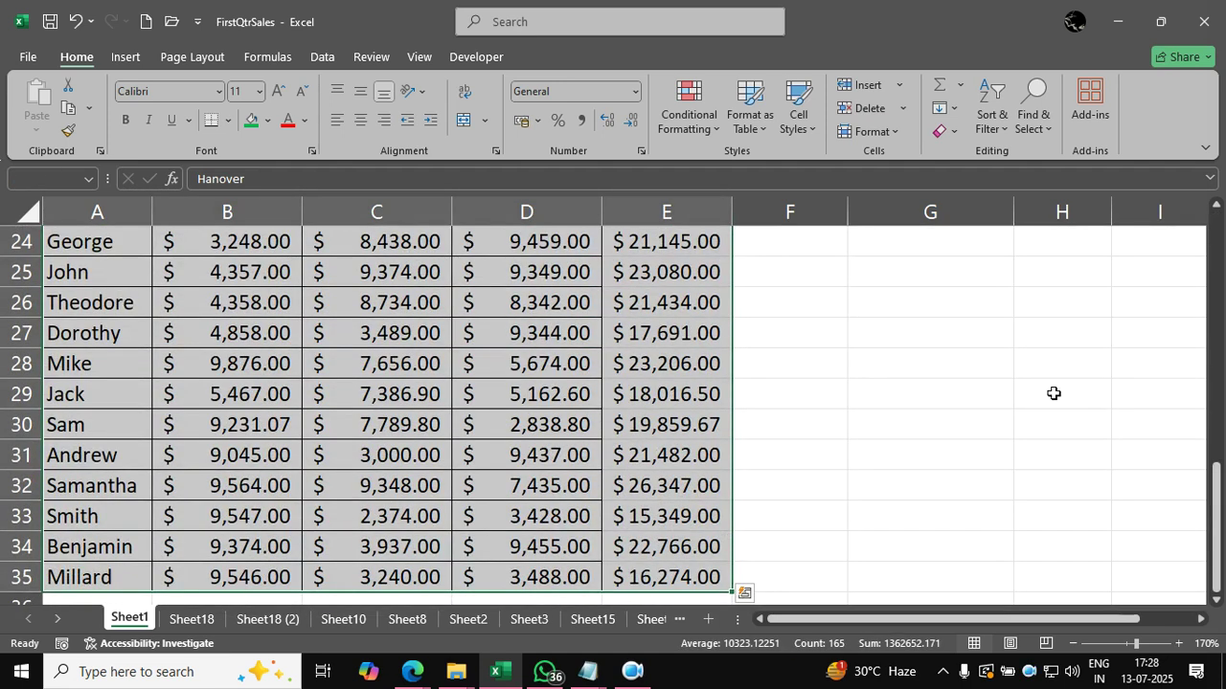
left_click_drag(1214, 517, 1214, 273)
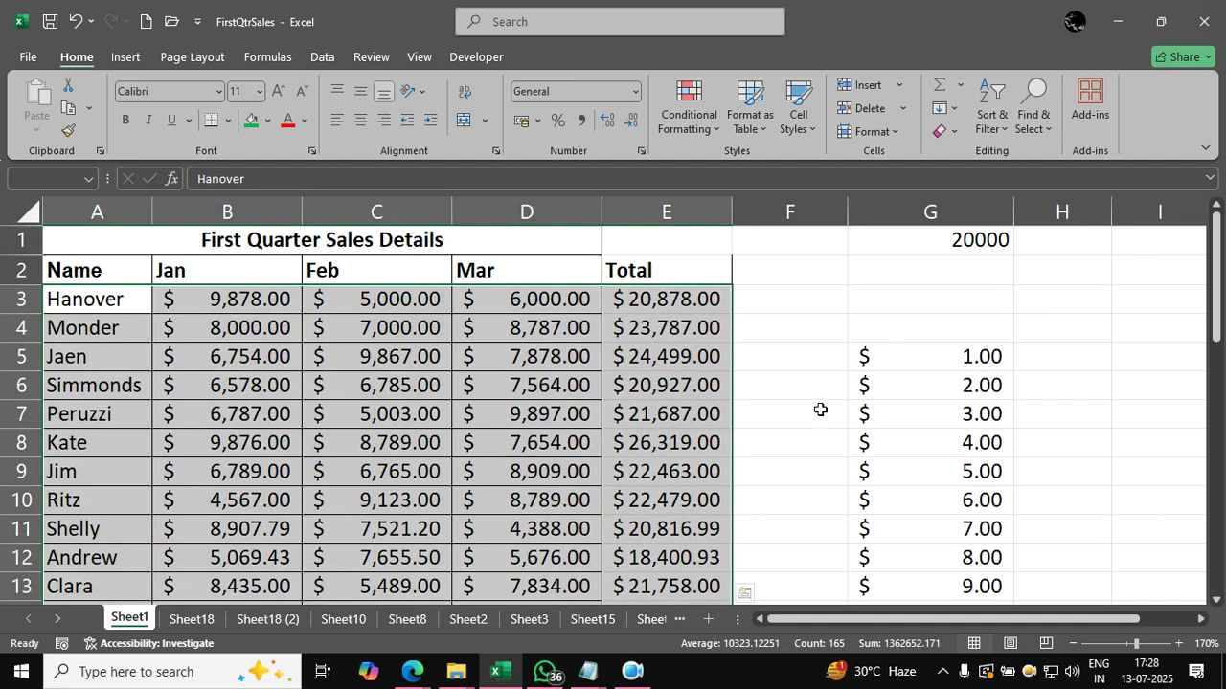
left_click(689, 105)
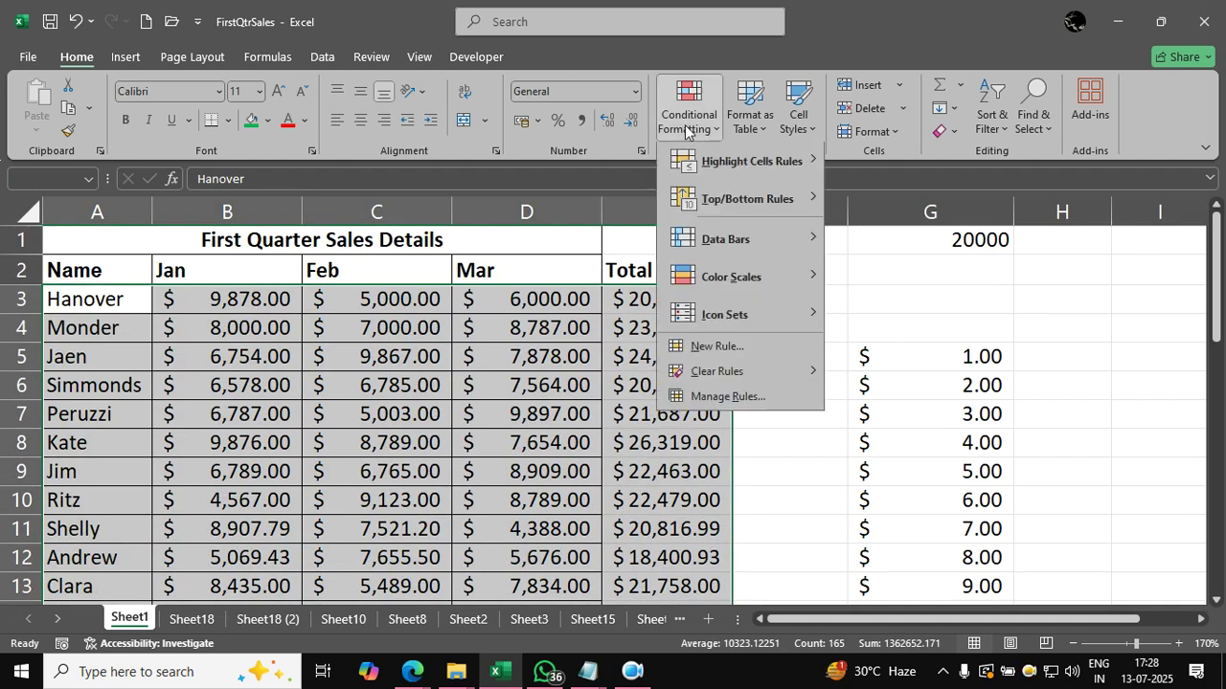
left_click(716, 350)
left_click_drag(638, 205, 184, 143)
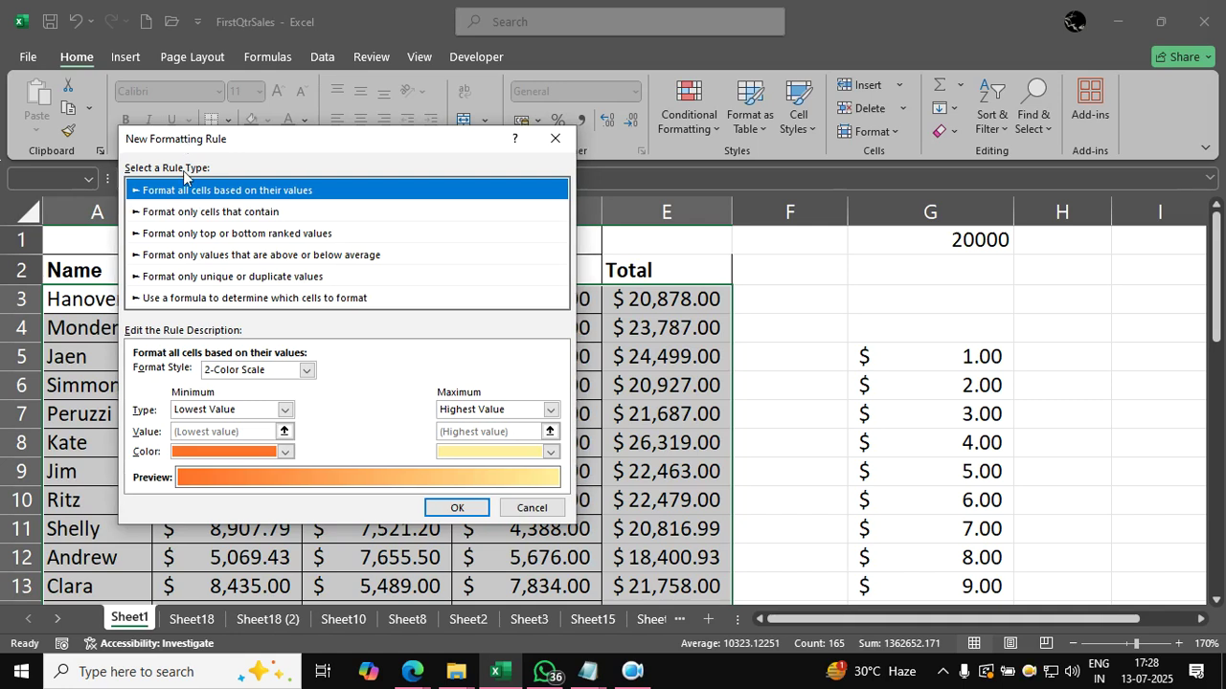
Base the formatting rule on the formula =$E3>$G$1, with only column E locked in the row total reference.
left_click(207, 298)
left_click(225, 374)
left_click_drag(281, 144, 358, 182)
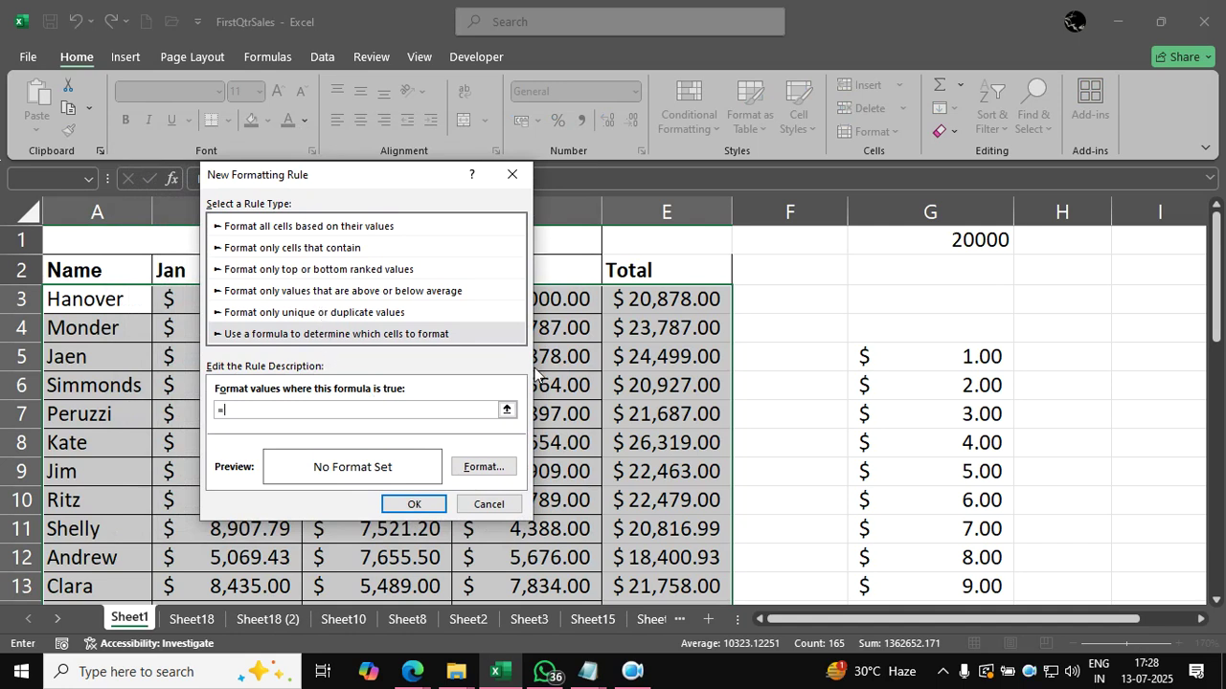
left_click(632, 300)
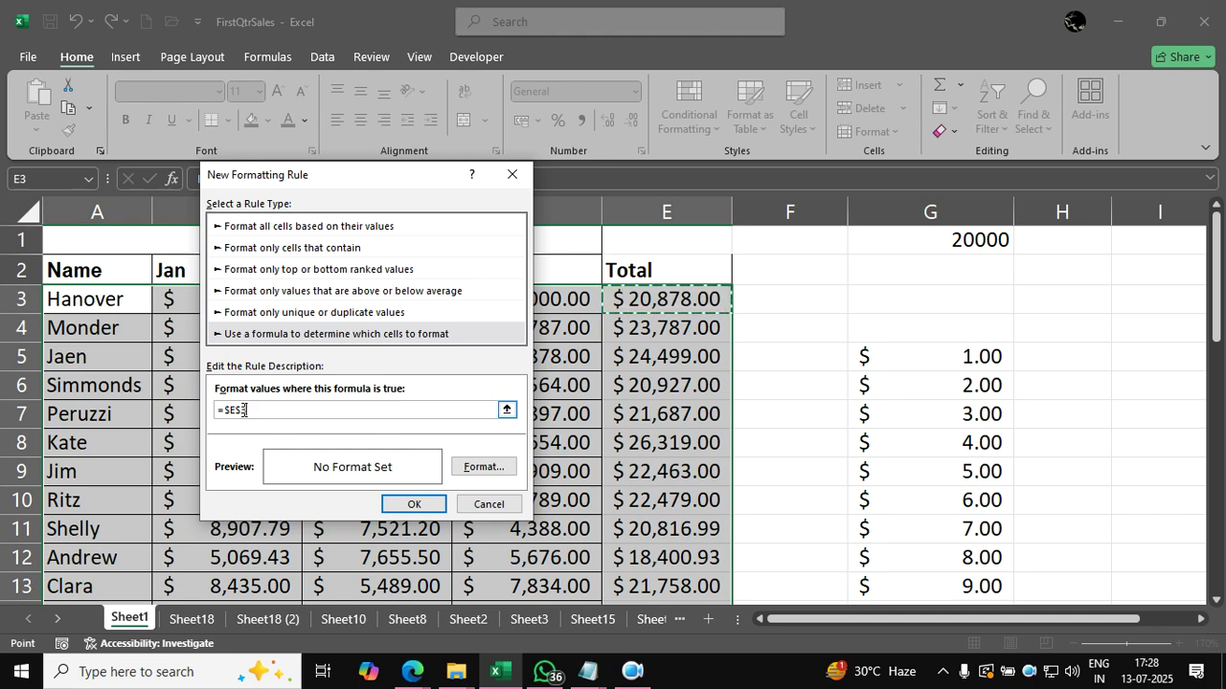
key("BackSpace")
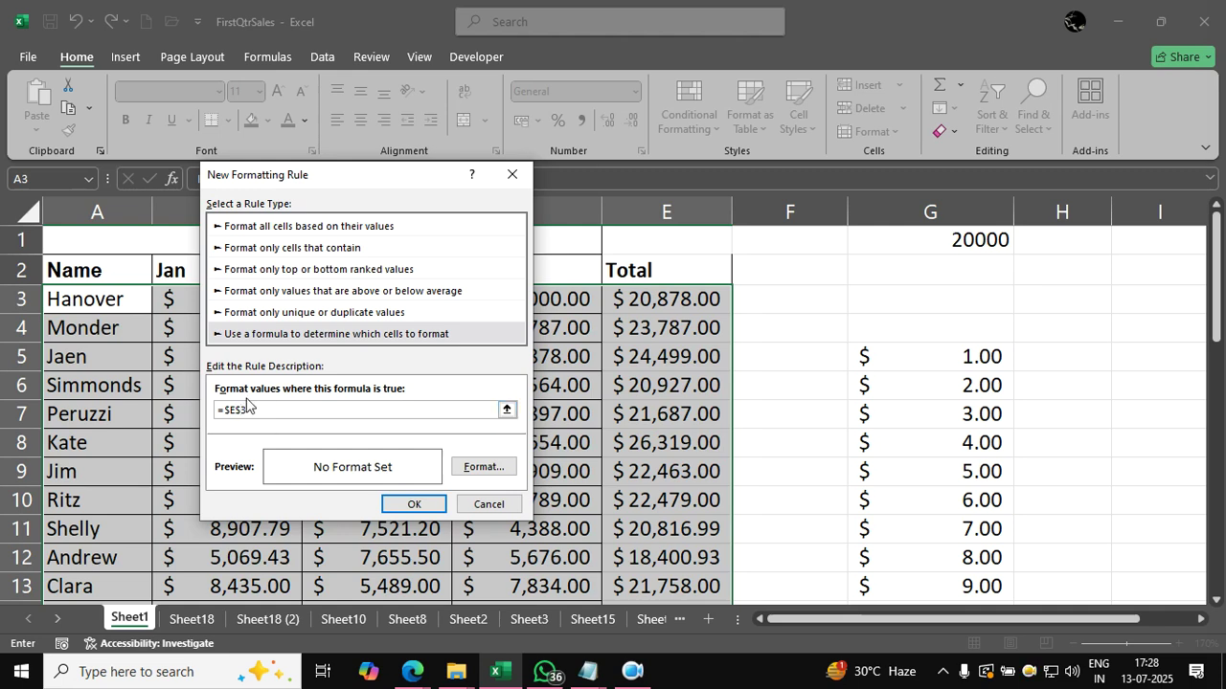
key("BackSpace")
type("3>")
left_click(898, 251)
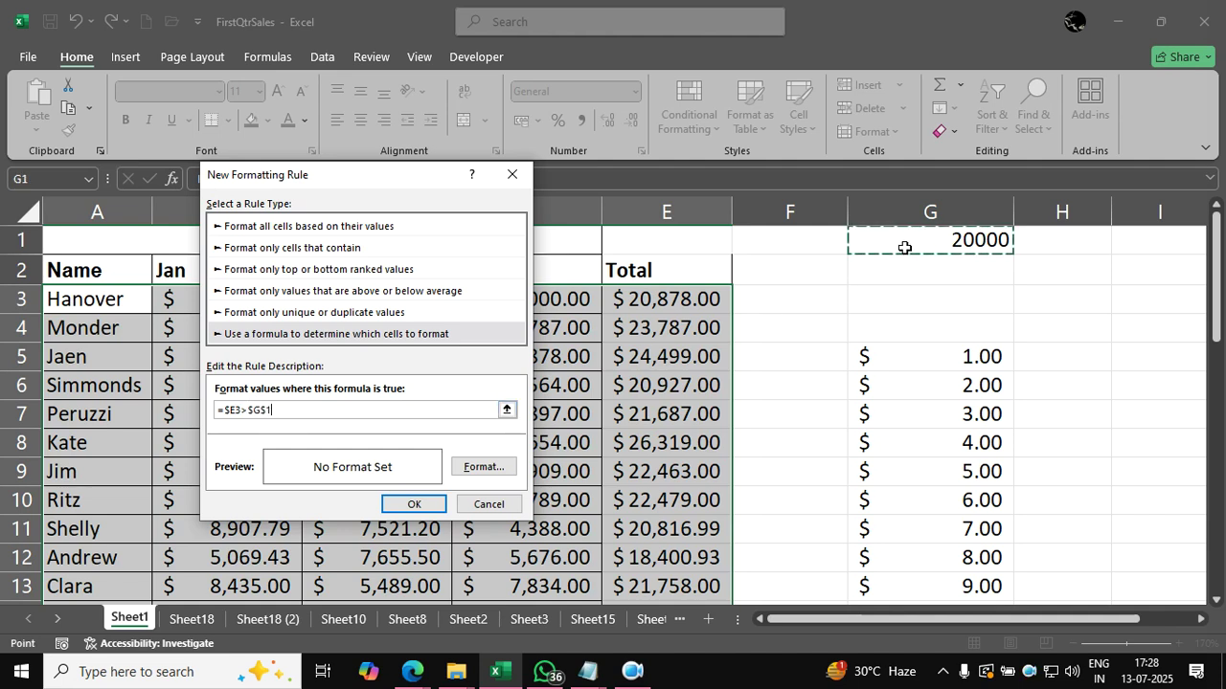
Give the formula rule a yellow background fill and apply it to the selected range.
left_click(484, 466)
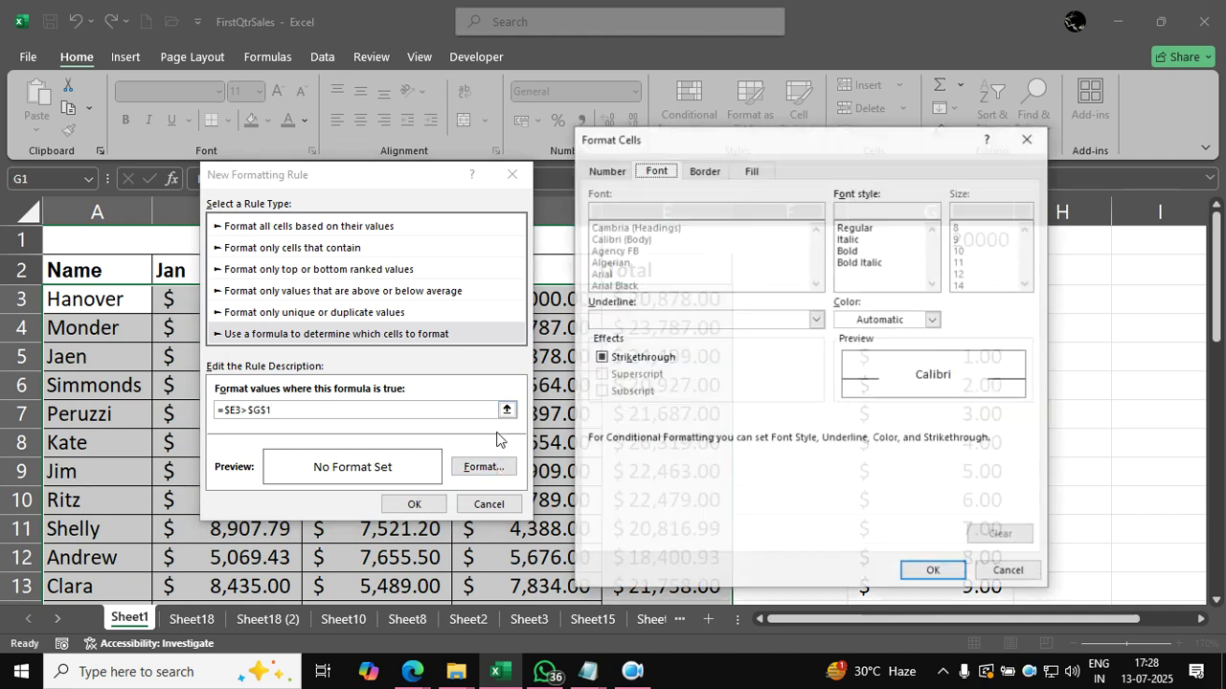
left_click(757, 172)
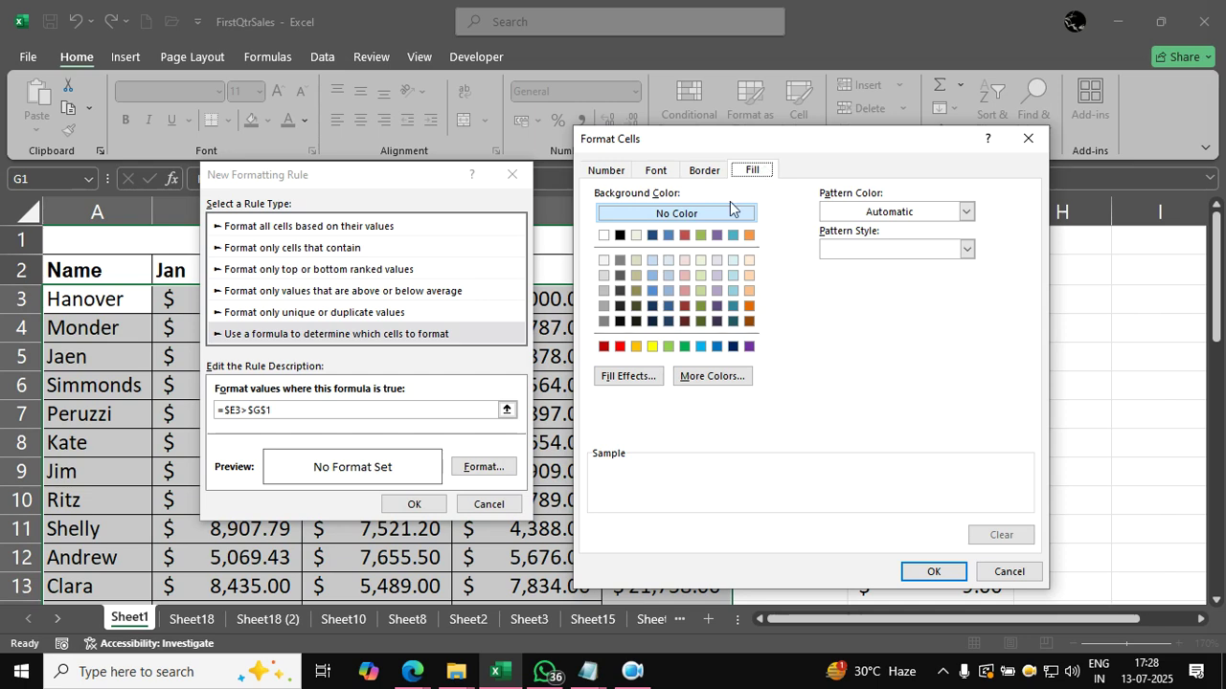
left_click(653, 347)
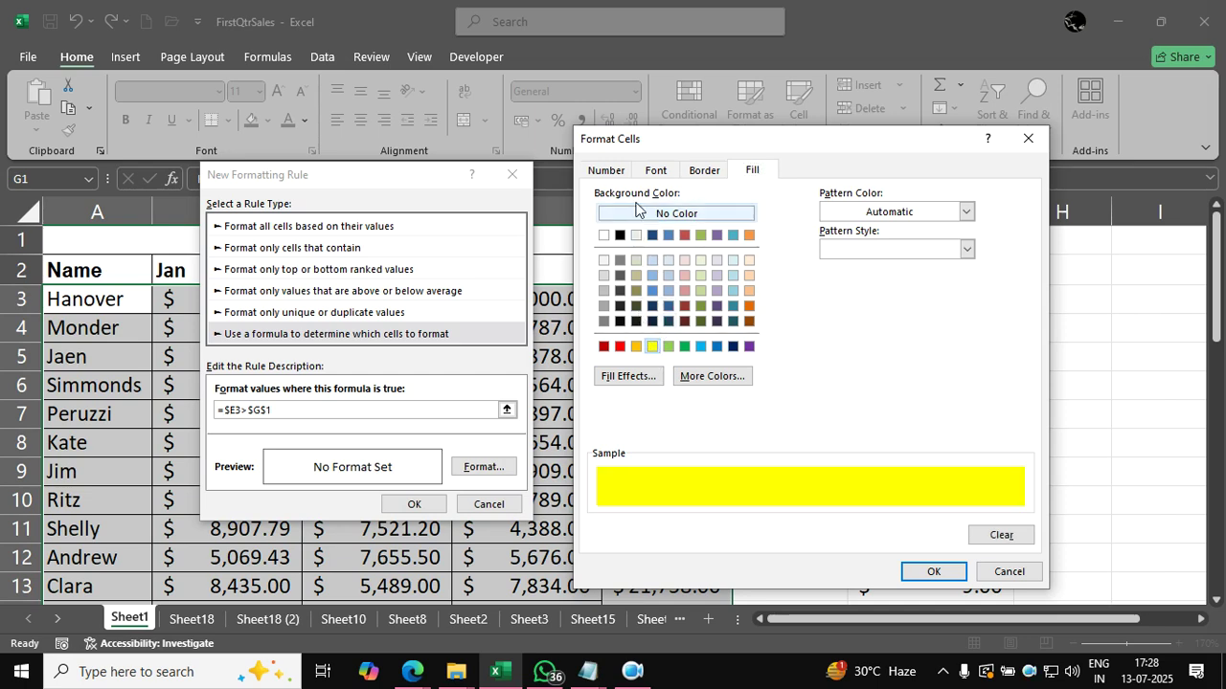
left_click(925, 572)
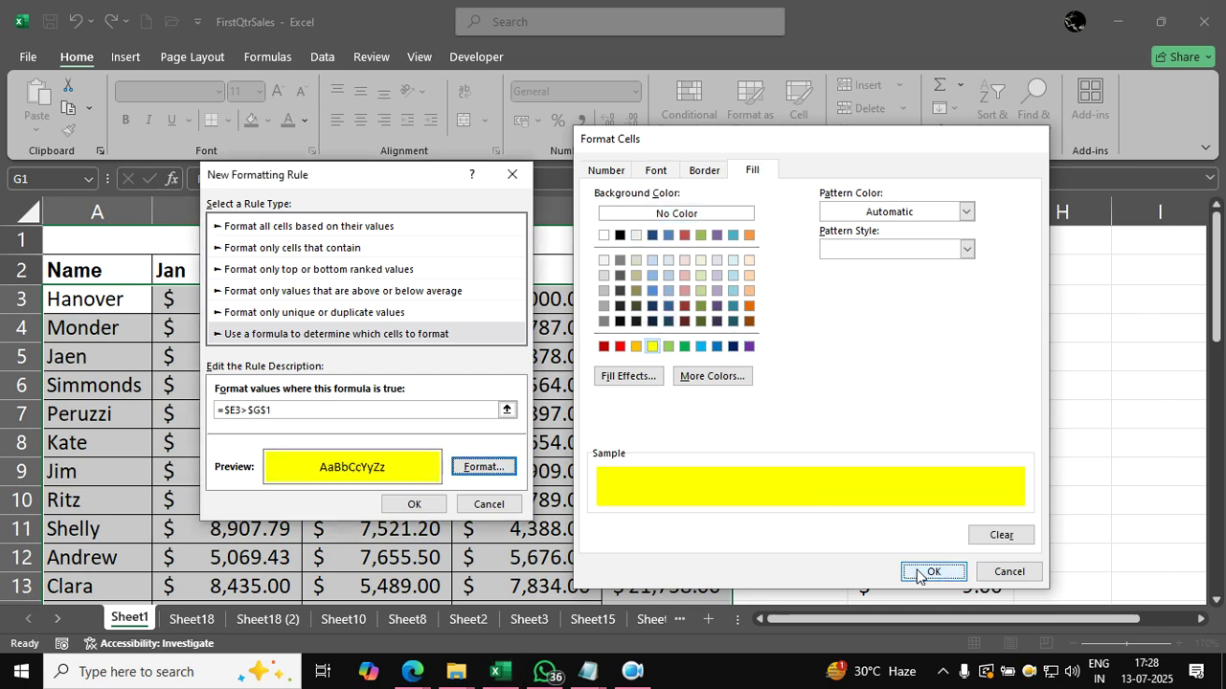
left_click(426, 505)
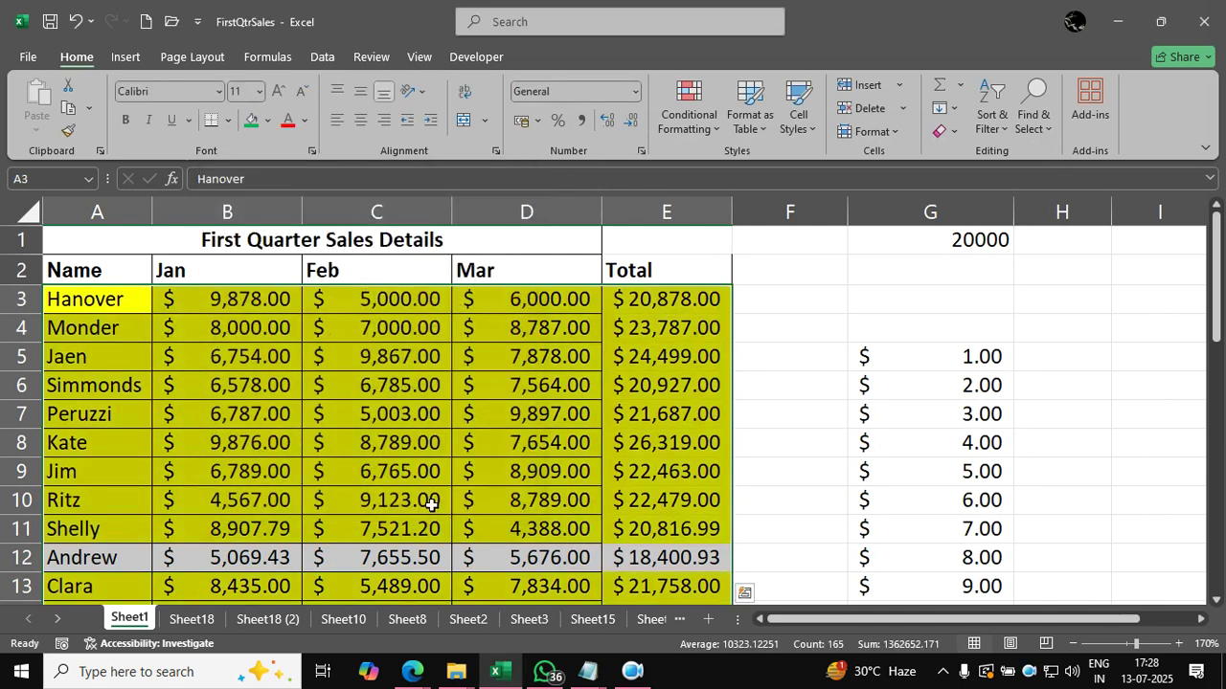
Examine which rows the rule highlights, down to row 35.
left_click(619, 438)
scroll(823, 418, "down", 4)
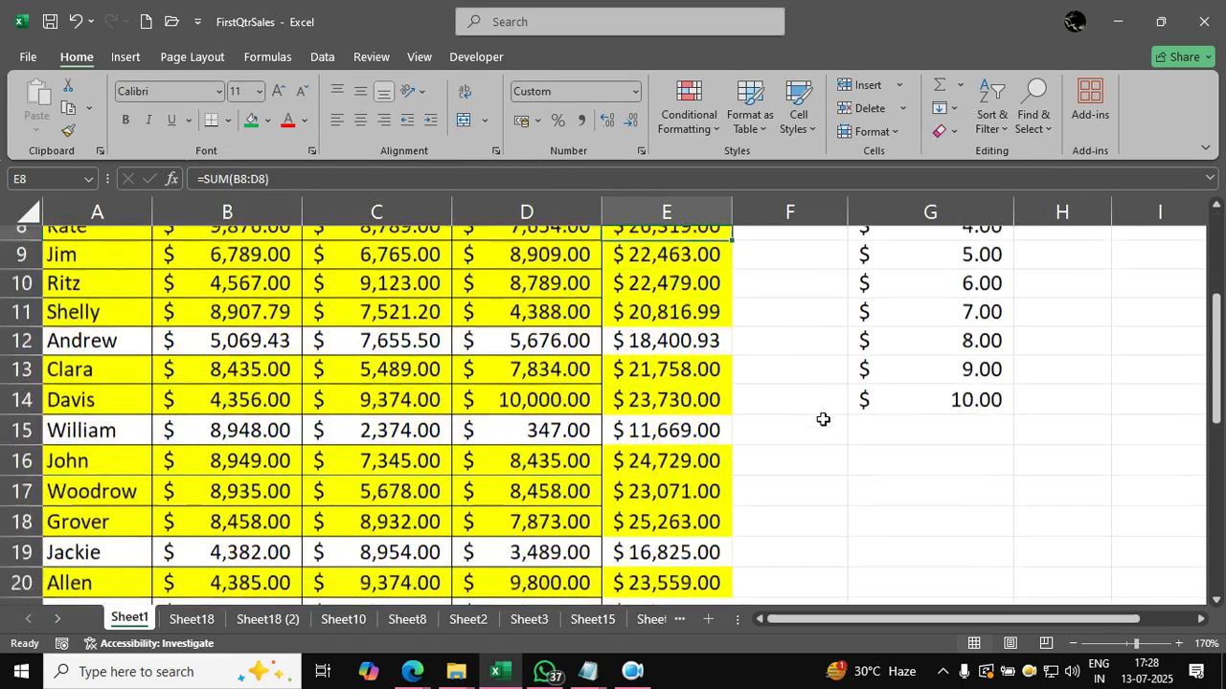
scroll(822, 418, "down", 5)
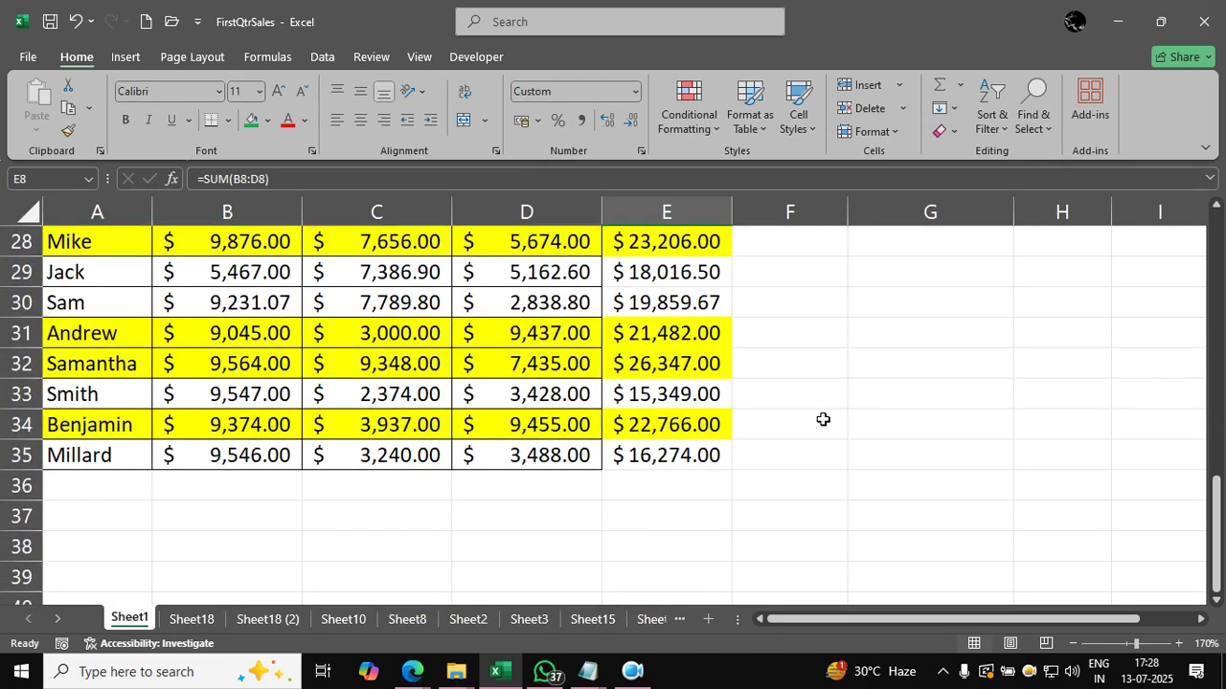
scroll(823, 418, "up", 9)
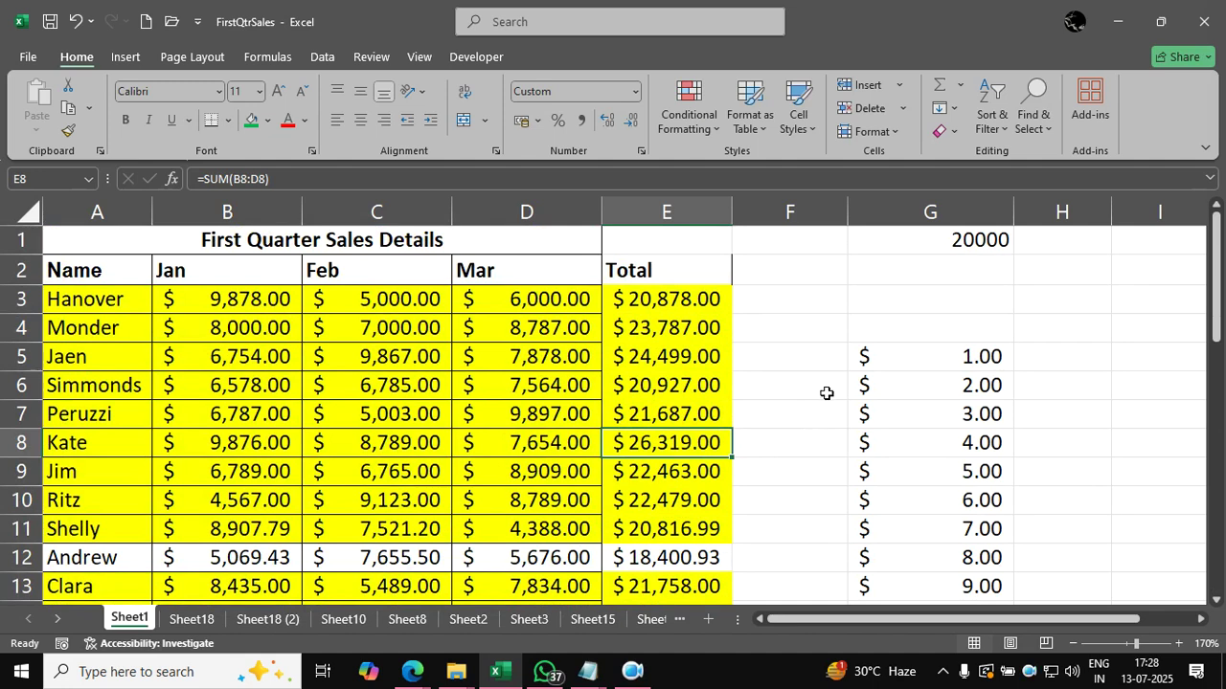
left_click(826, 393)
Set the threshold in G1 to 15000 and check the row highlighting.
left_click(964, 255)
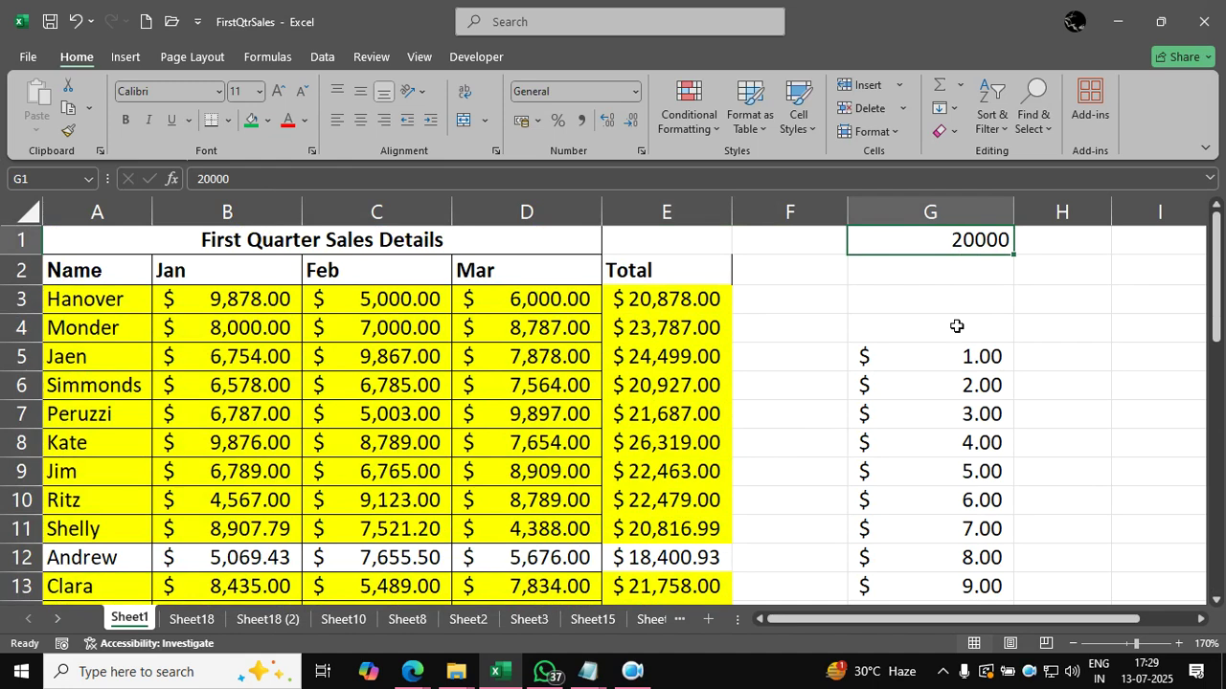
type("15000")
key("Return")
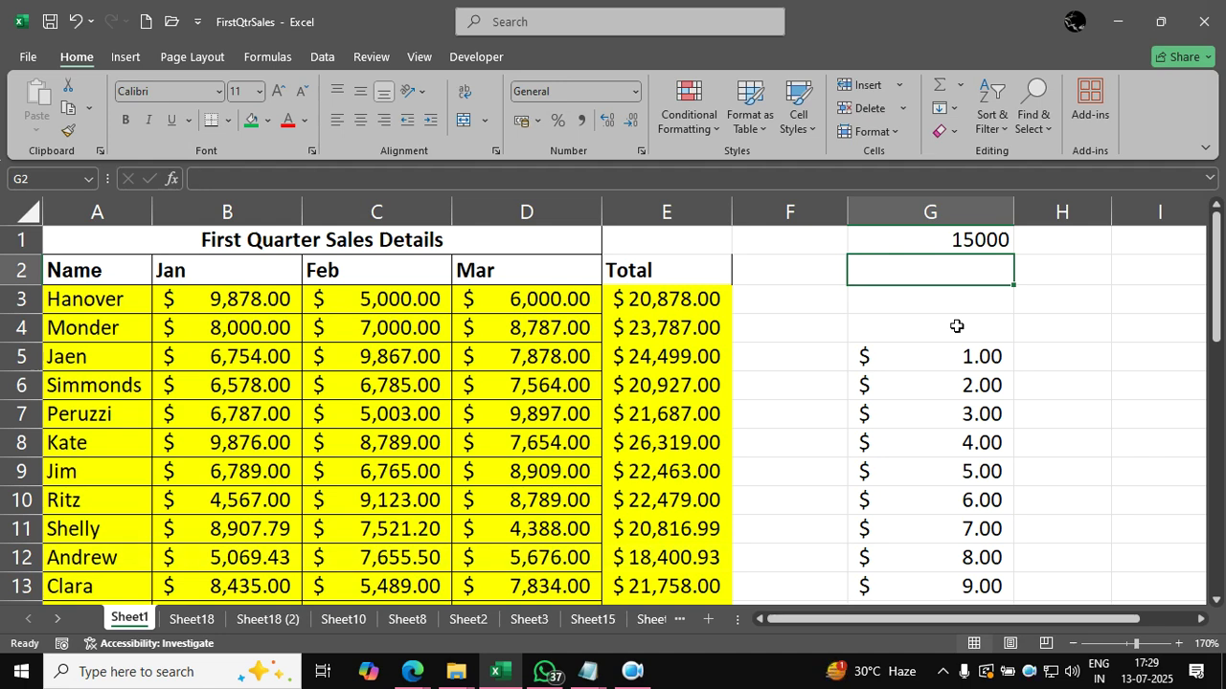
scroll(958, 355, "down", 4)
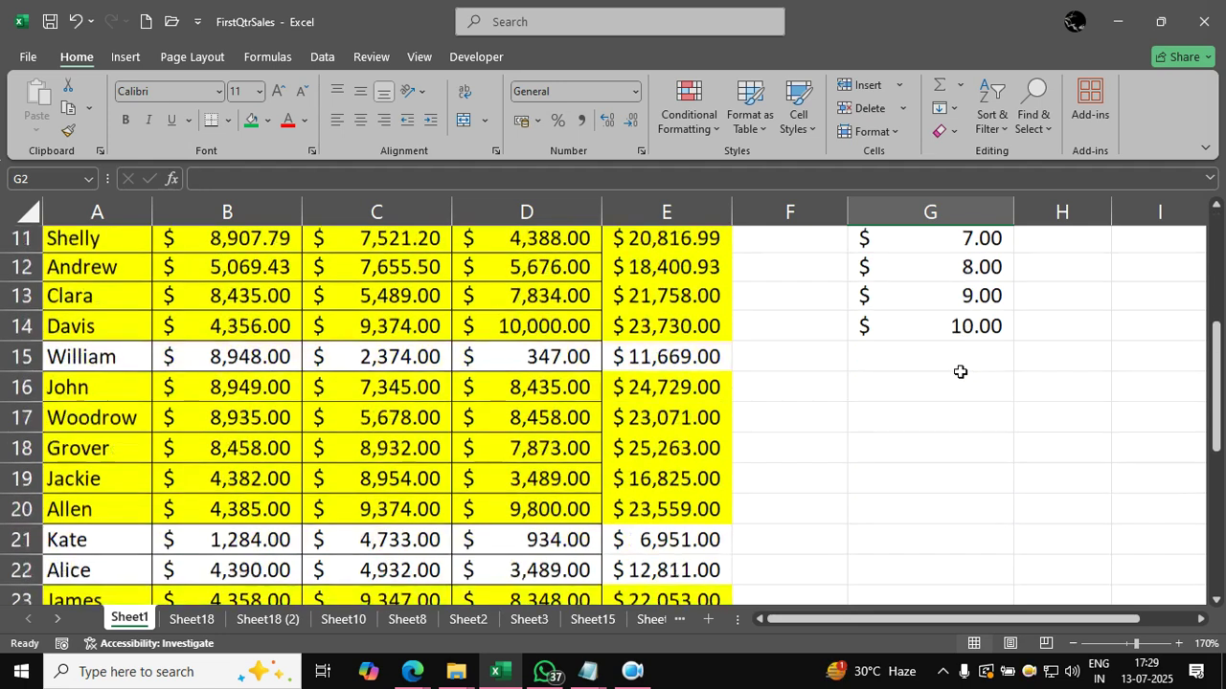
scroll(961, 371, "up", 4)
Set the threshold in G1 to 25000 and check the row highlighting through the table.
left_click(1000, 236)
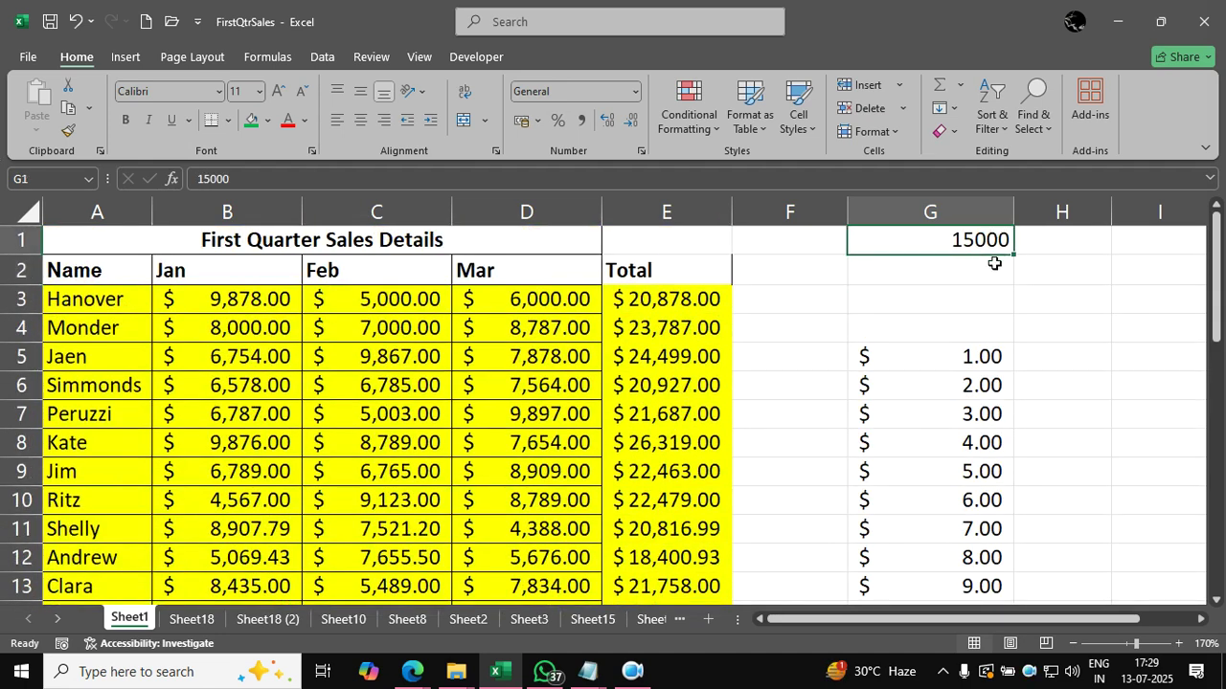
type("25000")
key("Return")
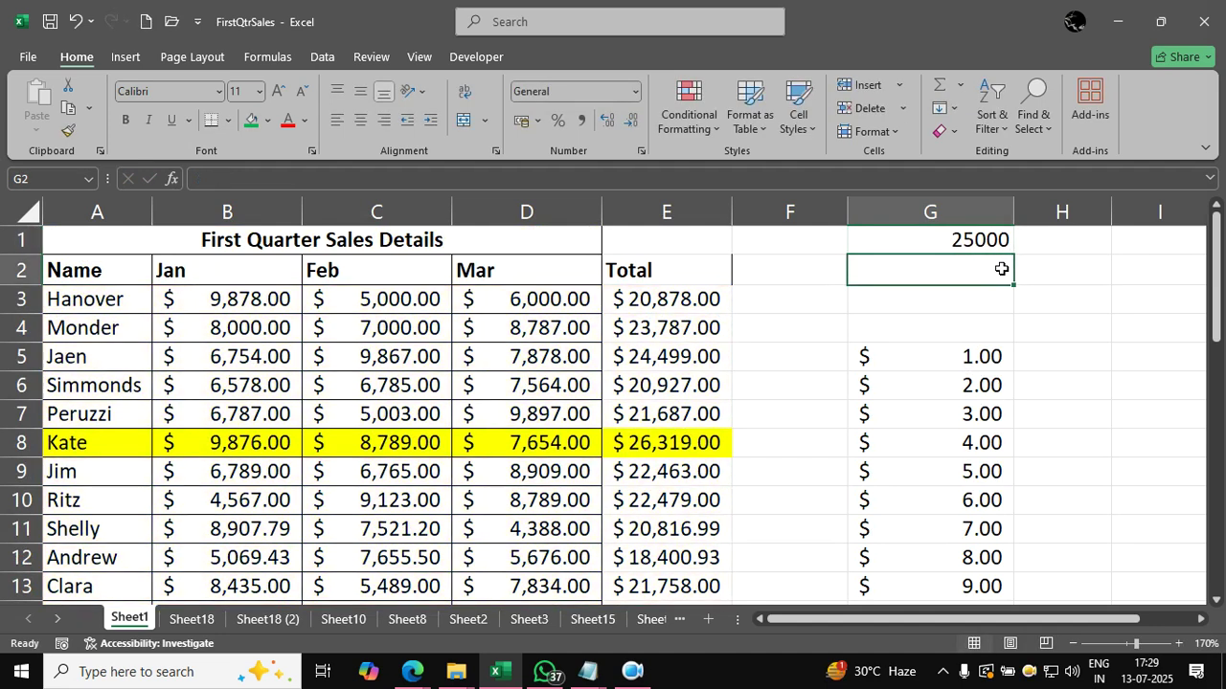
scroll(910, 442, "down", 3)
scroll(910, 443, "down", 3)
scroll(910, 443, "up", 6)
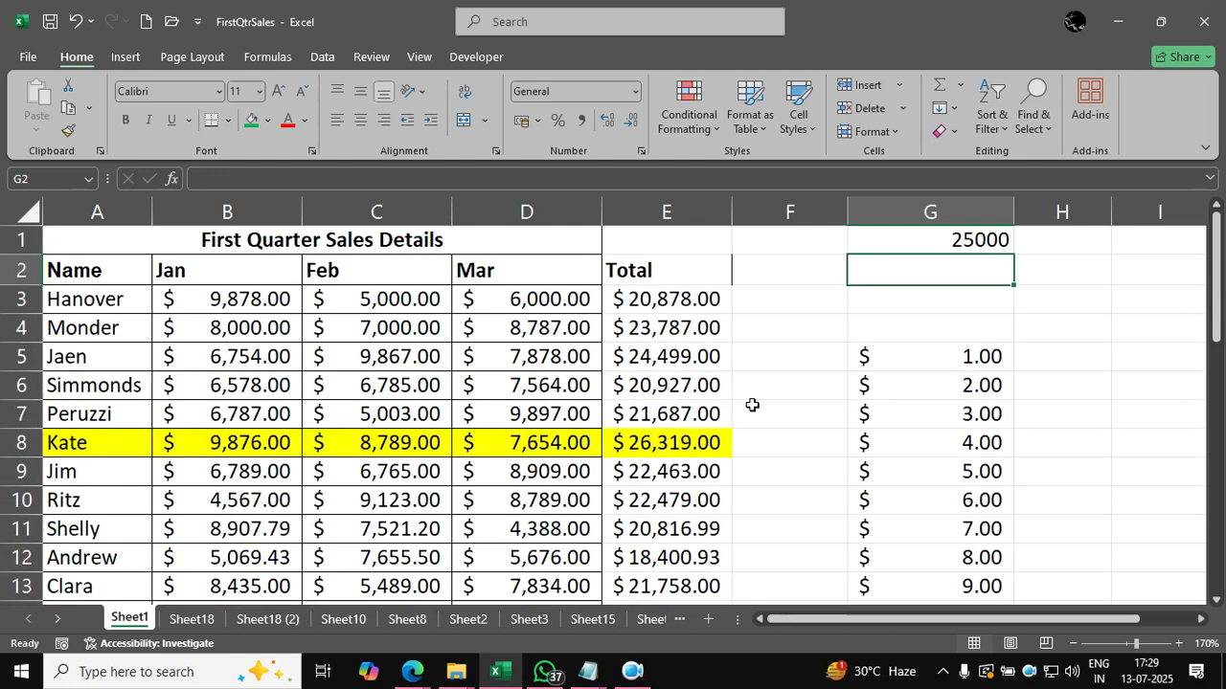
left_click(709, 277)
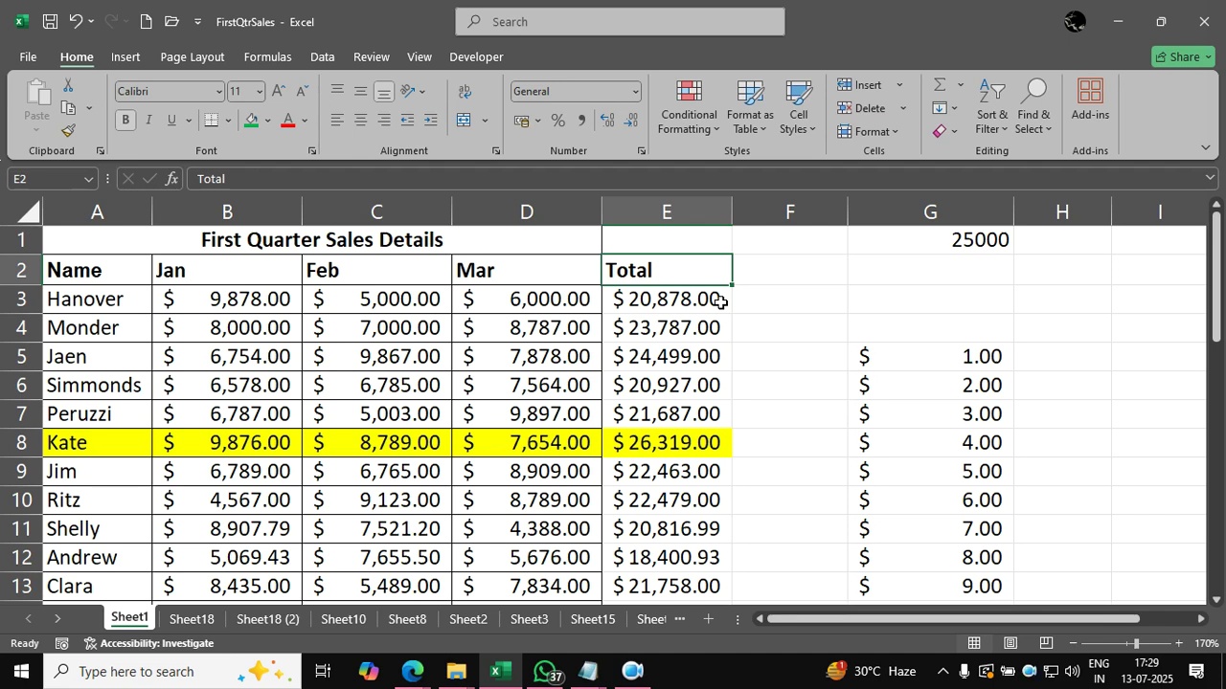
left_click(736, 307)
left_click(682, 274)
key("ctrl+shift+Down")
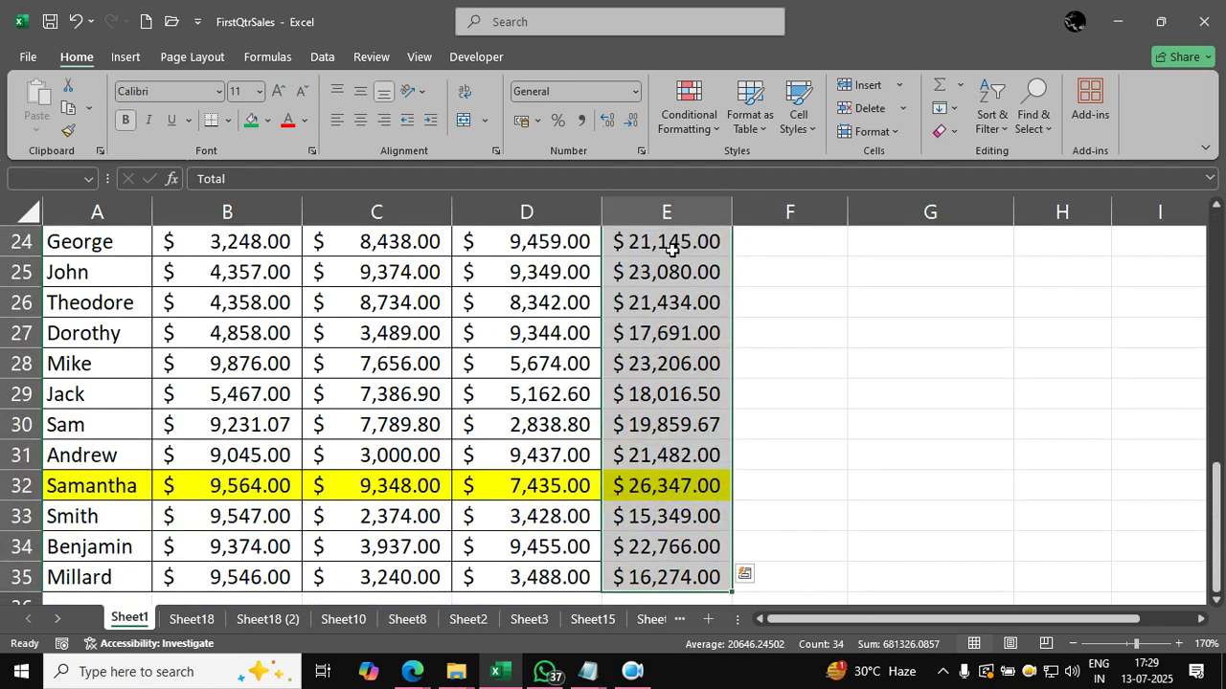
left_click(810, 354)
scroll(810, 354, "up", 8)
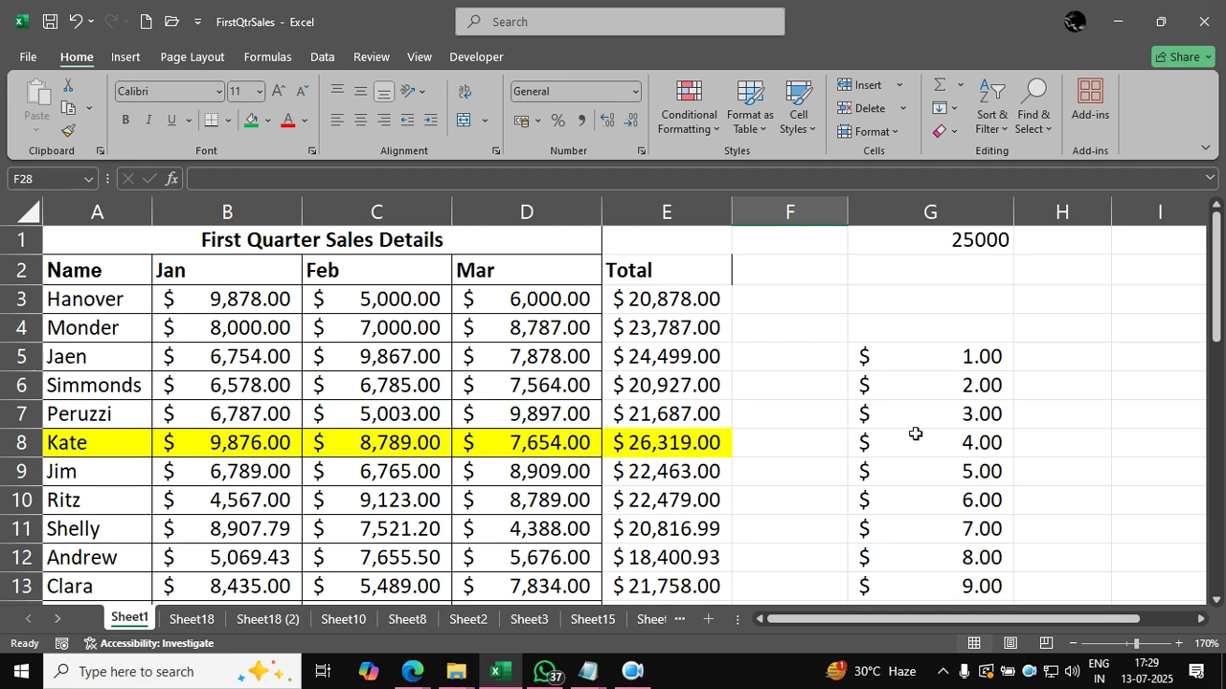
Close the FirstQtrSales workbook, saving its changes.
left_click(751, 391)
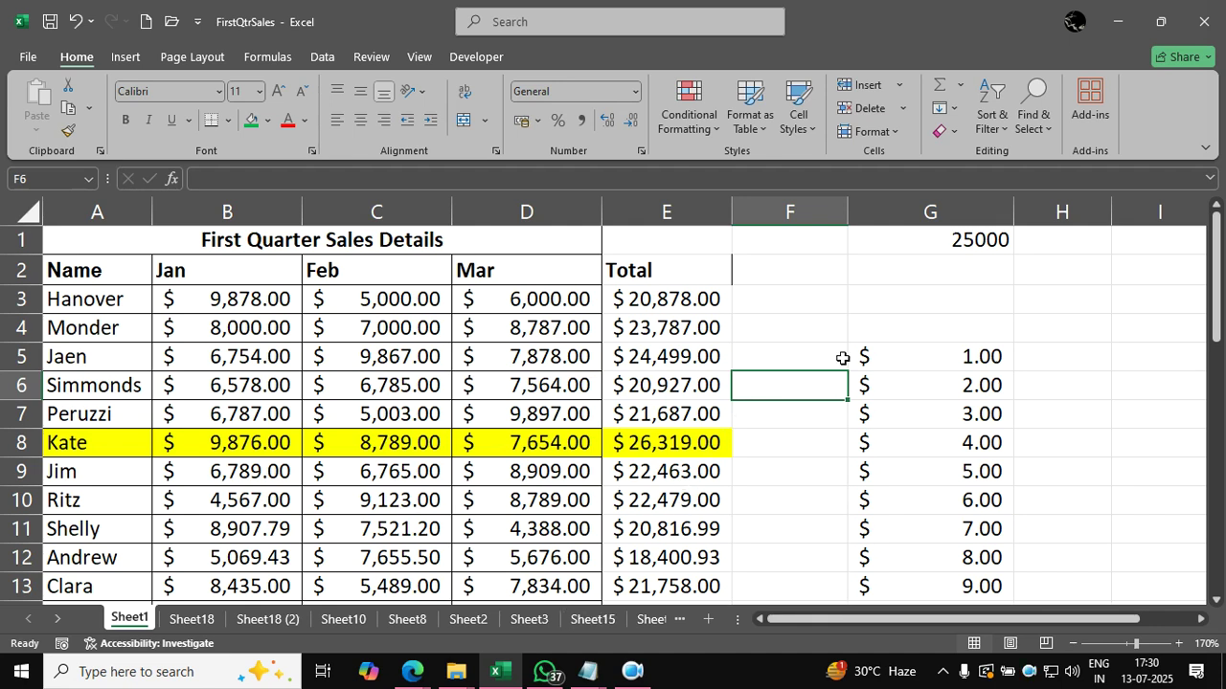
left_click(1204, 21)
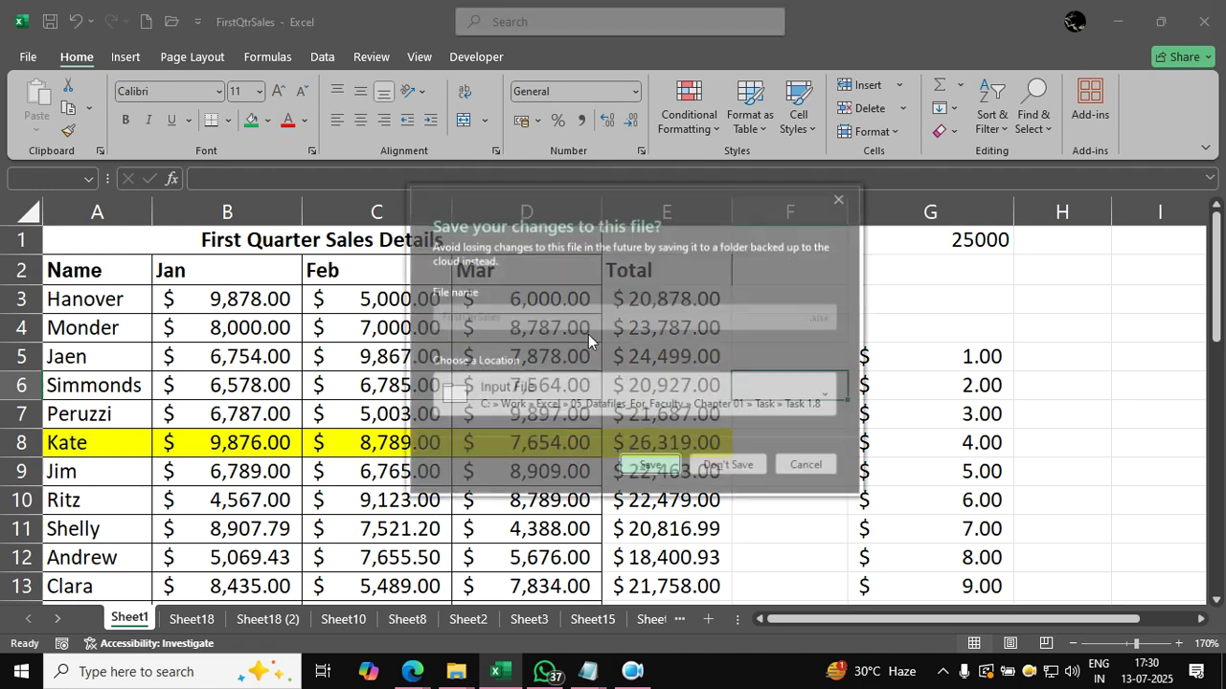
left_click(646, 465)
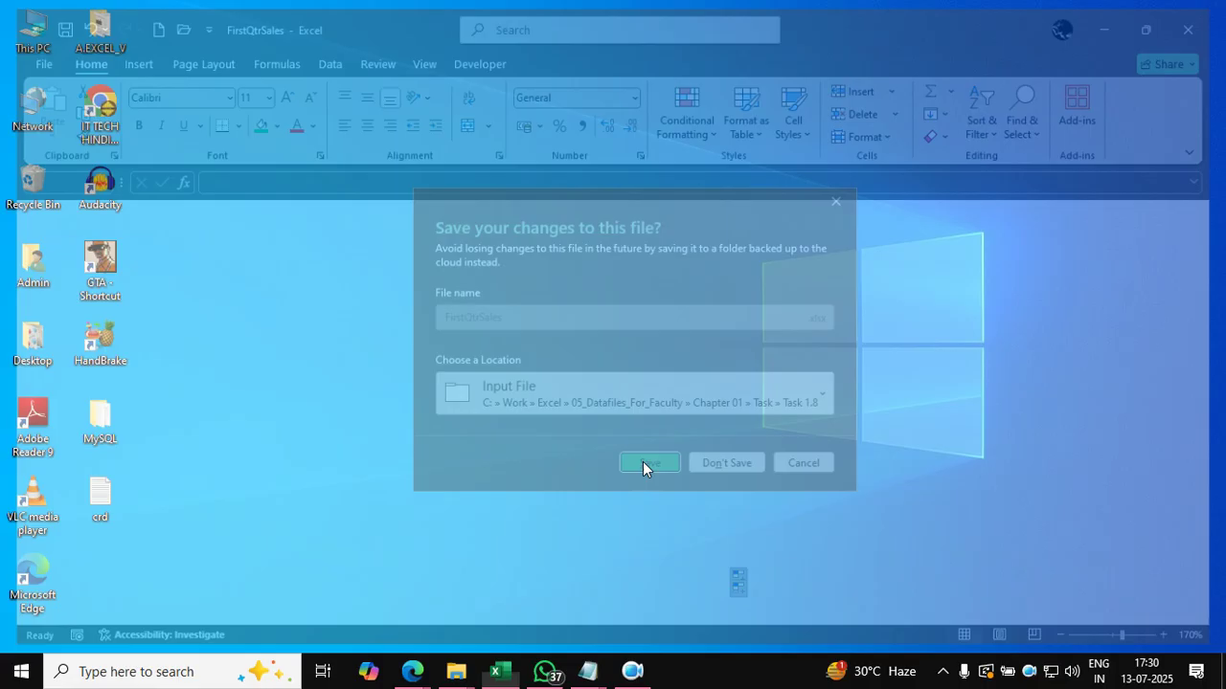
Switch to the Advanced Excel Content notes in Notepad and review the Cell Referencing & Performing Basic Calculations topics.
mouse_move(588, 670)
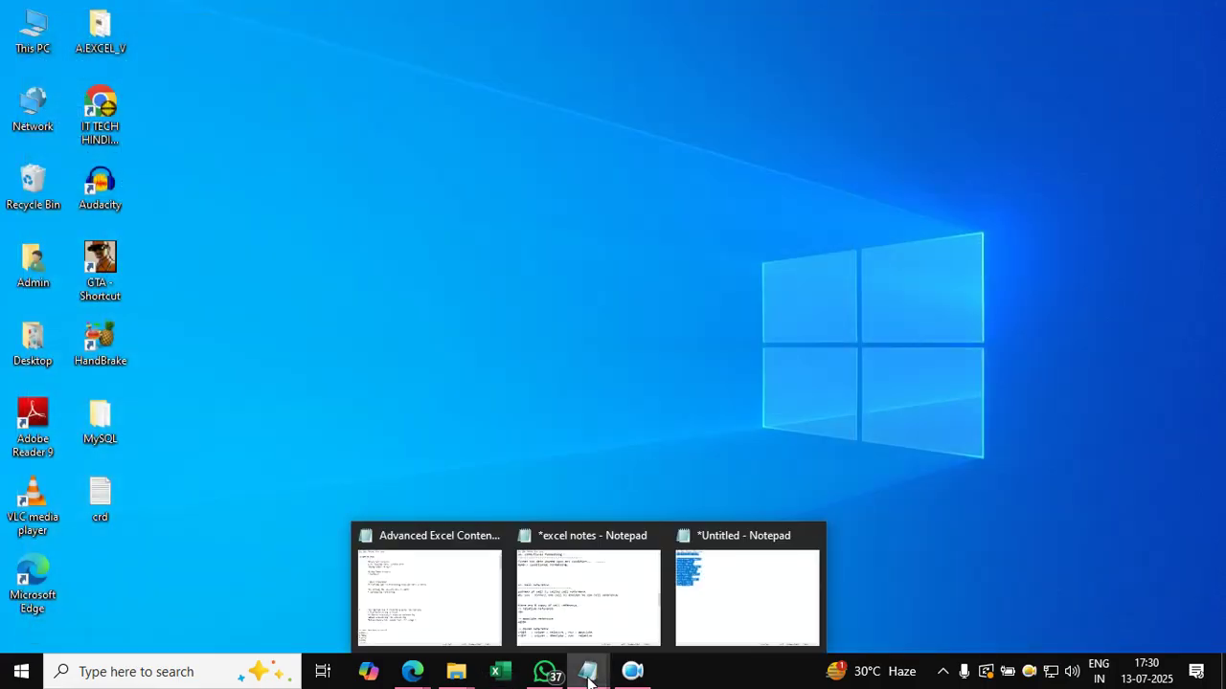
left_click(476, 595)
scroll(476, 587, "down", 3)
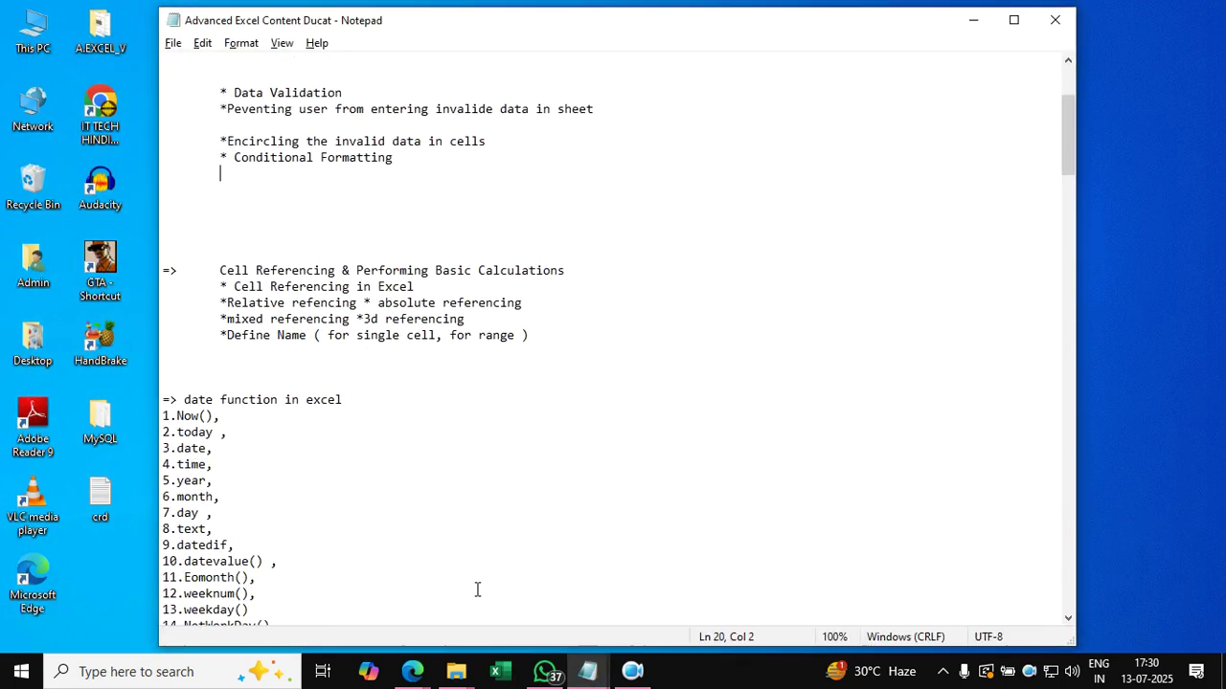
left_click_drag(210, 269, 574, 345)
left_click(573, 343)
Open a new blank Notepad document by running notepad.
key("super+r")
type("note")
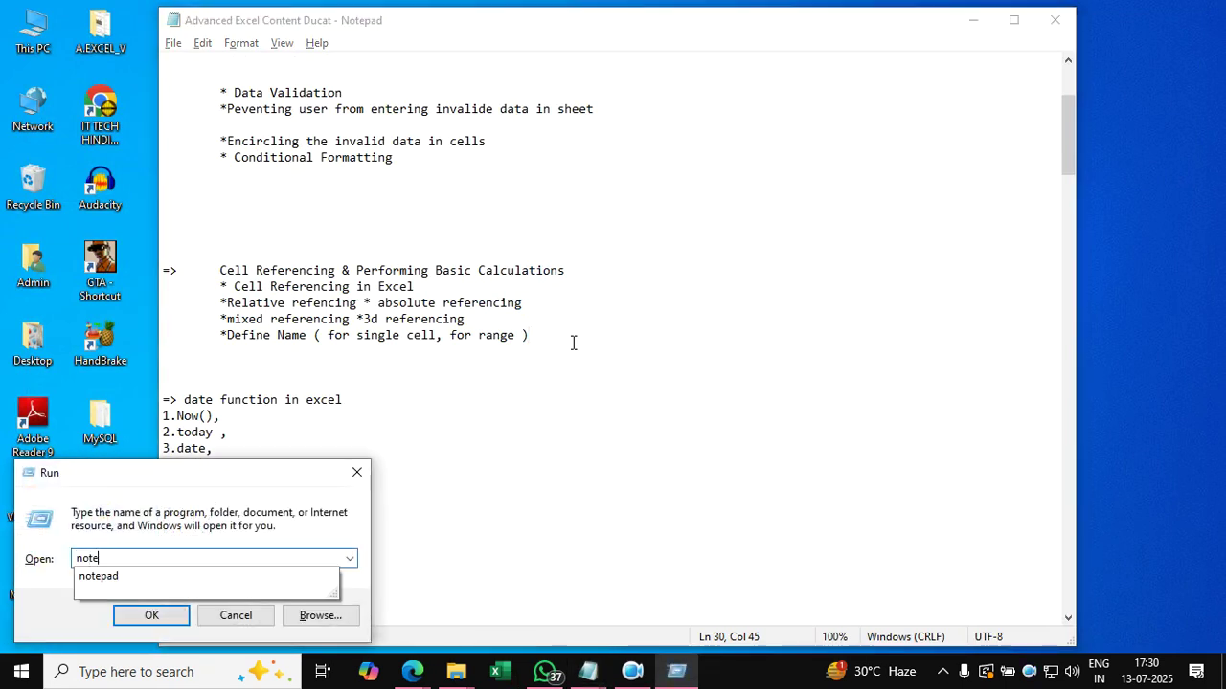
type("pad")
key("Return")
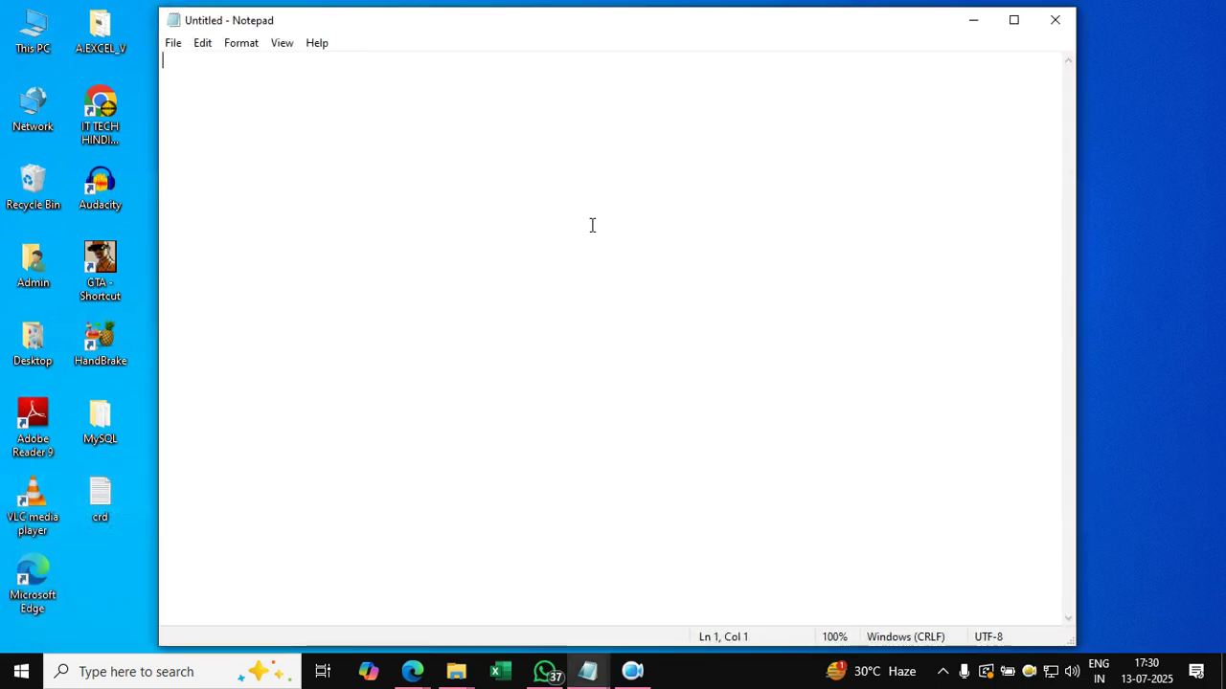
Write the heading "Cell reference :" in the blank note and underline it with a row of dashes.
scroll(647, 272, "up", 7)
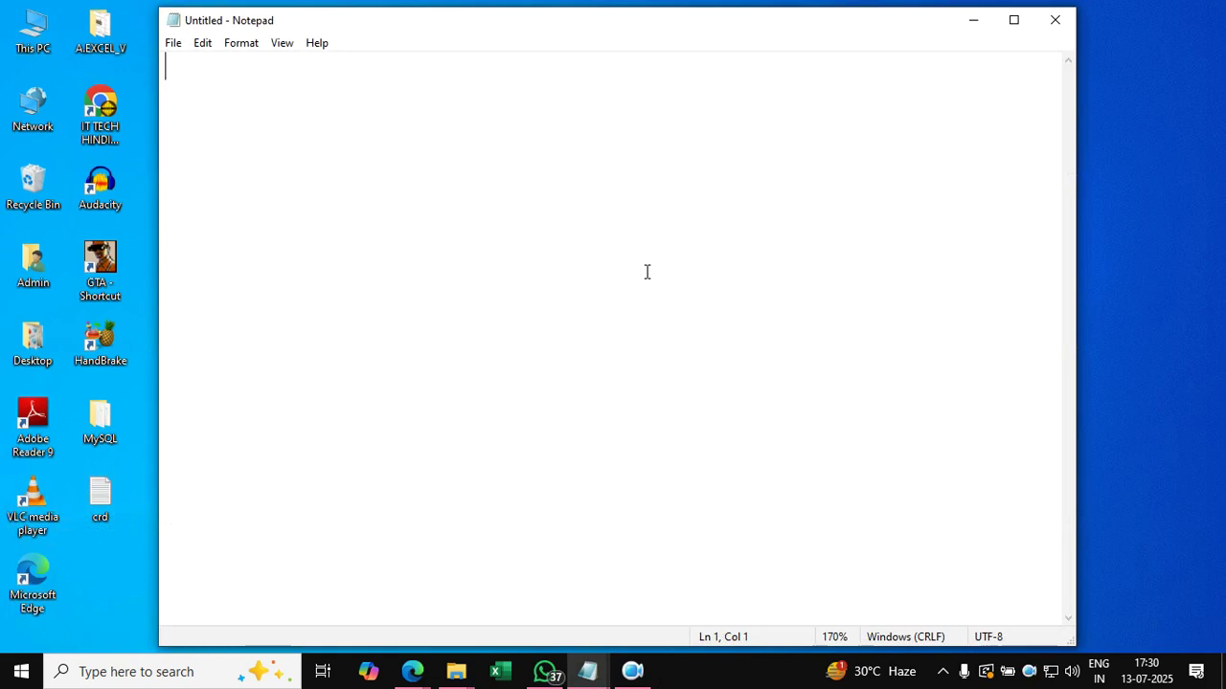
type("Cell re")
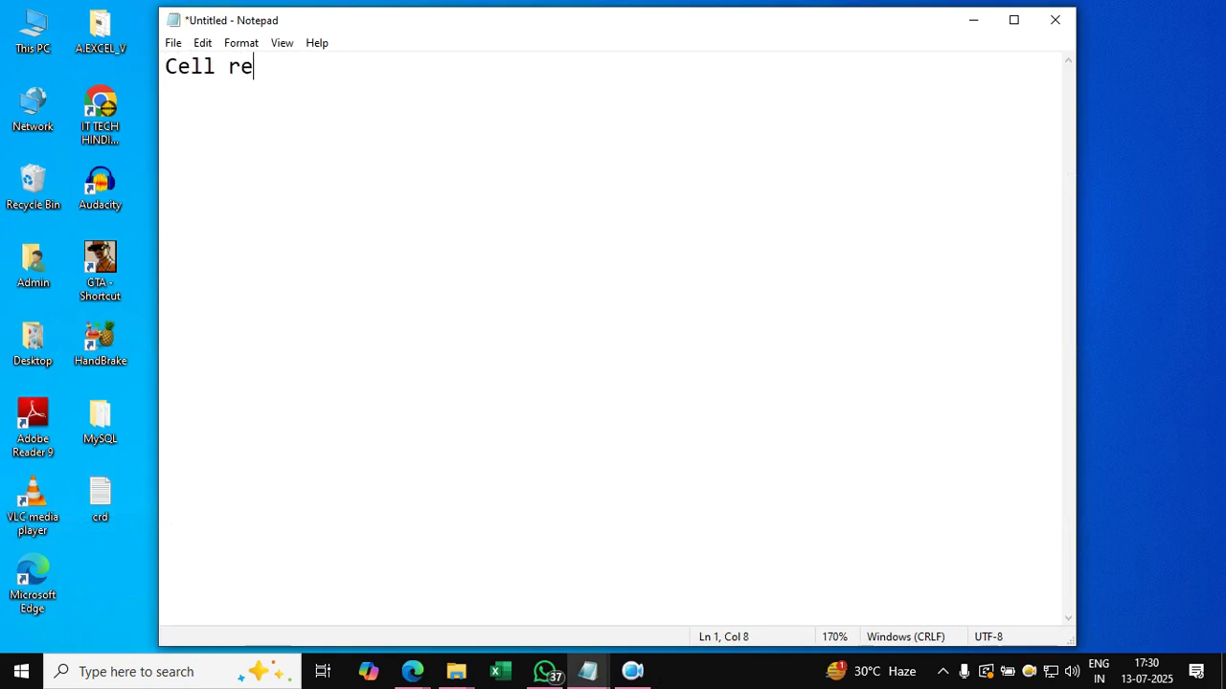
type("ference :")
key("Return")
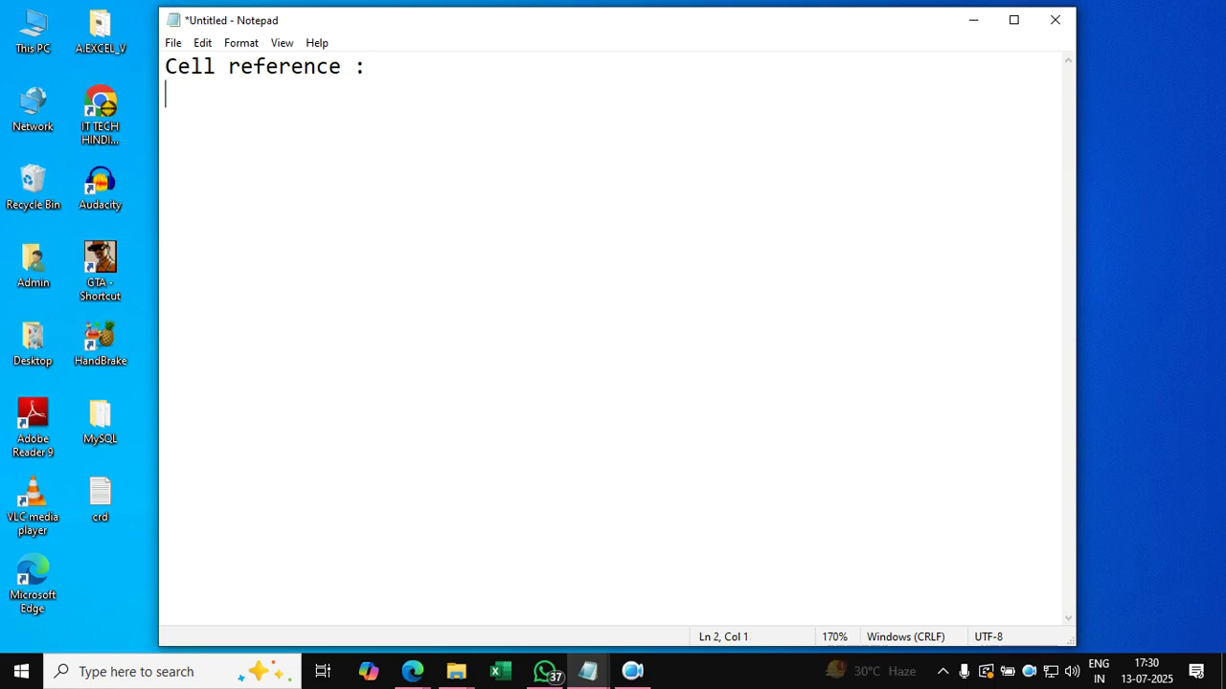
type("----------------------------")
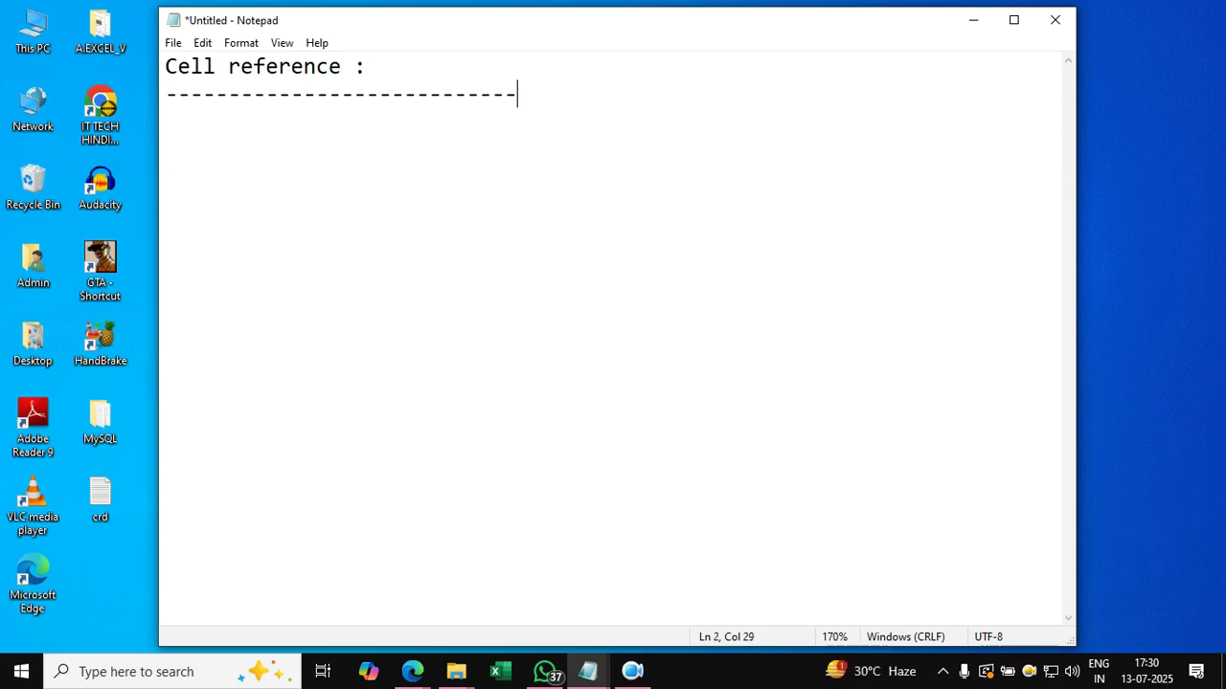
Add the bullet line "*cell address / cell name / cell location" directly beneath the dashed line, with no blank line between.
key("Return")
key("Return")
type("cell ad")
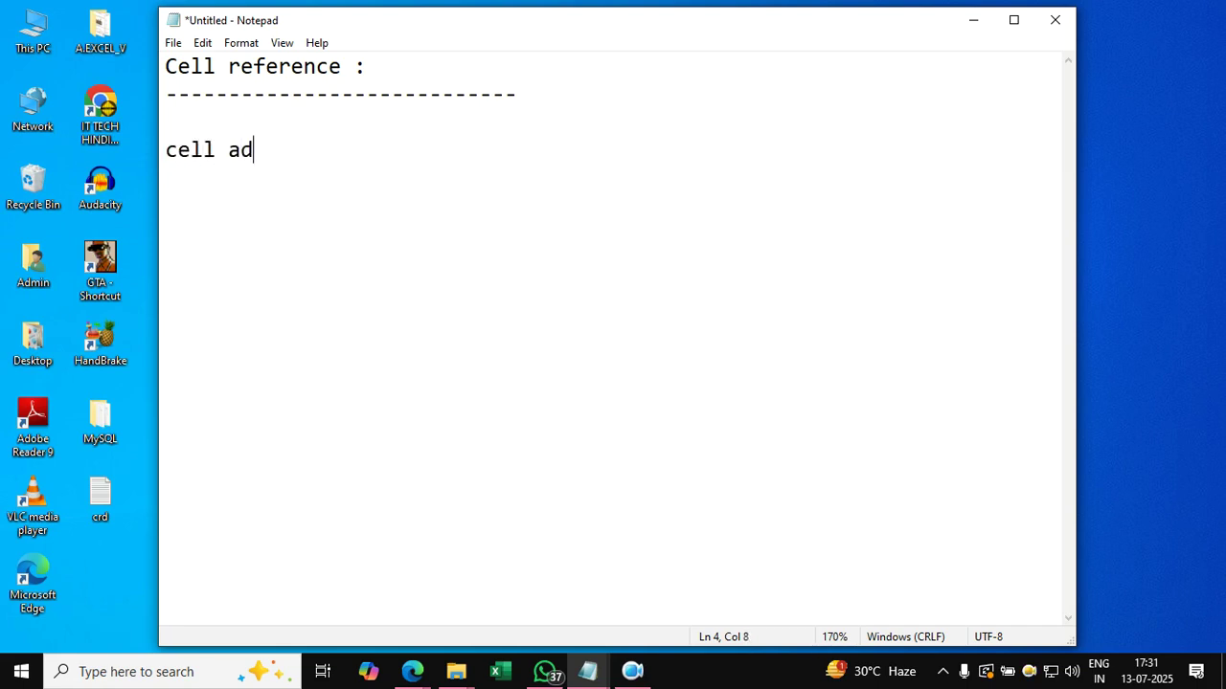
type("dress / ")
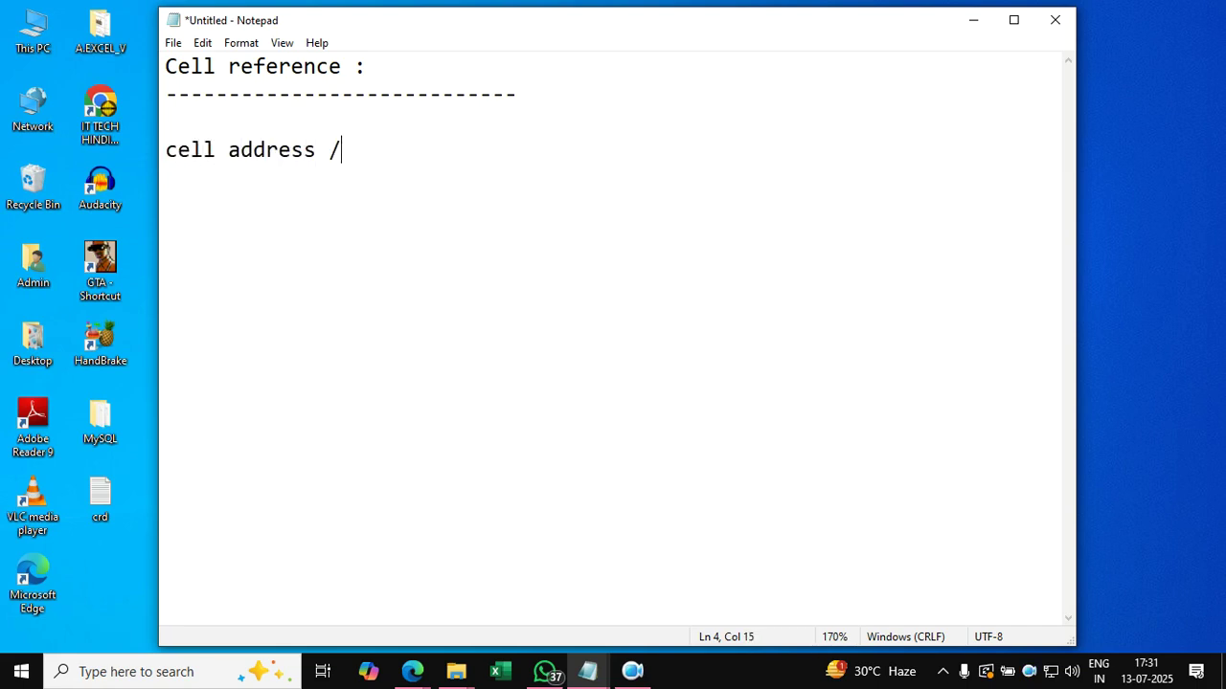
type("cell n")
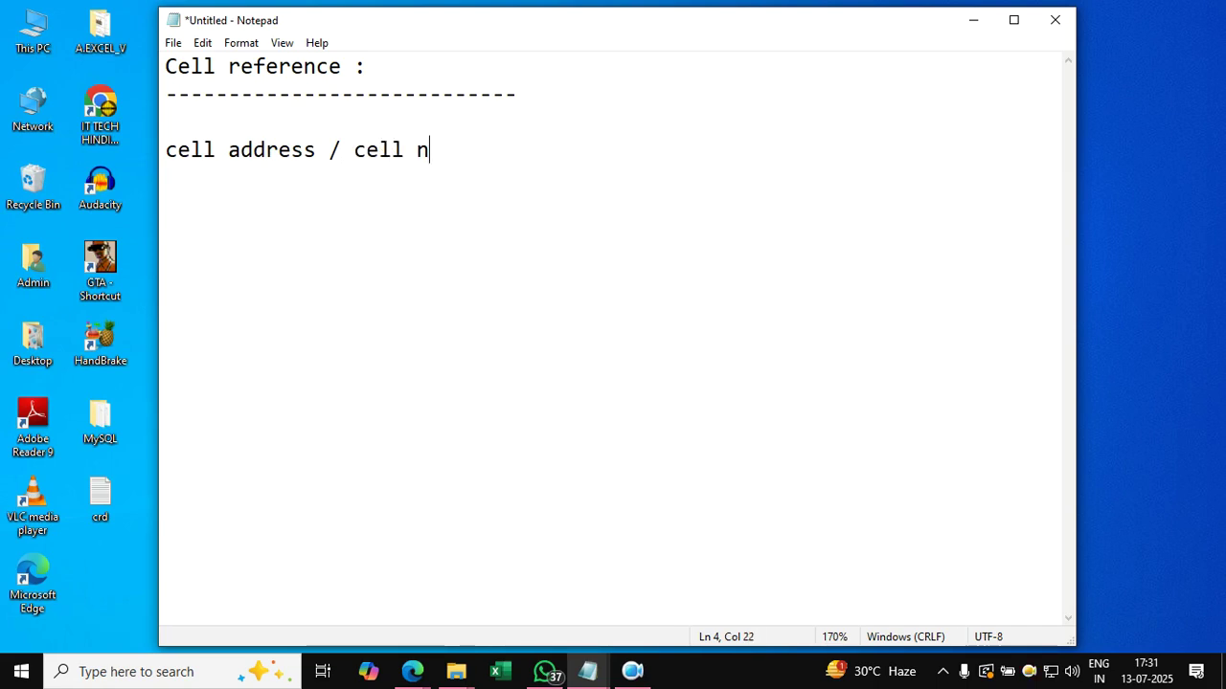
type("ame / c")
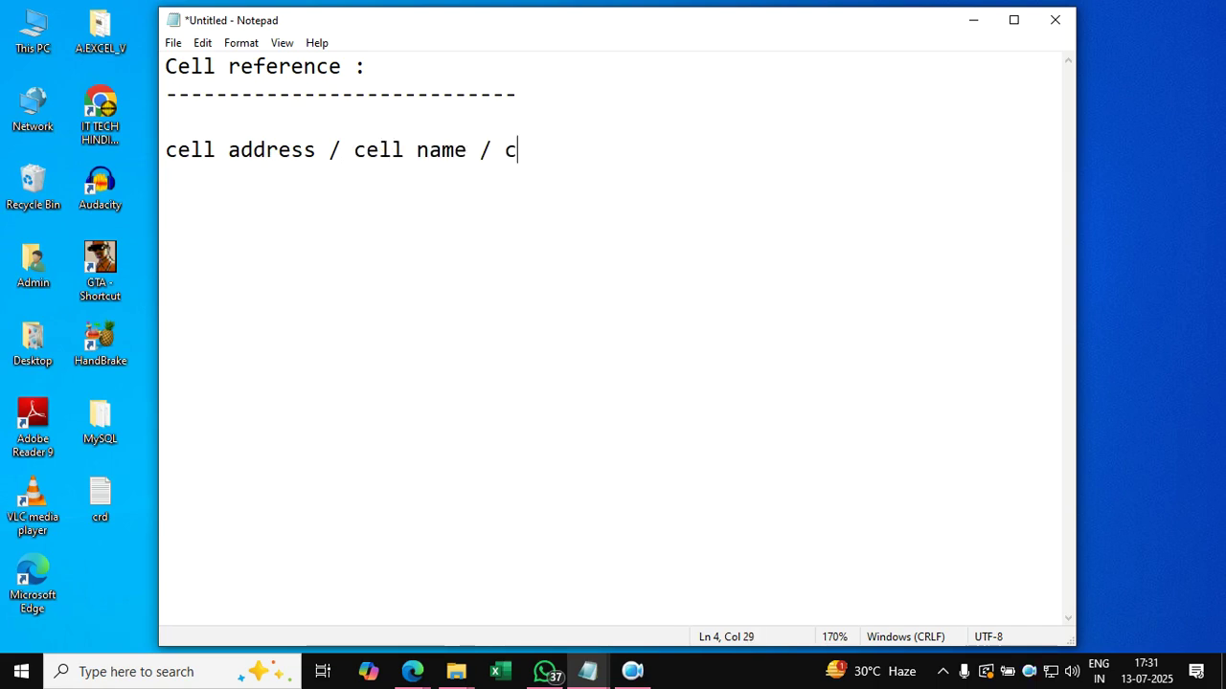
type("ell location")
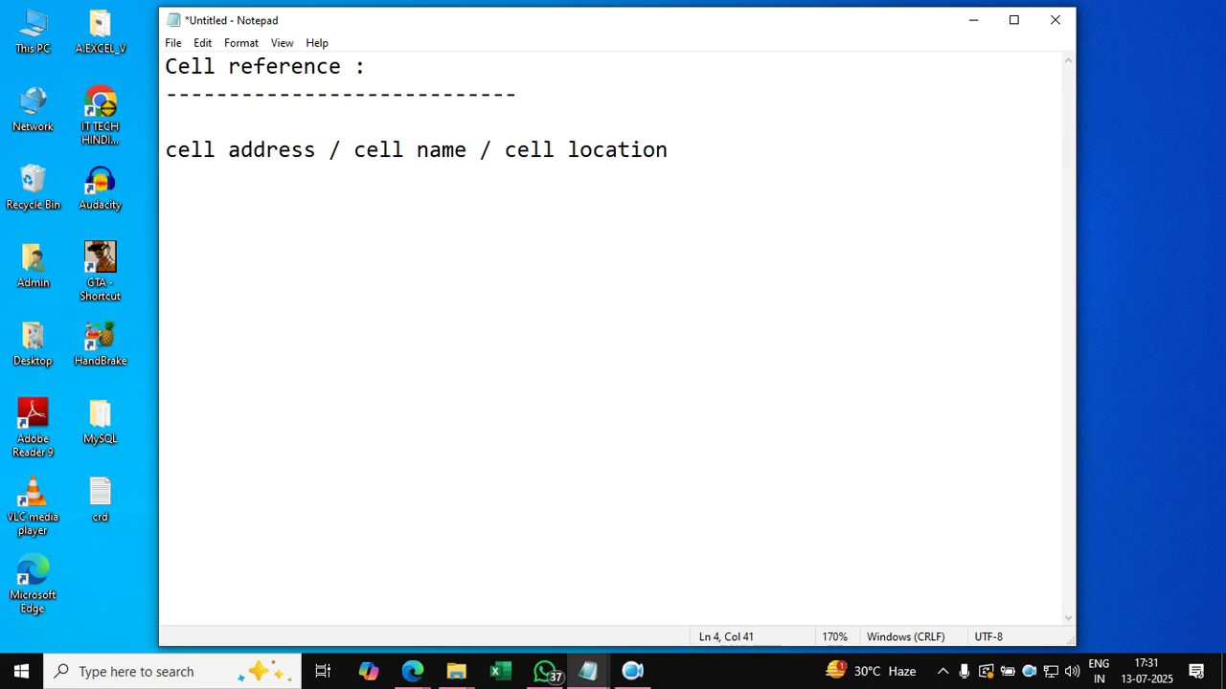
key("Return")
key("Up")
type("*")
key("Up")
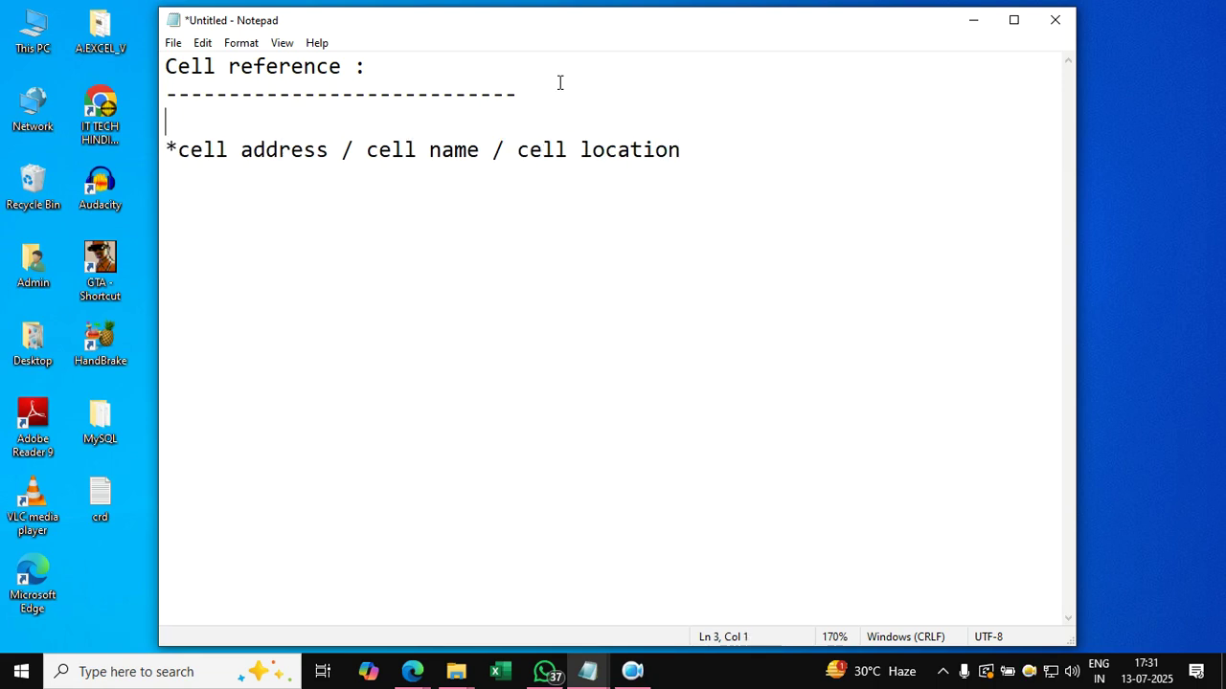
key("BackSpace")
Add a second bullet line reading "*used to connect one cell with other".
key("Down")
key("Down")
type("*u")
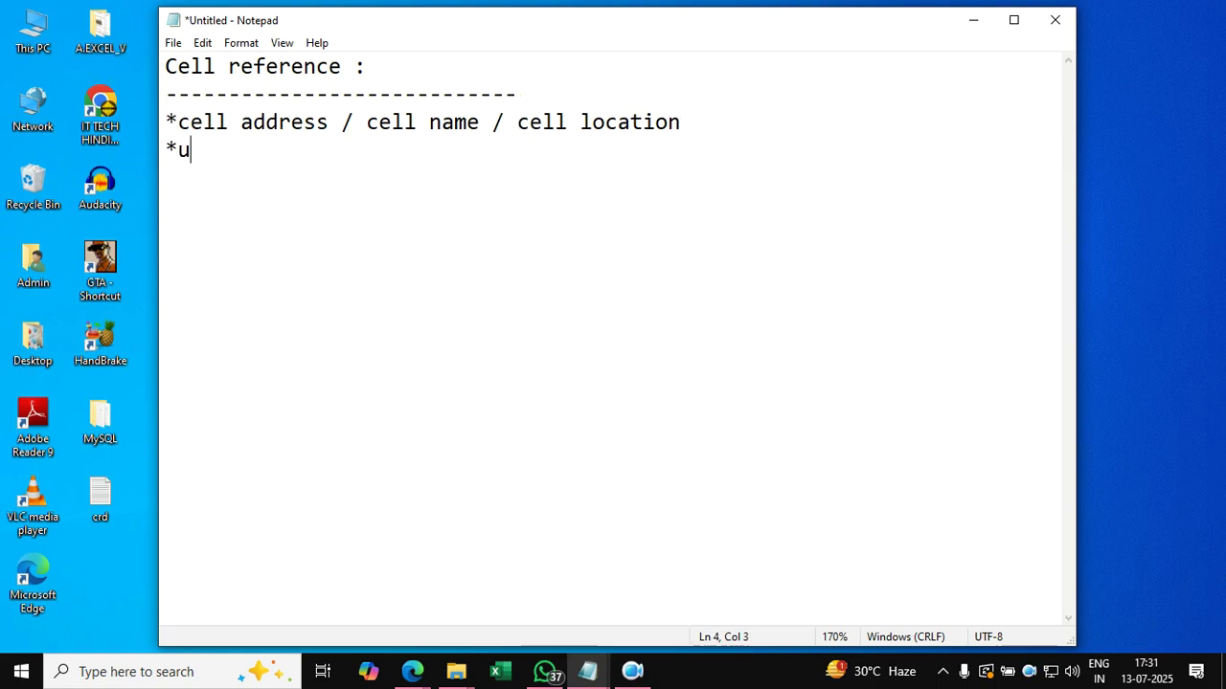
type("sed to con")
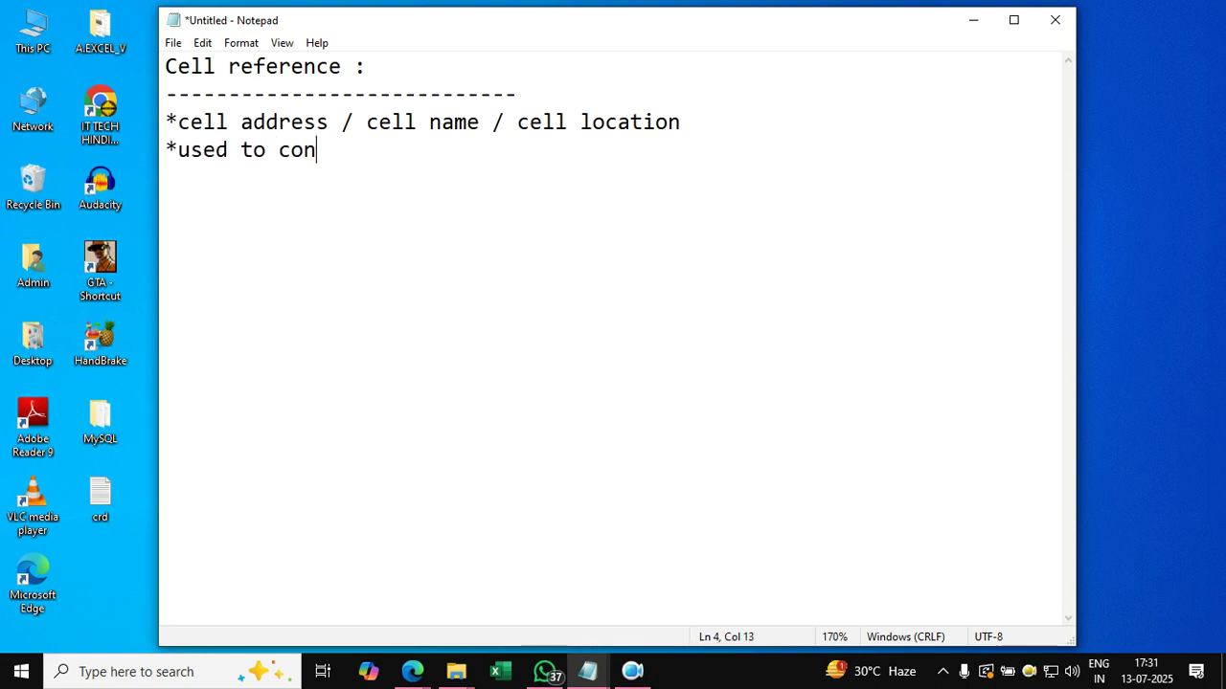
type("nect one c")
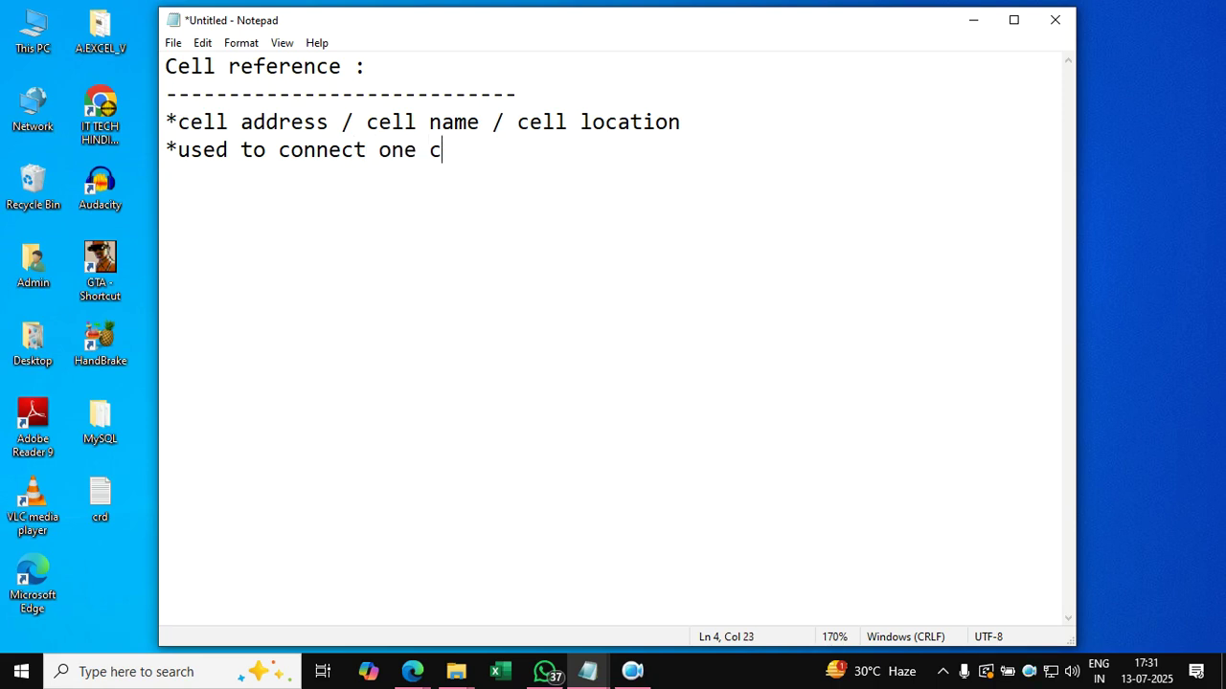
type("ell with other")
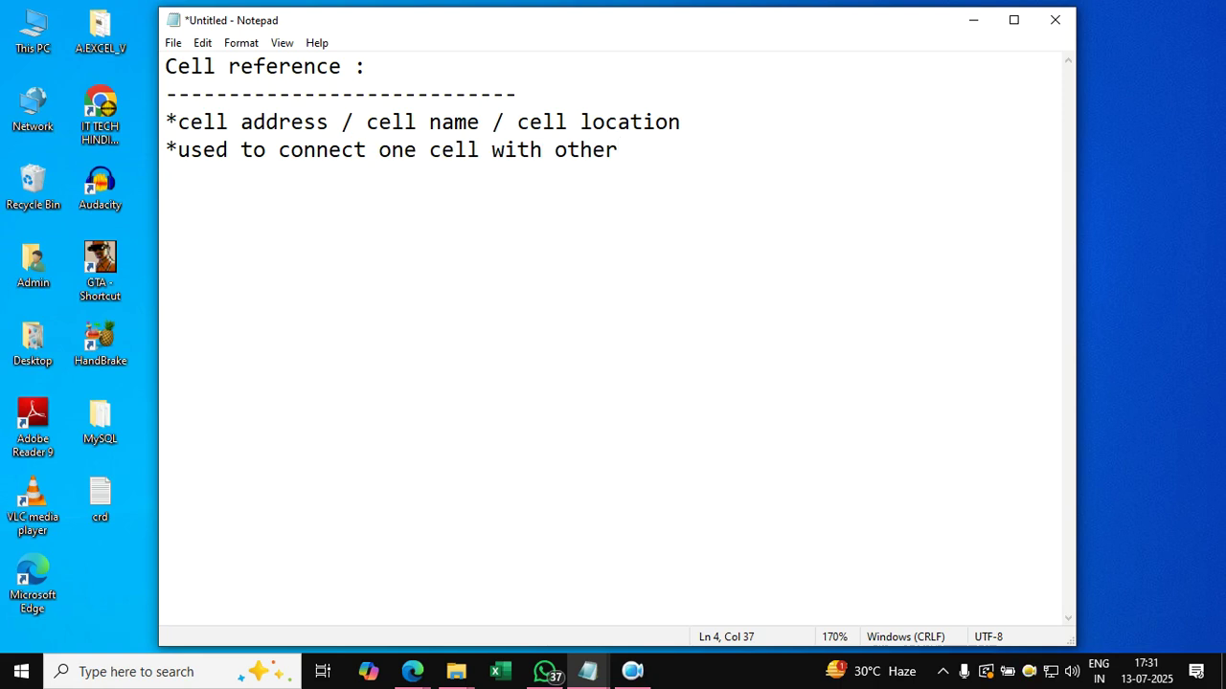
key("Return")
type("*")
key("BackSpace")
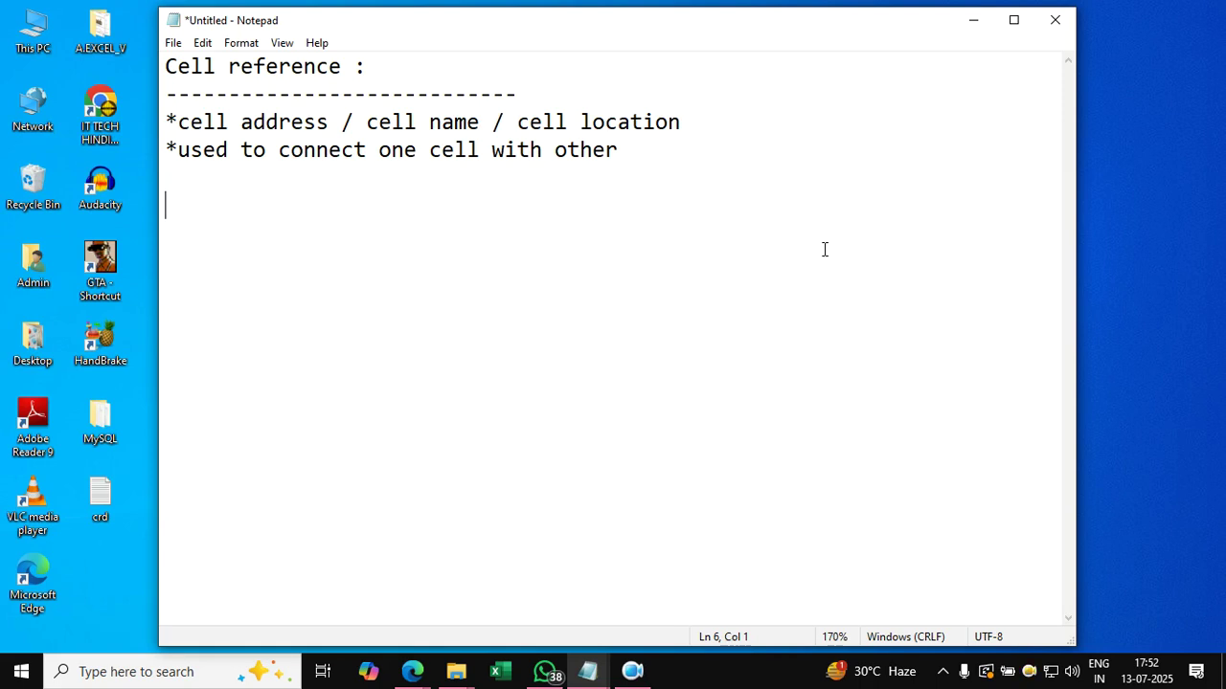
Below the bullets, write the intro sentence "there are 4 ways to implement the cell reference..." followed by a blank line.
type("there are 4")
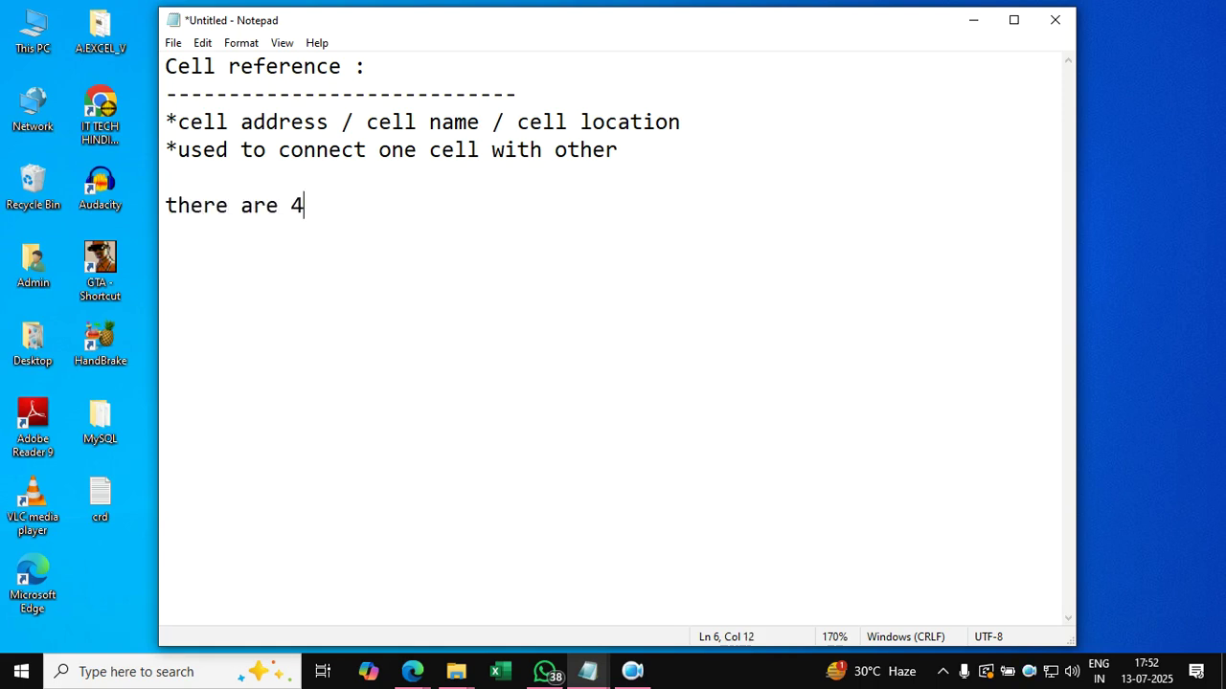
type(" ways to im")
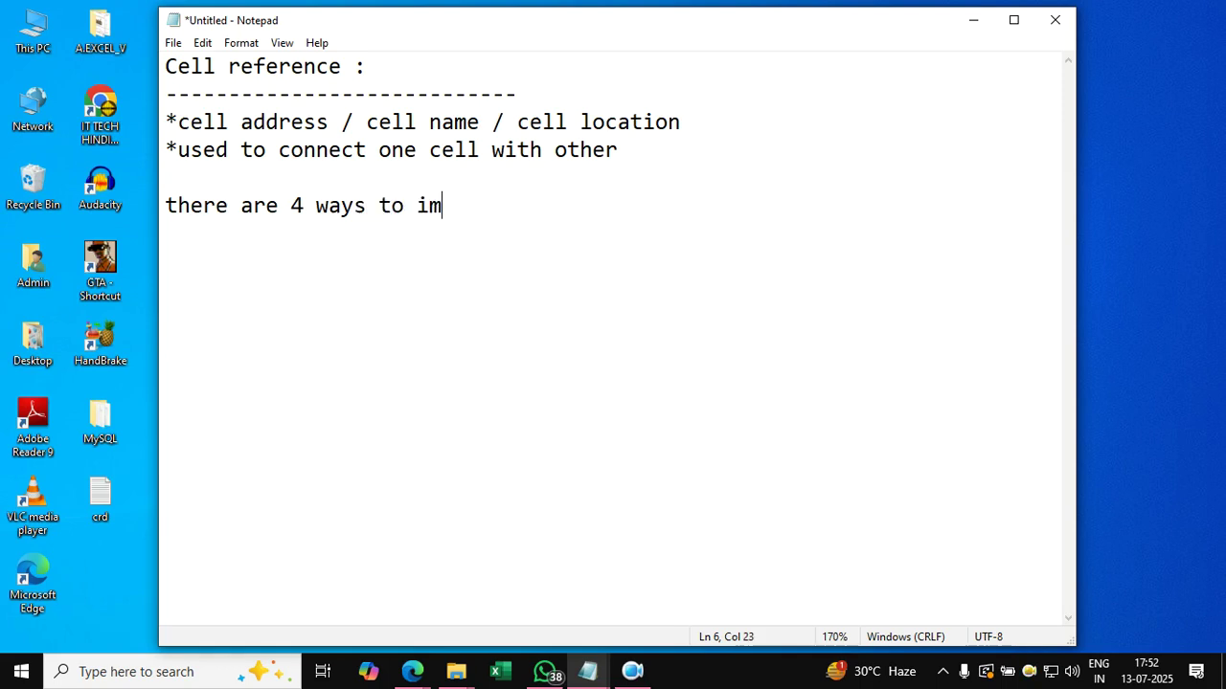
type("plement the")
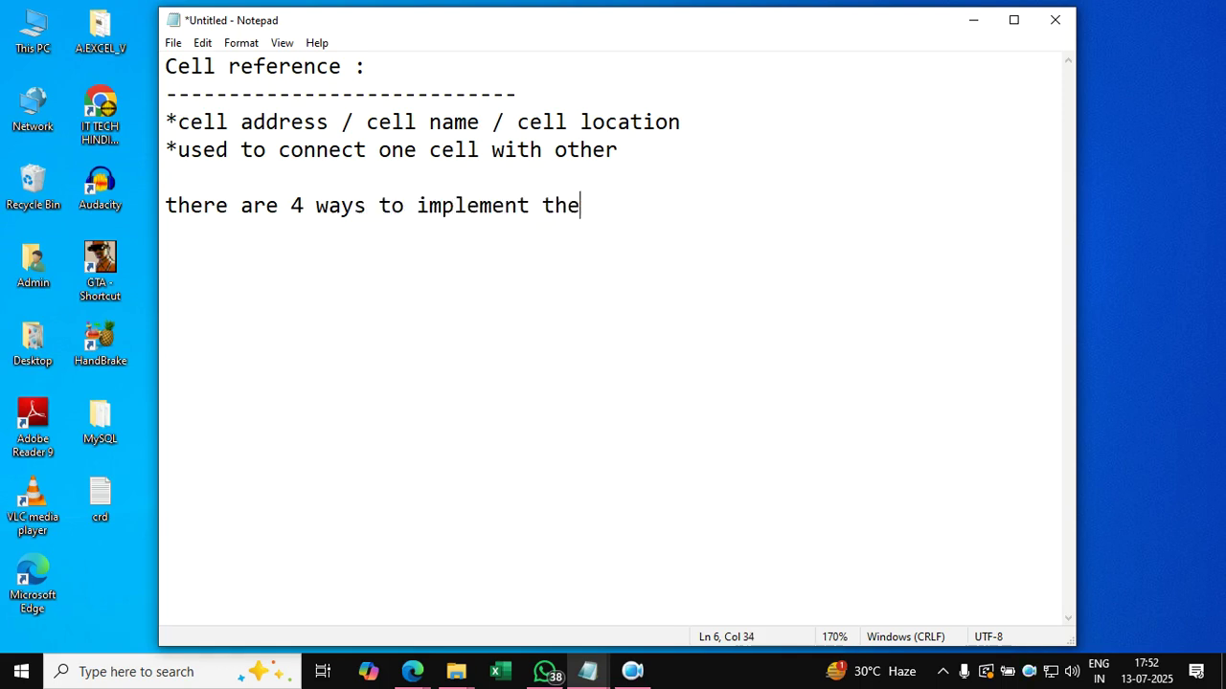
type(" cell referen")
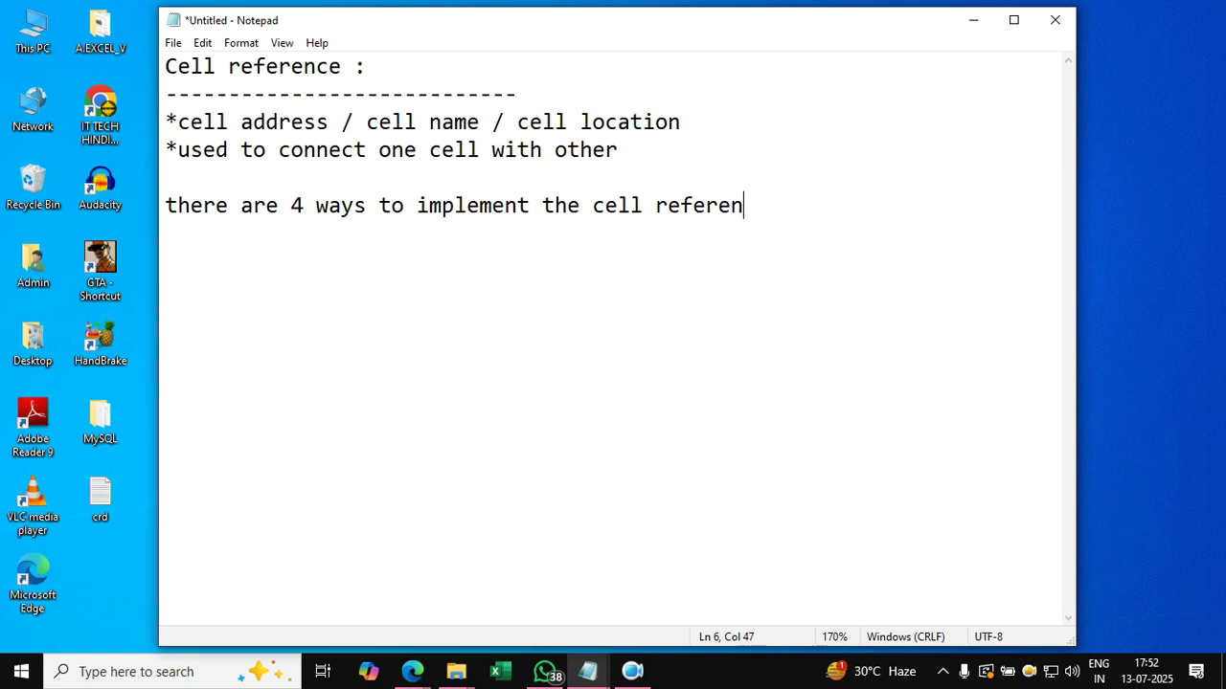
type("ce...")
key("Return")
key("Return")
List the four numbered types: "1. relative reference", "2. absolute reference", "3. mixed reference" and "4. 3D reference".
type("1. relative reference")
key("Return")
type("2. ")
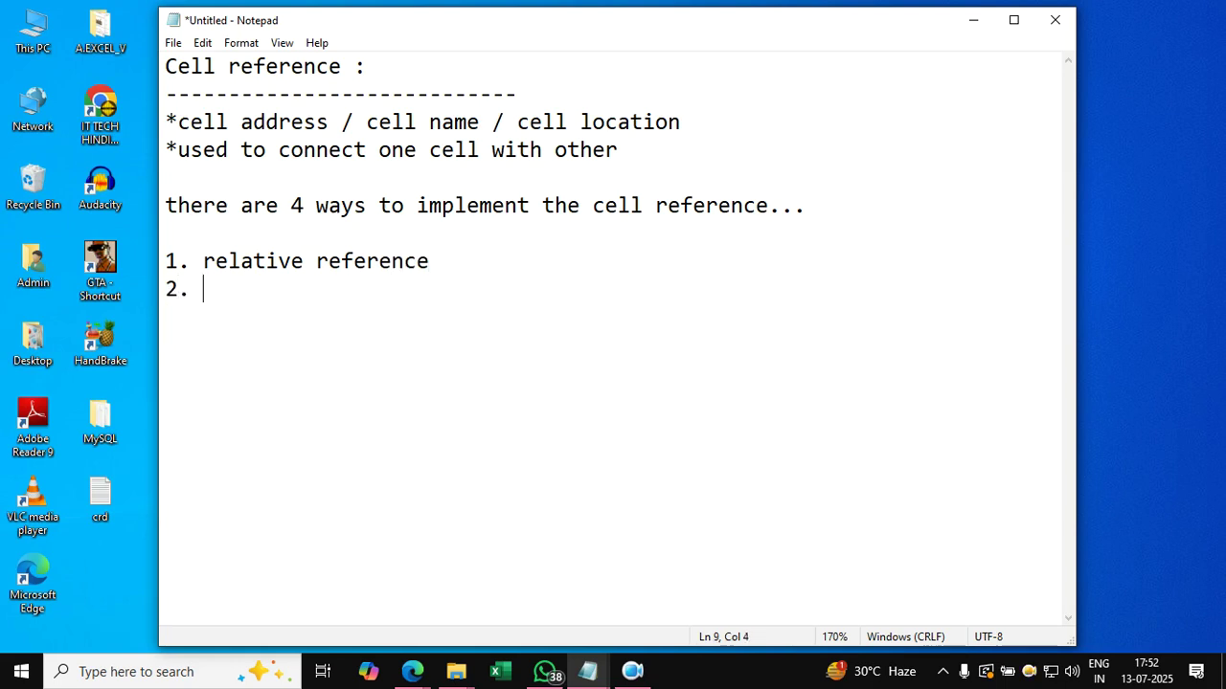
type("absolute reference")
key("Return")
type("3. mixed ")
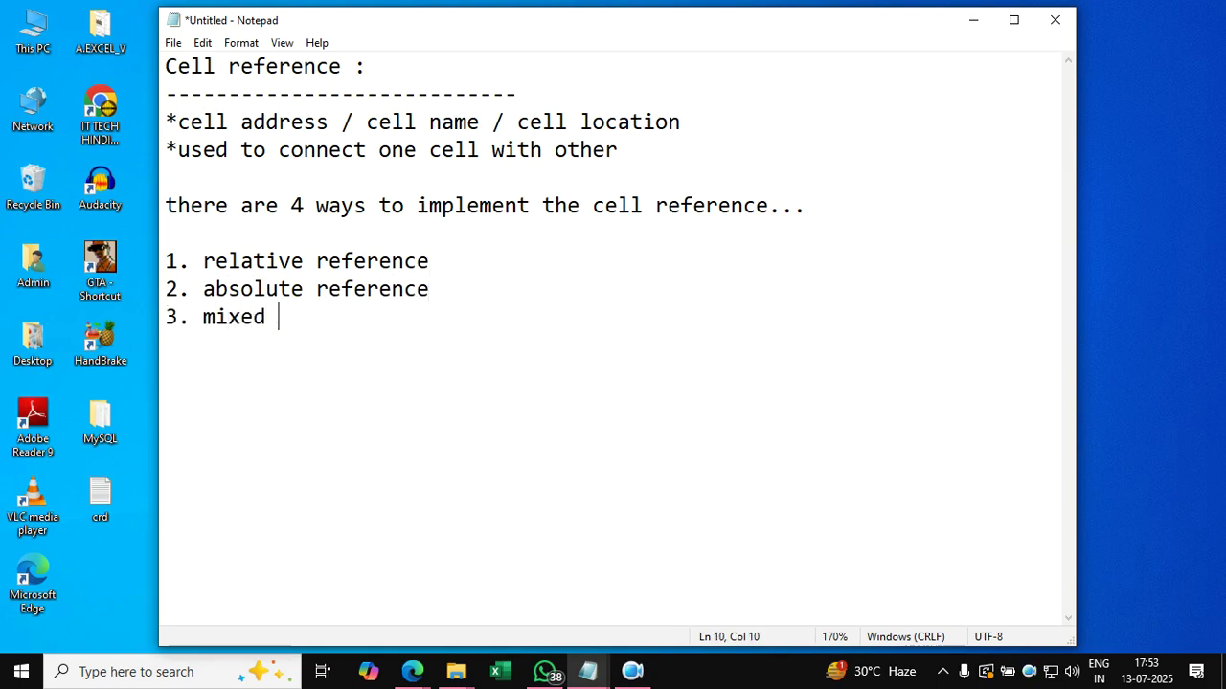
type("reference")
key("Return")
type("4. 3d")
key("BackSpace")
type("D reference")
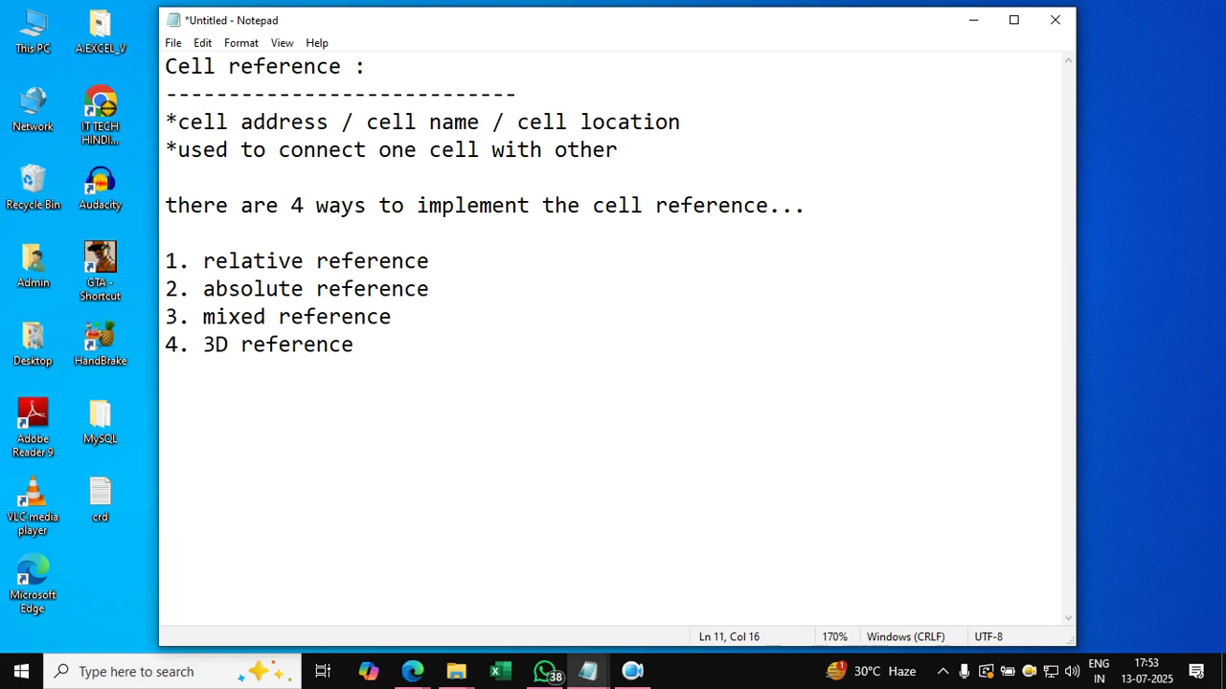